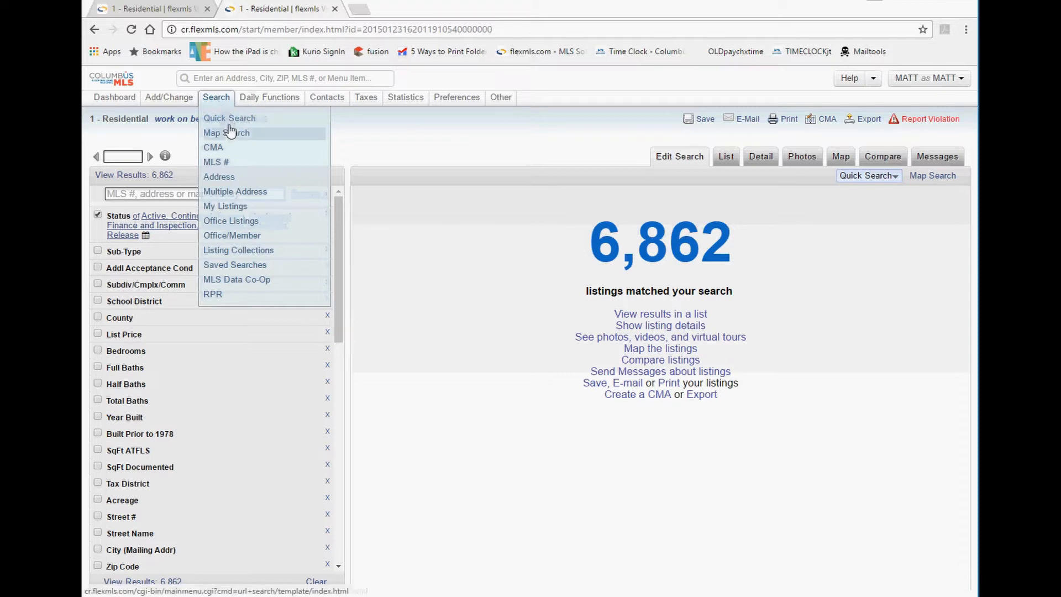
Start a new quick search using the '1 - Residential' template.
{"action": "left_click", "coordinate": [228, 122]}
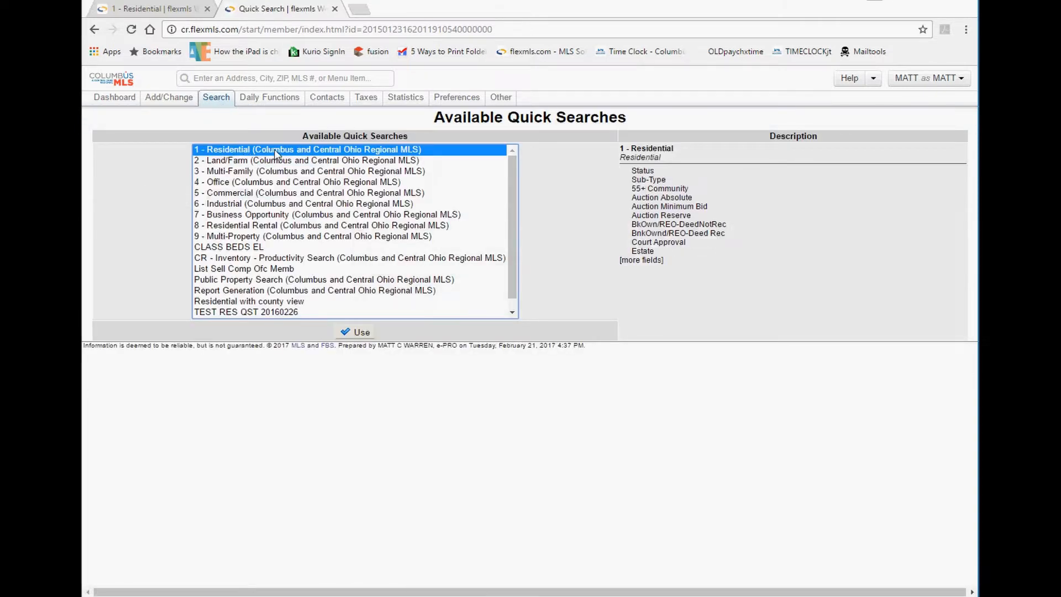
{"action": "left_click", "coordinate": [357, 332]}
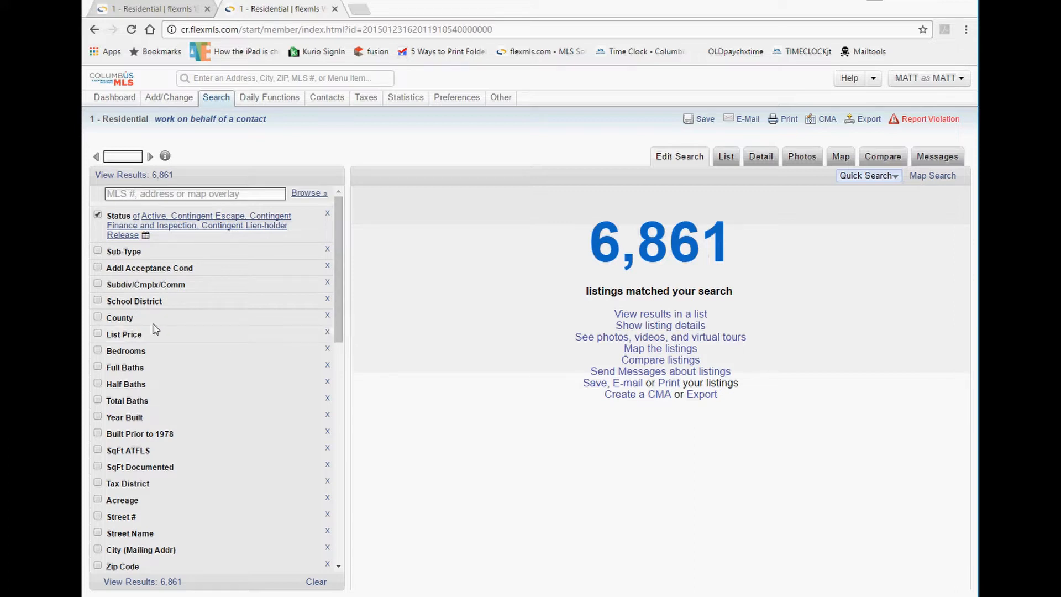
Limit to DUBLIN CSD school district and $300,000–$350,000 list price, then list the 30 results.
{"action": "left_click", "coordinate": [145, 308]}
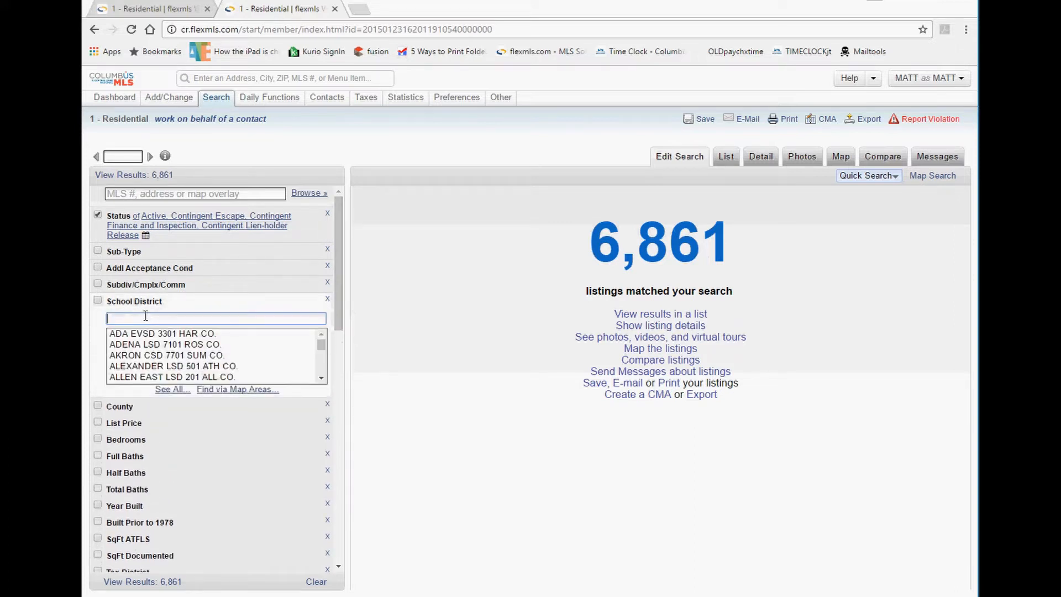
{"action": "type", "text": "dublin"}
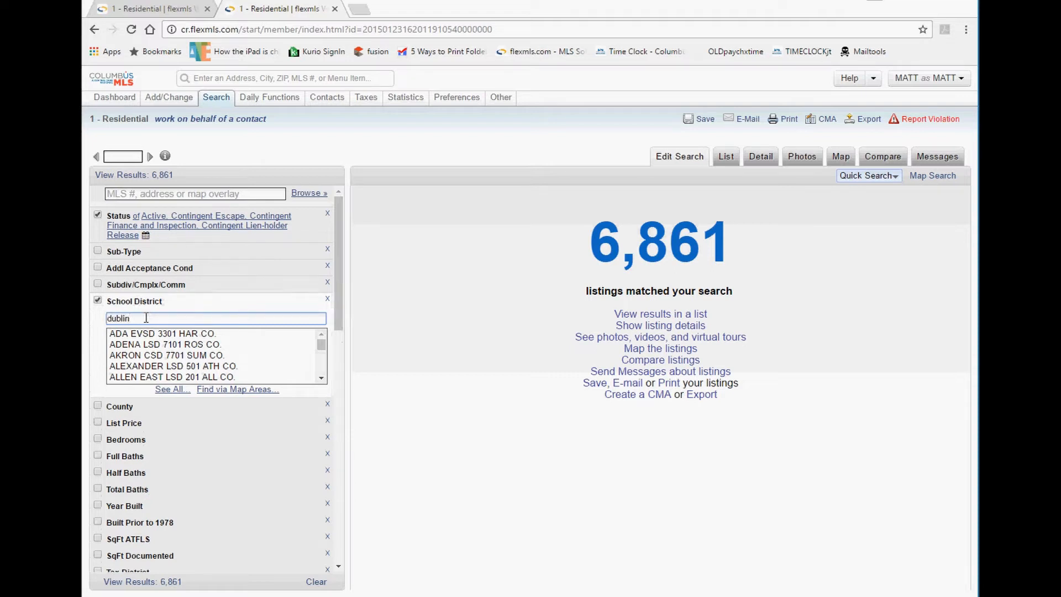
{"action": "left_click", "coordinate": [147, 423]}
{"action": "type", "text": "300000"}
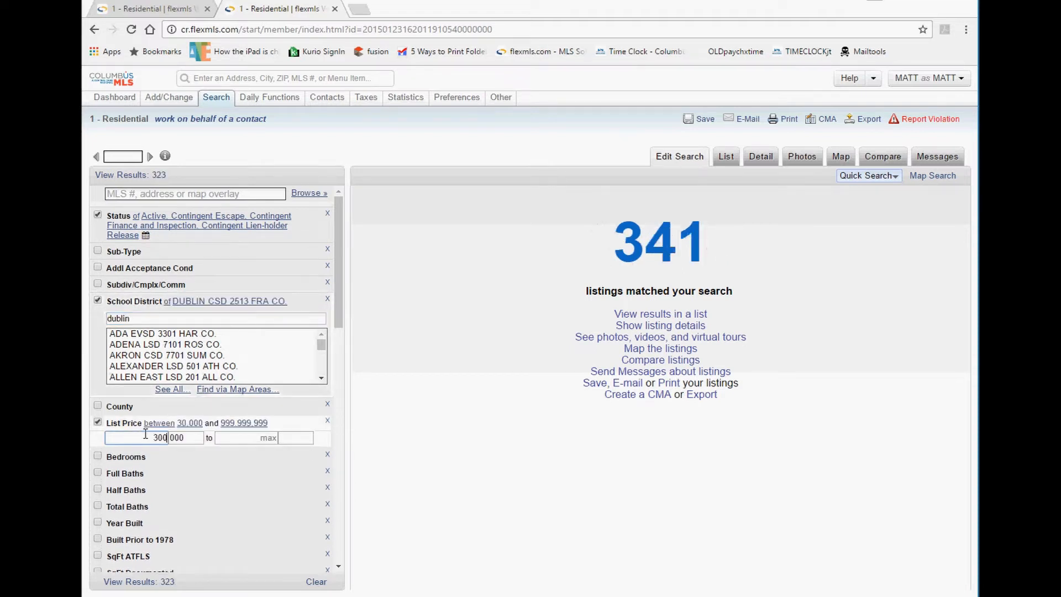
{"action": "key", "text": "Tab"}
{"action": "type", "text": "35"}
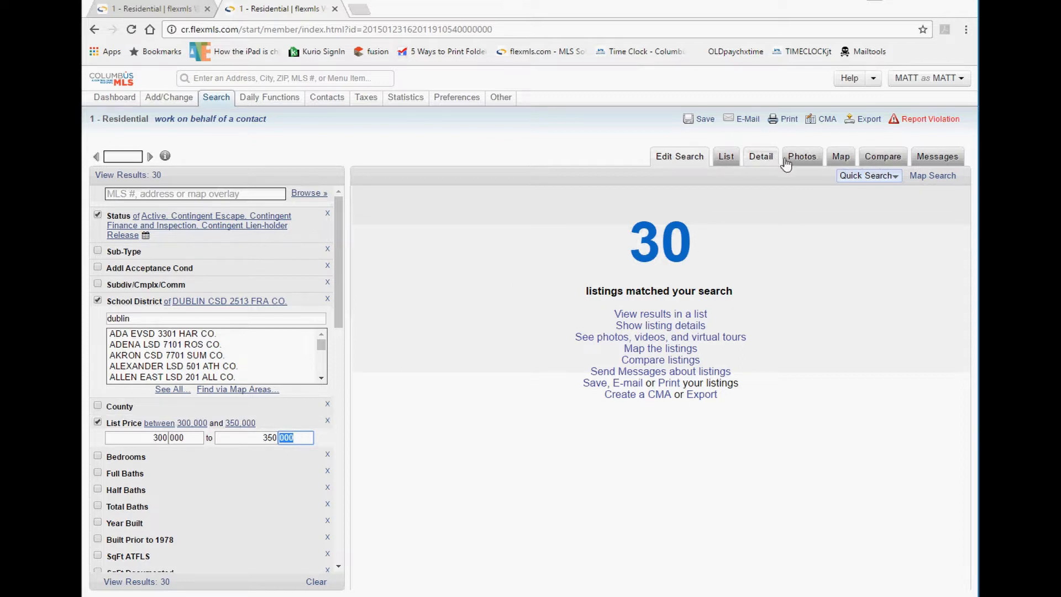
{"action": "left_click", "coordinate": [726, 160]}
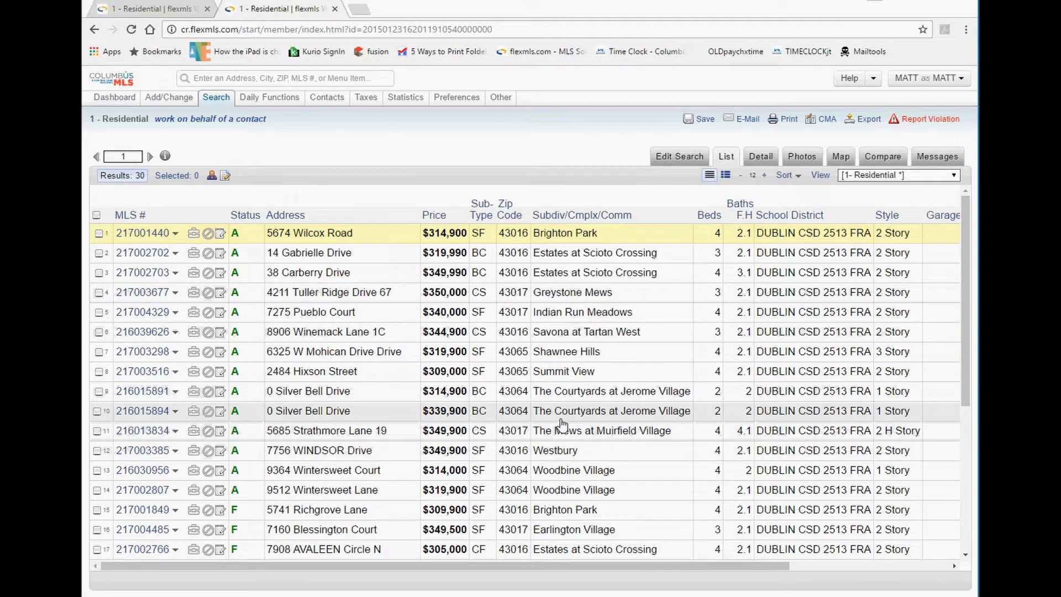
Show results with photo thumbnails and make the second listing current.
{"action": "left_click", "coordinate": [726, 176]}
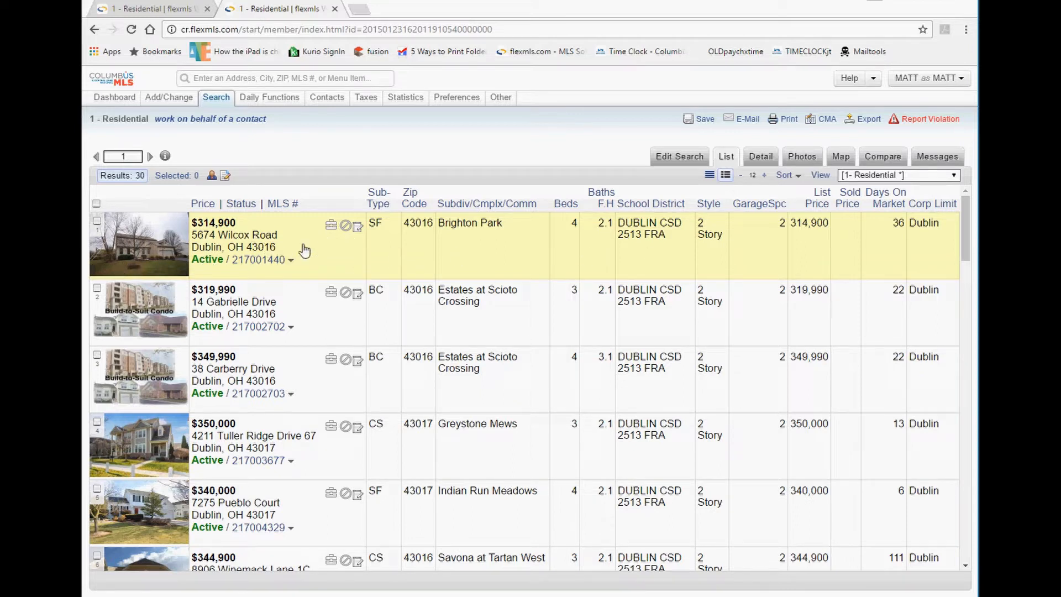
{"action": "left_click", "coordinate": [281, 310]}
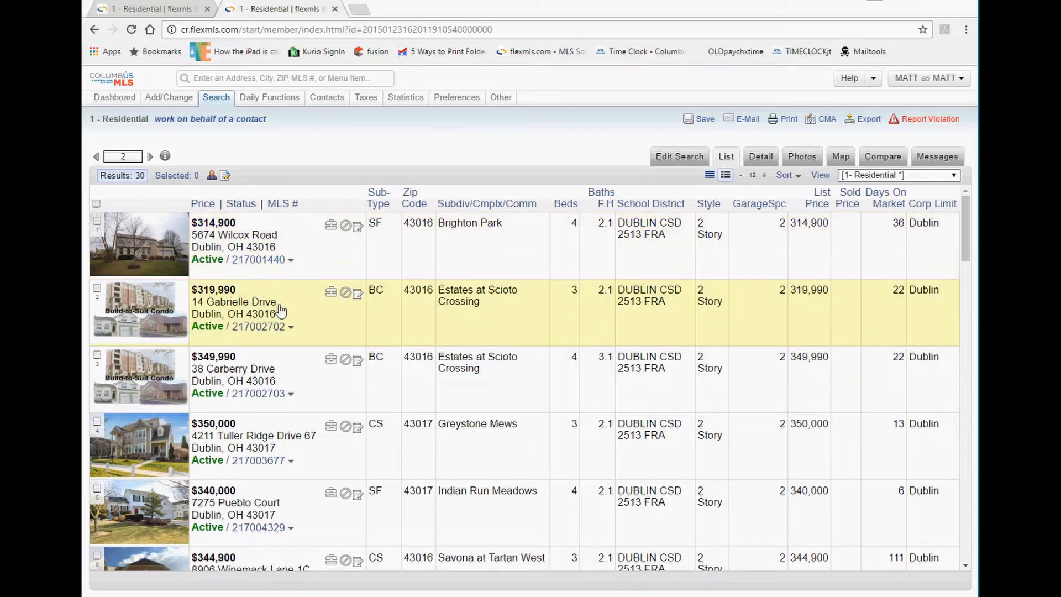
{"action": "left_click", "coordinate": [279, 243]}
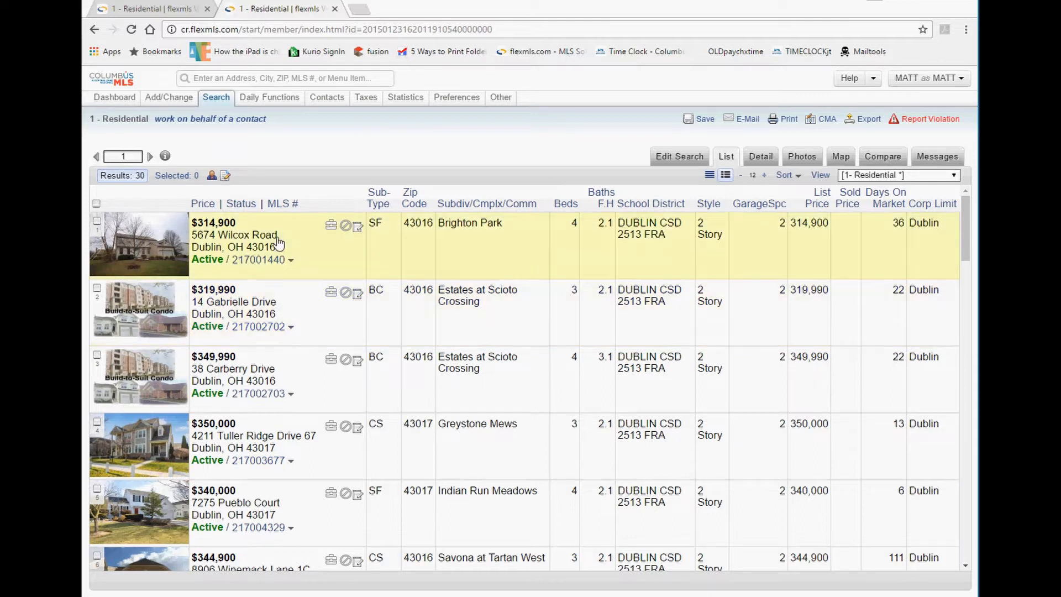
{"action": "left_click", "coordinate": [302, 316]}
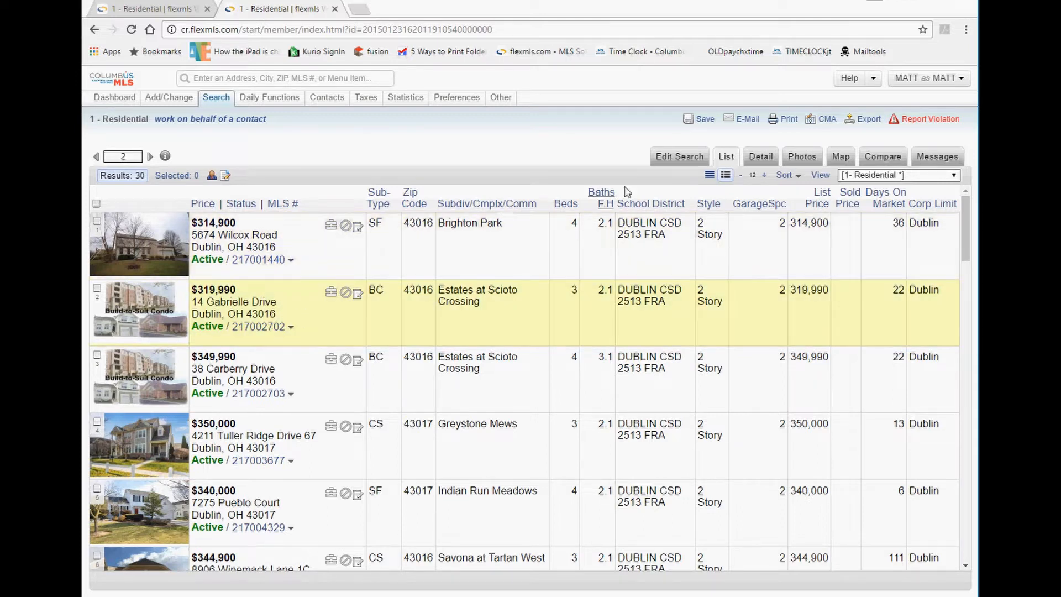
Try the compact one-line view, unselect the first listing, and return to photo view.
{"action": "left_click", "coordinate": [710, 175]}
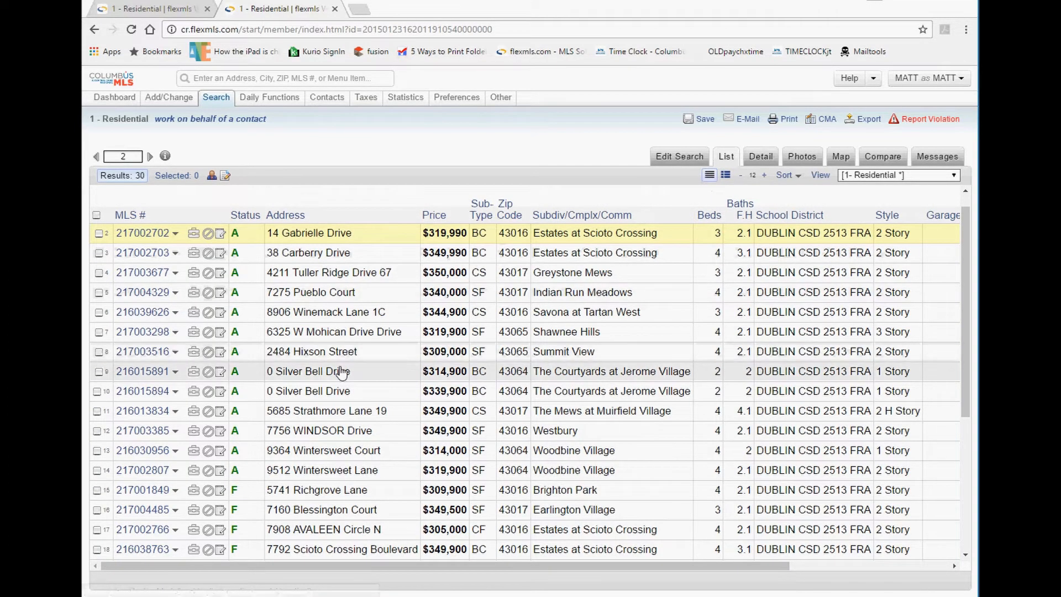
{"action": "scroll", "coordinate": [341, 371], "scroll_direction": "down", "scroll_amount": 4}
{"action": "scroll", "coordinate": [341, 371], "scroll_direction": "up", "scroll_amount": 4}
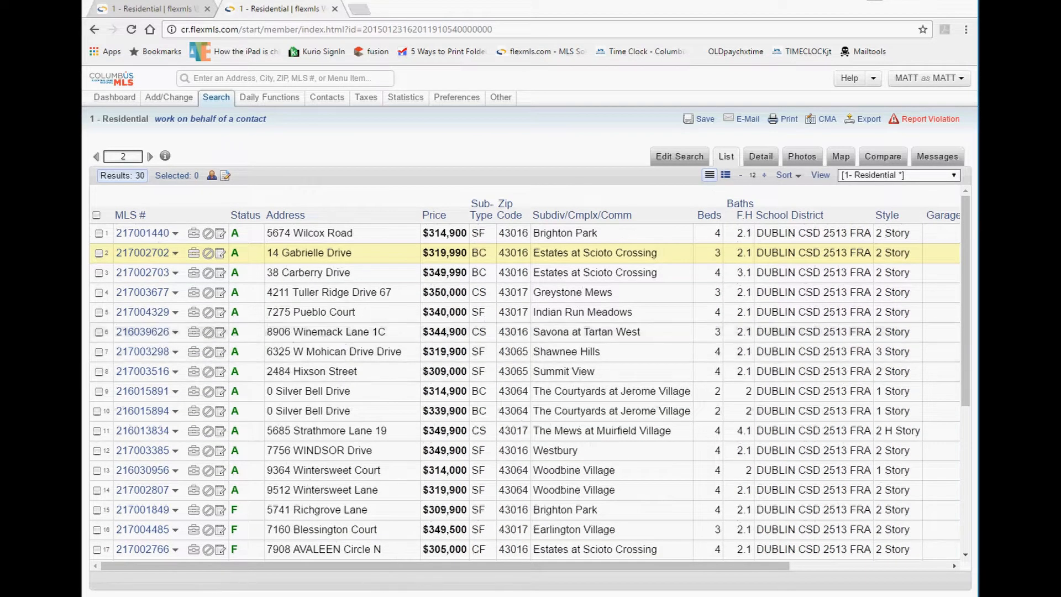
{"action": "left_click", "coordinate": [99, 234]}
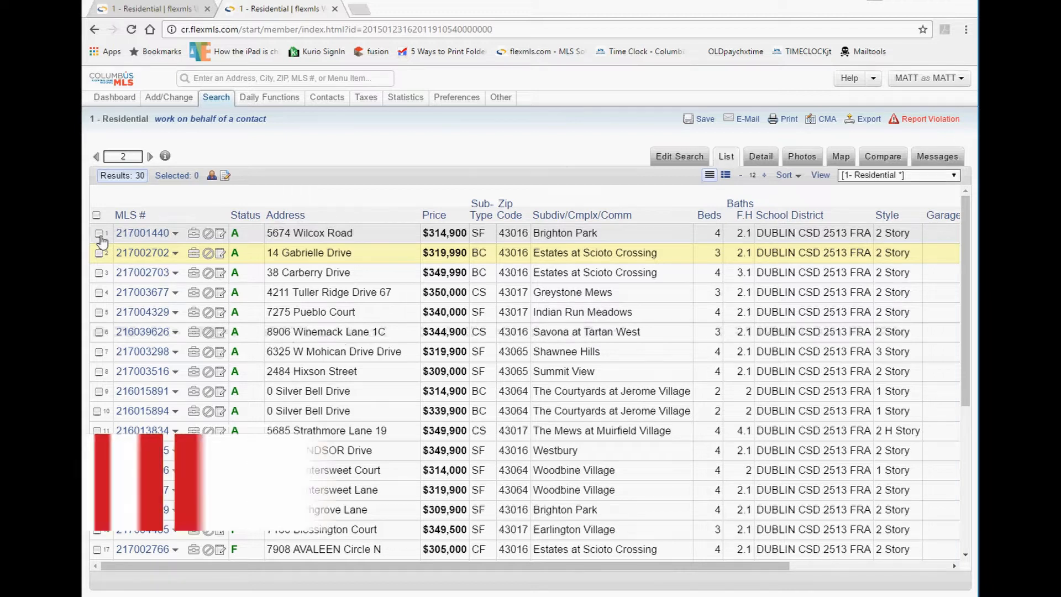
{"action": "left_click", "coordinate": [726, 175]}
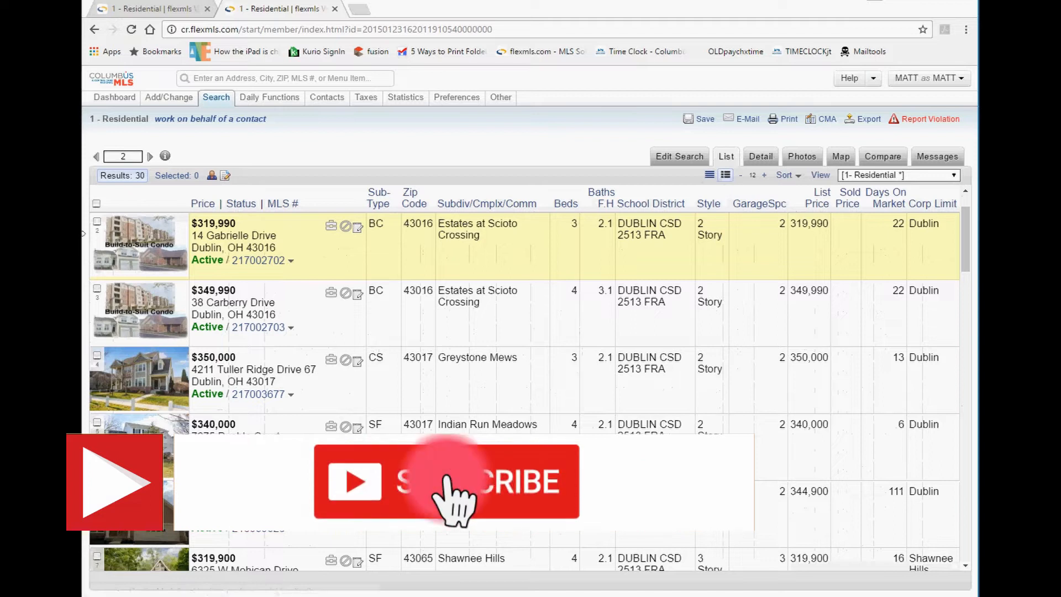
{"action": "scroll", "coordinate": [116, 261], "scroll_direction": "up", "scroll_amount": 2}
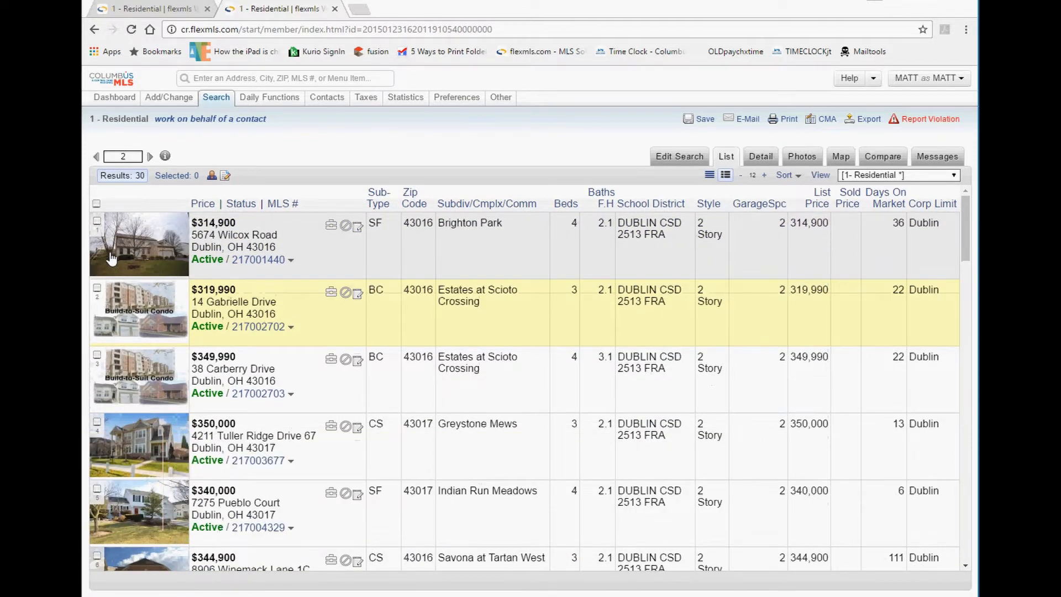
{"action": "scroll", "coordinate": [110, 258], "scroll_direction": "down", "scroll_amount": 7}
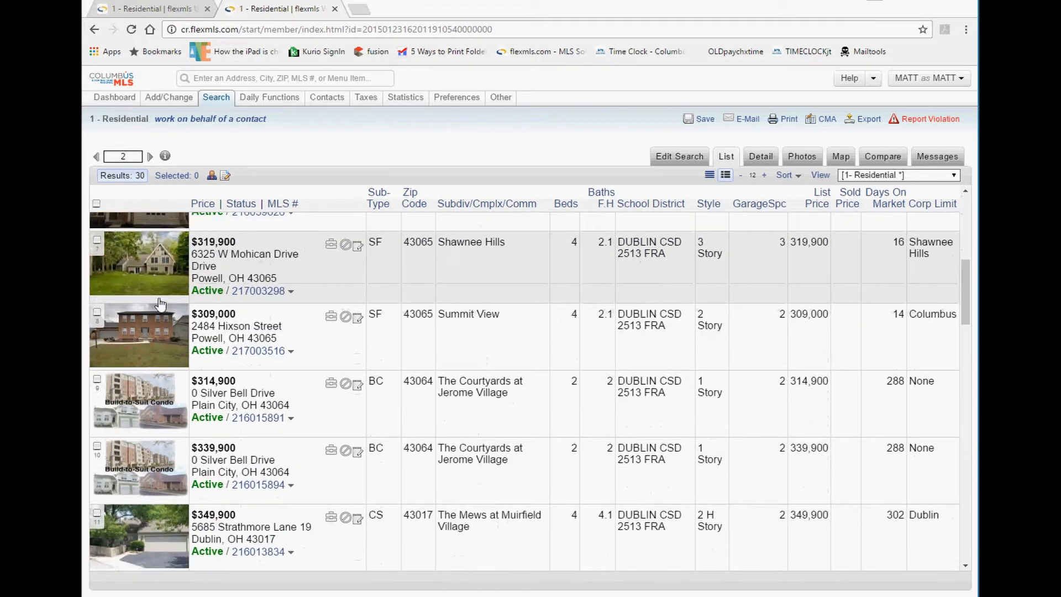
{"action": "scroll", "coordinate": [160, 303], "scroll_direction": "up", "scroll_amount": 3}
{"action": "scroll", "coordinate": [161, 303], "scroll_direction": "up", "scroll_amount": 3}
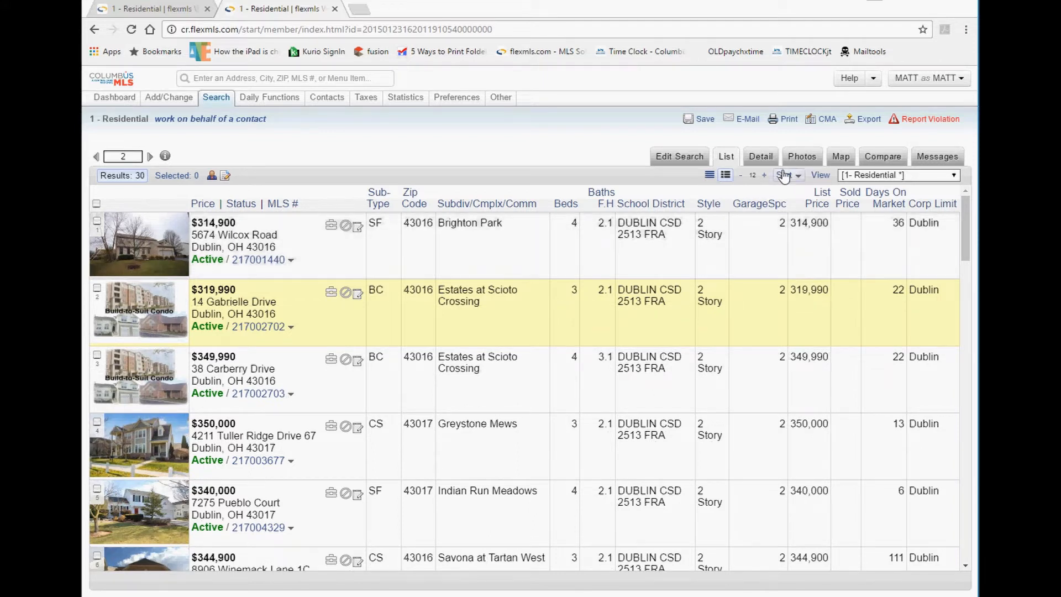
{"action": "left_click", "coordinate": [766, 176]}
{"action": "left_click", "coordinate": [766, 176]}
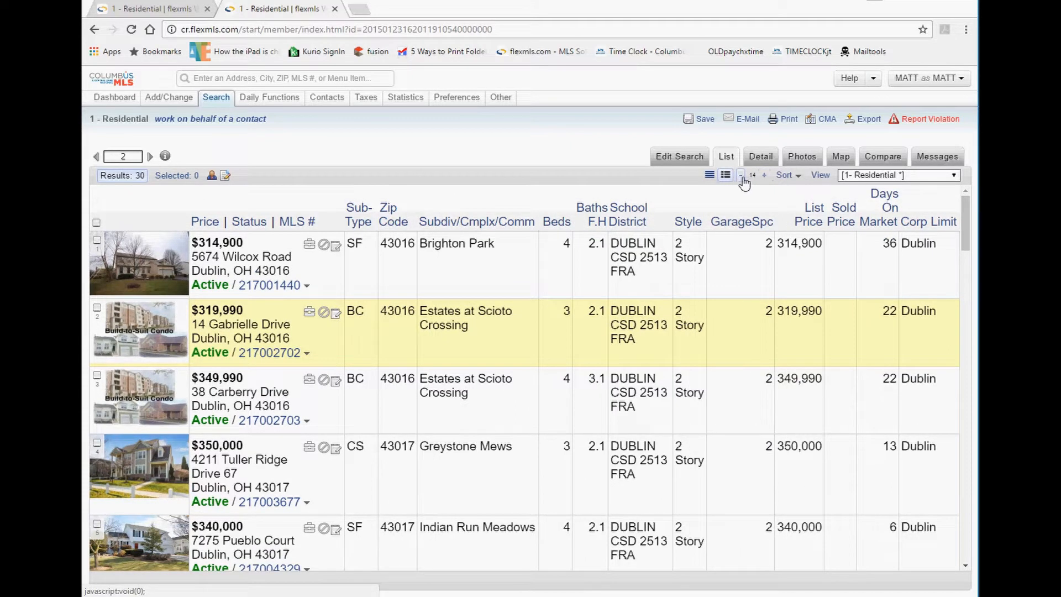
{"action": "left_click", "coordinate": [742, 176]}
{"action": "left_click", "coordinate": [741, 175]}
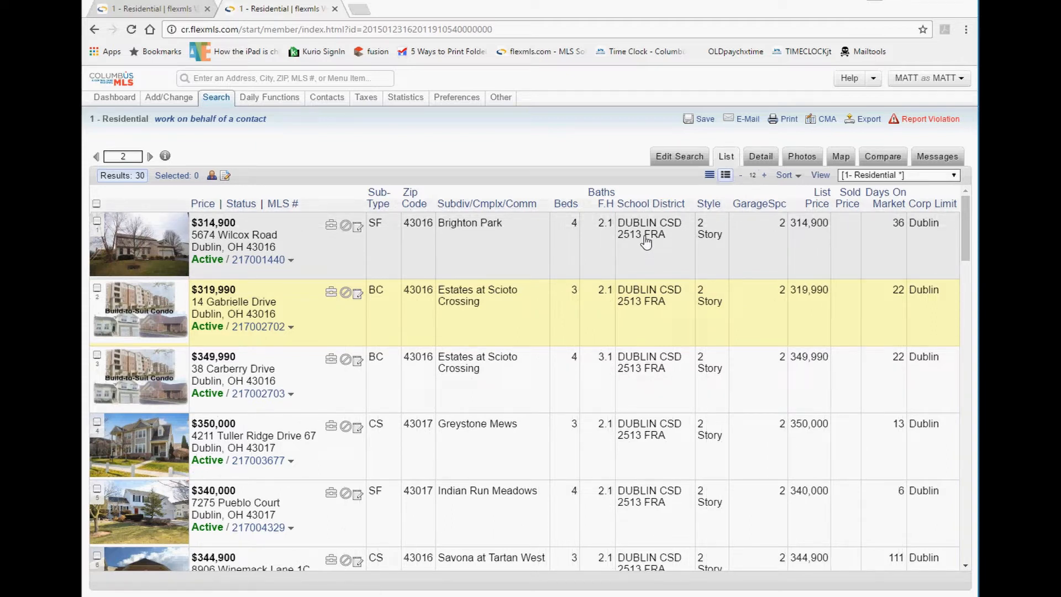
{"action": "left_click", "coordinate": [764, 175]}
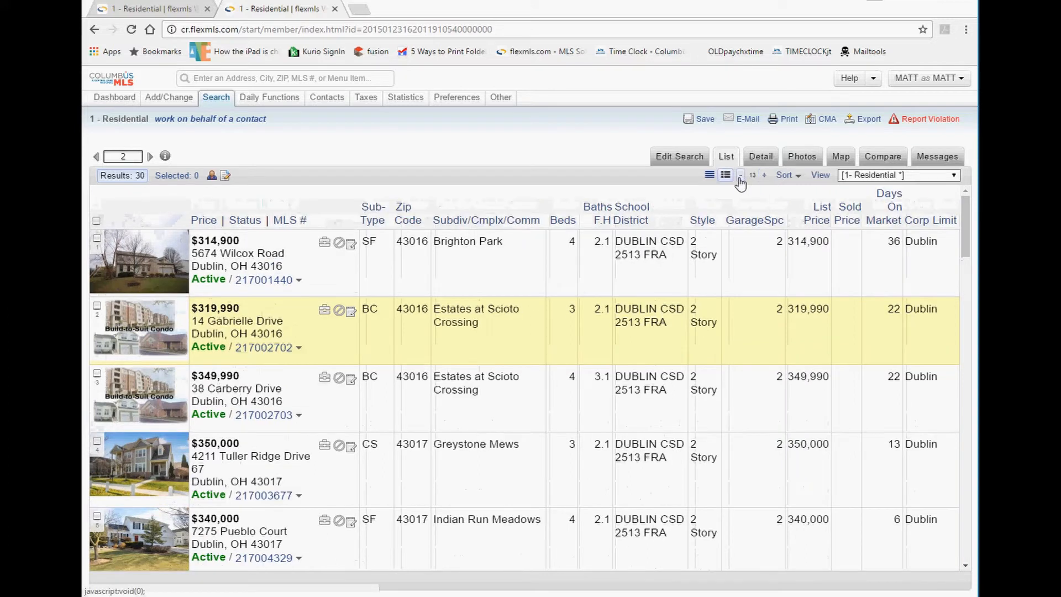
{"action": "left_click", "coordinate": [740, 176]}
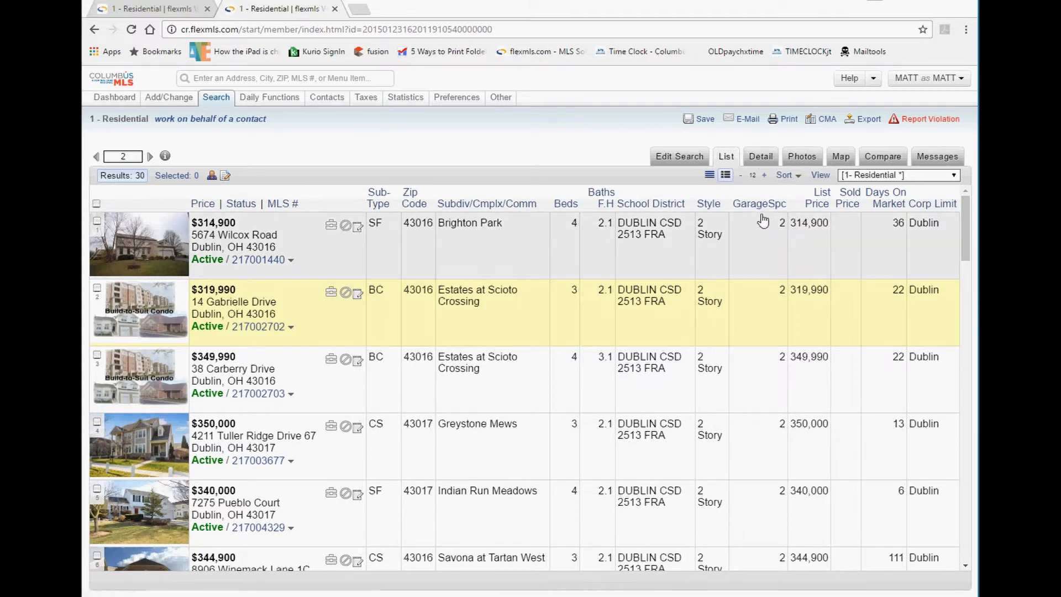
Sort by subdivision descending, then by bedrooms descending so the 5-bed Muirfield home leads.
{"action": "left_click", "coordinate": [493, 206]}
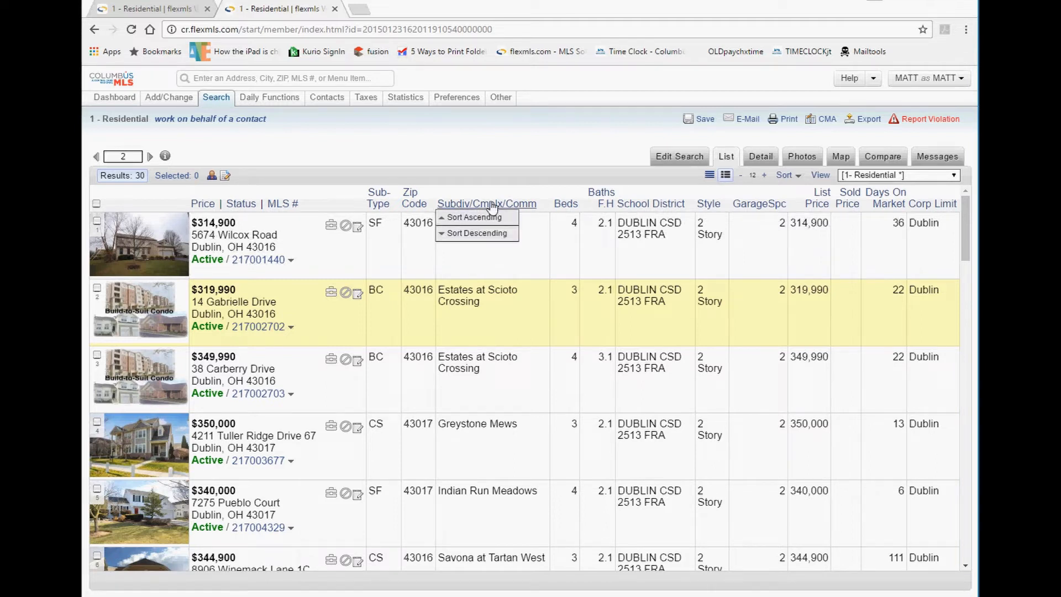
{"action": "left_click", "coordinate": [491, 235]}
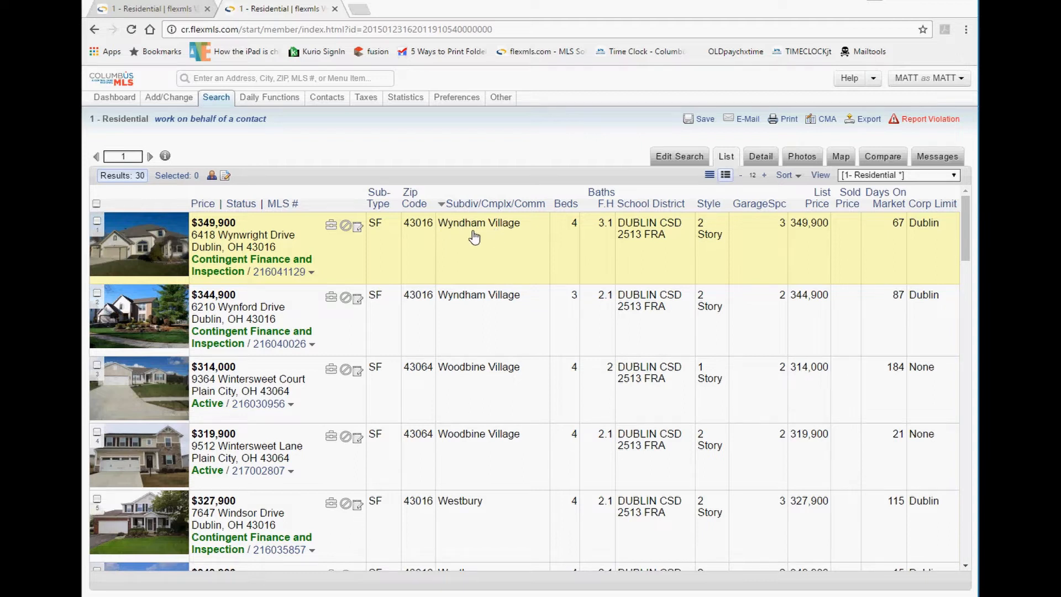
{"action": "left_click", "coordinate": [566, 204]}
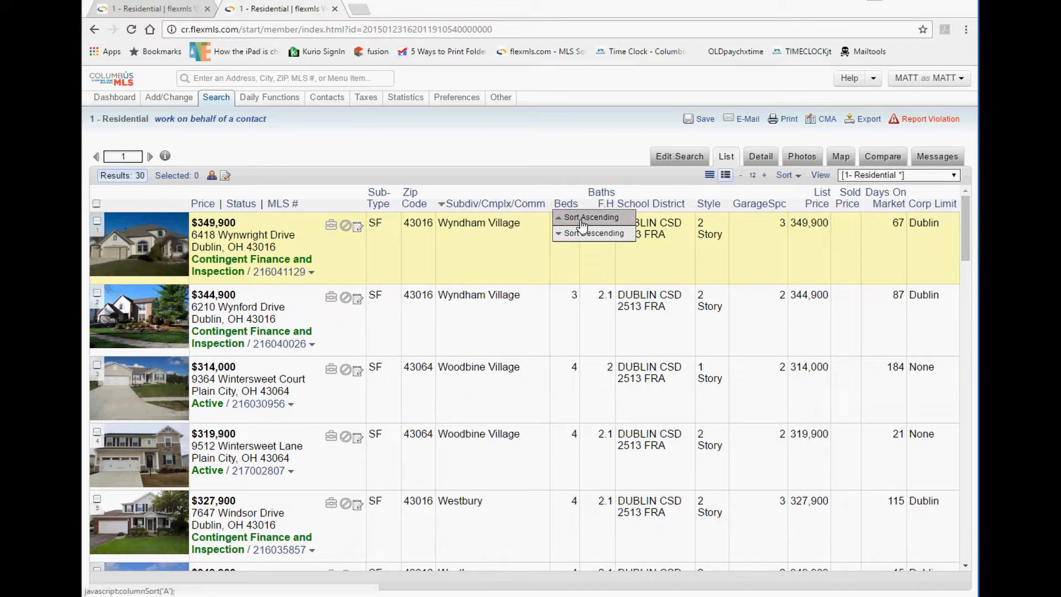
{"action": "left_click", "coordinate": [582, 221]}
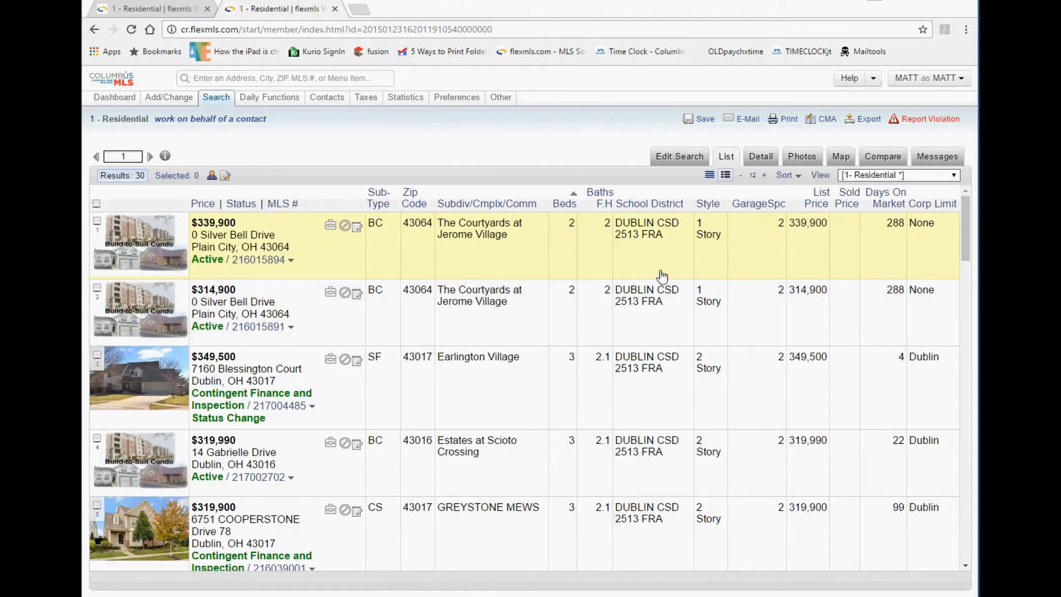
{"action": "left_click", "coordinate": [565, 205]}
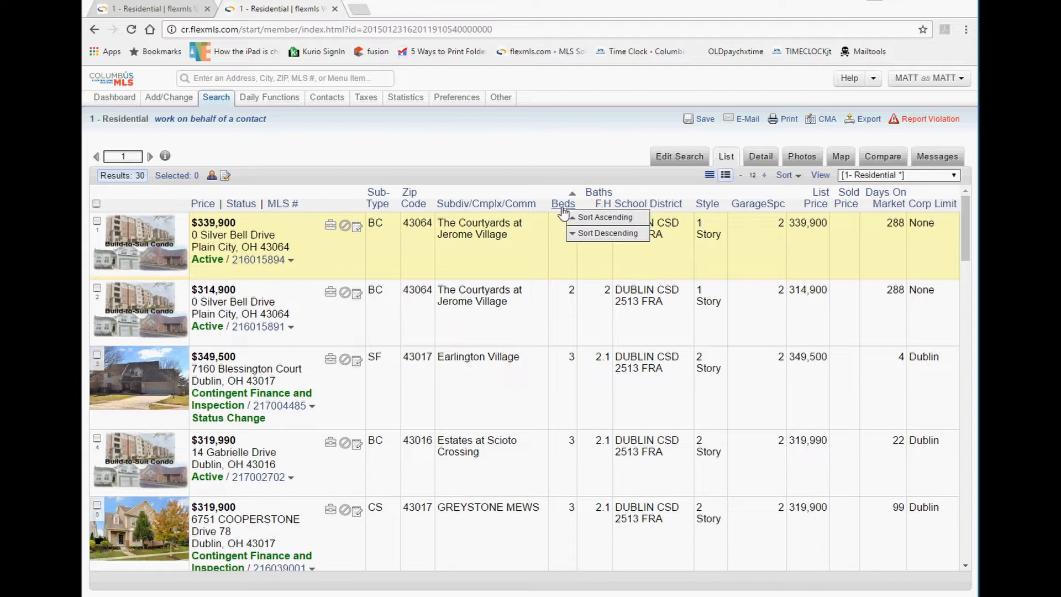
{"action": "left_click", "coordinate": [595, 233]}
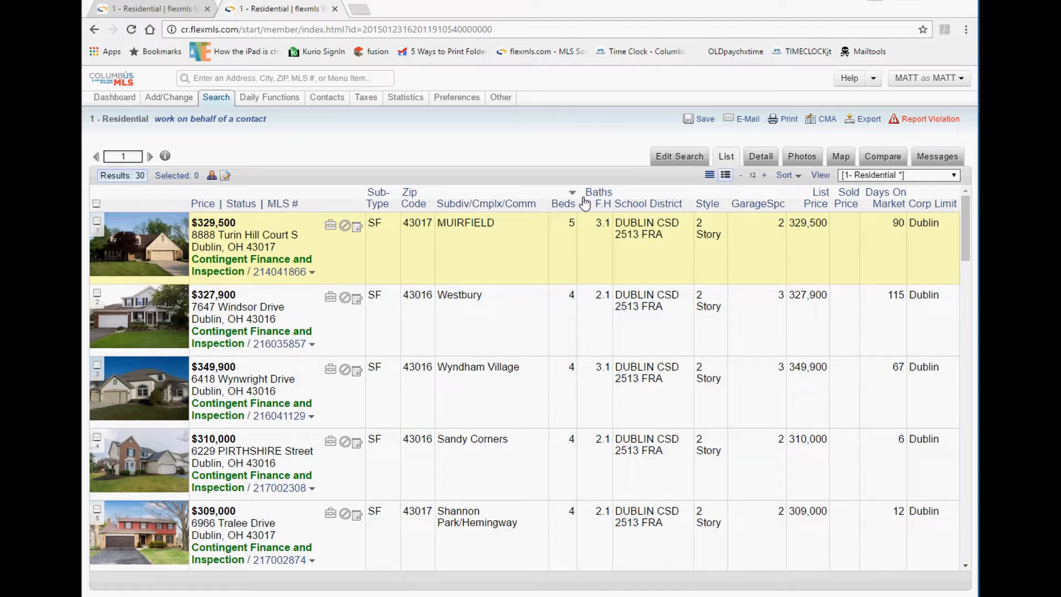
Browse sort orders, inspect Create View's Fields and General tabs, then cancel without saving.
{"action": "left_click", "coordinate": [793, 177]}
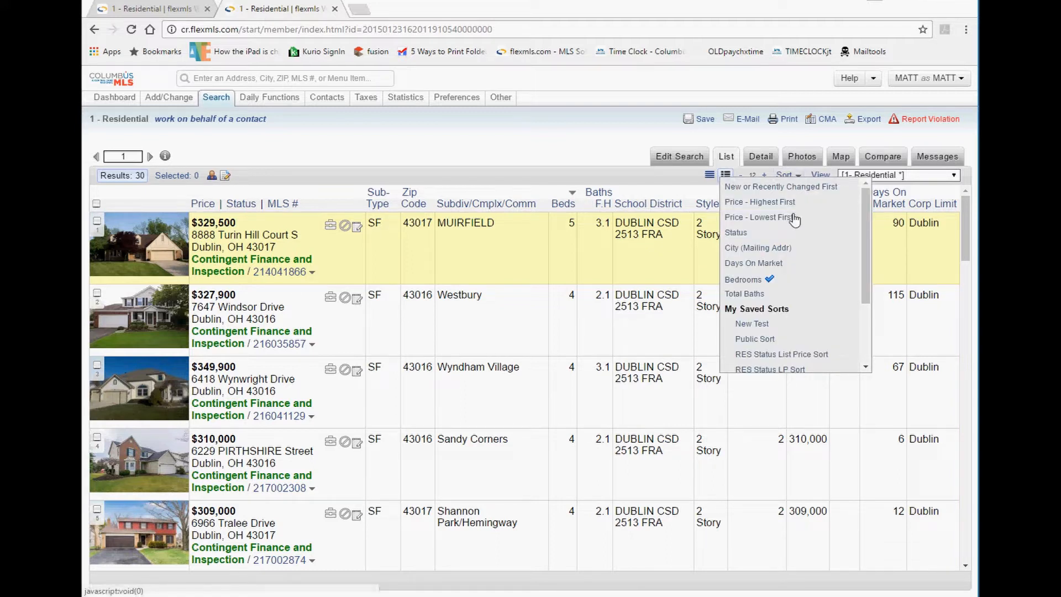
{"action": "scroll", "coordinate": [790, 260], "scroll_direction": "down", "scroll_amount": 2}
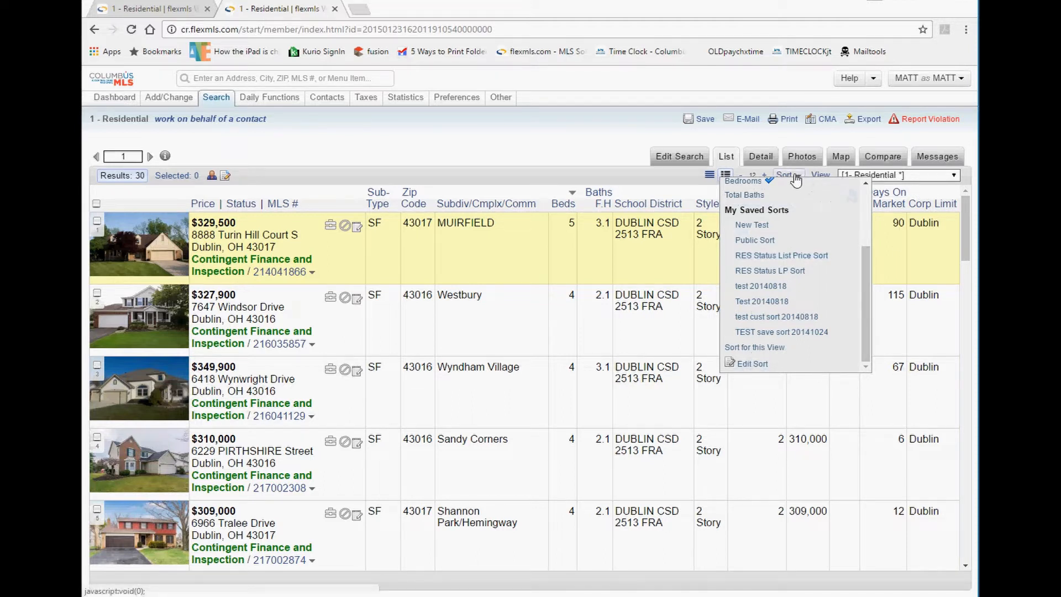
{"action": "left_click", "coordinate": [821, 176]}
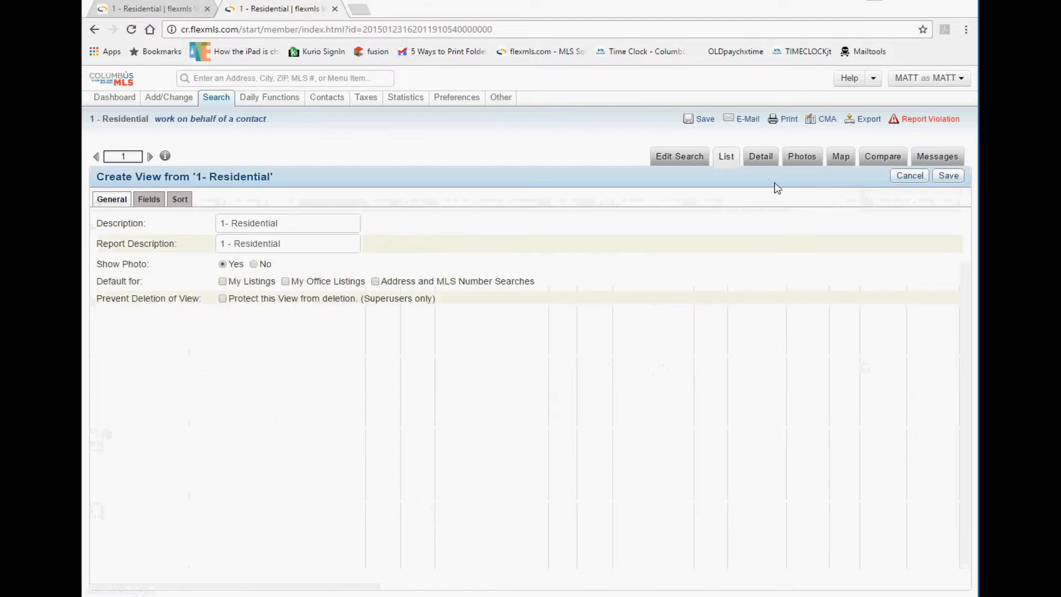
{"action": "left_click", "coordinate": [147, 201]}
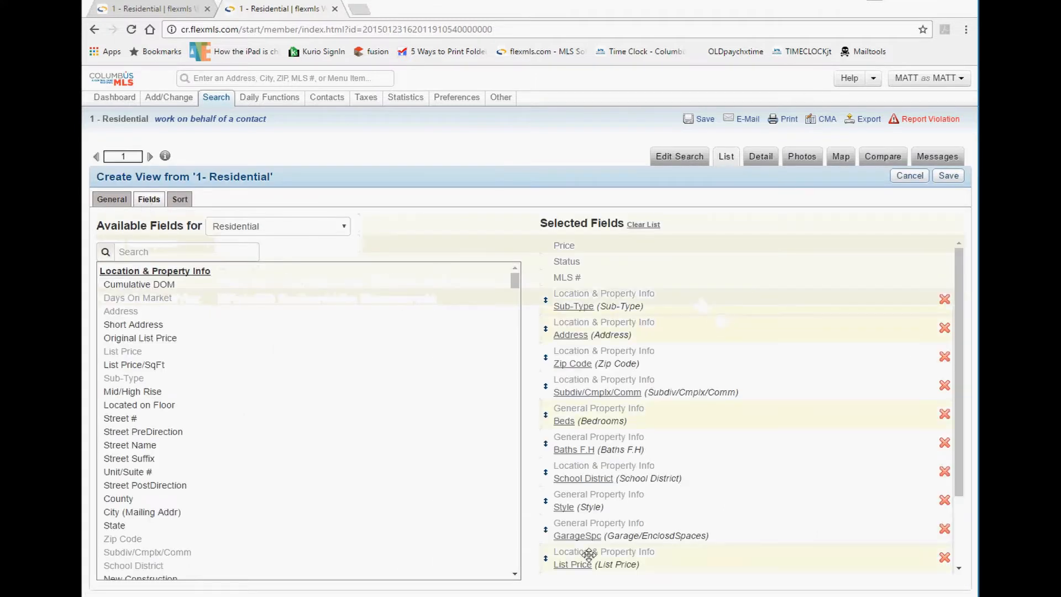
{"action": "scroll", "coordinate": [611, 507], "scroll_direction": "down", "scroll_amount": 2}
{"action": "scroll", "coordinate": [617, 507], "scroll_direction": "up", "scroll_amount": 3}
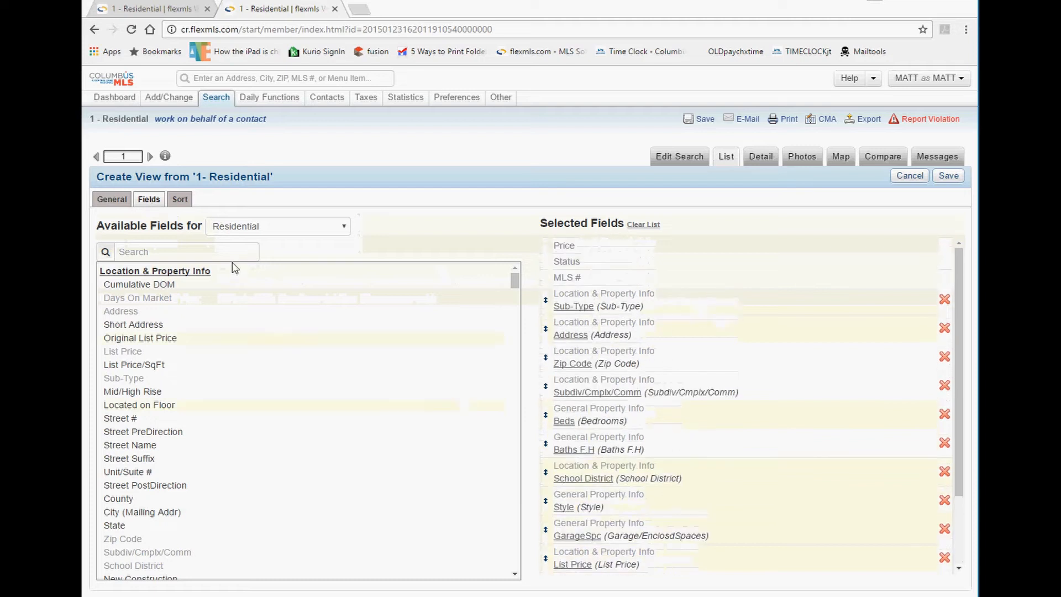
{"action": "left_click", "coordinate": [118, 200]}
{"action": "left_click_drag", "start_coordinate": [293, 221], "coordinate": [201, 225]}
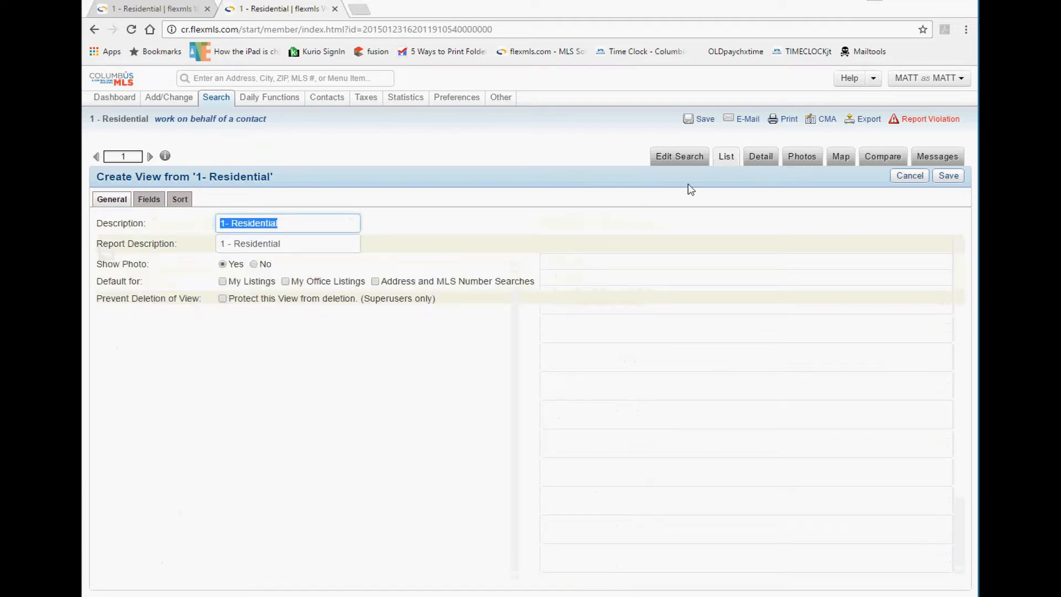
{"action": "left_click", "coordinate": [898, 177]}
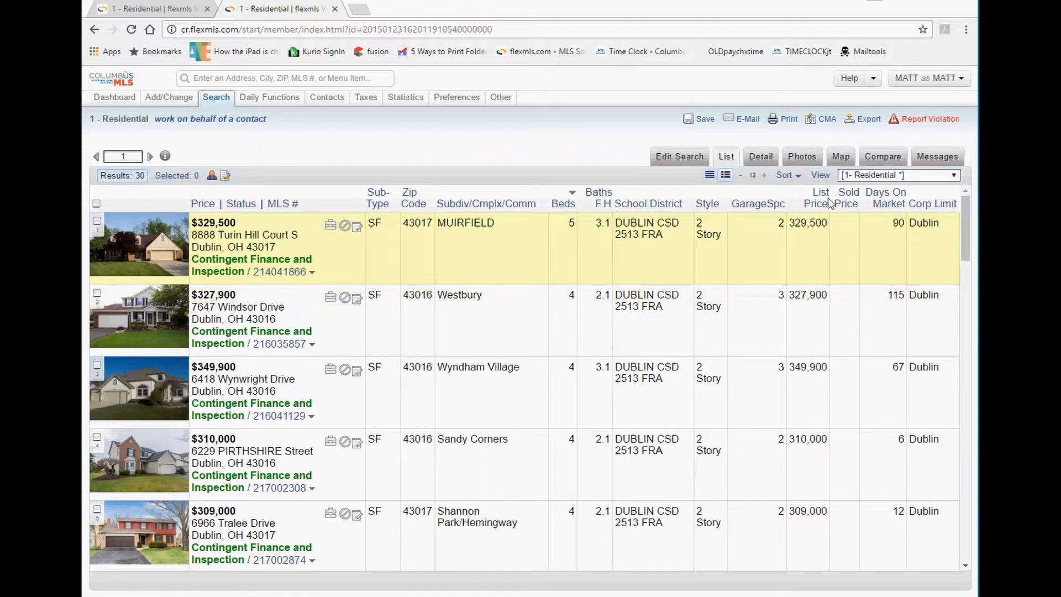
{"action": "left_click", "coordinate": [865, 175]}
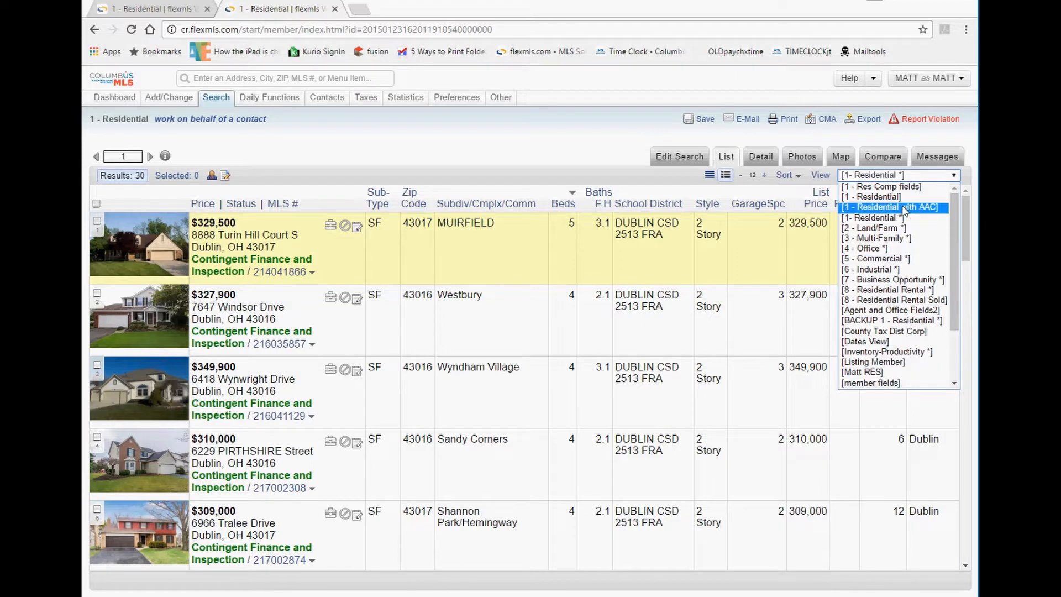
{"action": "left_click", "coordinate": [657, 180]}
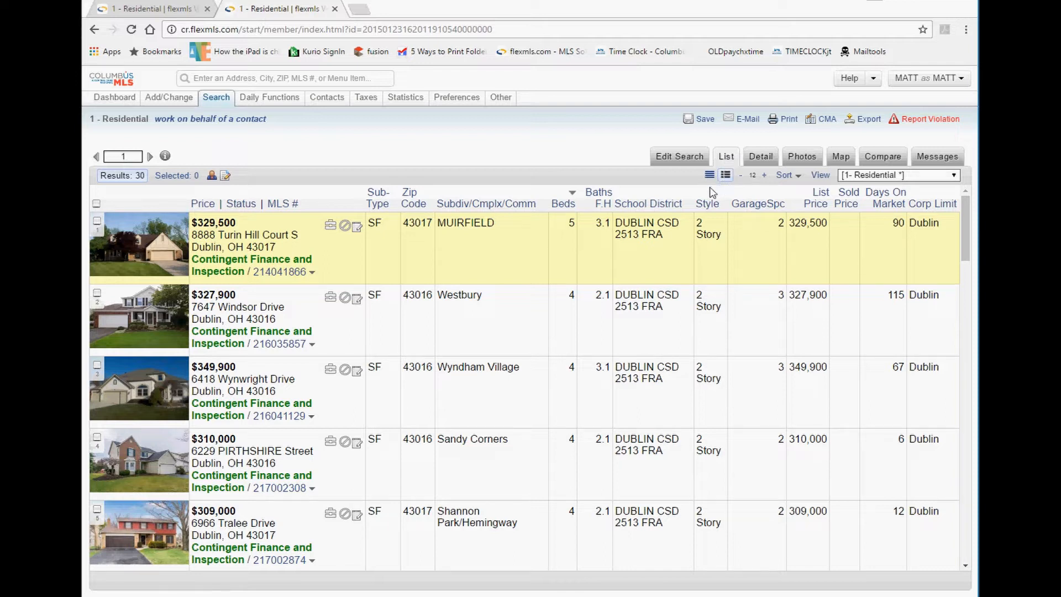
{"action": "left_click_drag", "start_coordinate": [322, 273], "coordinate": [258, 275]}
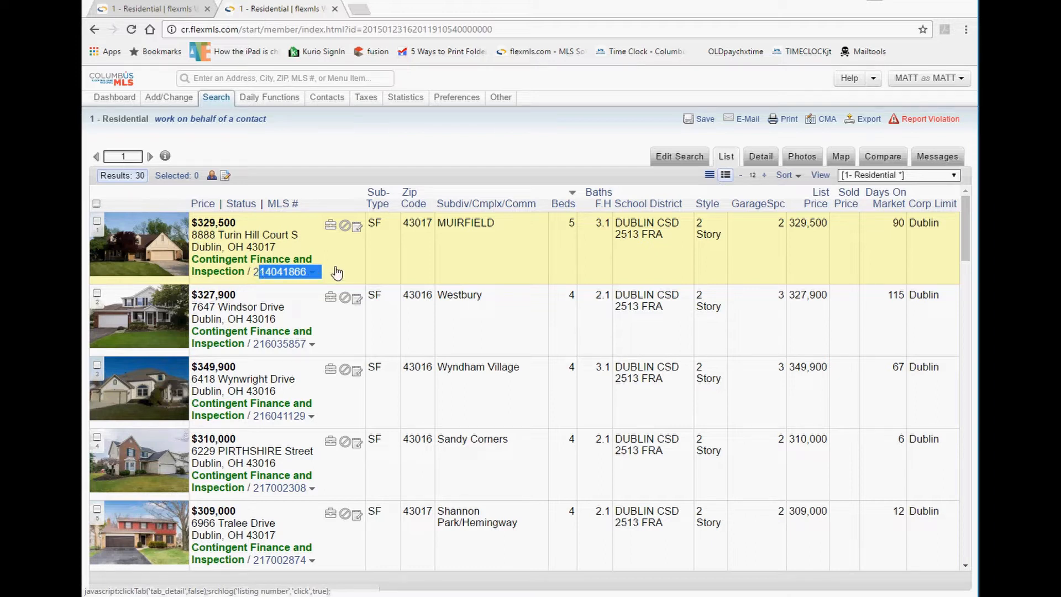
{"action": "left_click", "coordinate": [312, 273]}
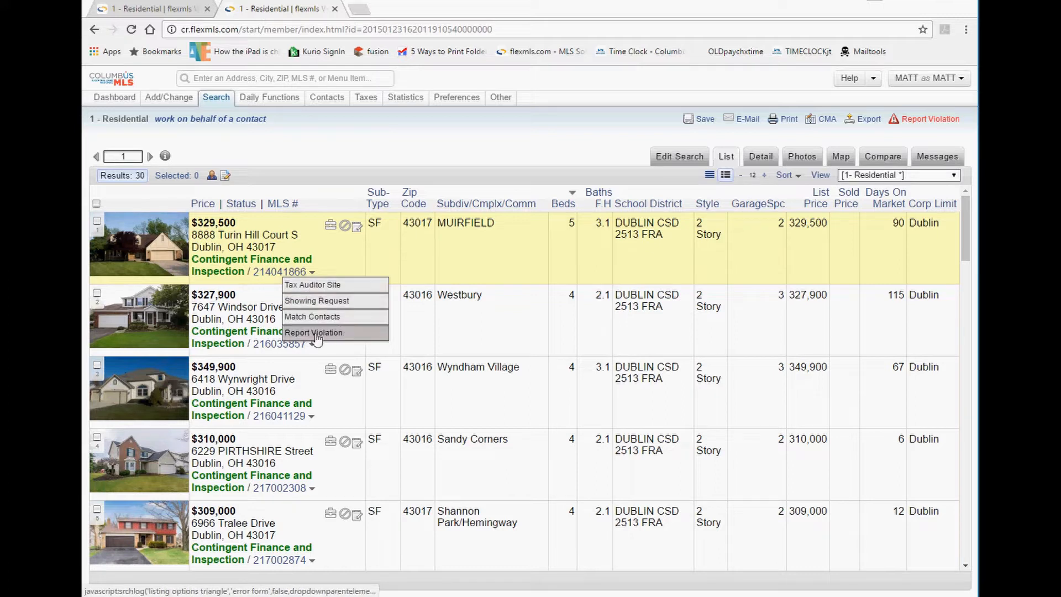
{"action": "left_click", "coordinate": [334, 290]}
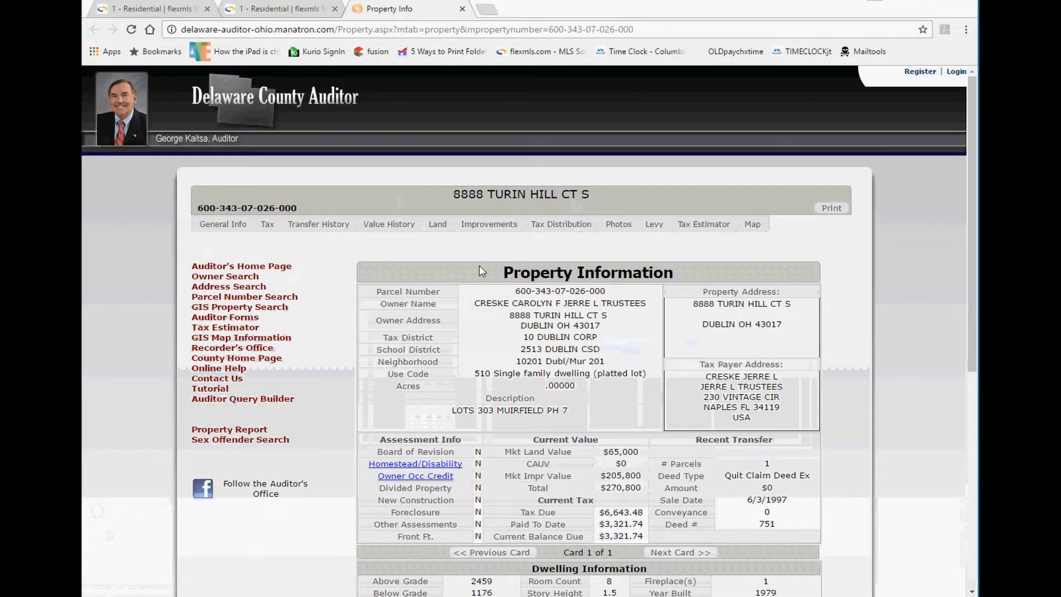
{"action": "left_click", "coordinate": [463, 9]}
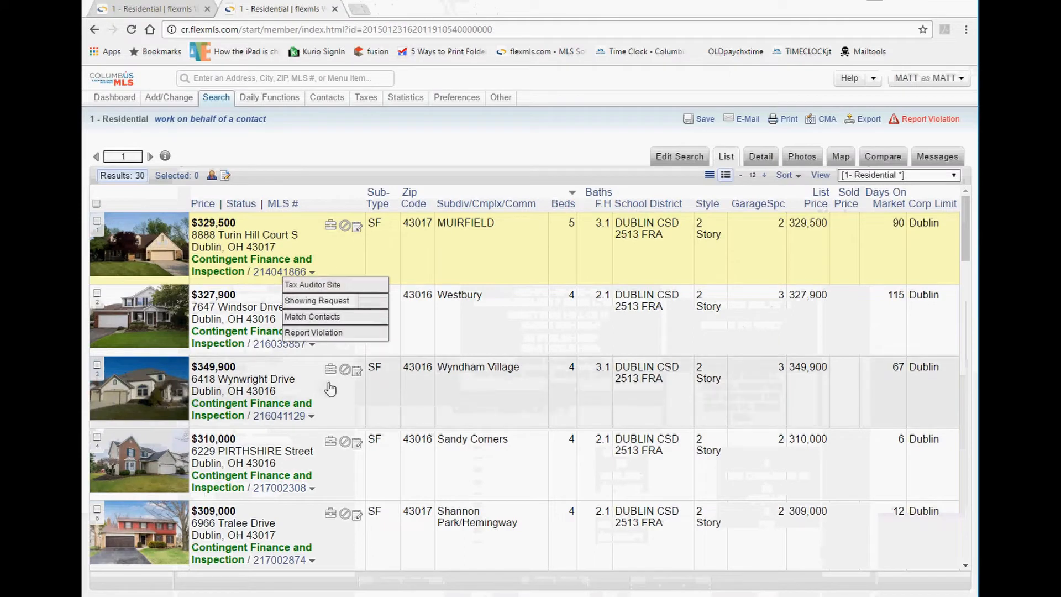
{"action": "left_click", "coordinate": [311, 416]}
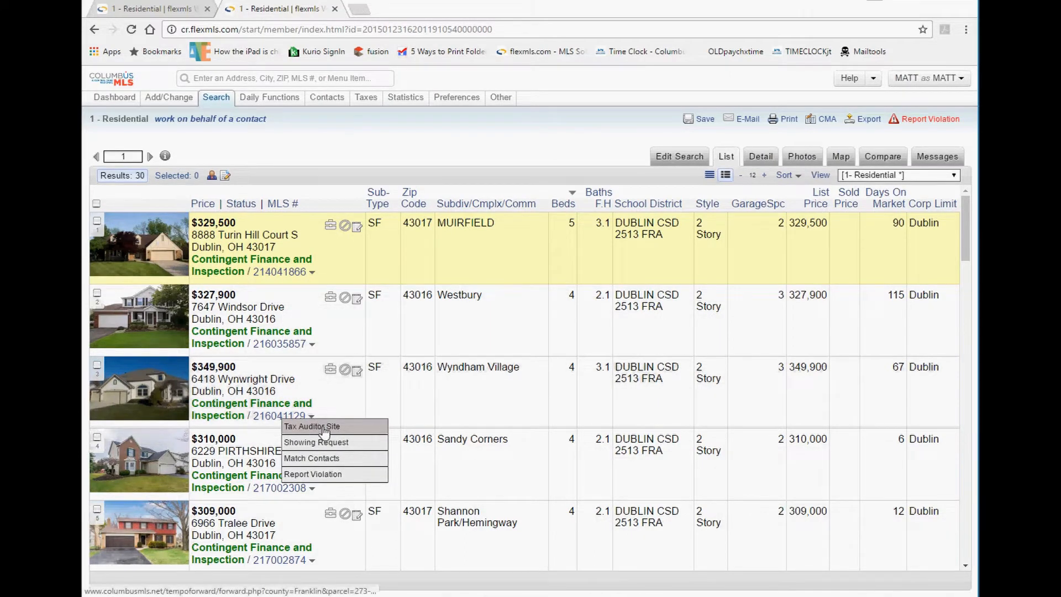
{"action": "left_click", "coordinate": [325, 427]}
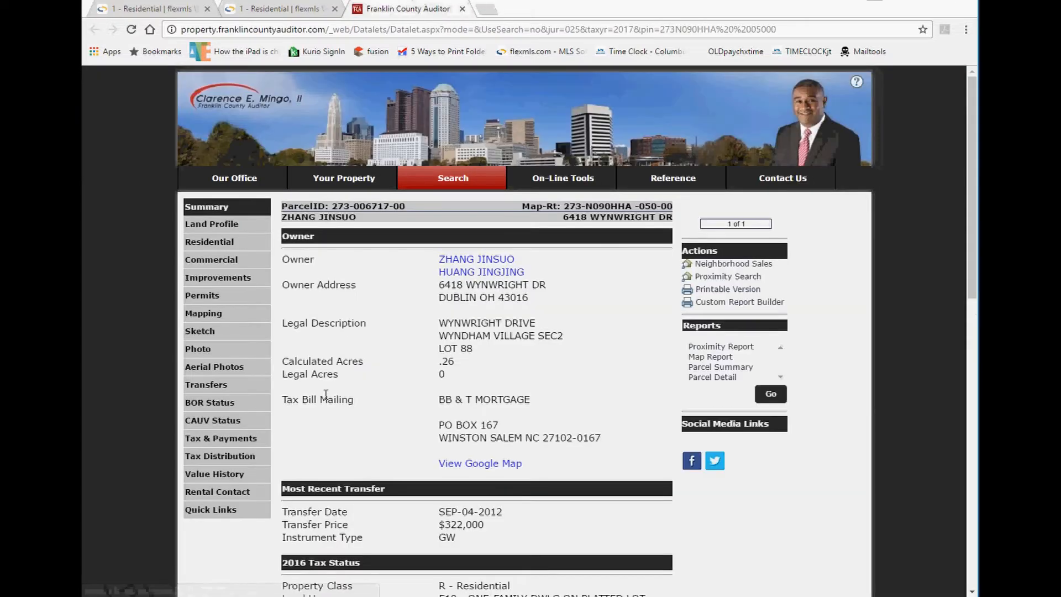
{"action": "left_click", "coordinate": [462, 8]}
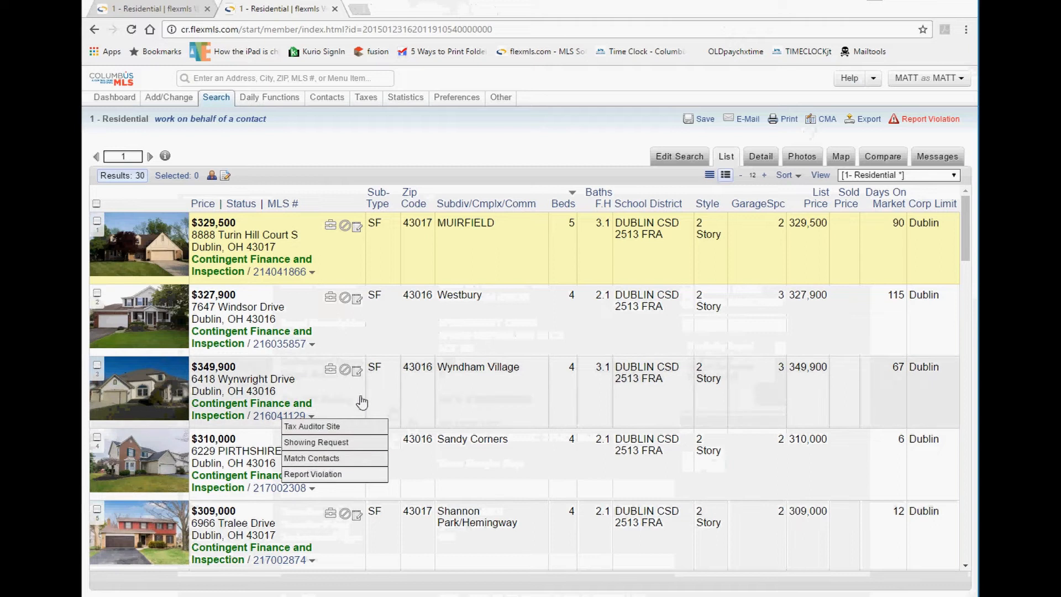
{"action": "left_click", "coordinate": [312, 345]}
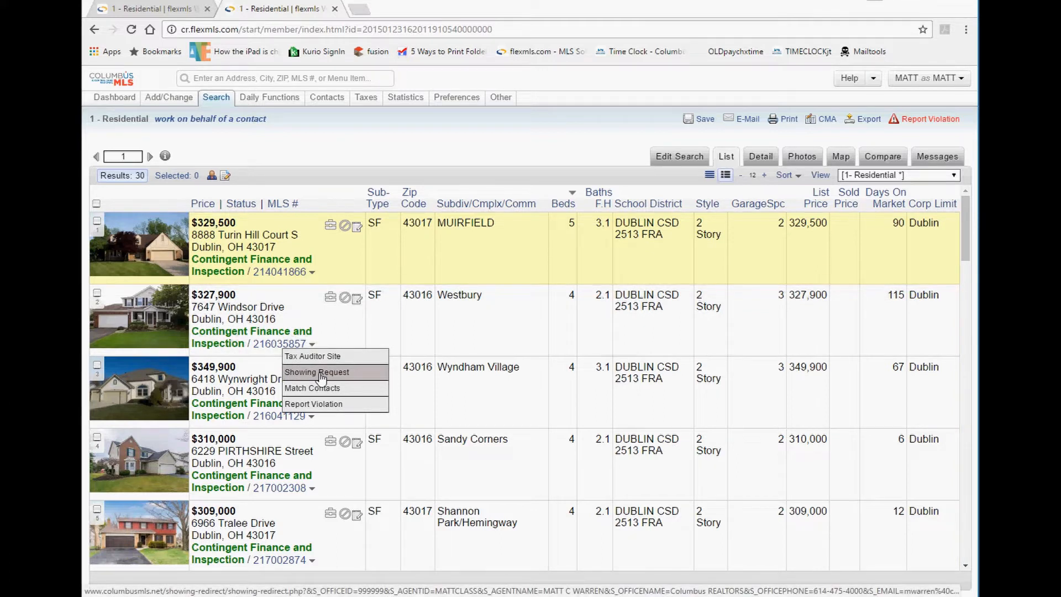
{"action": "left_click", "coordinate": [321, 376]}
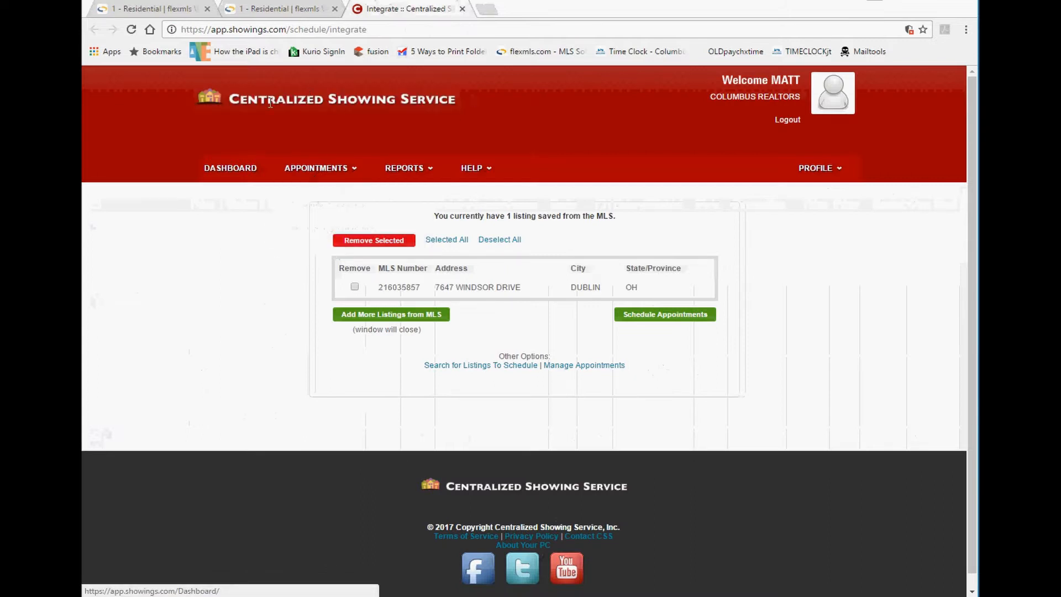
{"action": "left_click_drag", "start_coordinate": [233, 101], "coordinate": [423, 120]}
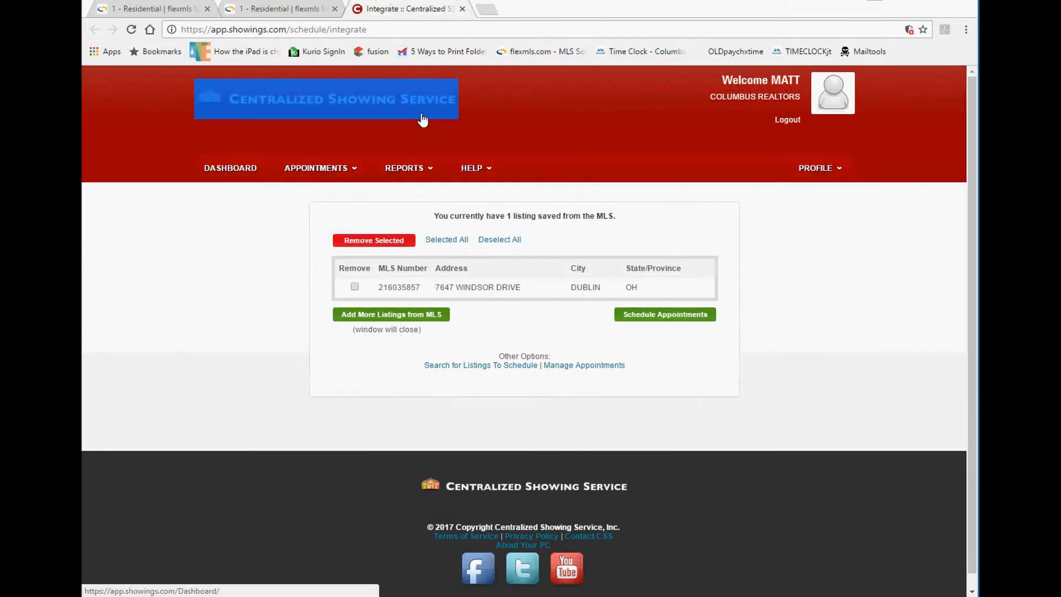
{"action": "left_click", "coordinate": [516, 125]}
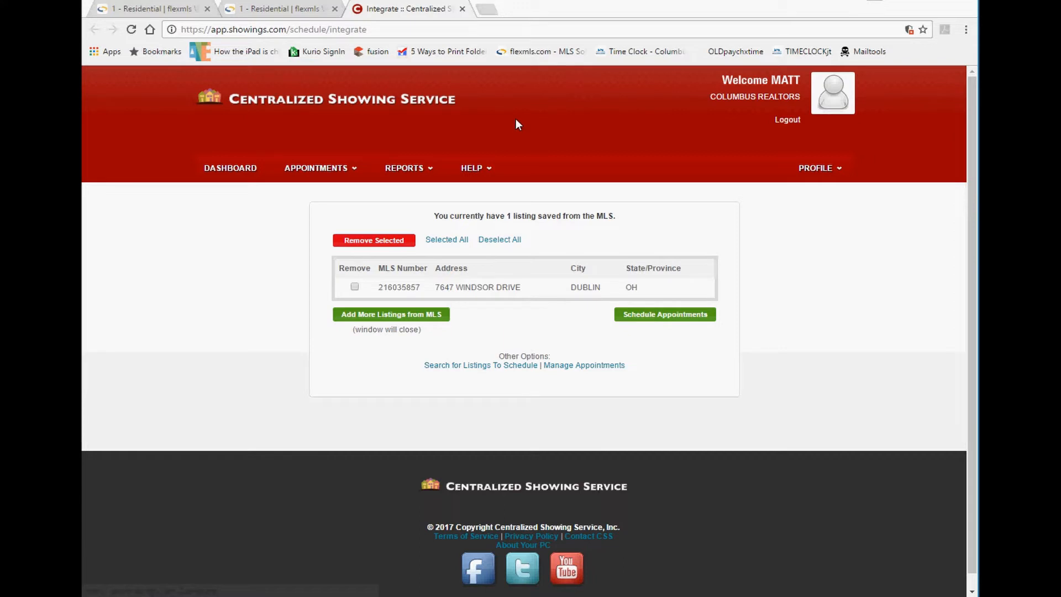
{"action": "left_click", "coordinate": [462, 8]}
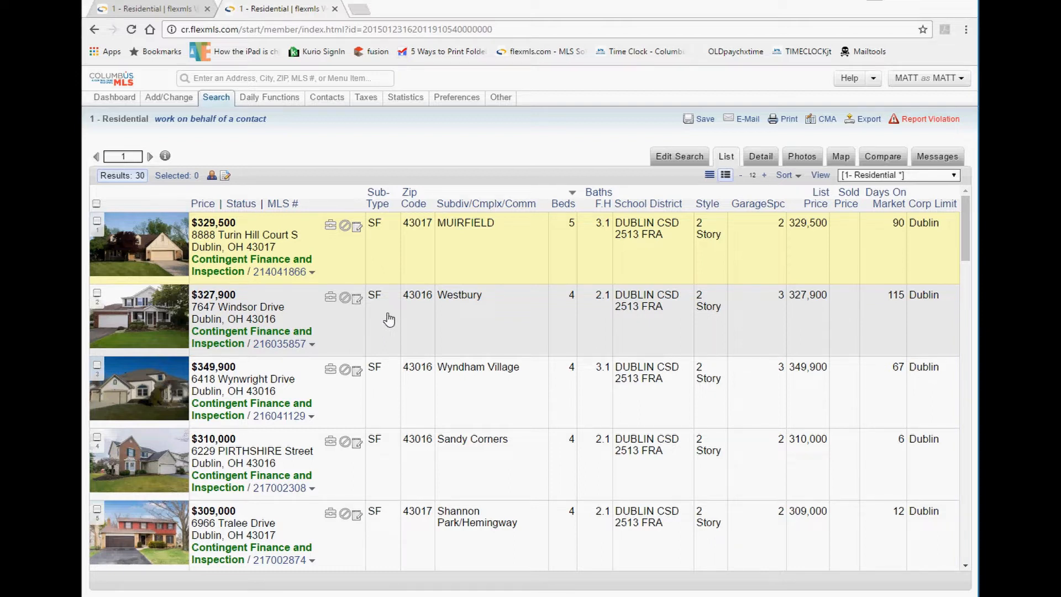
{"action": "left_click", "coordinate": [312, 345]}
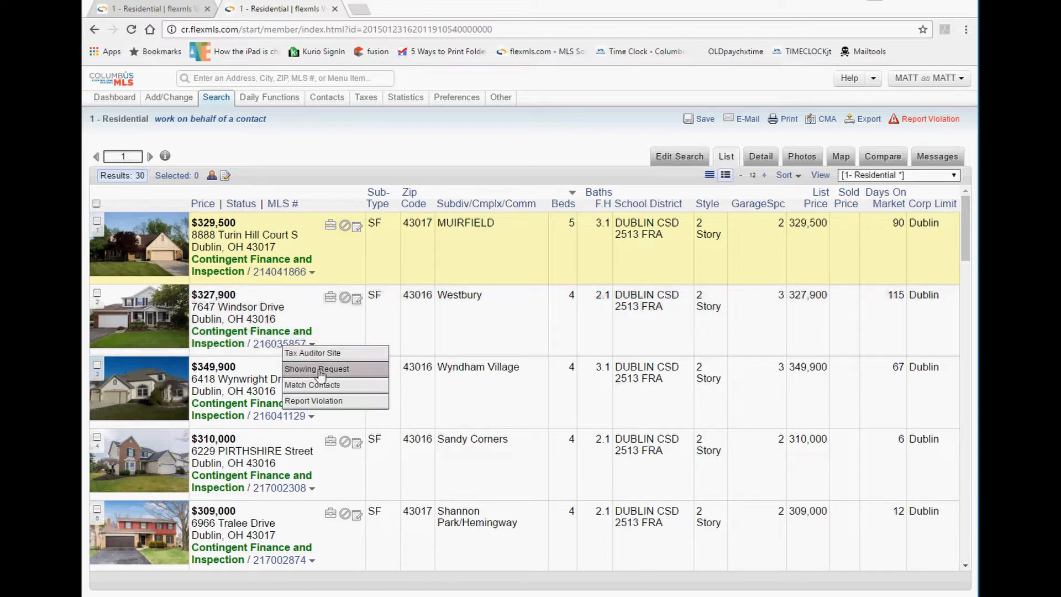
{"action": "left_click", "coordinate": [311, 417]}
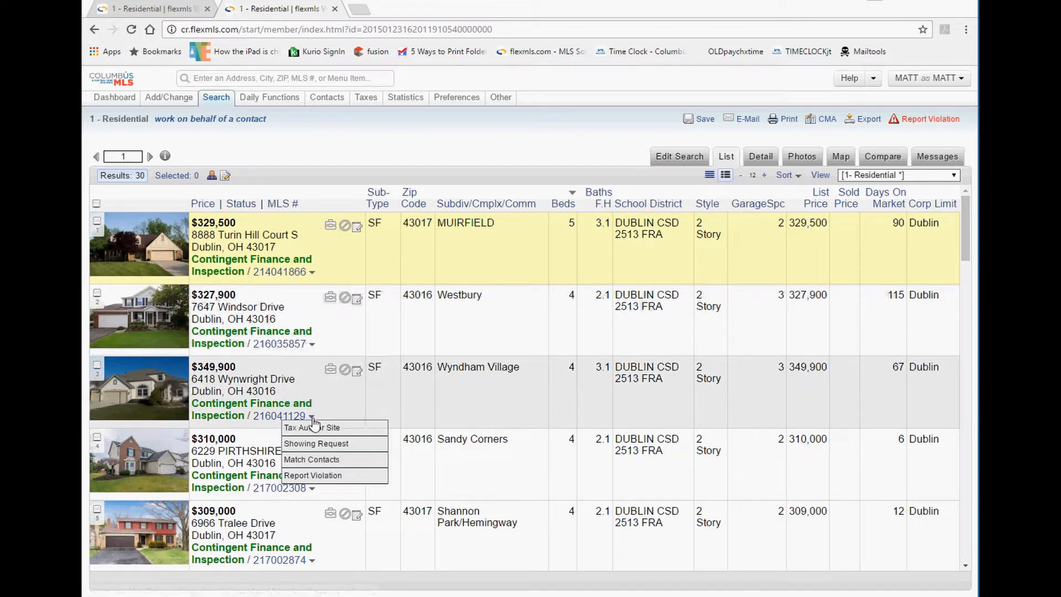
{"action": "left_click", "coordinate": [316, 445]}
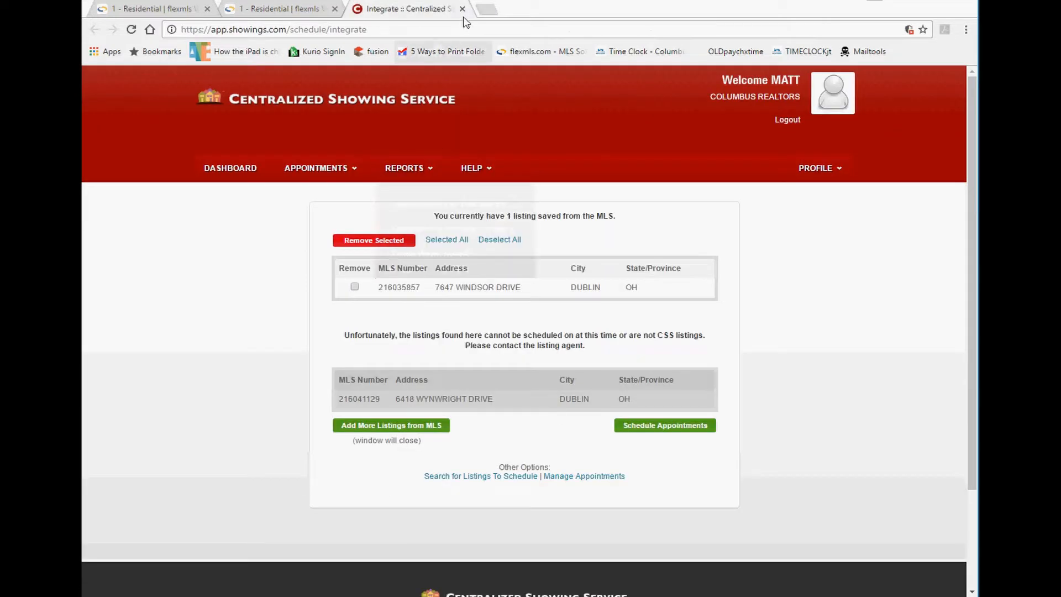
{"action": "left_click", "coordinate": [462, 9]}
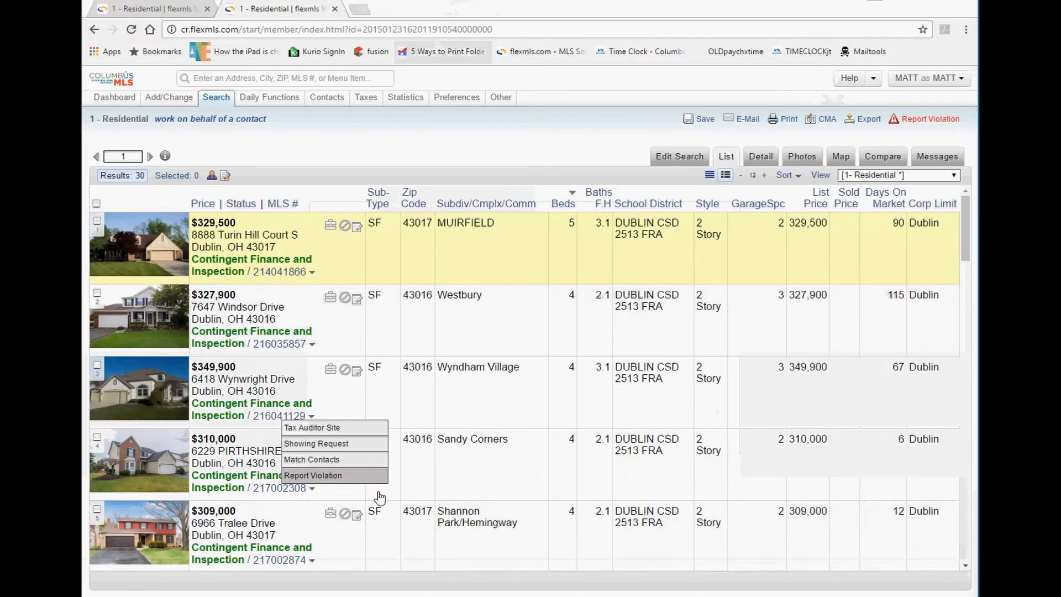
{"action": "left_click", "coordinate": [312, 561]}
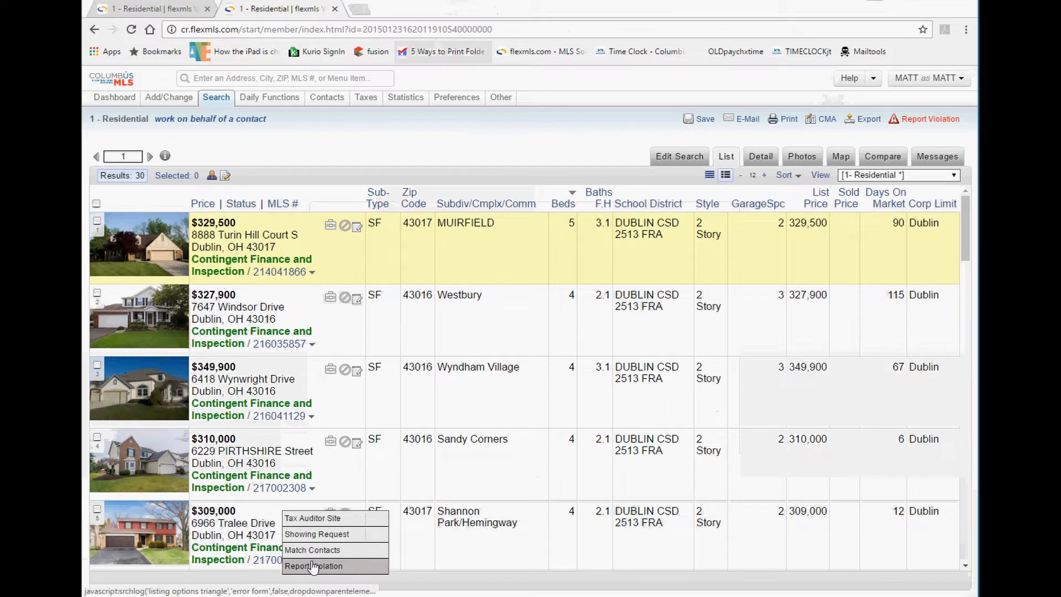
{"action": "left_click", "coordinate": [327, 535]}
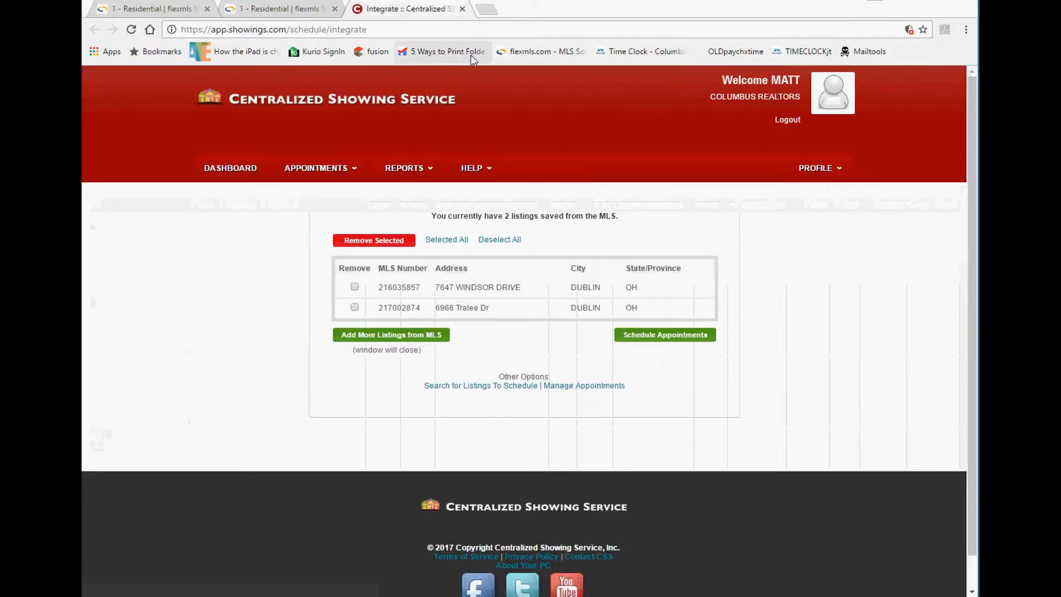
{"action": "left_click", "coordinate": [462, 9]}
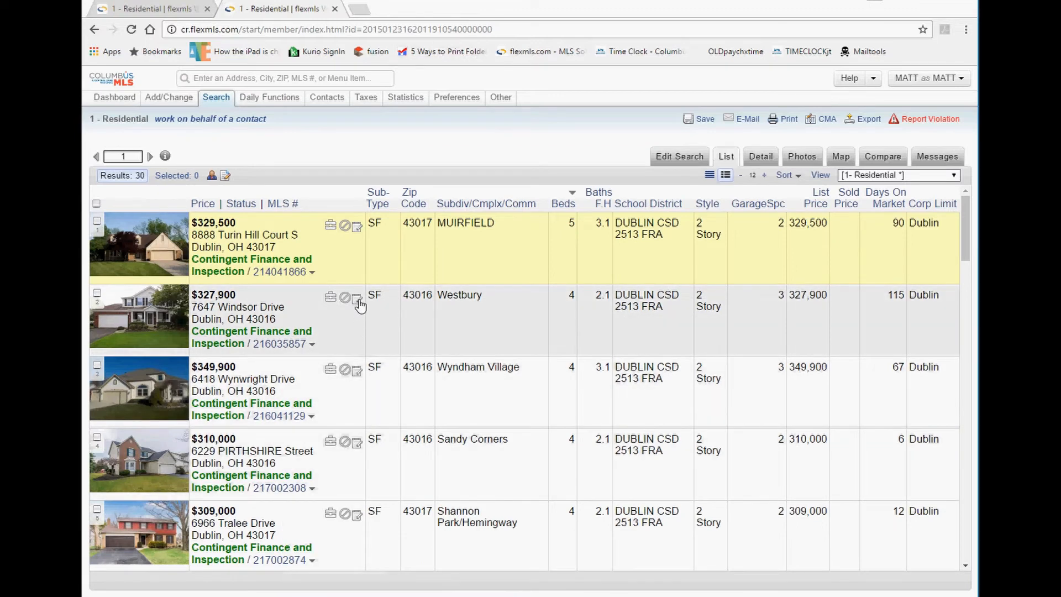
{"action": "left_click", "coordinate": [311, 344]}
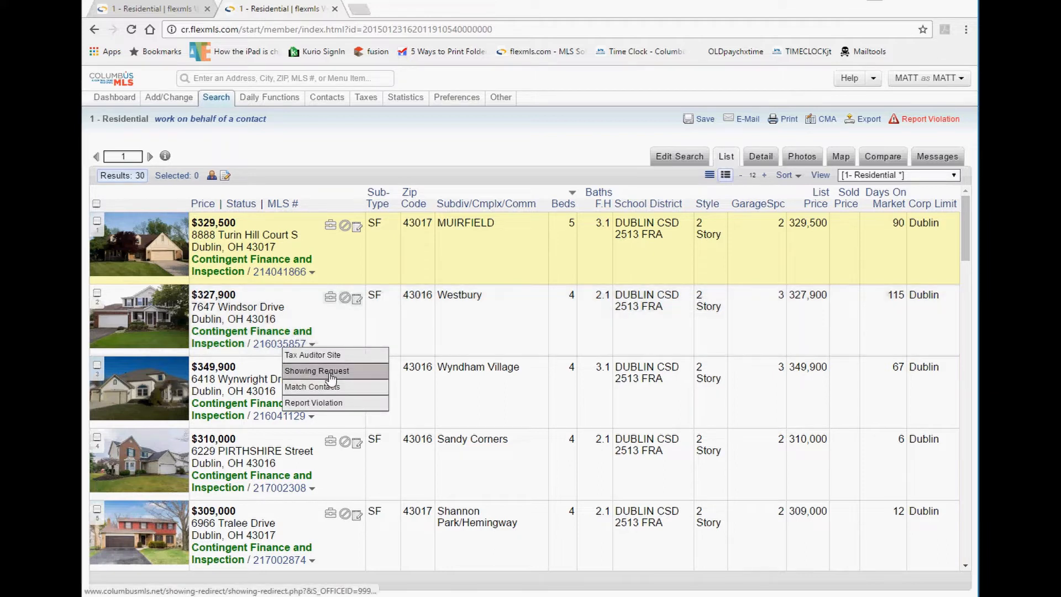
{"action": "left_click", "coordinate": [452, 334]}
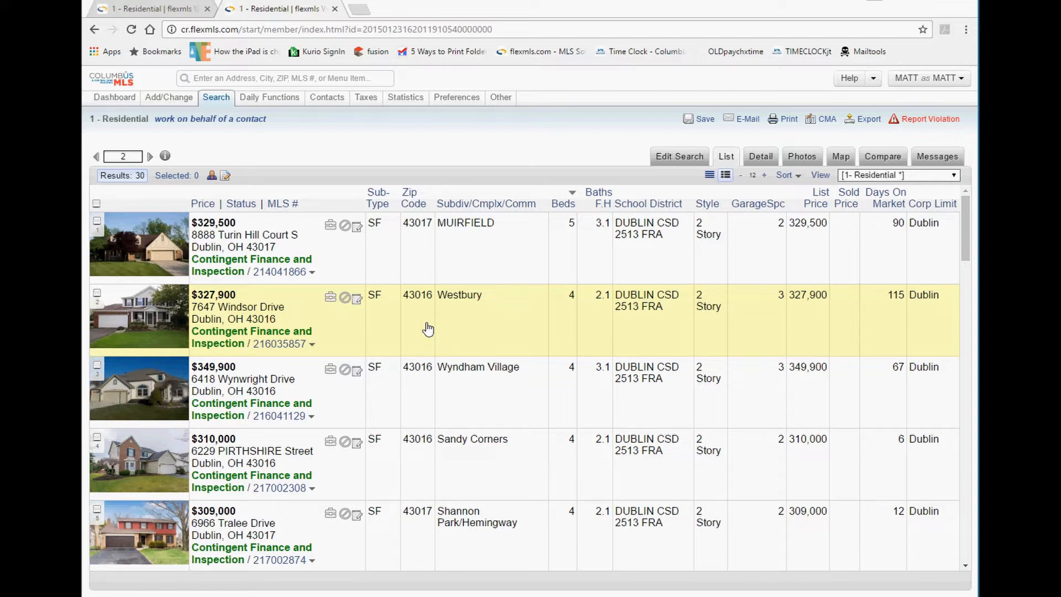
{"action": "left_click", "coordinate": [313, 346]}
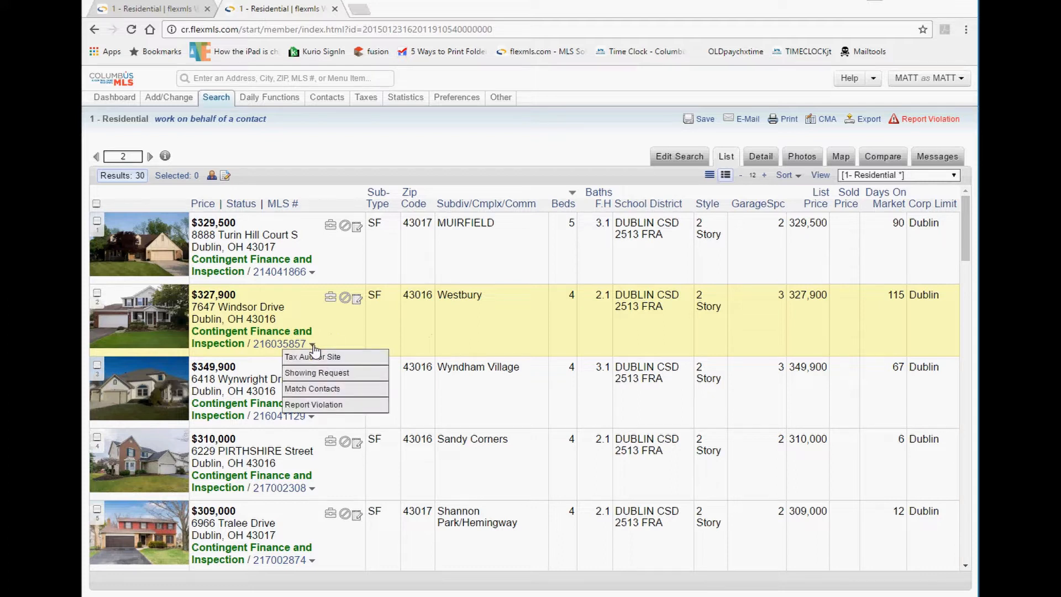
{"action": "left_click", "coordinate": [321, 405]}
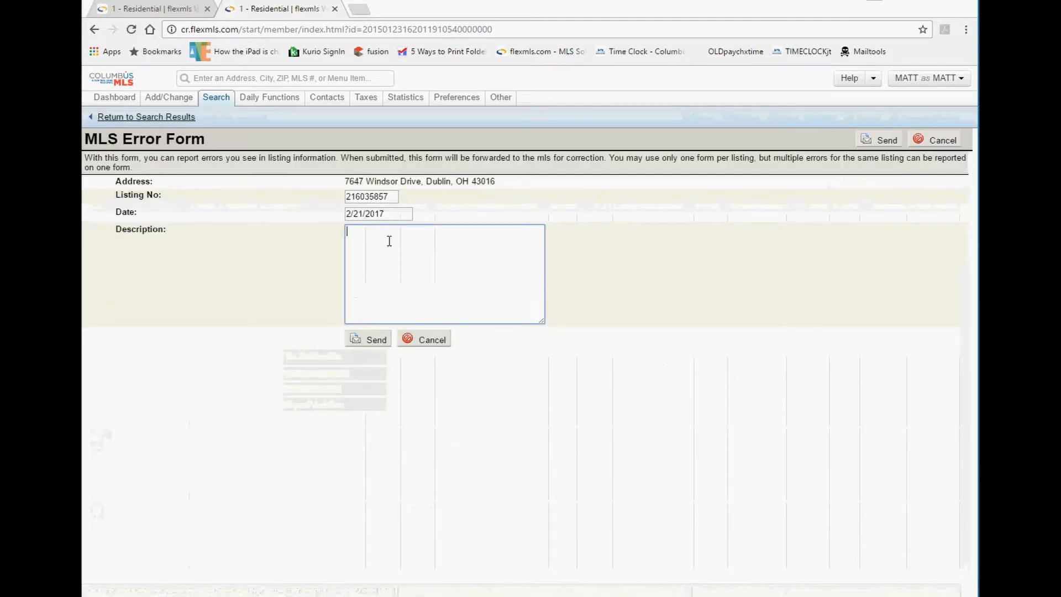
{"action": "type", "text": "agent"}
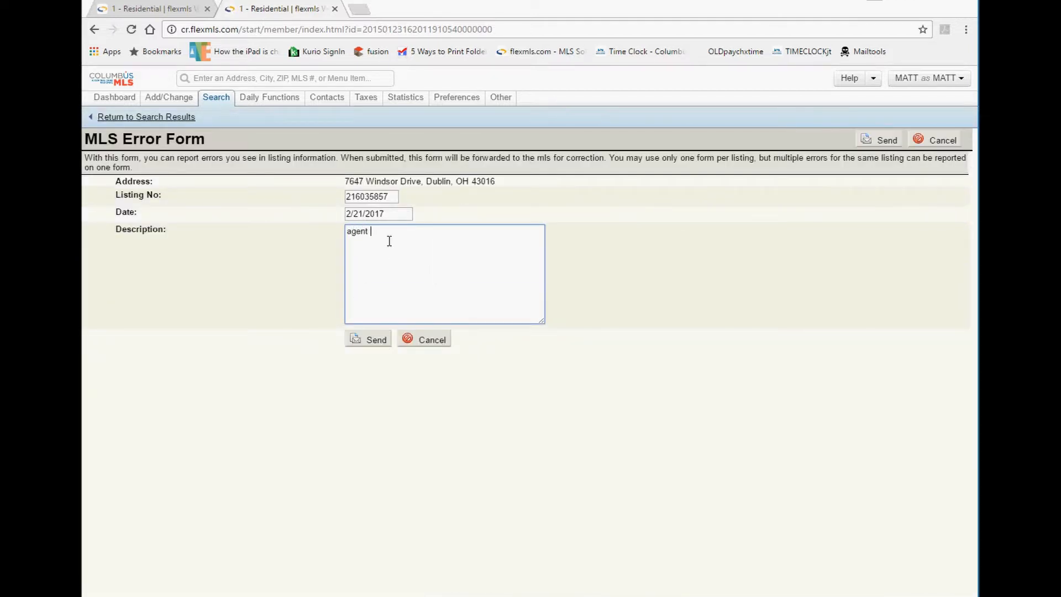
{"action": "type", "text": " name is in property desc."}
{"action": "left_click", "coordinate": [425, 342]}
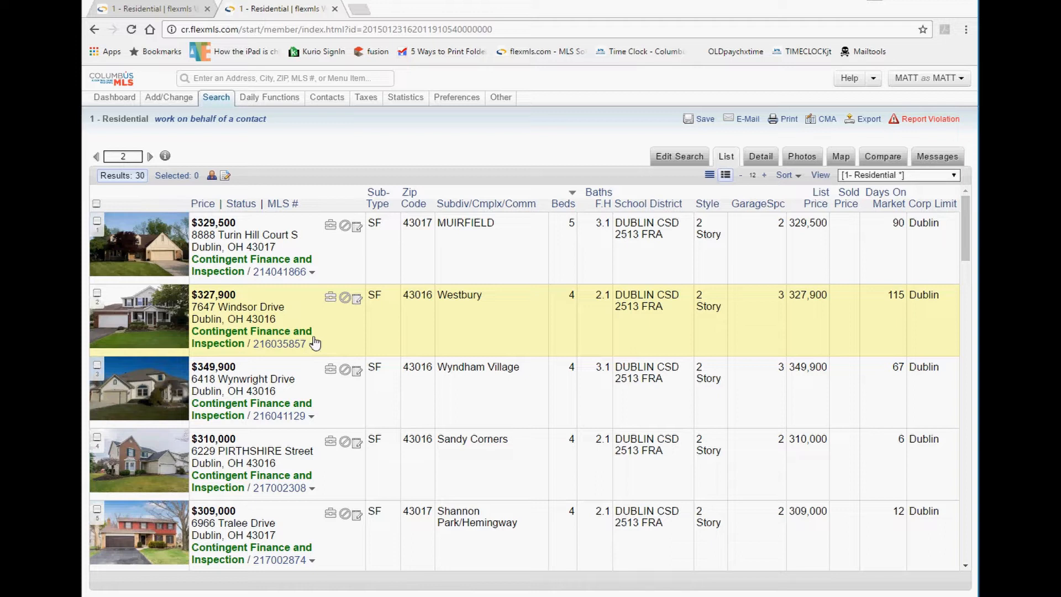
{"action": "left_click", "coordinate": [312, 346]}
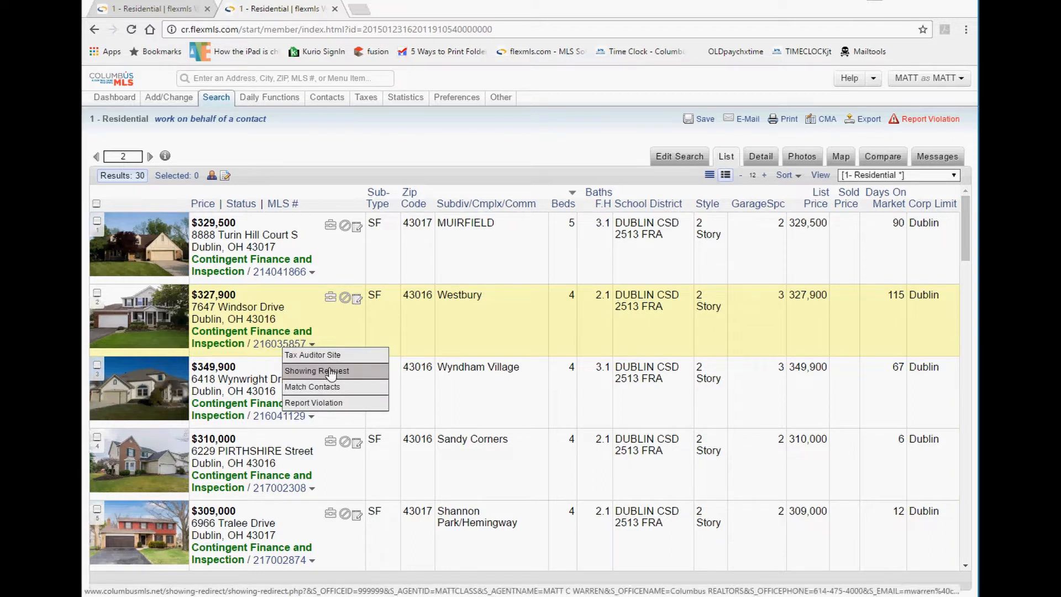
{"action": "left_click", "coordinate": [313, 347]}
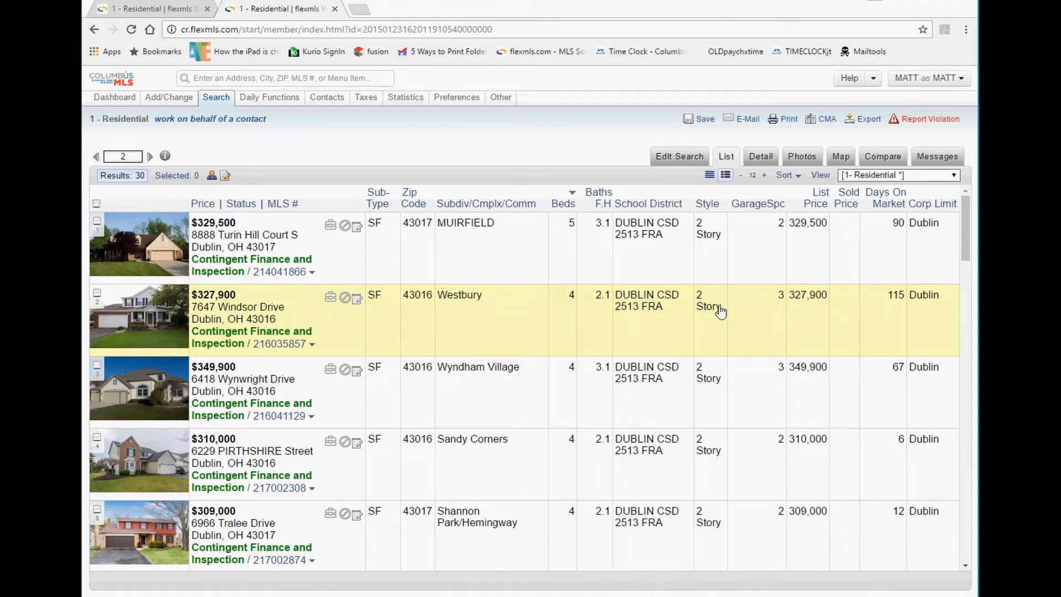
{"action": "left_click", "coordinate": [925, 123]}
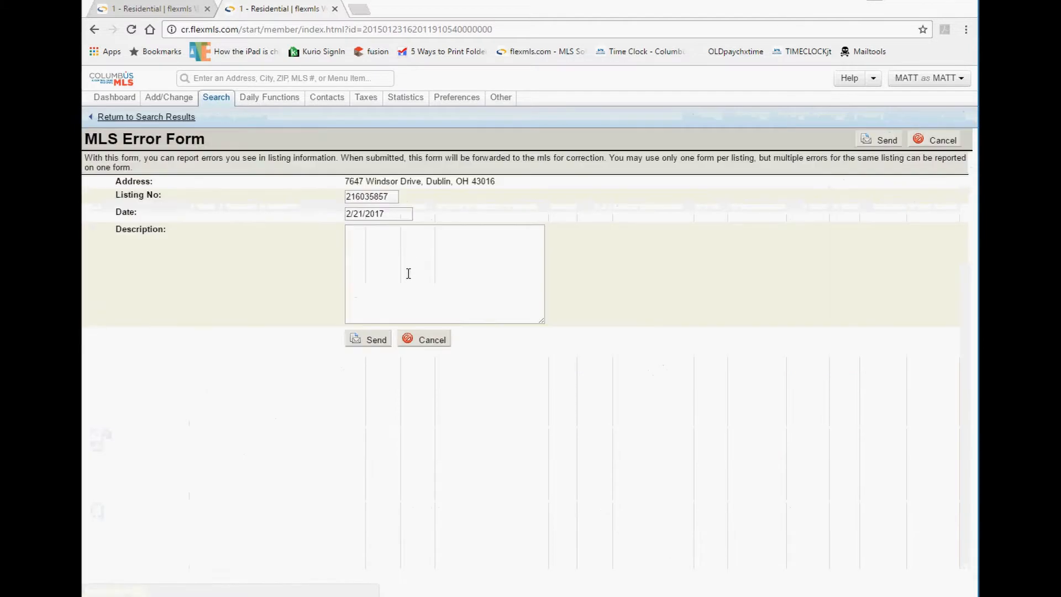
{"action": "left_click", "coordinate": [407, 341]}
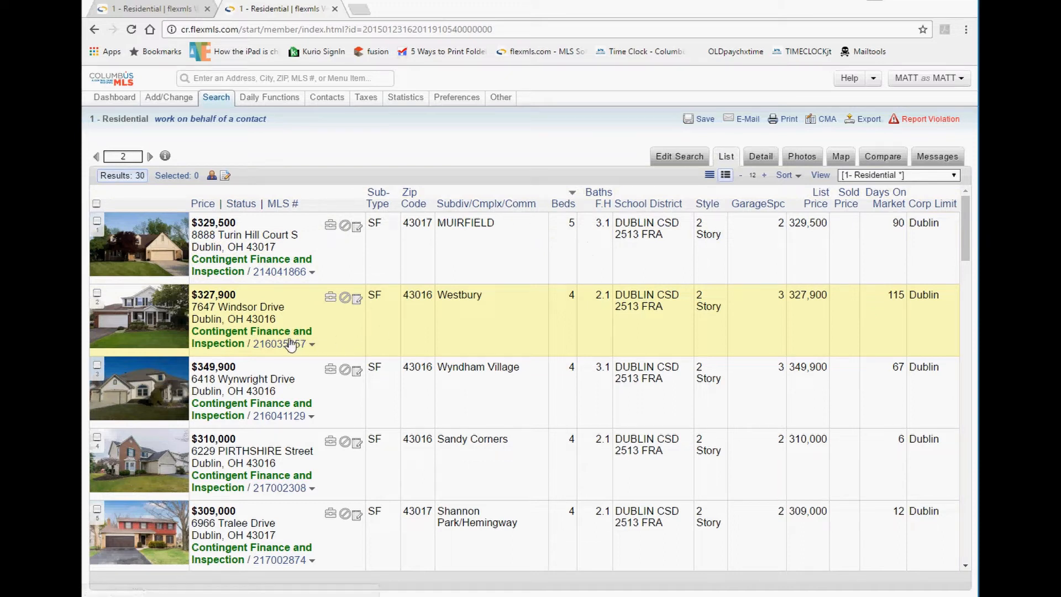
{"action": "left_click", "coordinate": [313, 345]}
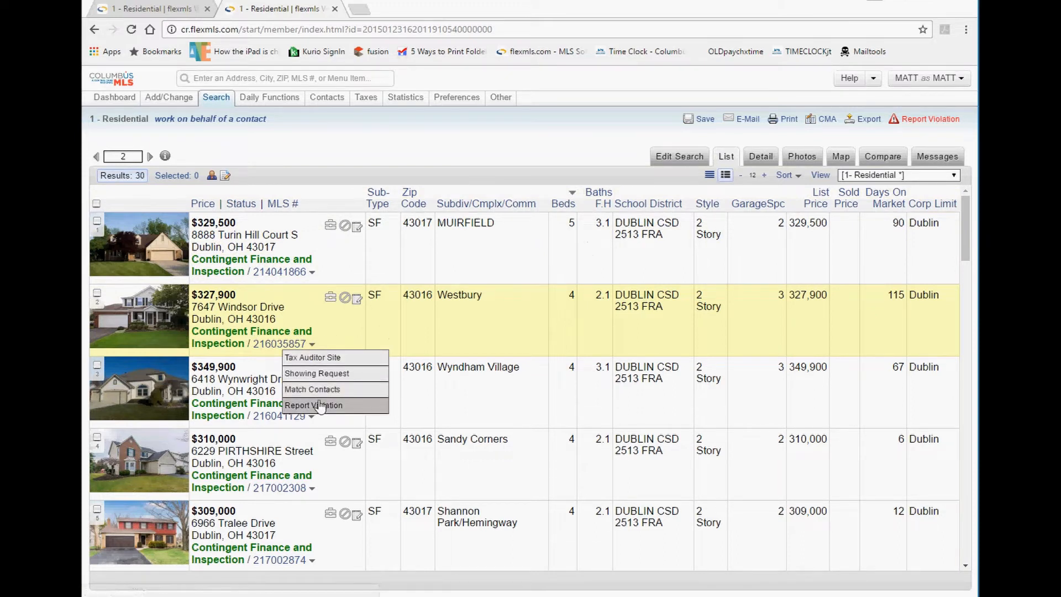
{"action": "left_click", "coordinate": [434, 347]}
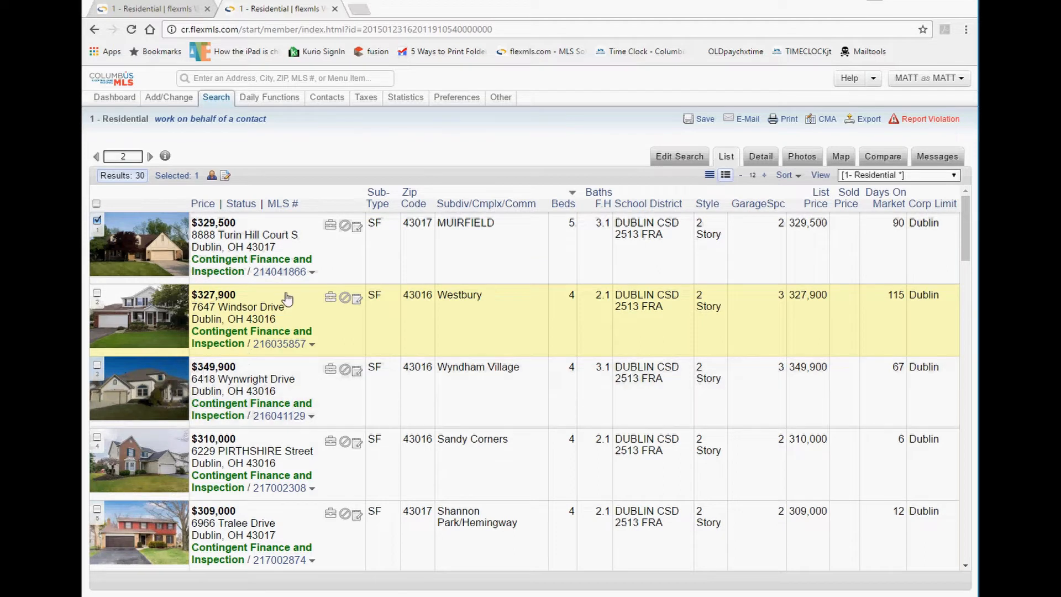
{"action": "scroll", "coordinate": [292, 385], "scroll_direction": "down", "scroll_amount": 3}
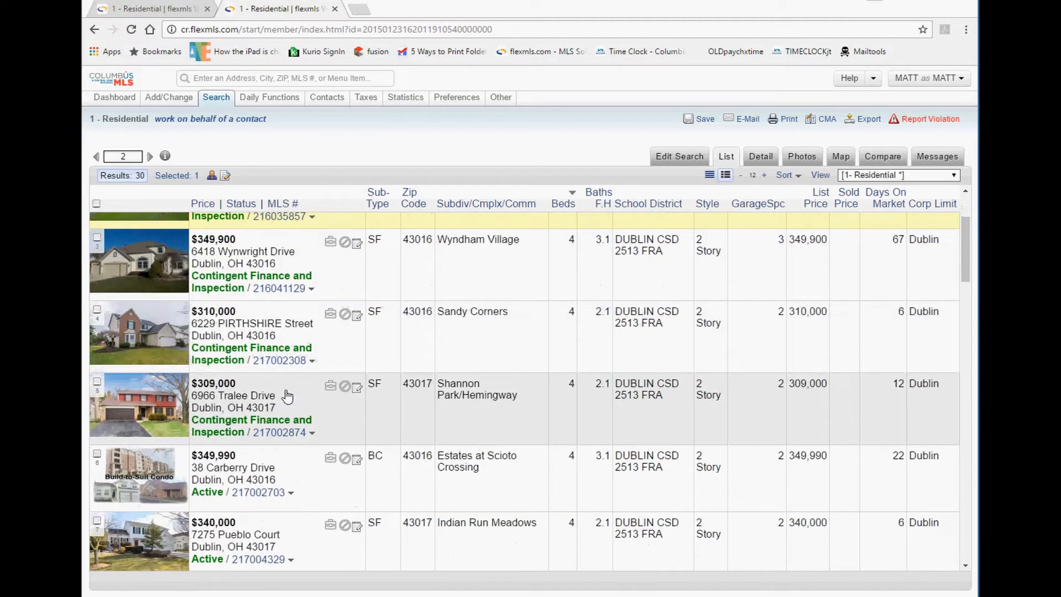
{"action": "left_click", "coordinate": [98, 386]}
{"action": "scroll", "coordinate": [138, 383], "scroll_direction": "down", "scroll_amount": 1}
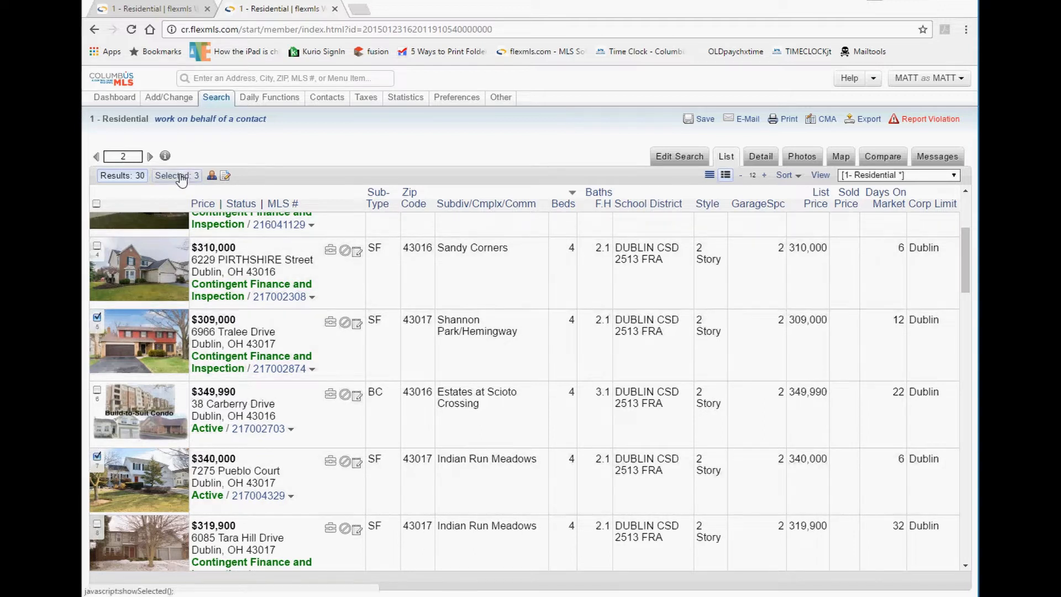
{"action": "left_click", "coordinate": [181, 177]}
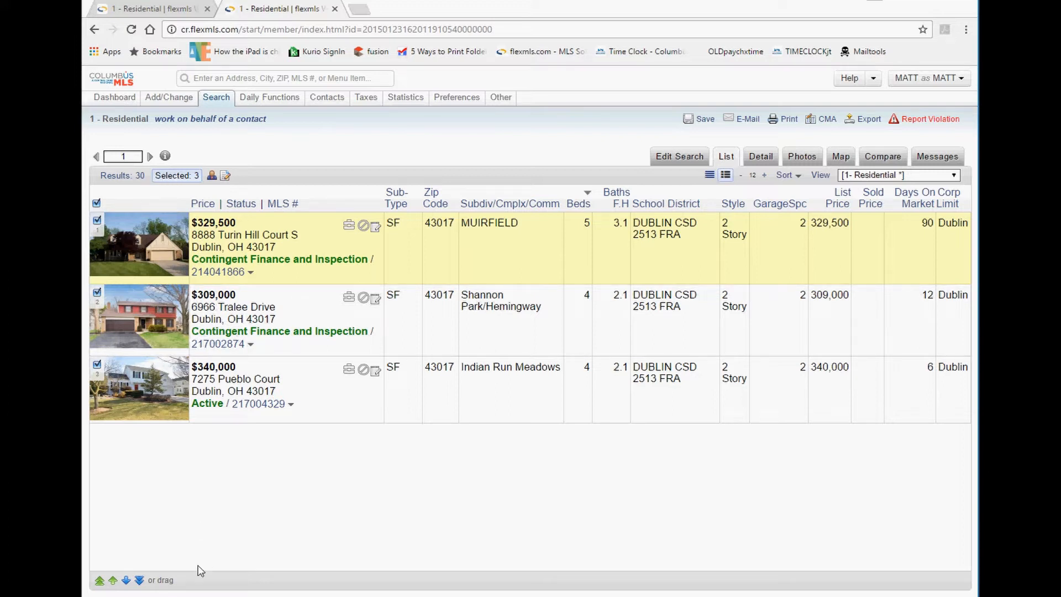
Return to all 30 results, tick the $319,900 Tara Hill Drive listing, and show the four selected.
{"action": "mouse_move", "coordinate": [173, 582]}
{"action": "left_mouse_down"}
{"action": "mouse_move", "coordinate": [94, 580]}
{"action": "mouse_move", "coordinate": [183, 580]}
{"action": "left_mouse_up"}
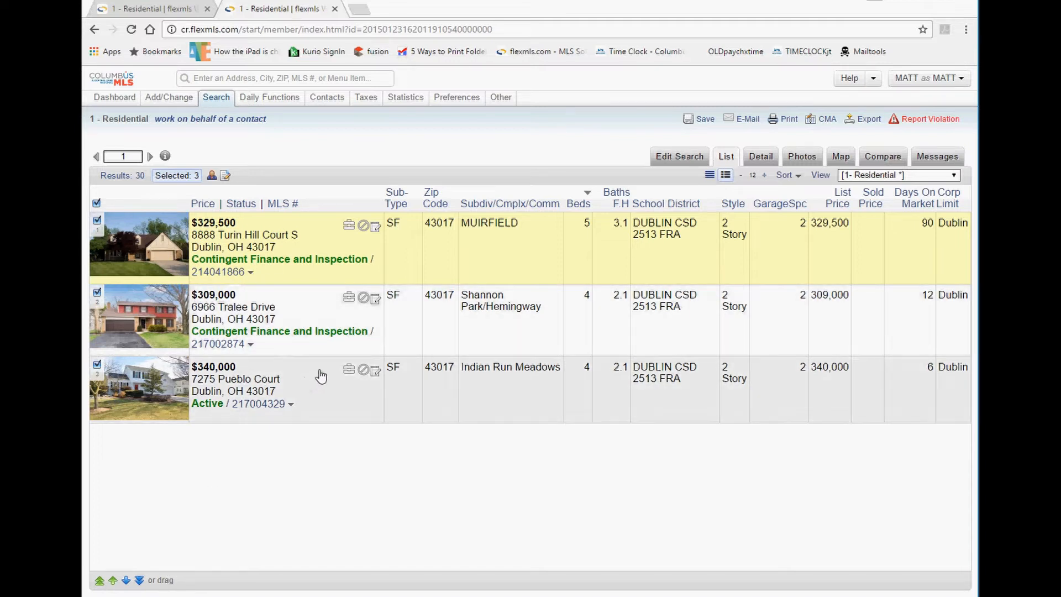
{"action": "left_click", "coordinate": [130, 179]}
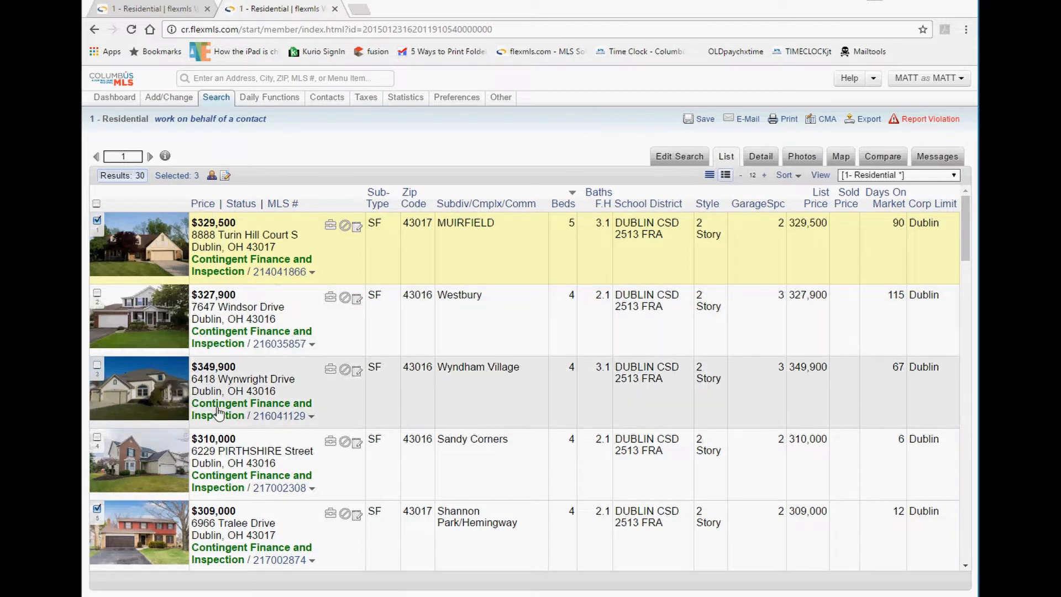
{"action": "scroll", "coordinate": [219, 412], "scroll_direction": "down", "scroll_amount": 3}
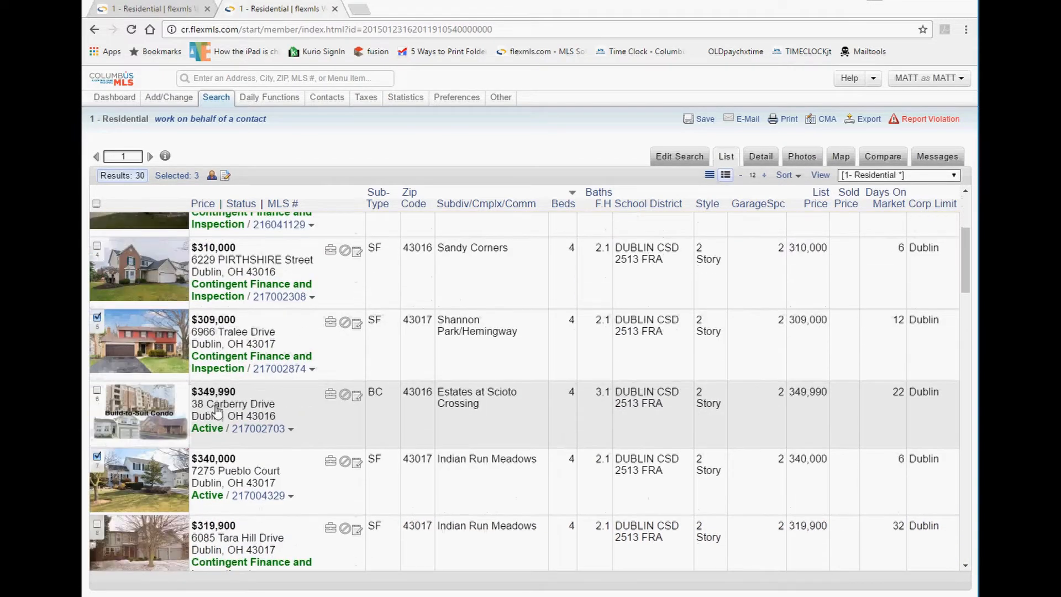
{"action": "scroll", "coordinate": [157, 450], "scroll_direction": "down", "scroll_amount": 1}
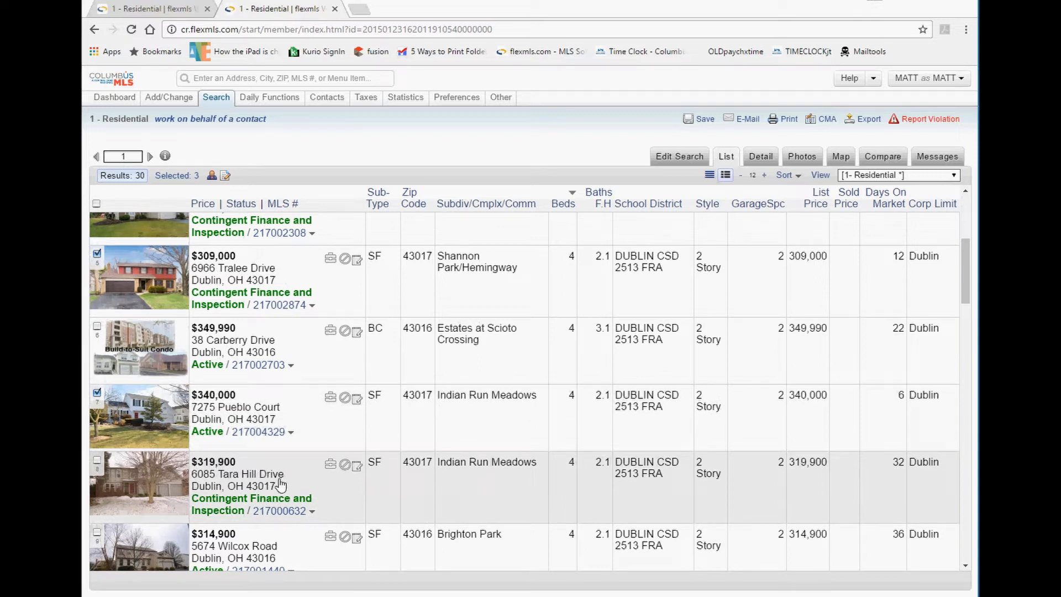
{"action": "left_click", "coordinate": [98, 462]}
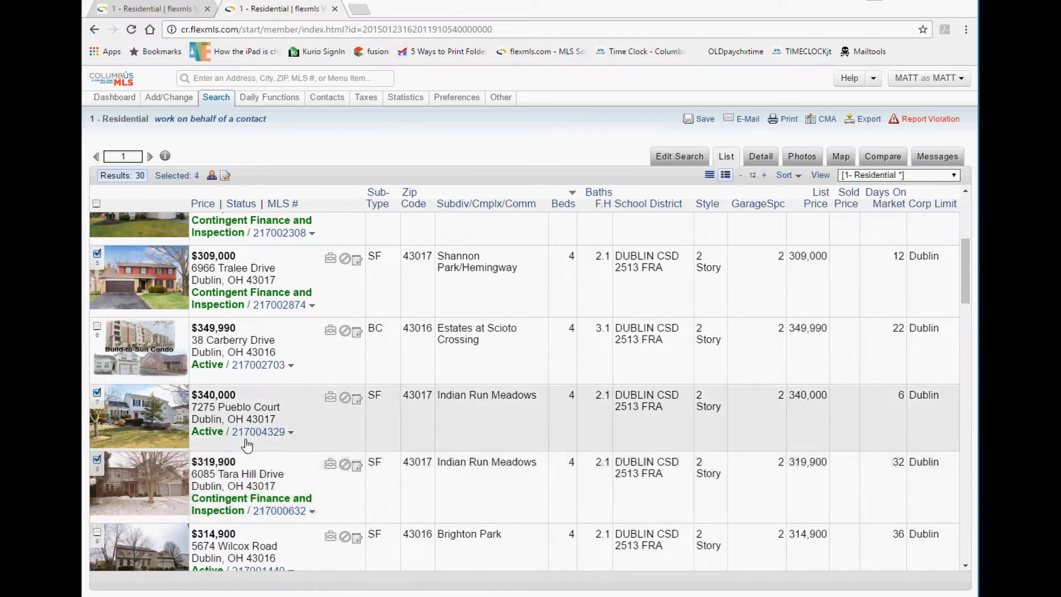
{"action": "left_click", "coordinate": [182, 180]}
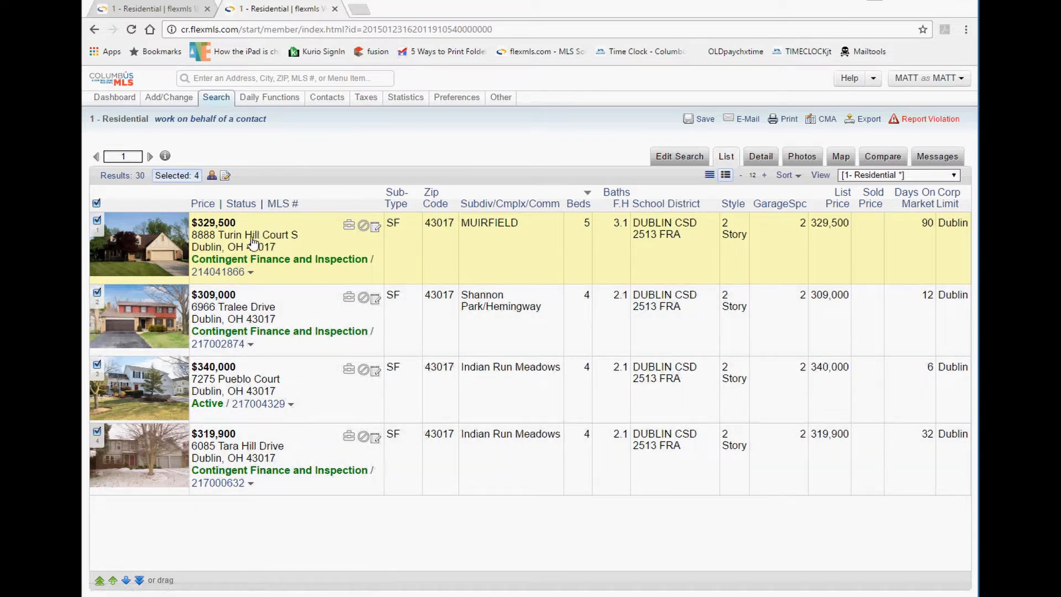
Try the move arrows on Turin Hill Court: to the bottom, up twice, down, then to the top.
{"action": "left_click_drag", "start_coordinate": [258, 242], "coordinate": [237, 256]}
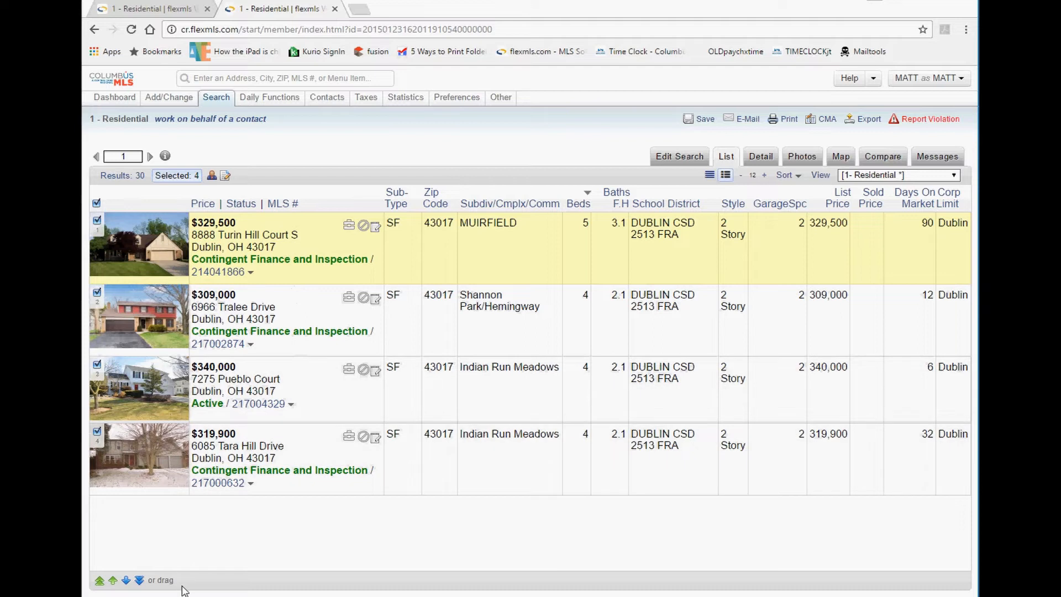
{"action": "left_click_drag", "start_coordinate": [166, 580], "coordinate": [226, 581]}
{"action": "left_click", "coordinate": [141, 581]}
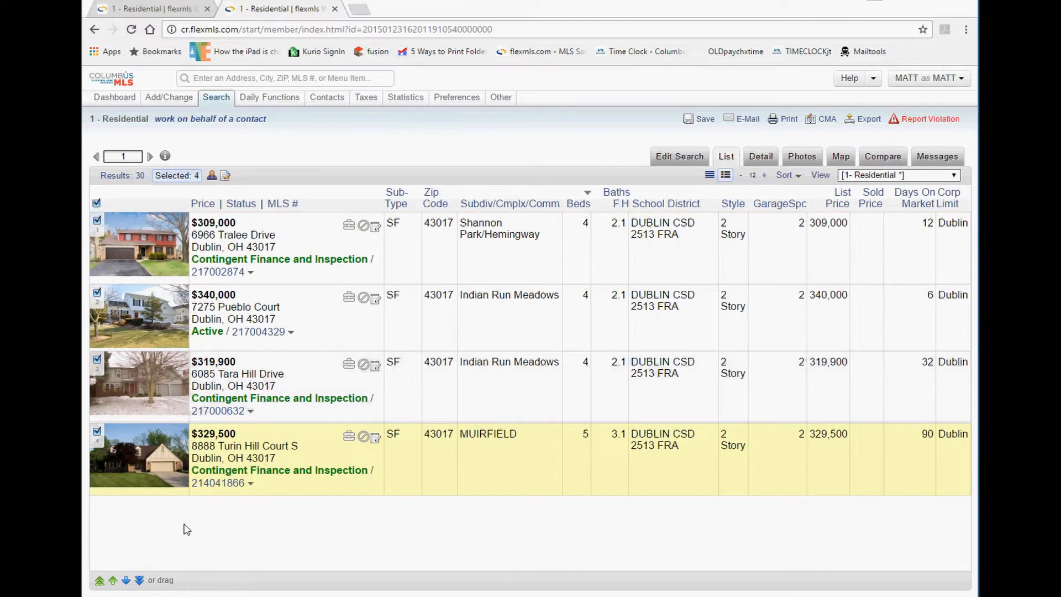
{"action": "left_click", "coordinate": [113, 581]}
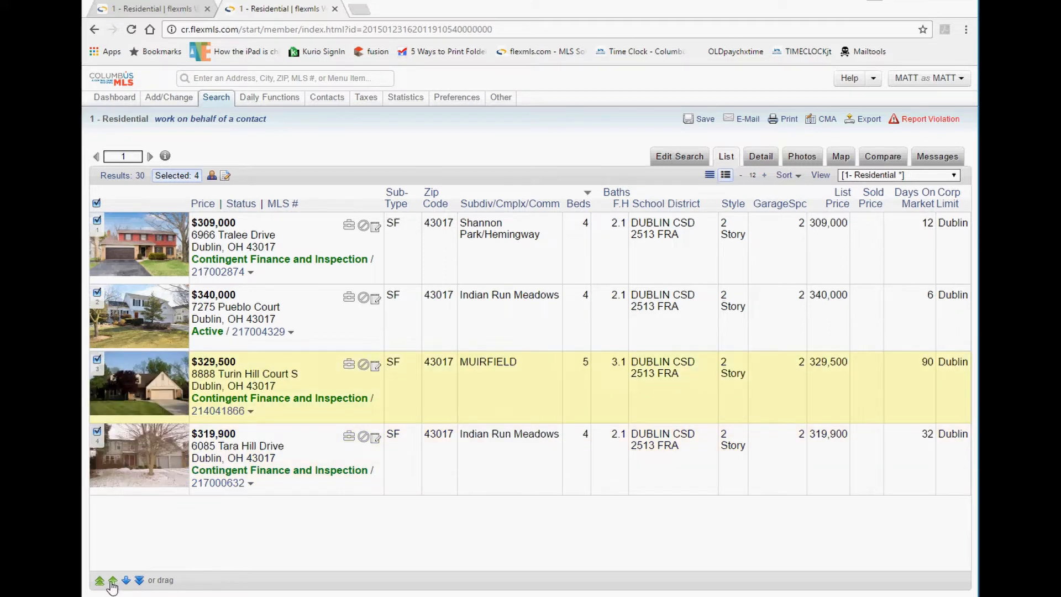
{"action": "left_click", "coordinate": [112, 580]}
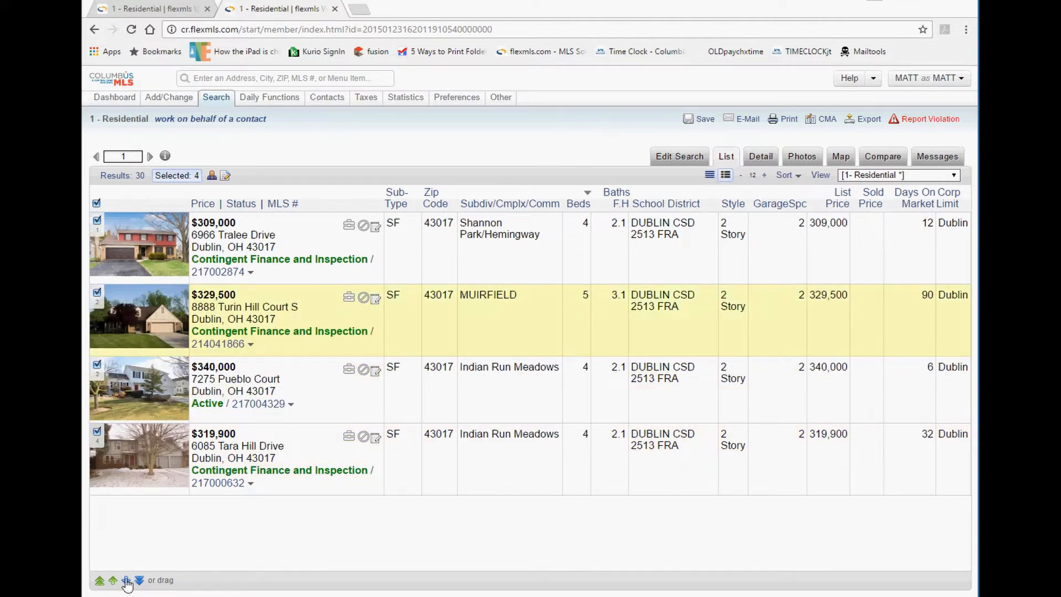
{"action": "left_click", "coordinate": [126, 580]}
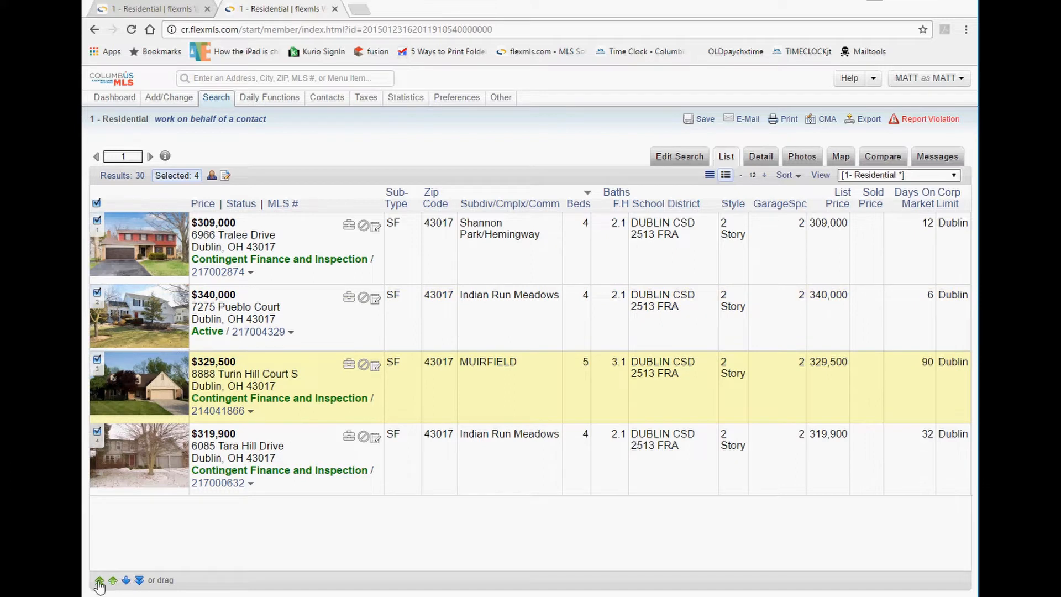
{"action": "left_click", "coordinate": [99, 582]}
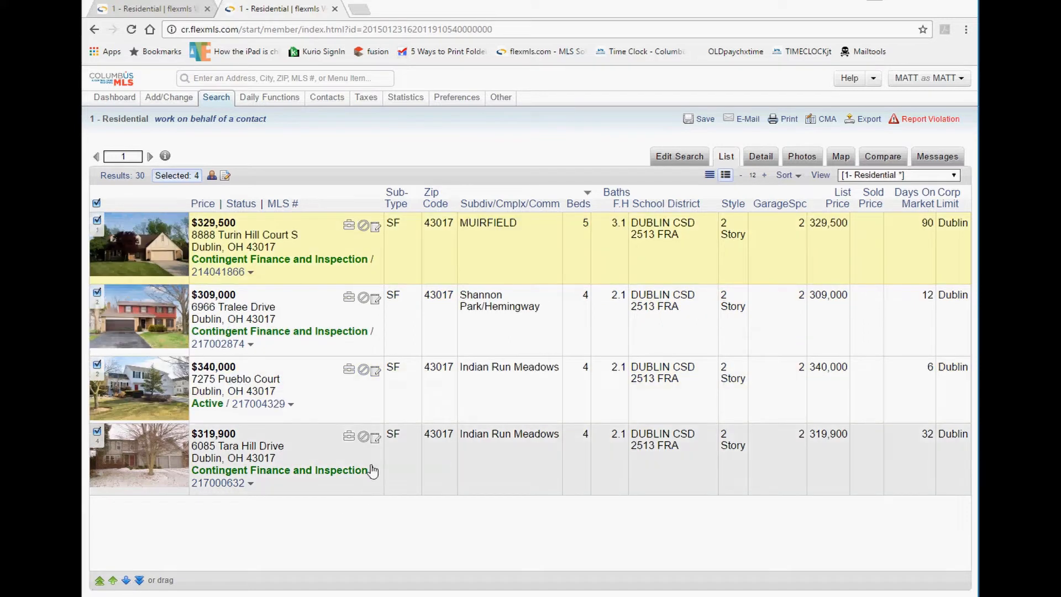
Put Tara Hill Drive first and Turin Hill Court below Tralee Drive, then show all 30 results.
{"action": "left_click", "coordinate": [256, 451]}
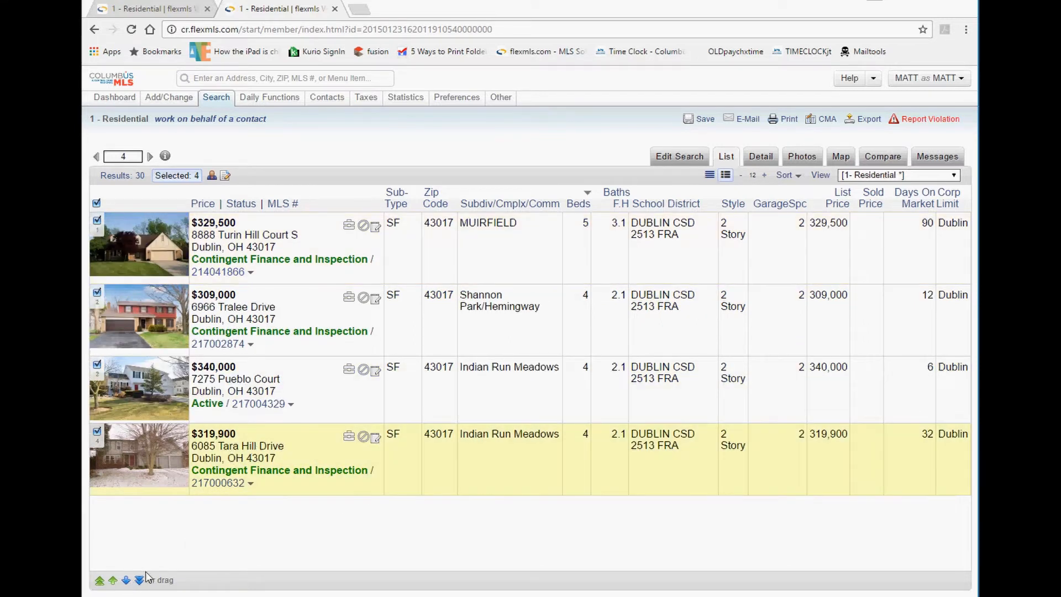
{"action": "left_click", "coordinate": [99, 580]}
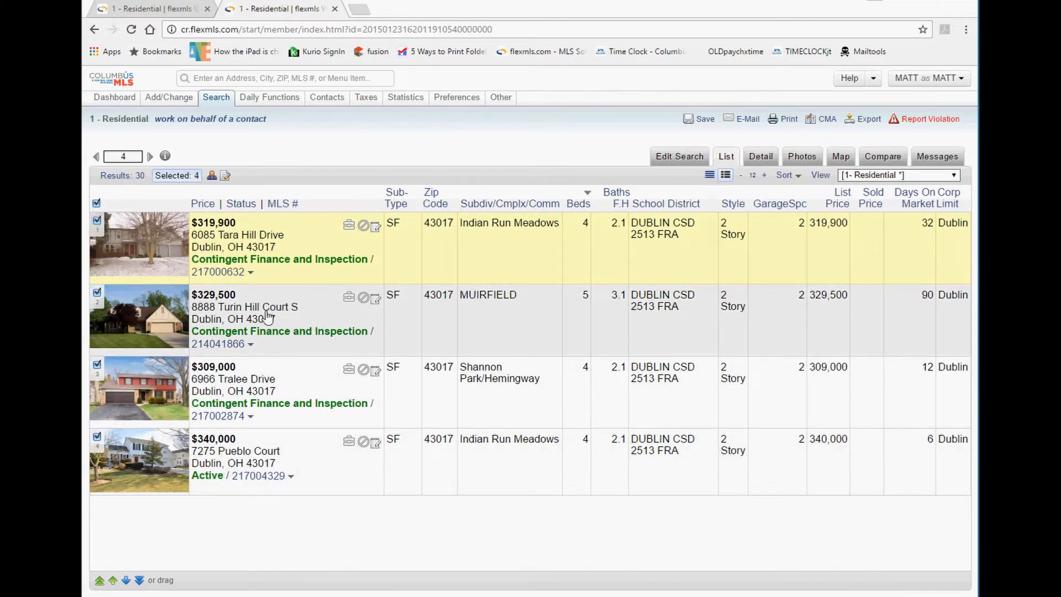
{"action": "left_click_drag", "start_coordinate": [265, 325], "coordinate": [263, 397]}
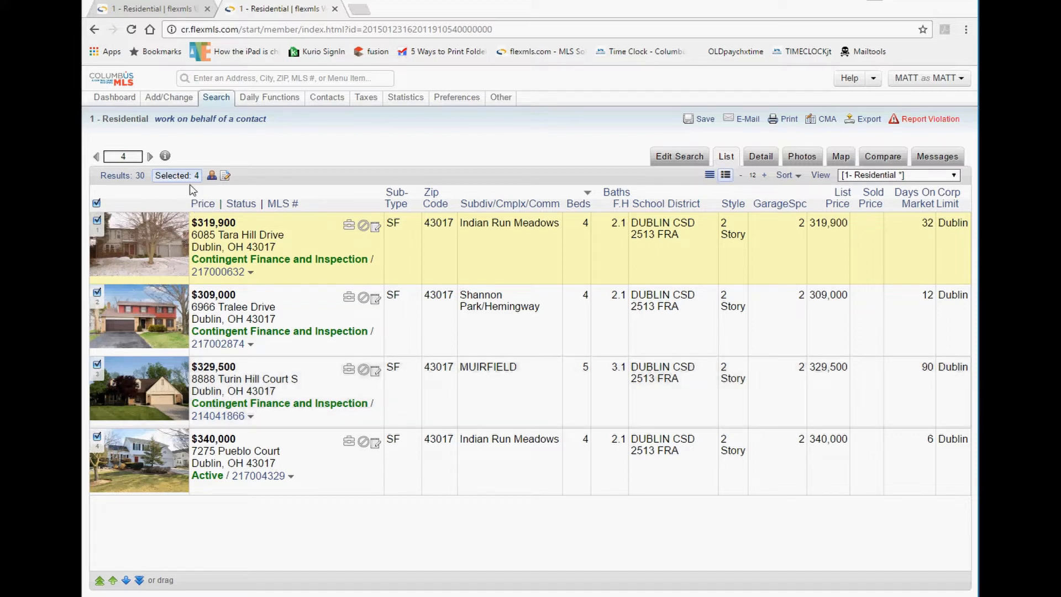
{"action": "left_click", "coordinate": [131, 176]}
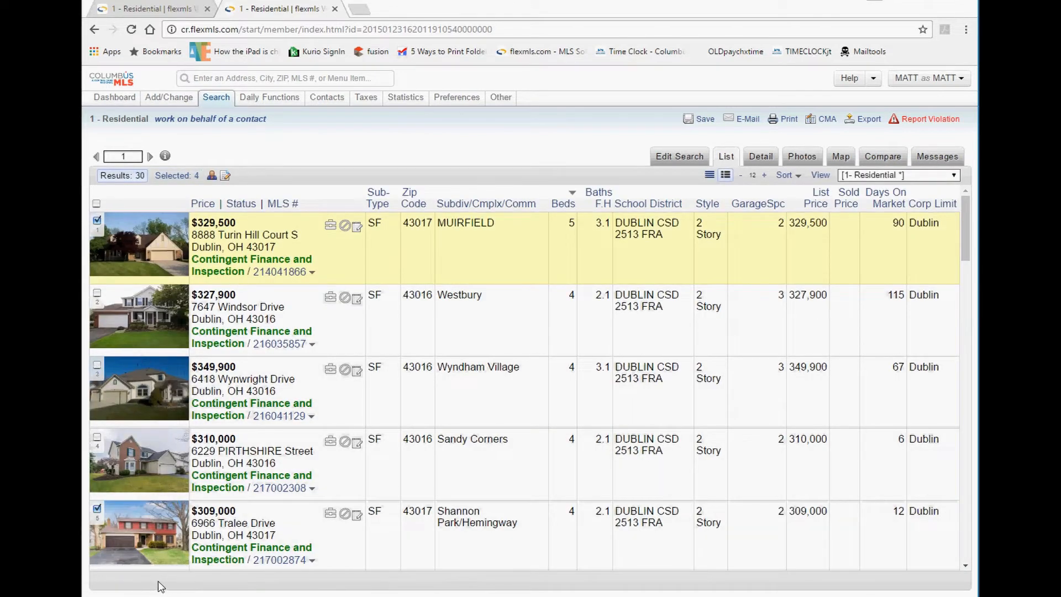
{"action": "left_click", "coordinate": [179, 185]}
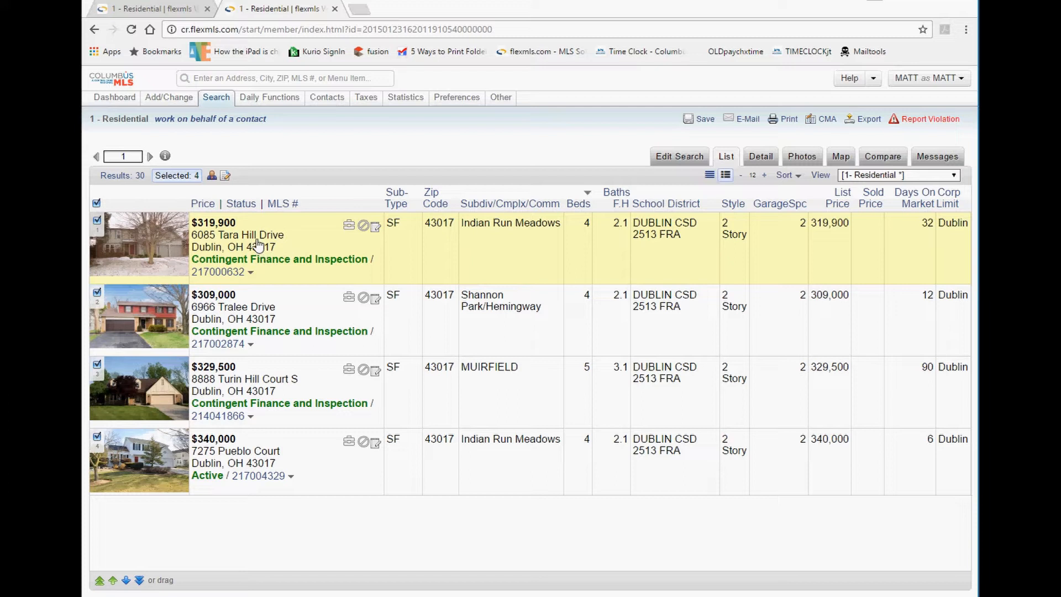
{"action": "left_click", "coordinate": [253, 313]}
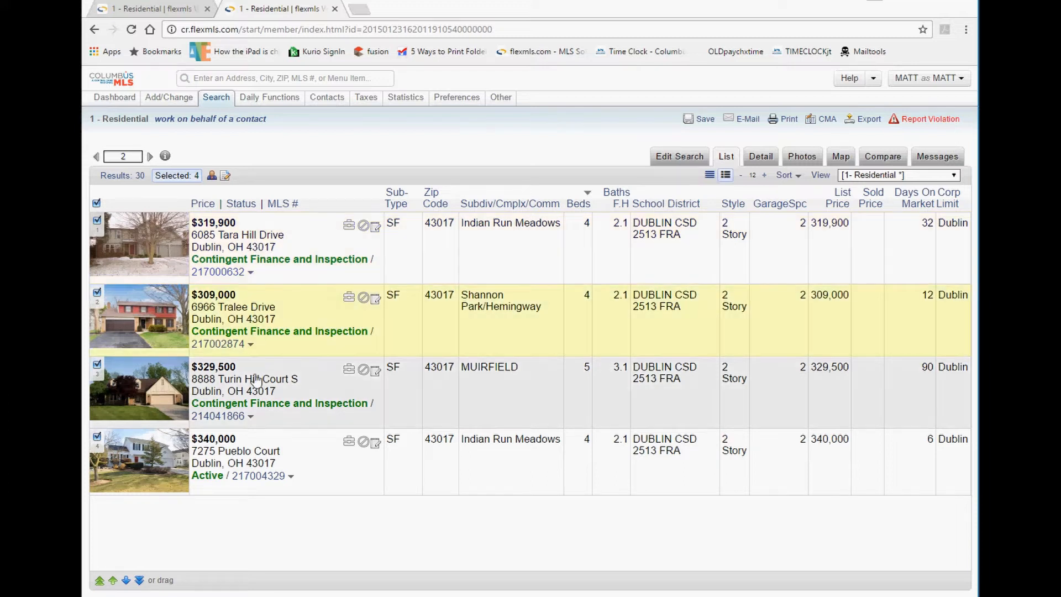
{"action": "left_click", "coordinate": [254, 385]}
{"action": "left_click", "coordinate": [257, 318]}
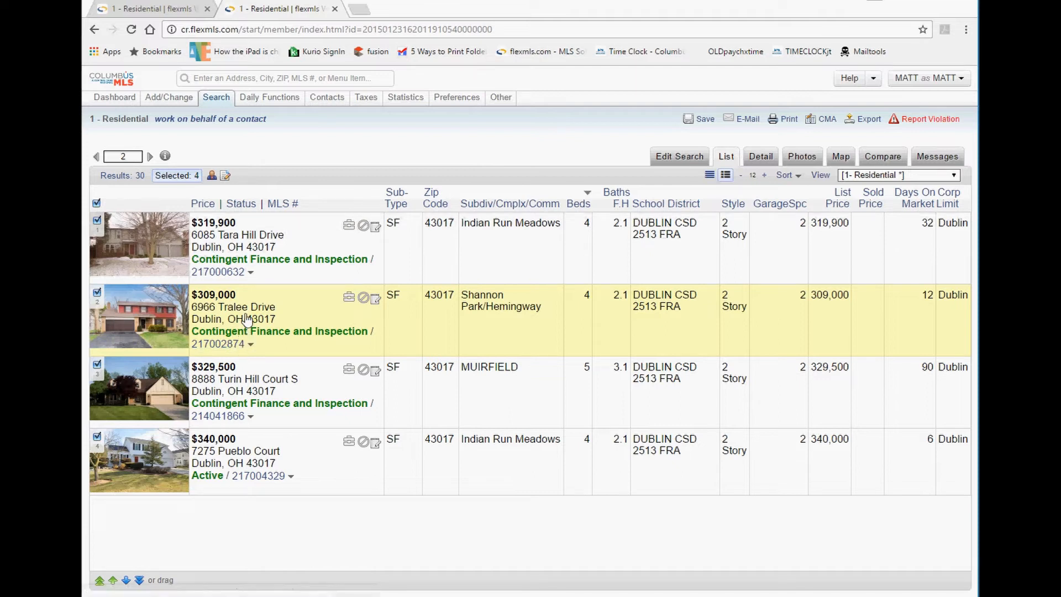
{"action": "left_click", "coordinate": [768, 161]}
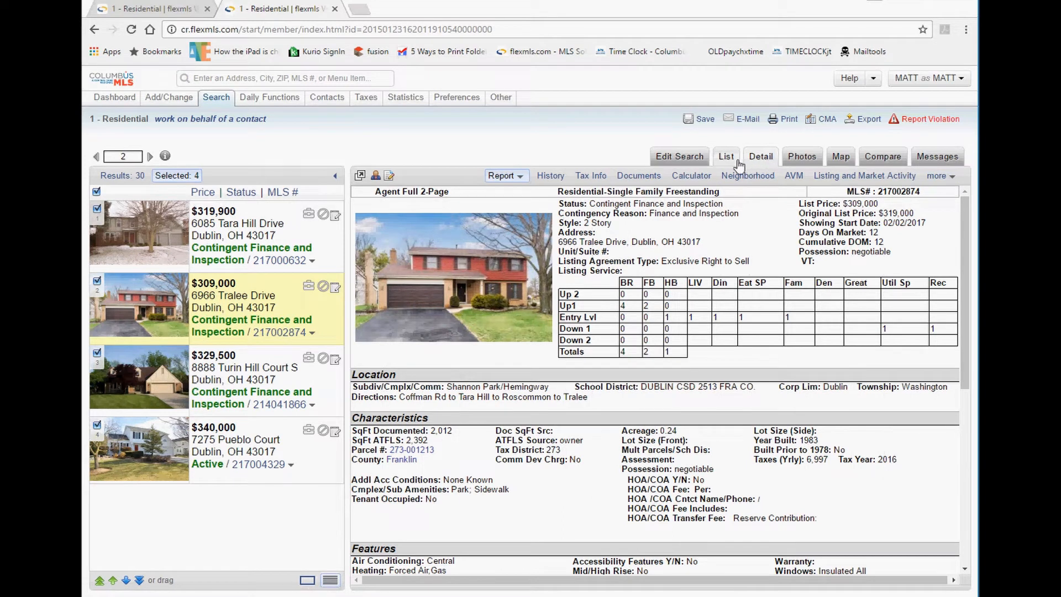
{"action": "scroll", "coordinate": [618, 288], "scroll_direction": "down", "scroll_amount": 7}
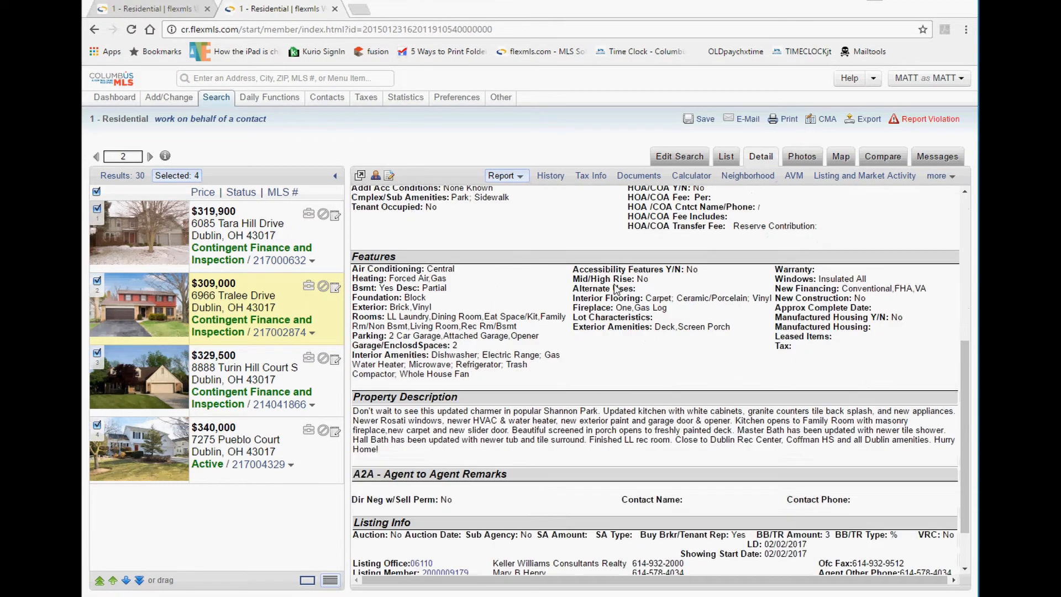
{"action": "scroll", "coordinate": [617, 289], "scroll_direction": "up", "scroll_amount": 7}
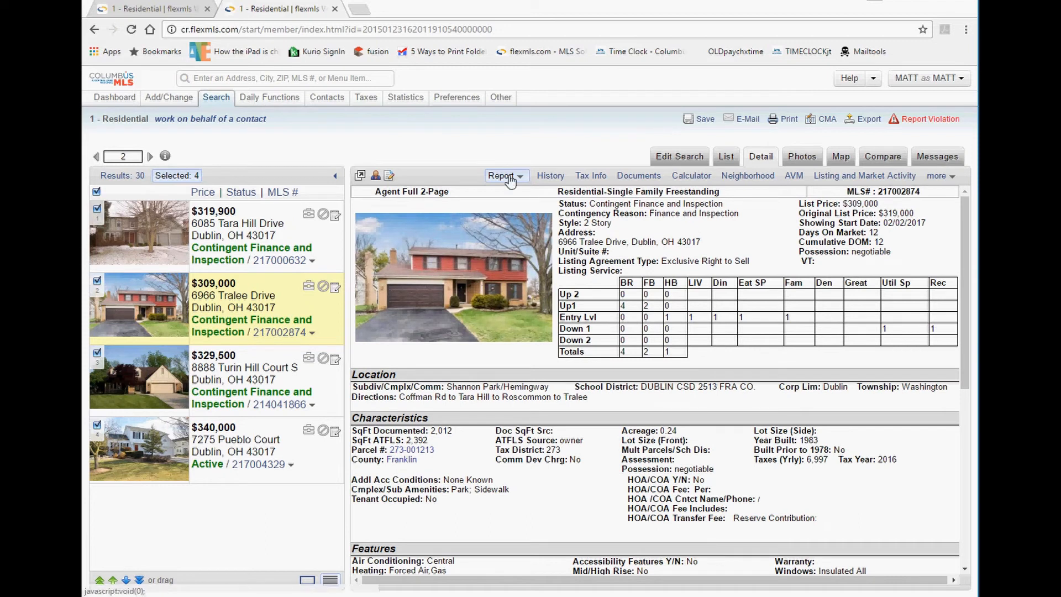
{"action": "left_click_drag", "start_coordinate": [456, 193], "coordinate": [373, 191]}
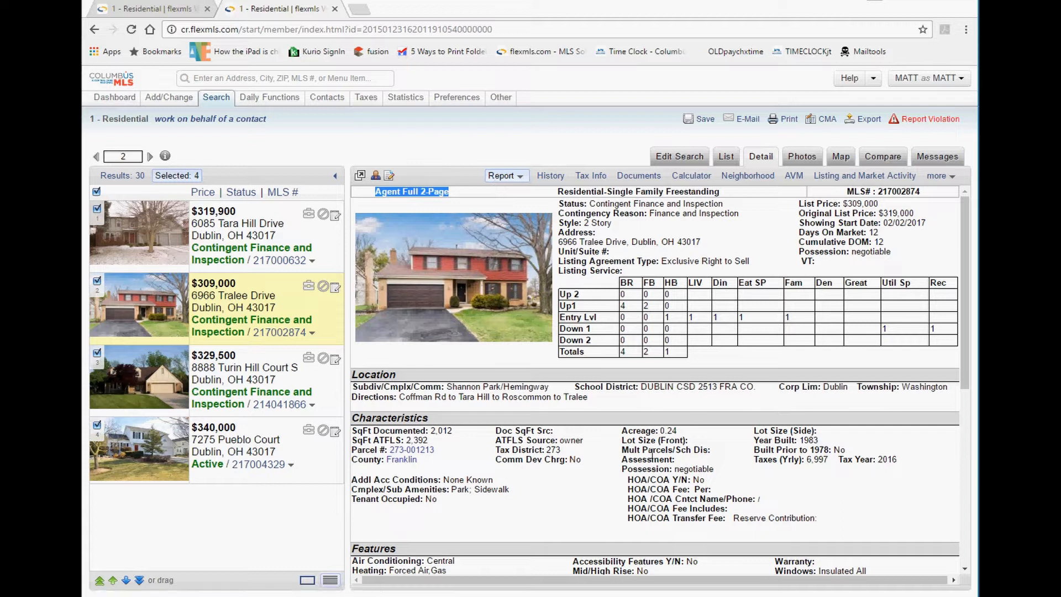
{"action": "scroll", "coordinate": [653, 456], "scroll_direction": "down", "scroll_amount": 5}
{"action": "scroll", "coordinate": [654, 435], "scroll_direction": "up", "scroll_amount": 6}
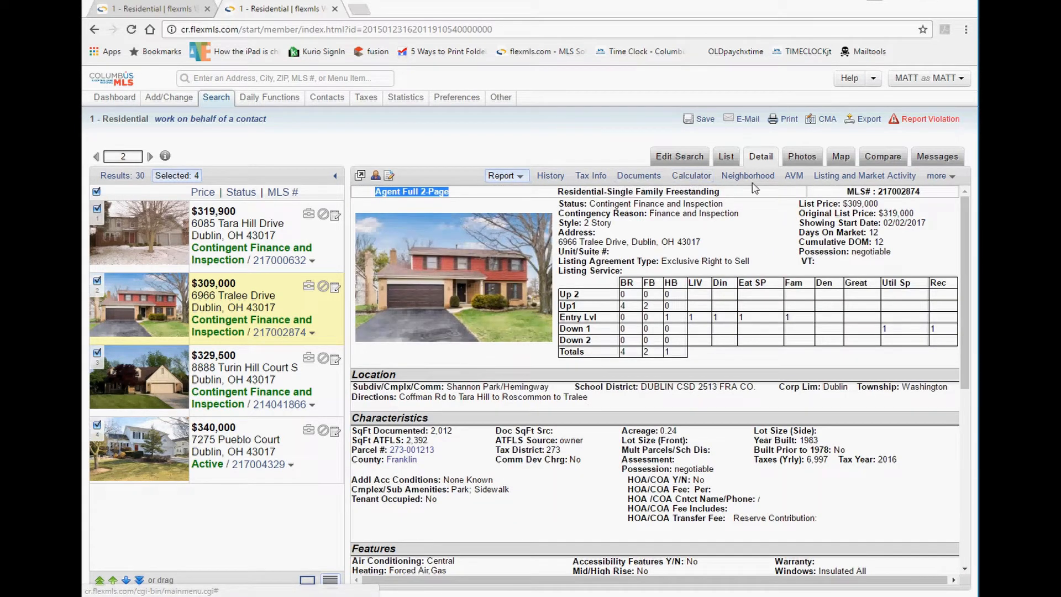
Switch the Tralee Drive report to CR Brief with Photos and review its facts, agent contacts and photos.
{"action": "left_click", "coordinate": [509, 177]}
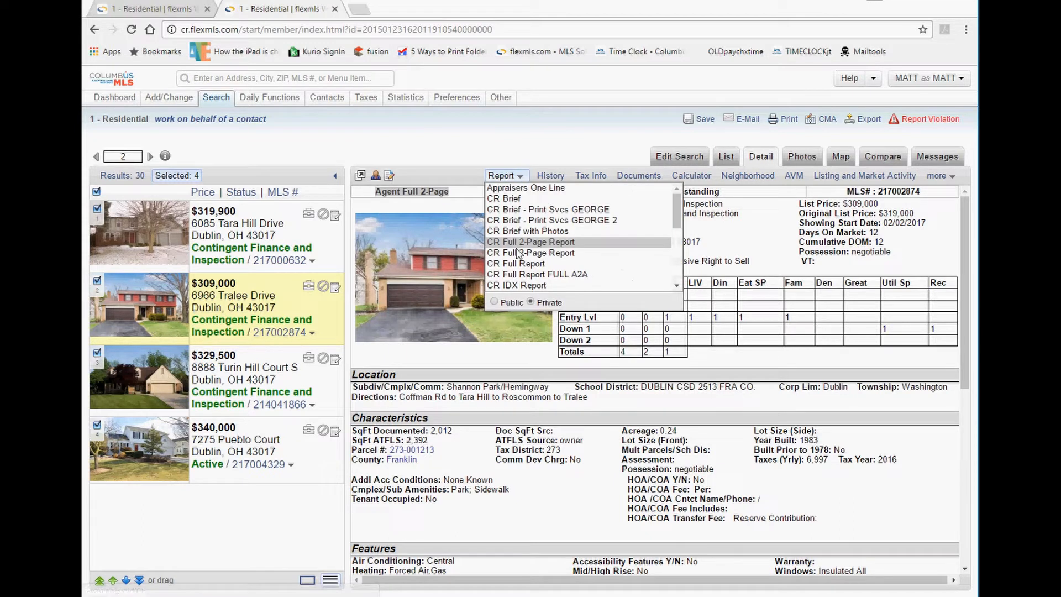
{"action": "left_click", "coordinate": [525, 231]}
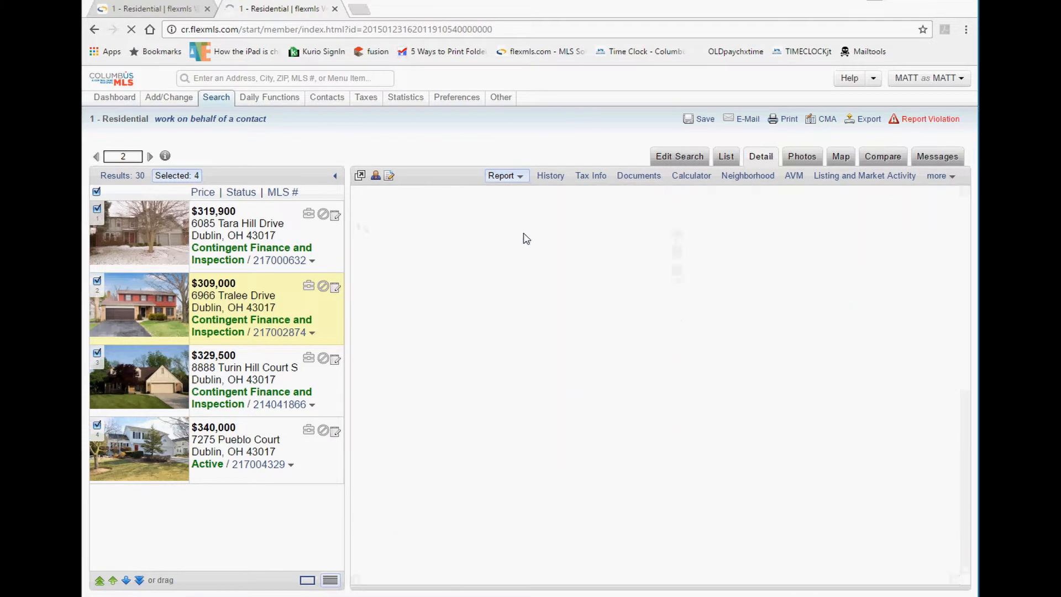
{"action": "scroll", "coordinate": [588, 300], "scroll_direction": "down", "scroll_amount": 3}
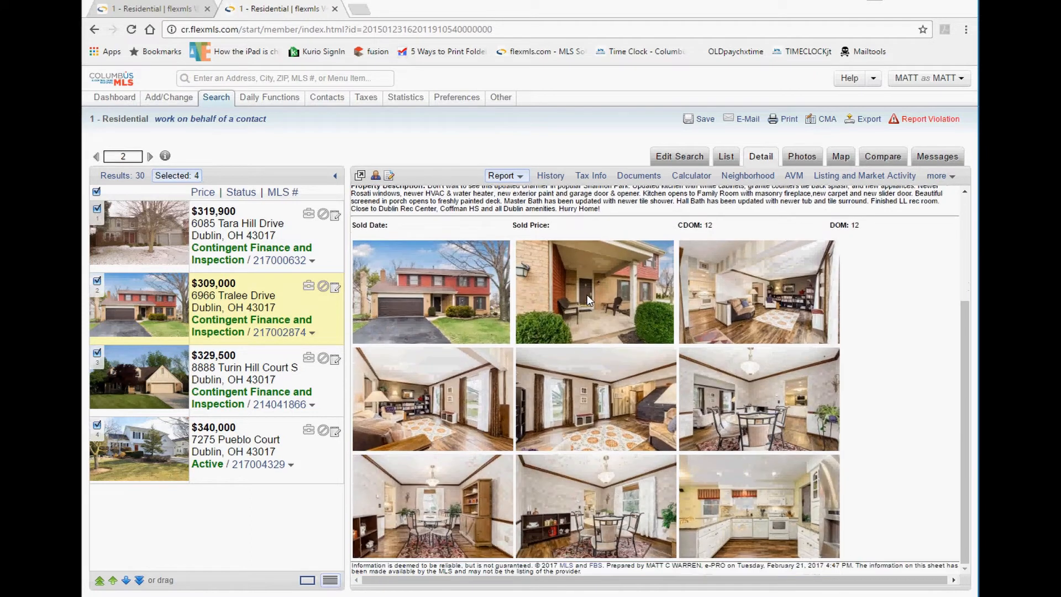
{"action": "scroll", "coordinate": [587, 294], "scroll_direction": "up", "scroll_amount": 3}
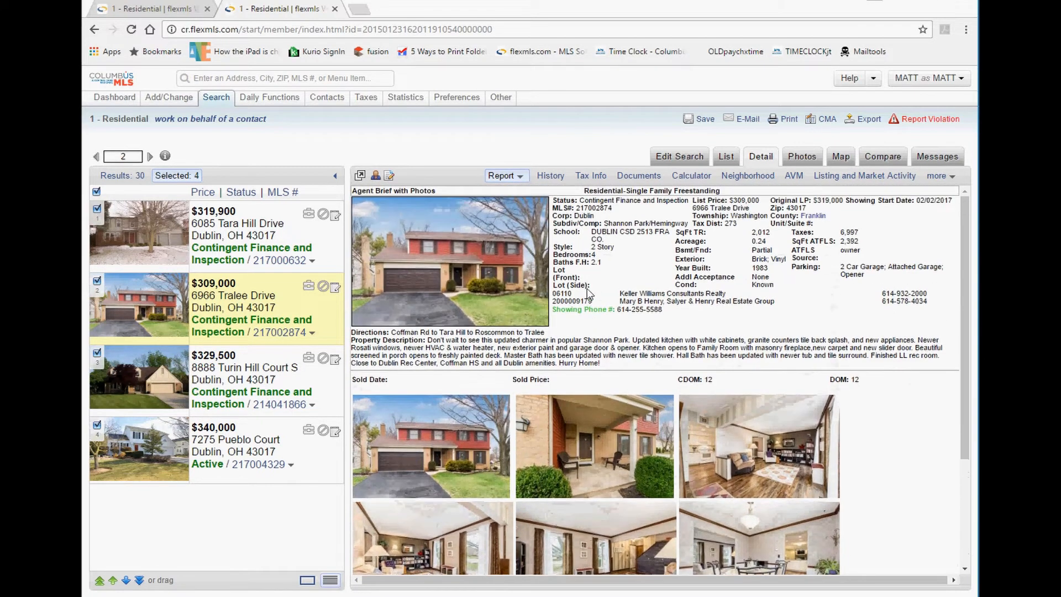
{"action": "left_click_drag", "start_coordinate": [596, 217], "coordinate": [681, 325]}
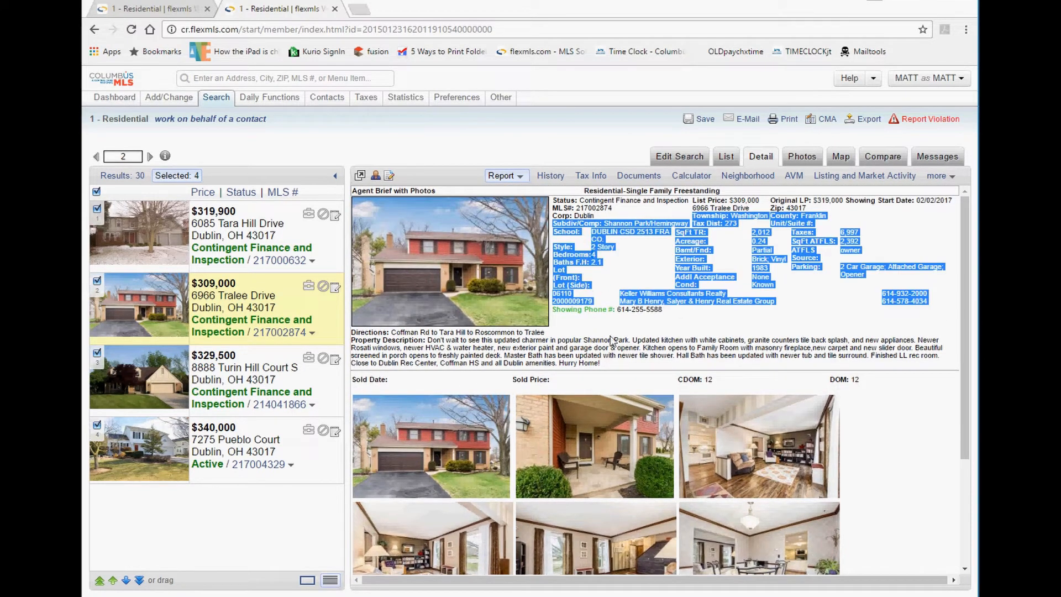
{"action": "scroll", "coordinate": [485, 404], "scroll_direction": "down", "scroll_amount": 3}
{"action": "scroll", "coordinate": [486, 403], "scroll_direction": "up", "scroll_amount": 2}
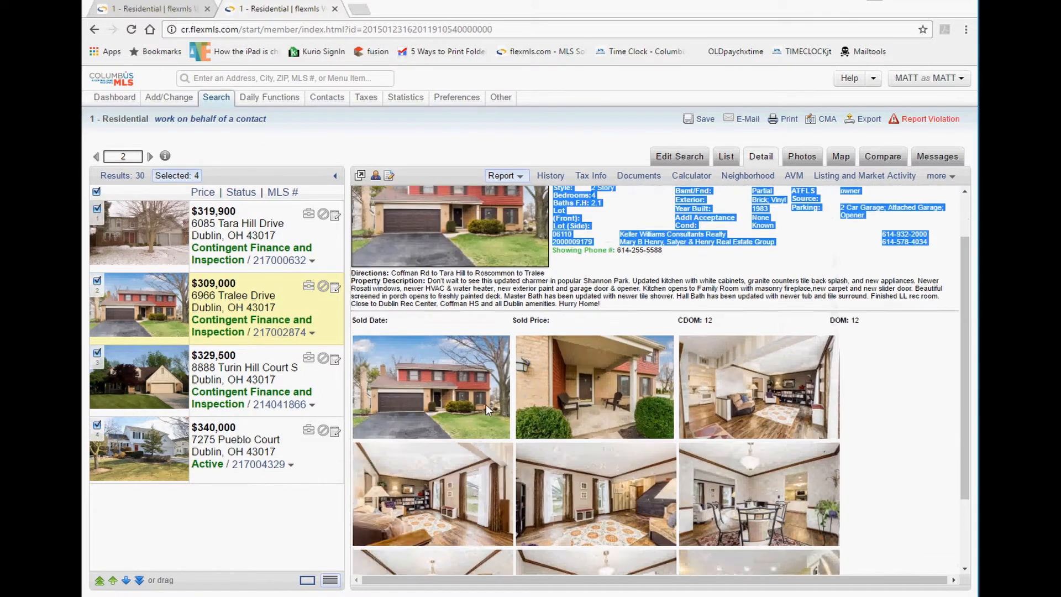
{"action": "scroll", "coordinate": [486, 403], "scroll_direction": "up", "scroll_amount": 1}
{"action": "left_click_drag", "start_coordinate": [437, 192], "coordinate": [364, 191]}
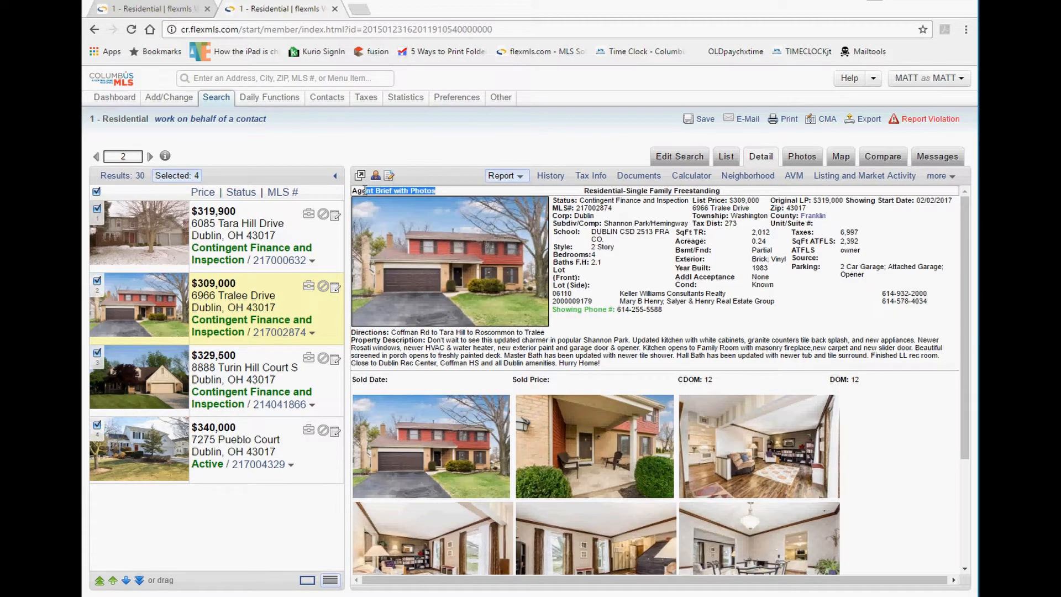
{"action": "left_click", "coordinate": [504, 176]}
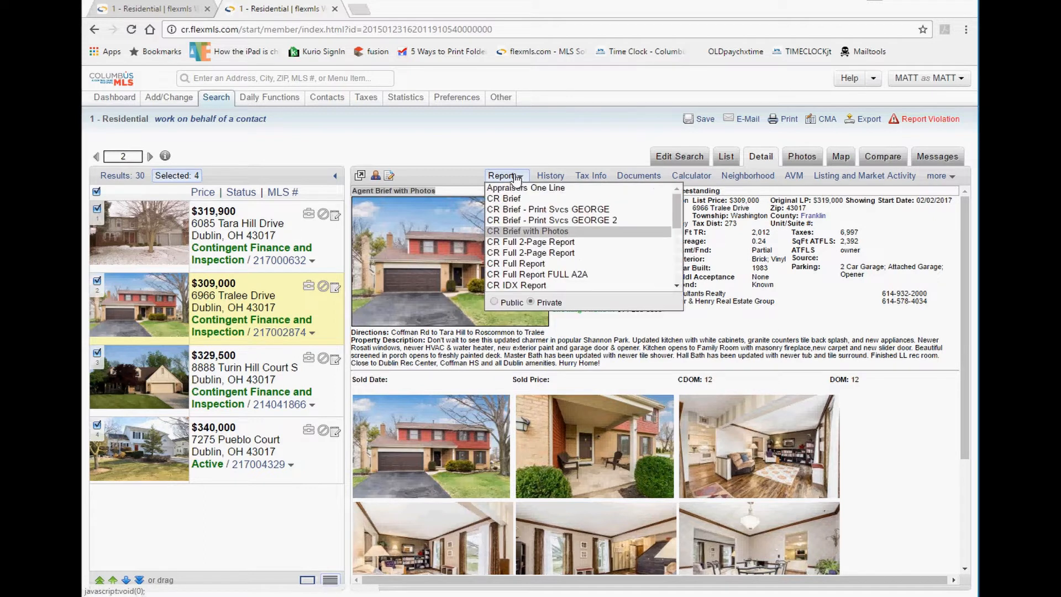
{"action": "left_click", "coordinate": [505, 304]}
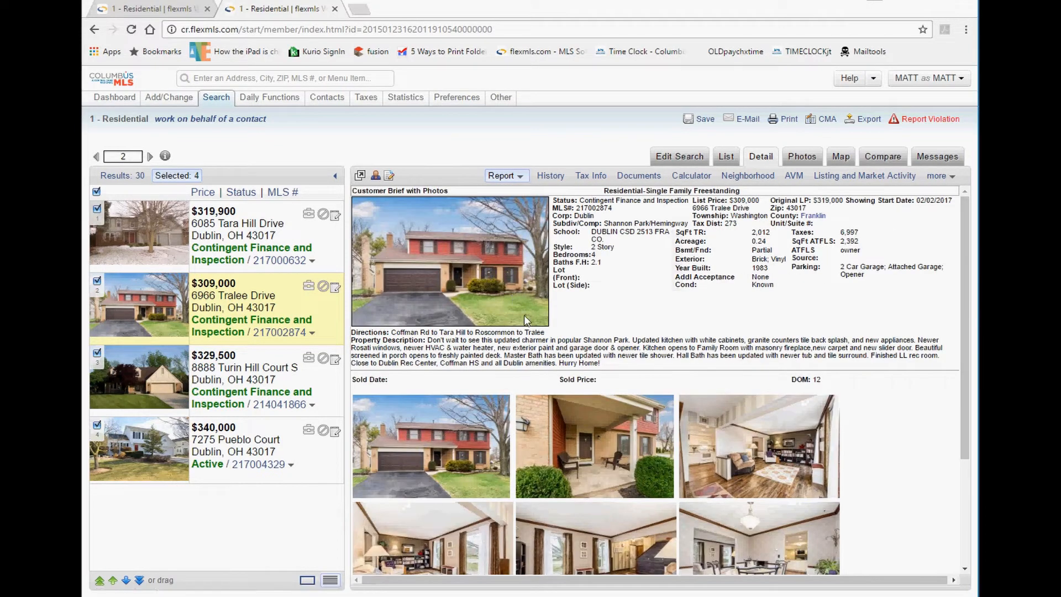
{"action": "scroll", "coordinate": [523, 315], "scroll_direction": "down", "scroll_amount": 2}
{"action": "scroll", "coordinate": [524, 316], "scroll_direction": "down", "scroll_amount": 1}
{"action": "scroll", "coordinate": [521, 316], "scroll_direction": "up", "scroll_amount": 4}
Return to the private version, then choose the CR Full 2-Page Report.
{"action": "left_click", "coordinate": [517, 176]}
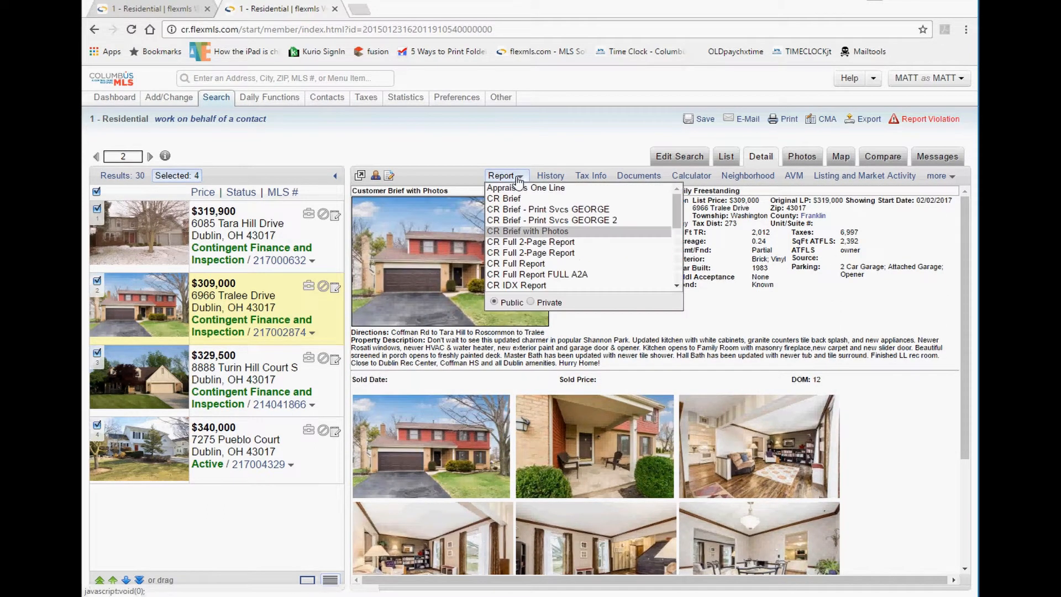
{"action": "left_click", "coordinate": [531, 303]}
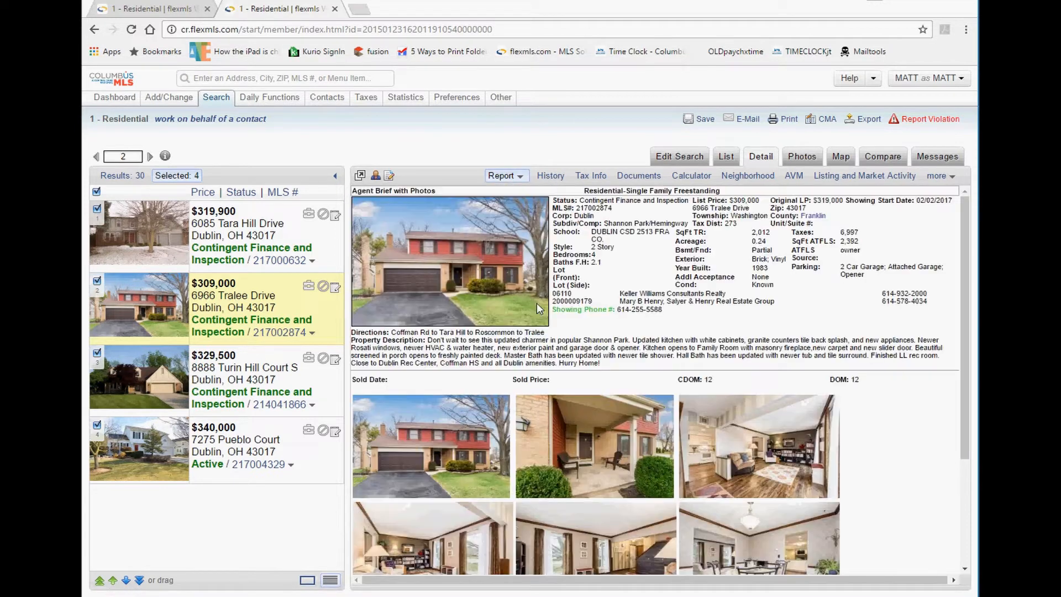
{"action": "left_click_drag", "start_coordinate": [683, 309], "coordinate": [575, 297]}
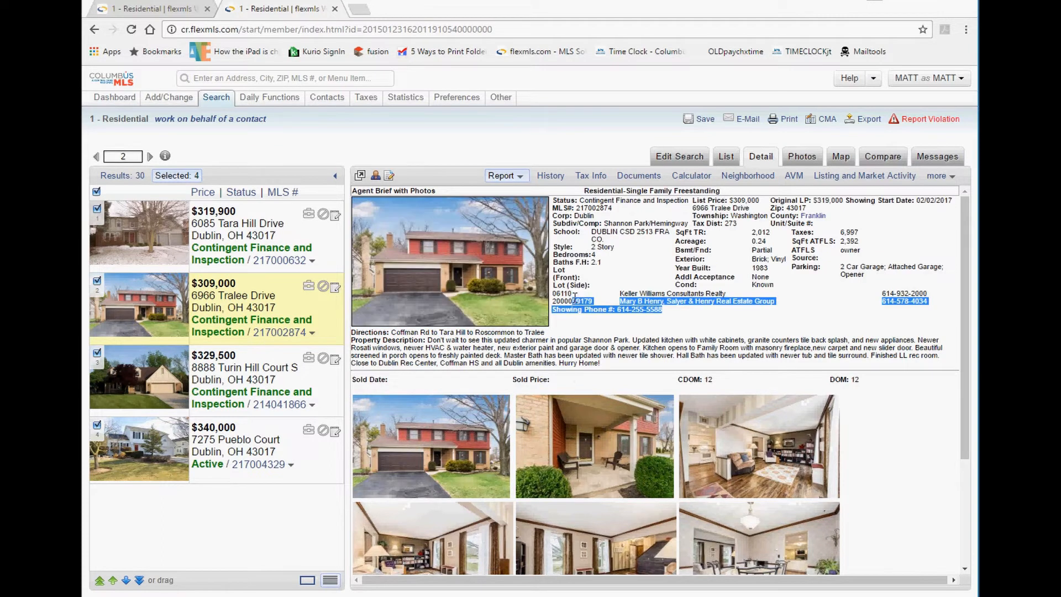
{"action": "left_click", "coordinate": [516, 176]}
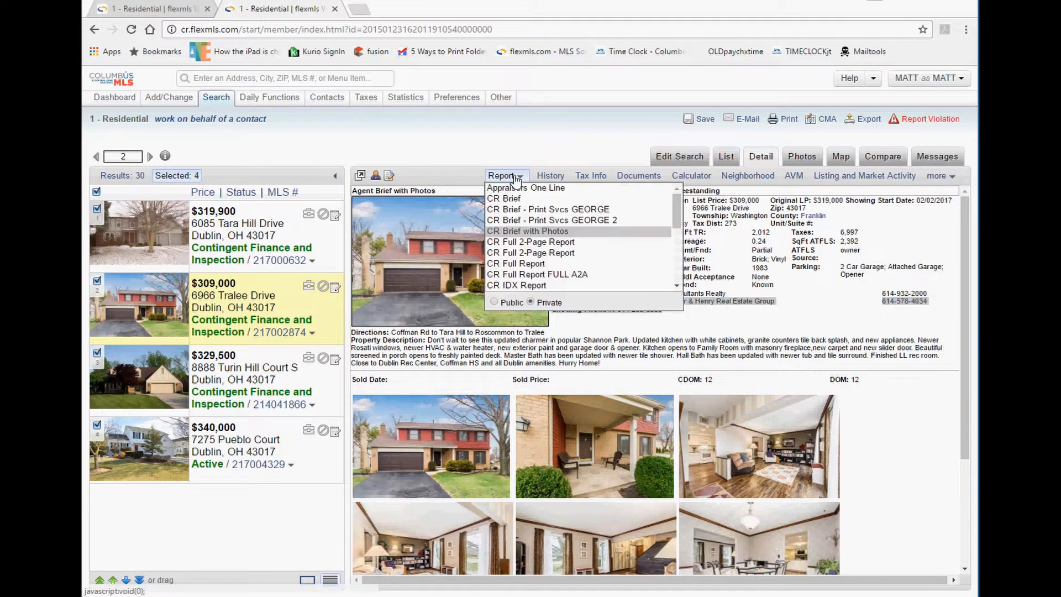
{"action": "left_click", "coordinate": [520, 243]}
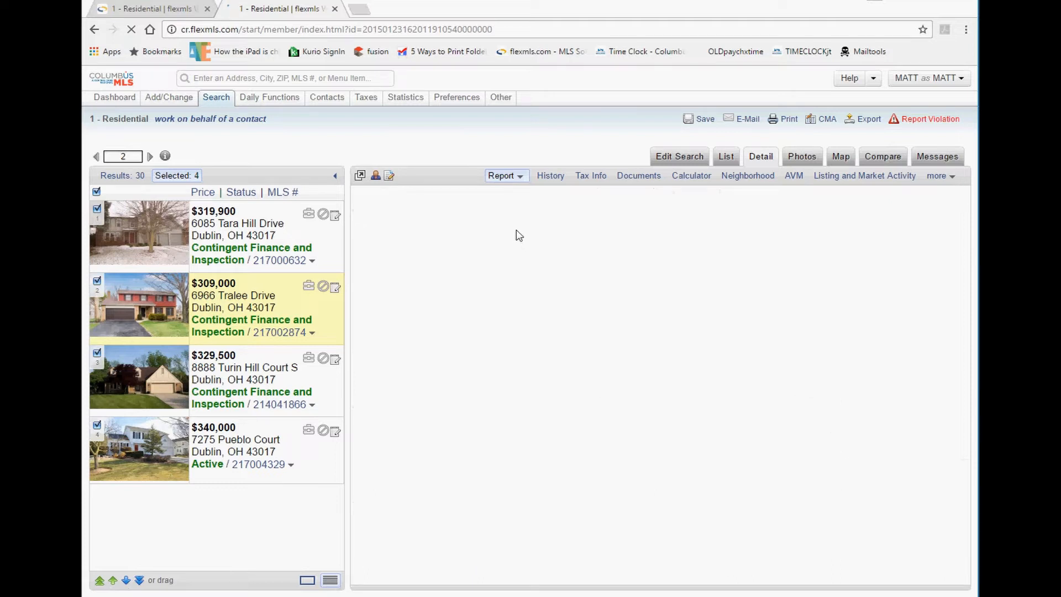
{"action": "left_click", "coordinate": [505, 175]}
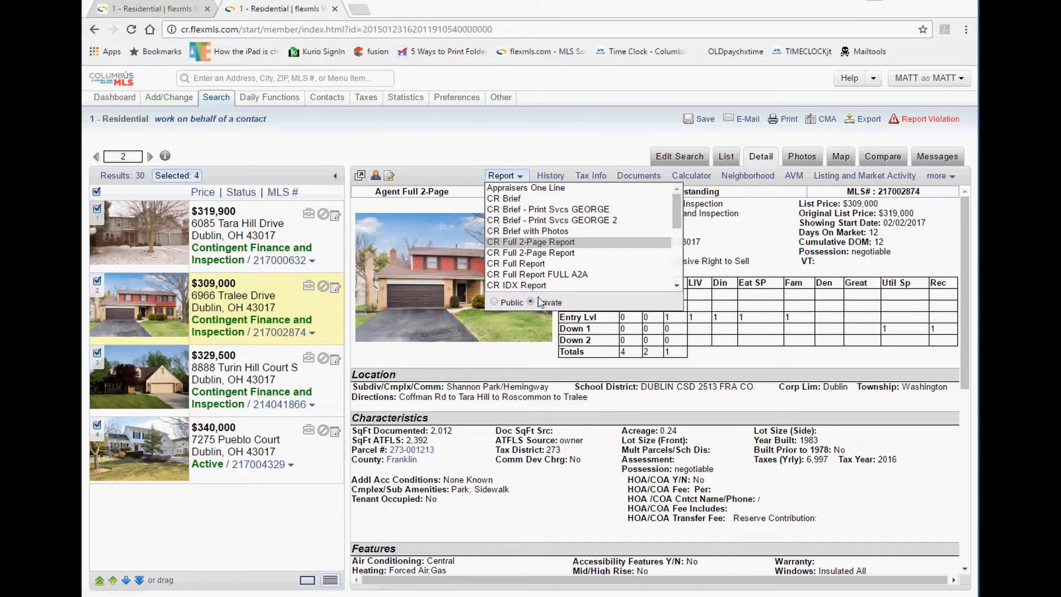
{"action": "left_click", "coordinate": [619, 398]}
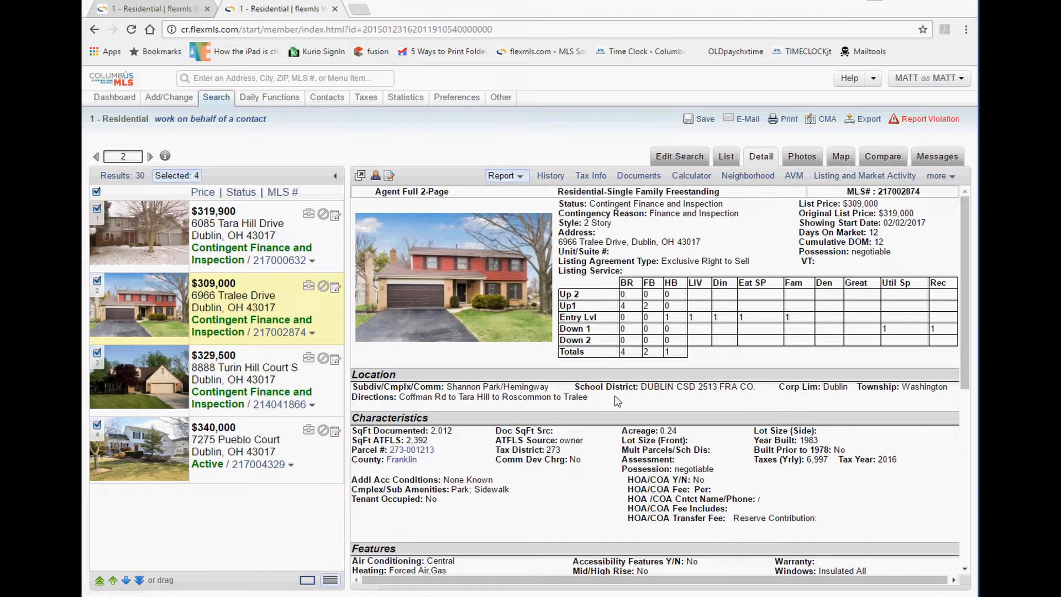
{"action": "scroll", "coordinate": [618, 402], "scroll_direction": "down", "scroll_amount": 6}
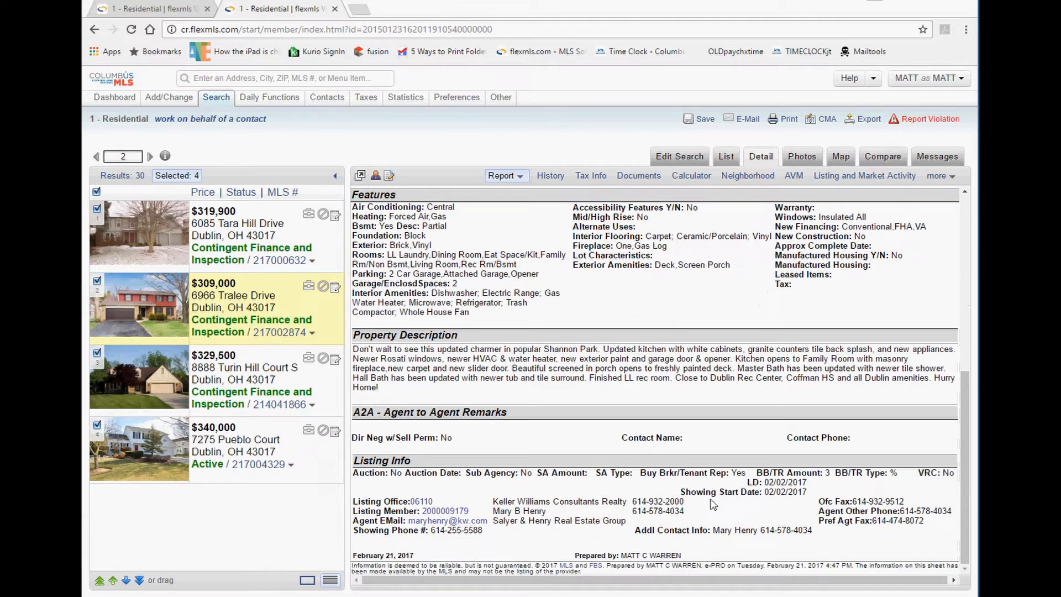
{"action": "left_click_drag", "start_coordinate": [592, 518], "coordinate": [681, 482]}
{"action": "scroll", "coordinate": [685, 409], "scroll_direction": "up", "scroll_amount": 4}
{"action": "scroll", "coordinate": [687, 395], "scroll_direction": "up", "scroll_amount": 3}
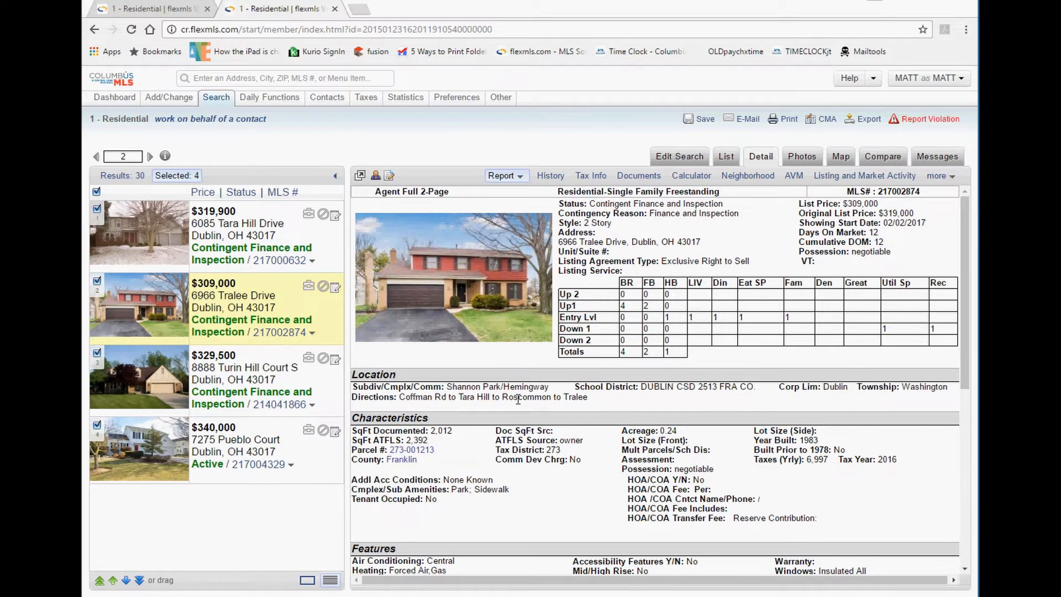
{"action": "scroll", "coordinate": [518, 399], "scroll_direction": "down", "scroll_amount": 5}
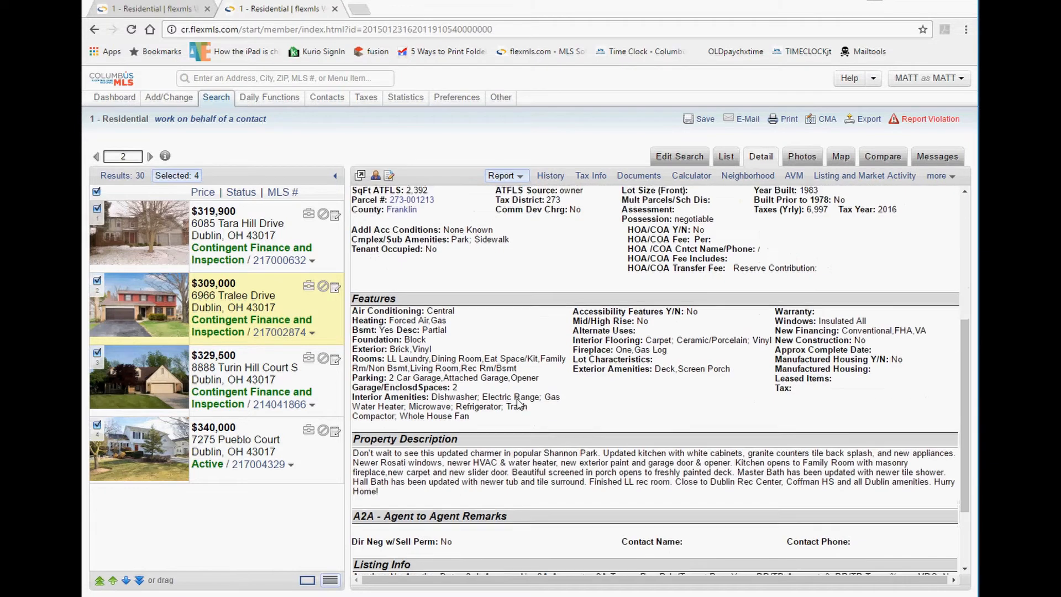
{"action": "scroll", "coordinate": [361, 471], "scroll_direction": "down", "scroll_amount": 2}
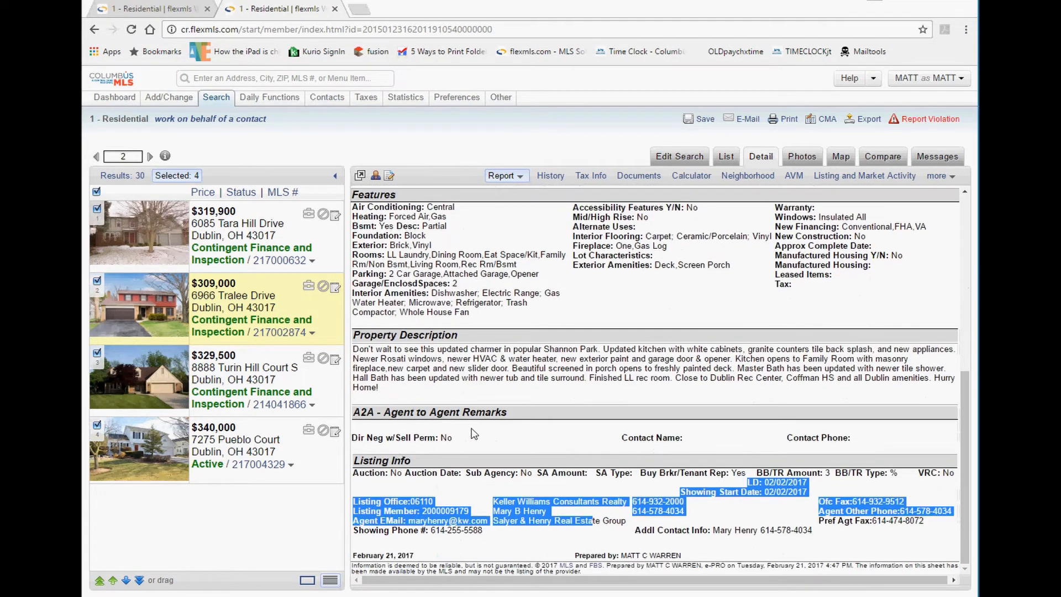
{"action": "left_click", "coordinate": [488, 413]}
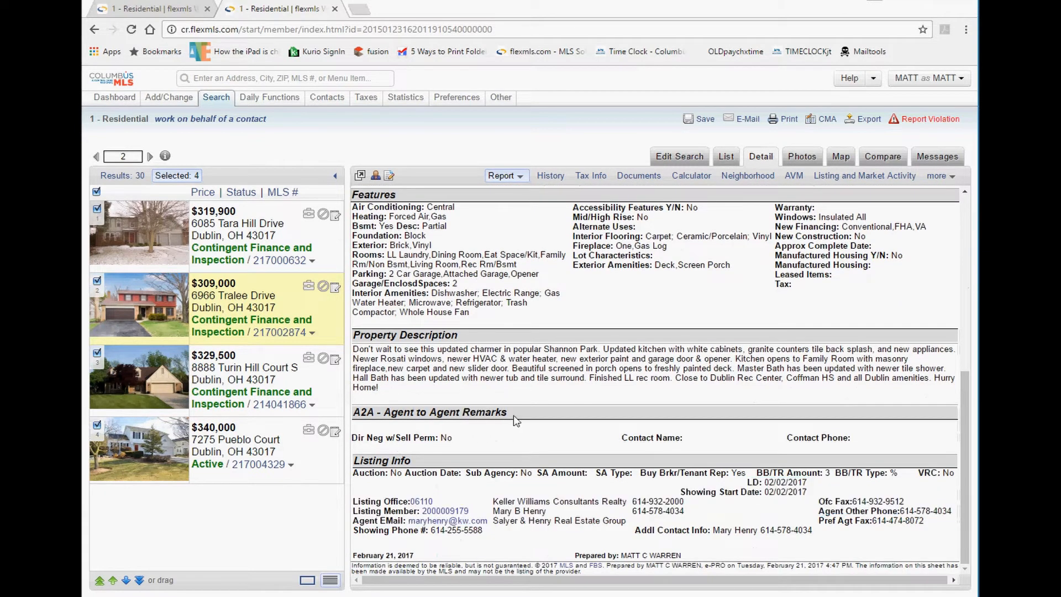
{"action": "left_click", "coordinate": [270, 370]}
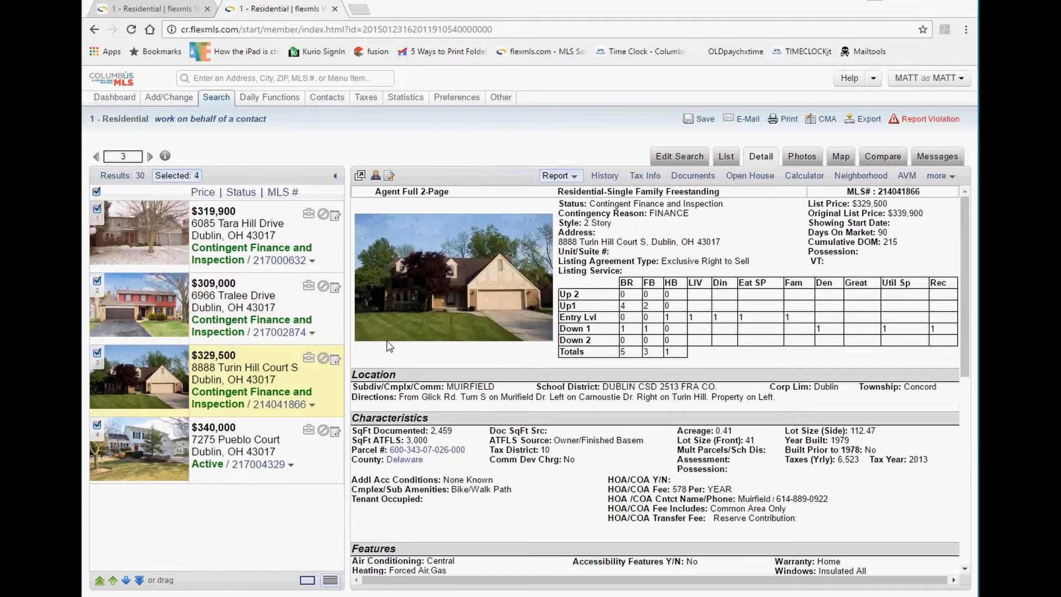
{"action": "scroll", "coordinate": [543, 330], "scroll_direction": "down", "scroll_amount": 4}
{"action": "scroll", "coordinate": [543, 330], "scroll_direction": "down", "scroll_amount": 3}
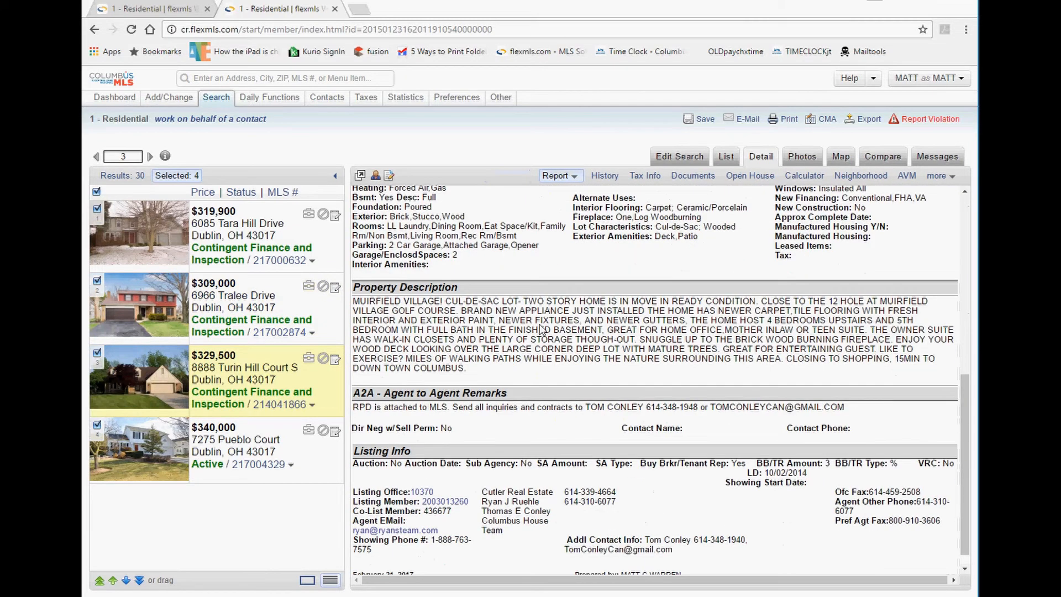
{"action": "left_click_drag", "start_coordinate": [695, 411], "coordinate": [353, 407]}
{"action": "left_click", "coordinate": [270, 437]}
{"action": "scroll", "coordinate": [432, 413], "scroll_direction": "down", "scroll_amount": 5}
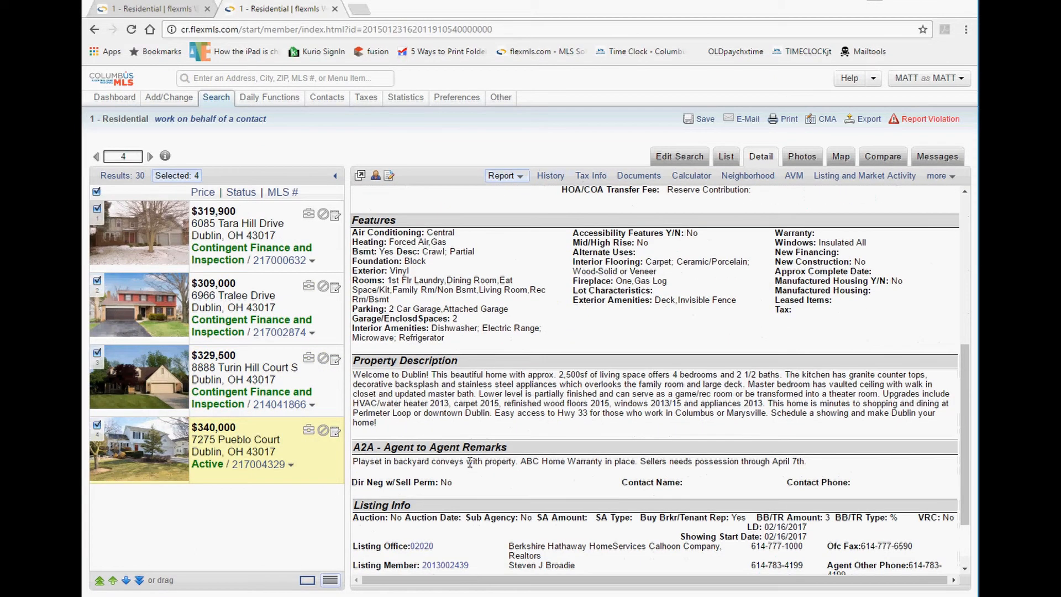
{"action": "left_click_drag", "start_coordinate": [475, 463], "coordinate": [297, 461]}
{"action": "left_click", "coordinate": [521, 407]}
{"action": "left_click", "coordinate": [507, 177]}
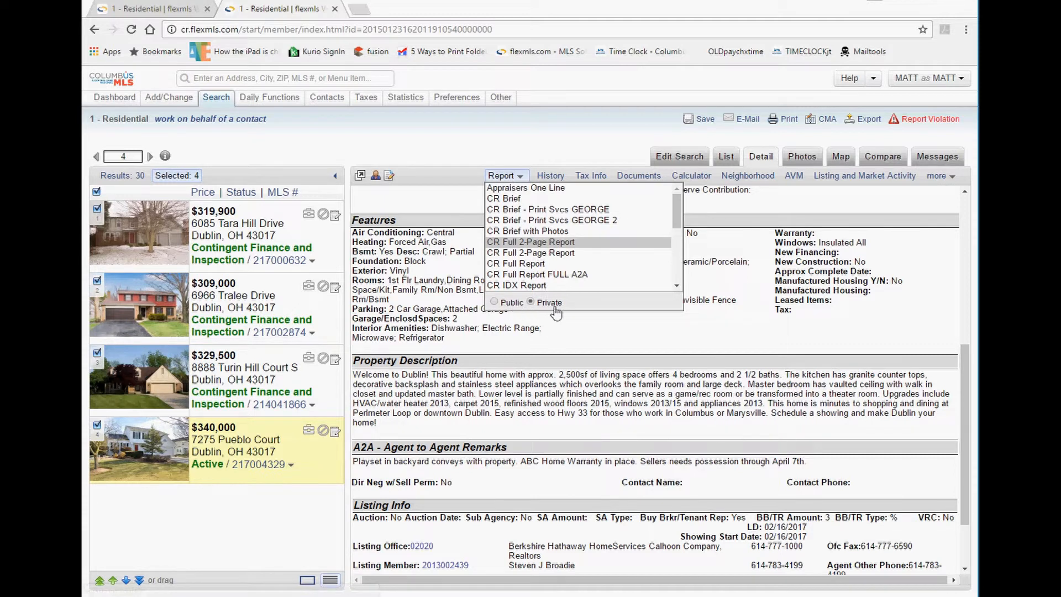
{"action": "left_click", "coordinate": [618, 347]}
{"action": "scroll", "coordinate": [610, 332], "scroll_direction": "up", "scroll_amount": 6}
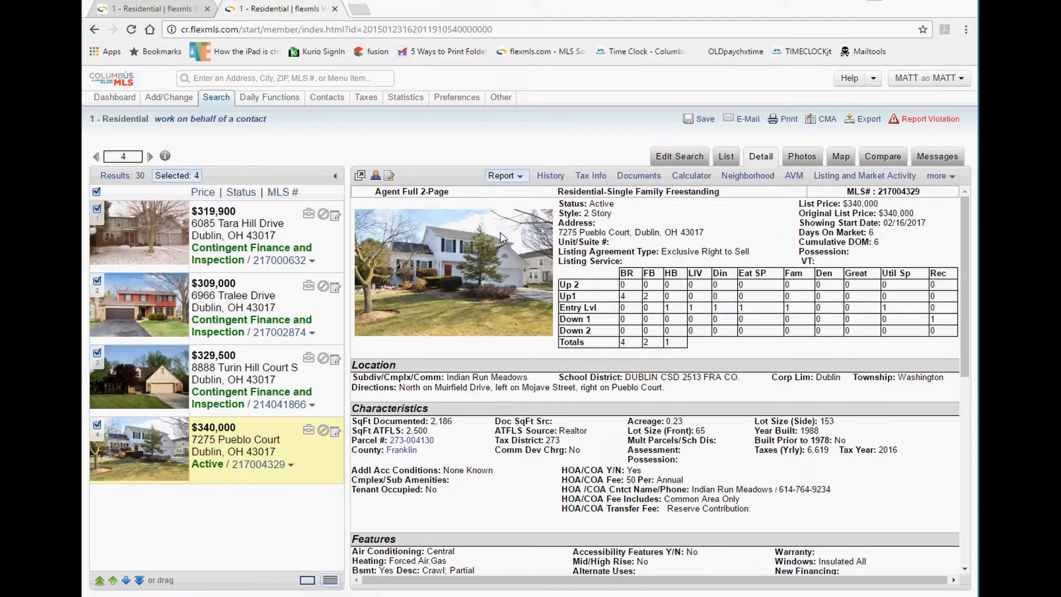
{"action": "left_click", "coordinate": [501, 176]}
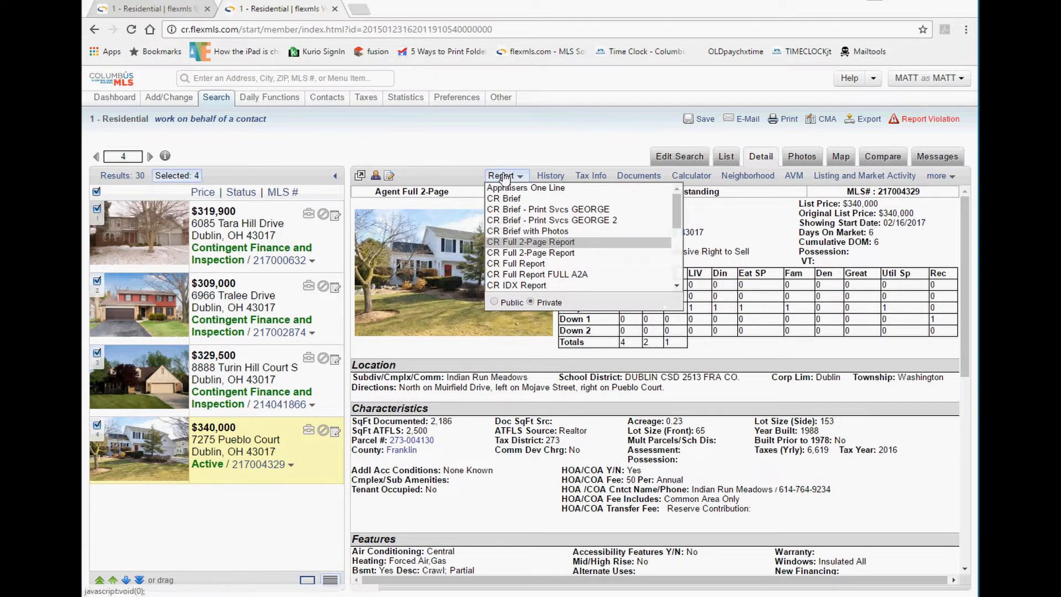
{"action": "left_click", "coordinate": [692, 416]}
{"action": "scroll", "coordinate": [690, 416], "scroll_direction": "down", "scroll_amount": 1}
{"action": "scroll", "coordinate": [685, 411], "scroll_direction": "up", "scroll_amount": 1}
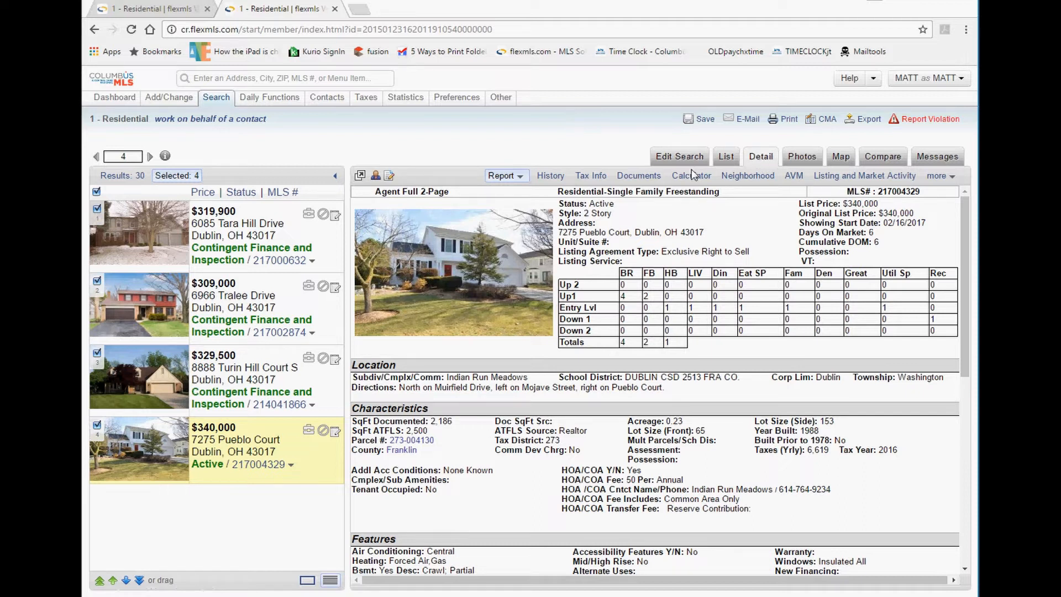
{"action": "scroll", "coordinate": [617, 361], "scroll_direction": "down", "scroll_amount": 5}
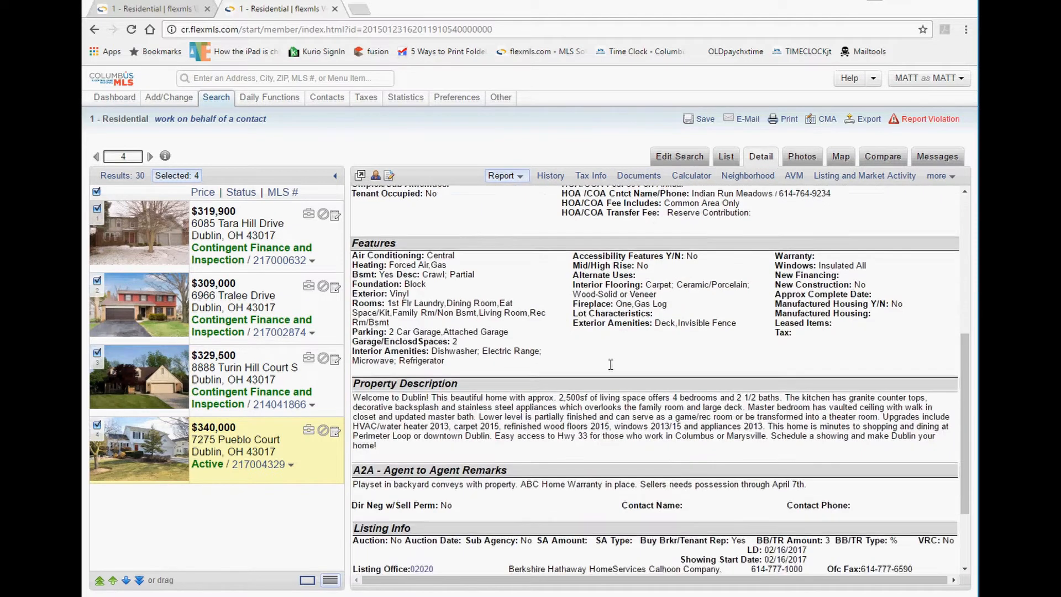
{"action": "scroll", "coordinate": [617, 361], "scroll_direction": "up", "scroll_amount": 5}
{"action": "left_click", "coordinate": [550, 176]}
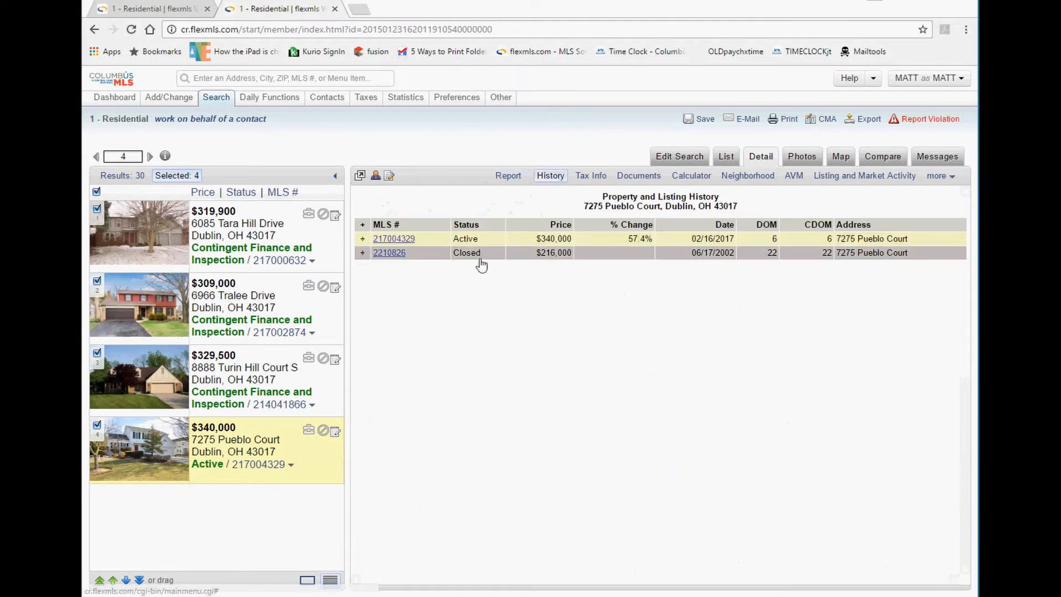
{"action": "left_click", "coordinate": [363, 241]}
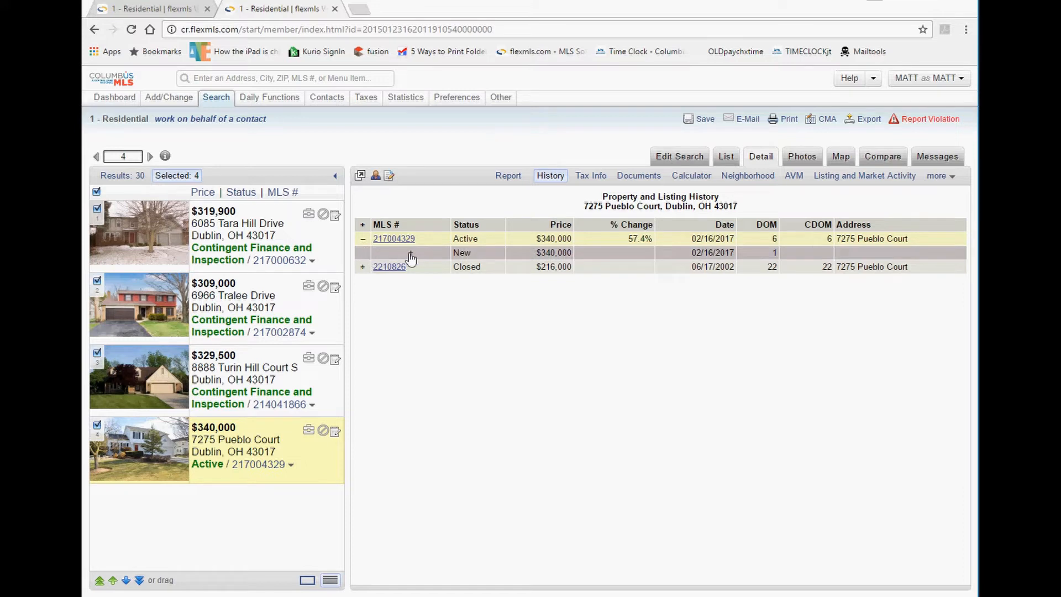
{"action": "left_click", "coordinate": [364, 240]}
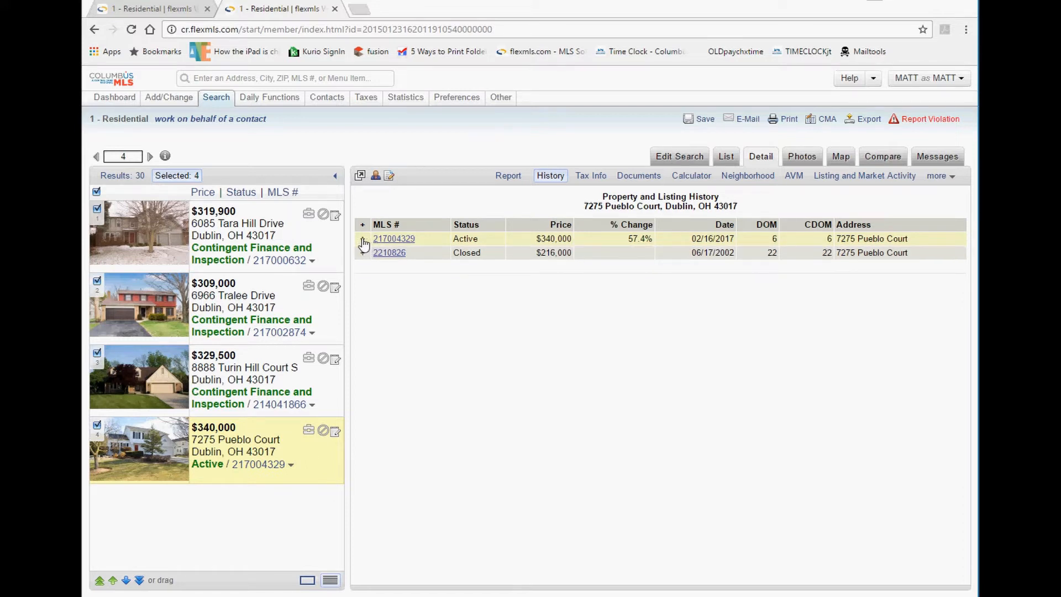
{"action": "left_click", "coordinate": [363, 240]}
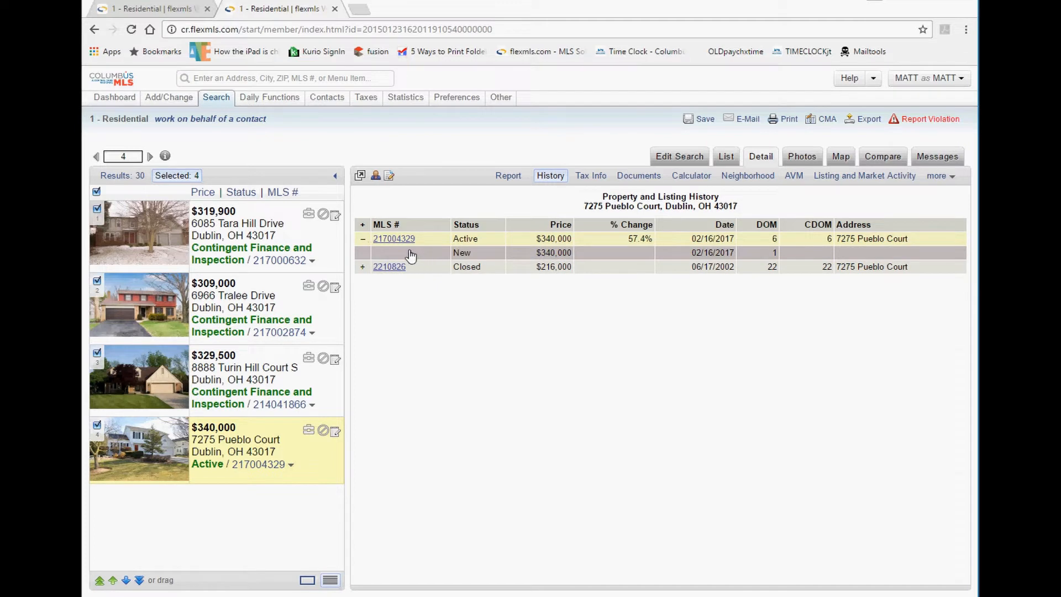
{"action": "left_click", "coordinate": [407, 253]}
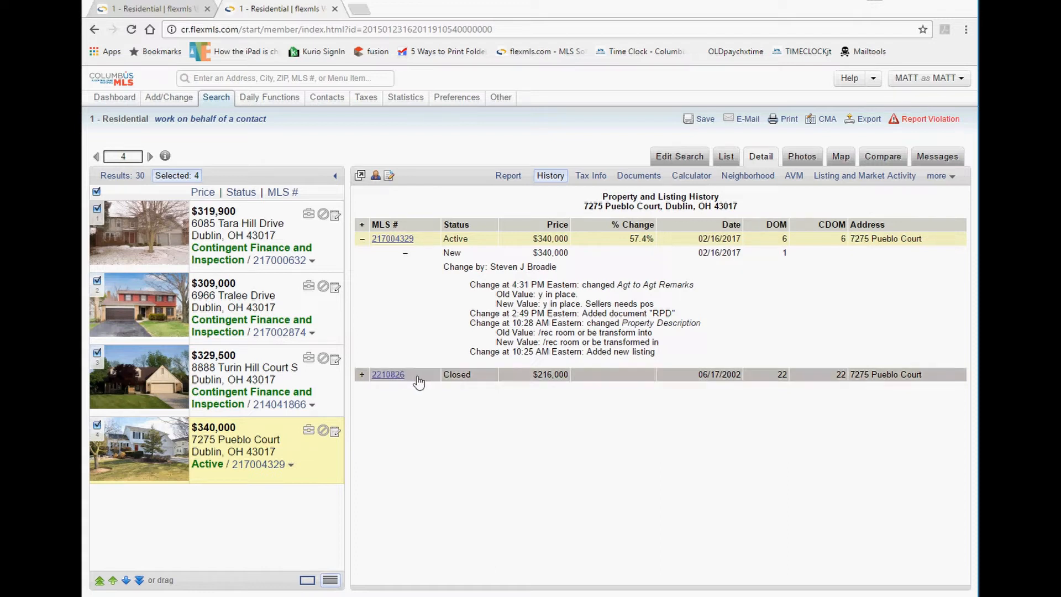
Expand closed listing 2210826's history and view its Status change details.
{"action": "left_click", "coordinate": [363, 375]}
{"action": "left_click", "coordinate": [424, 404]}
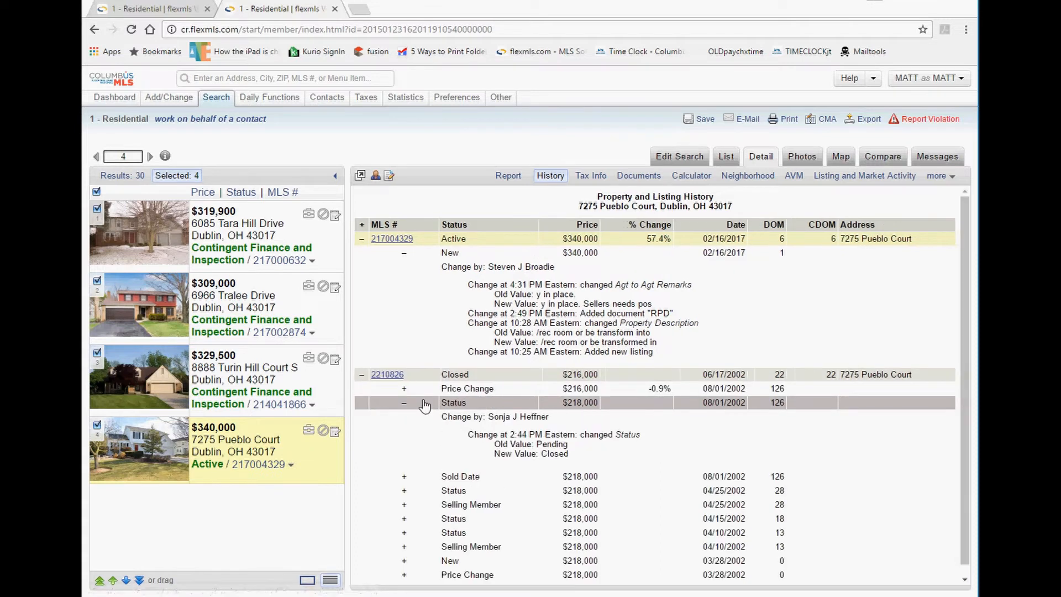
{"action": "left_click", "coordinate": [363, 375]}
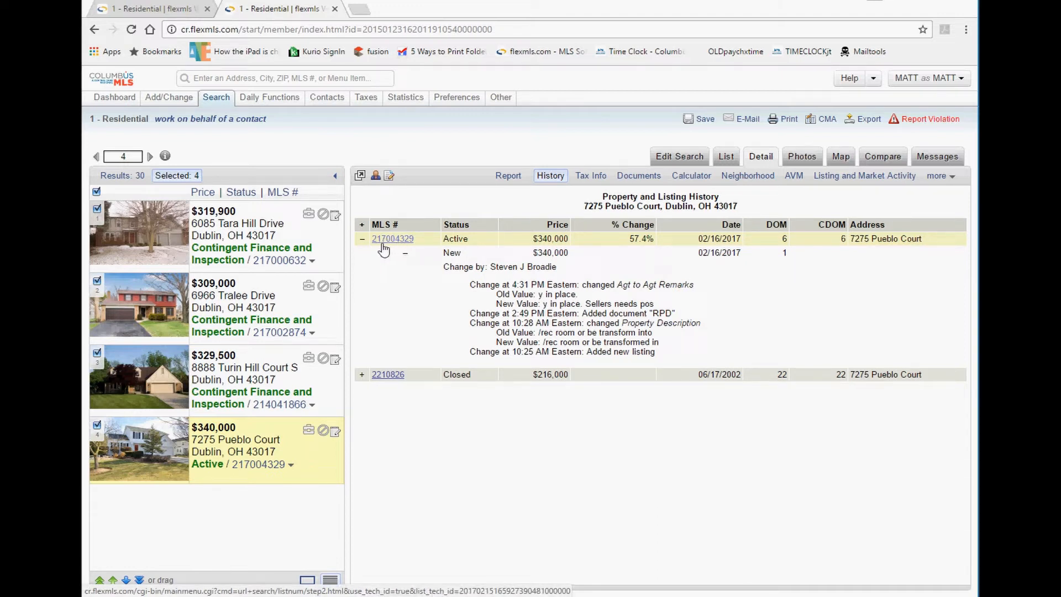
{"action": "left_click", "coordinate": [362, 375]}
{"action": "scroll", "coordinate": [601, 427], "scroll_direction": "down", "scroll_amount": 1}
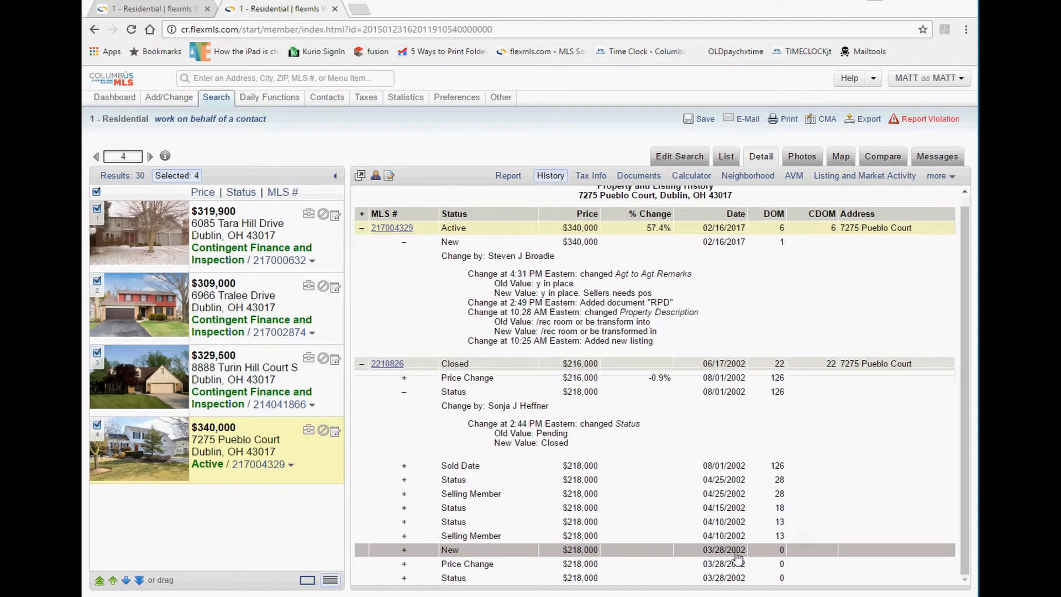
{"action": "left_click", "coordinate": [362, 364]}
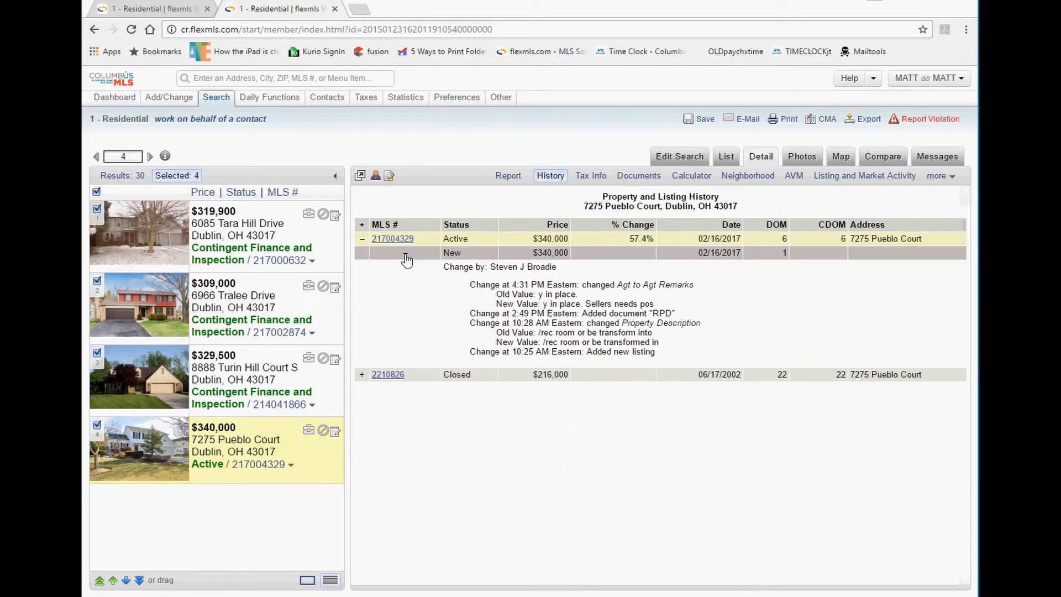
Inspect the New entry's changes: Agt to Agt Remarks, added document, 10:25 AM time and author.
{"action": "left_click", "coordinate": [406, 257]}
{"action": "left_click", "coordinate": [362, 239]}
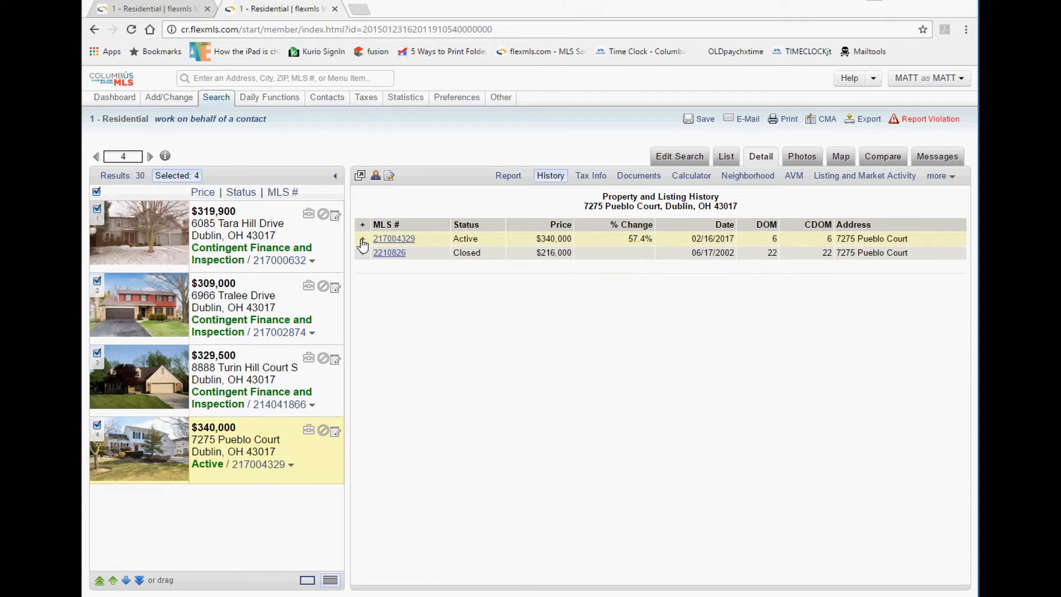
{"action": "left_click", "coordinate": [364, 239]}
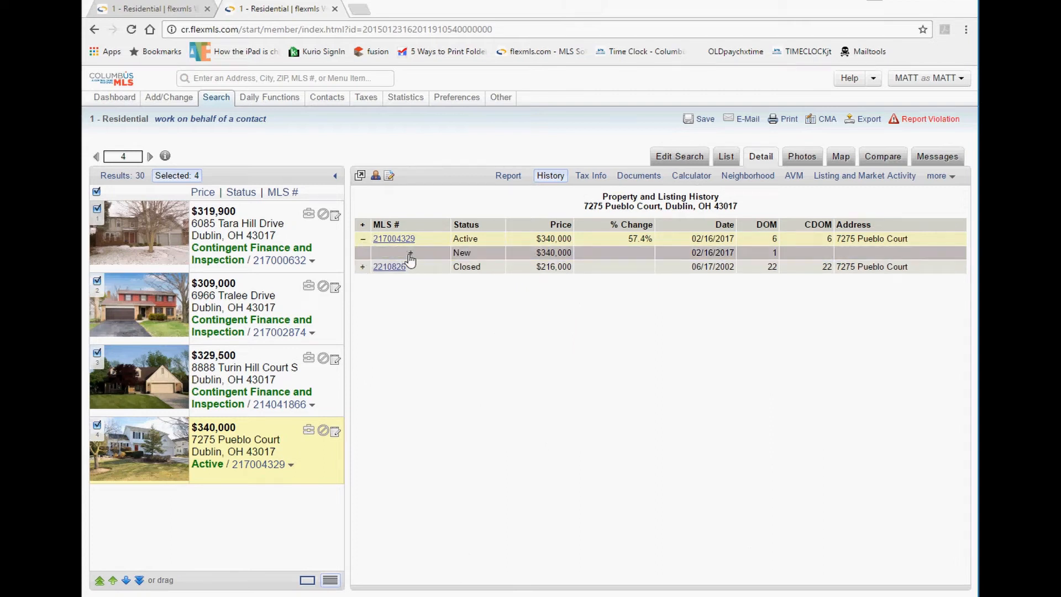
{"action": "left_click", "coordinate": [406, 253]}
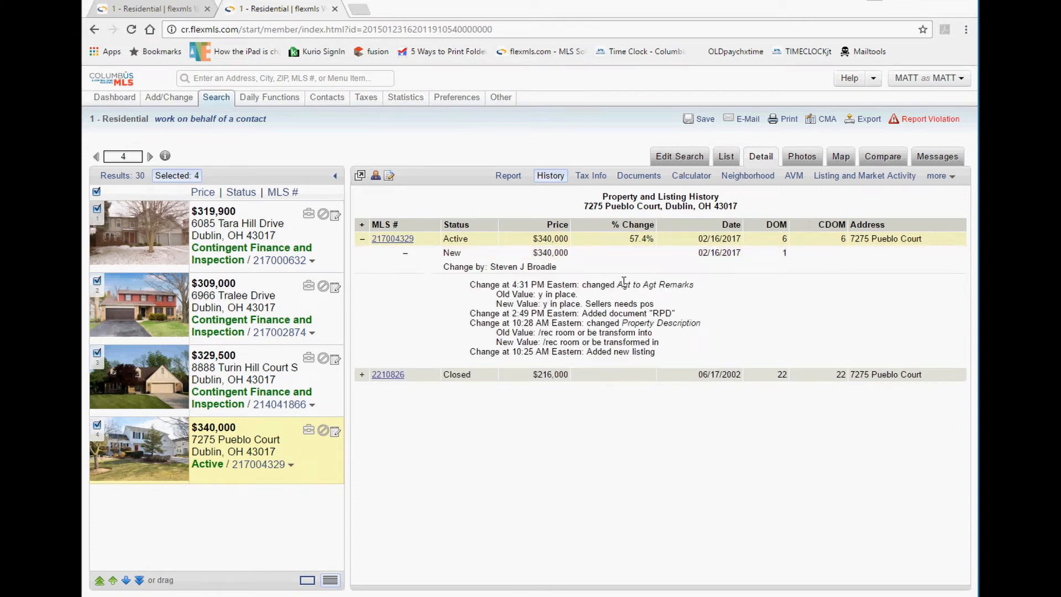
{"action": "left_click_drag", "start_coordinate": [623, 284], "coordinate": [674, 293]}
{"action": "left_click", "coordinate": [644, 288]}
{"action": "left_click_drag", "start_coordinate": [575, 317], "coordinate": [661, 314]}
{"action": "left_click", "coordinate": [597, 343]}
{"action": "left_click_drag", "start_coordinate": [587, 352], "coordinate": [626, 359]}
{"action": "left_click_drag", "start_coordinate": [541, 353], "coordinate": [488, 354]}
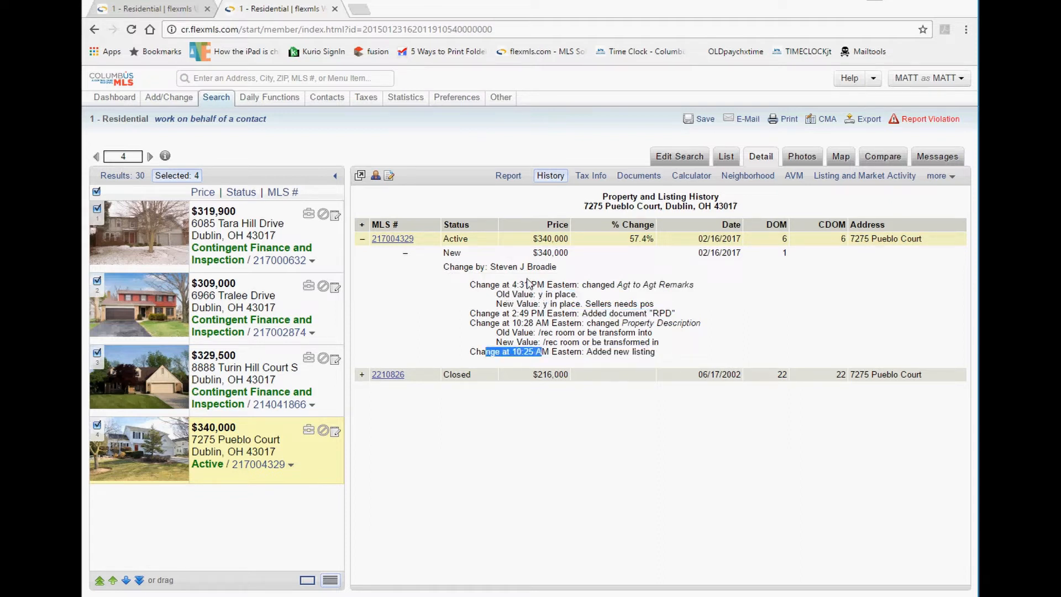
{"action": "left_click_drag", "start_coordinate": [556, 266], "coordinate": [490, 264]}
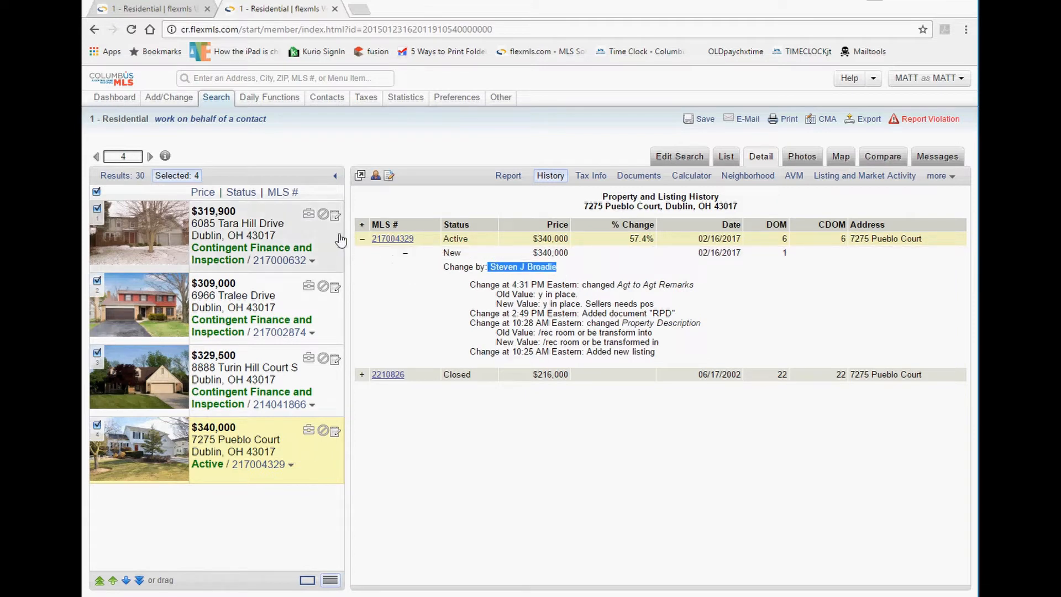
{"action": "left_click", "coordinate": [362, 238]}
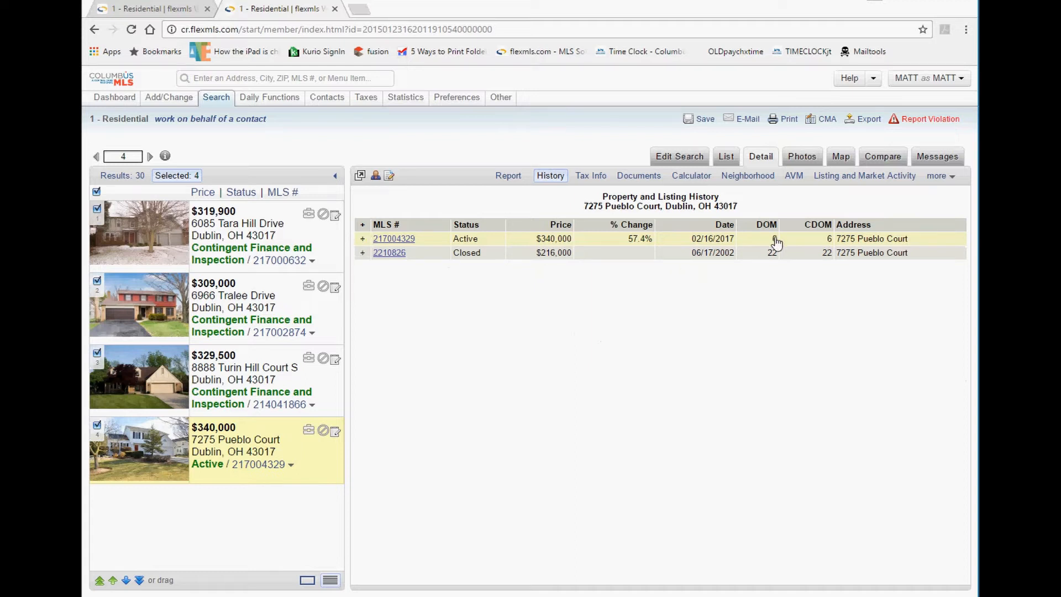
{"action": "left_click", "coordinate": [363, 239]}
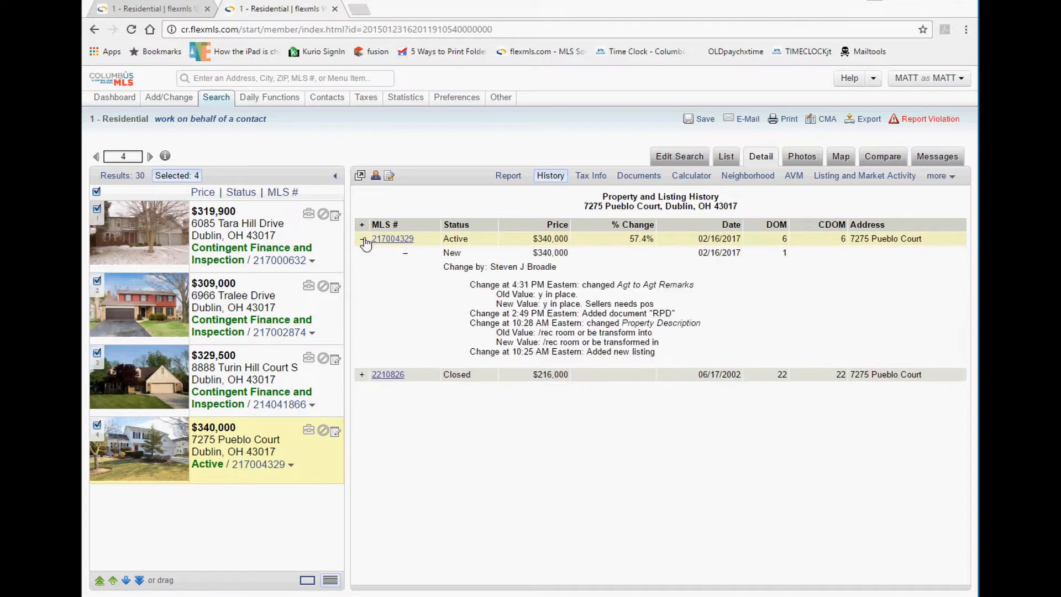
{"action": "left_click", "coordinate": [362, 374]}
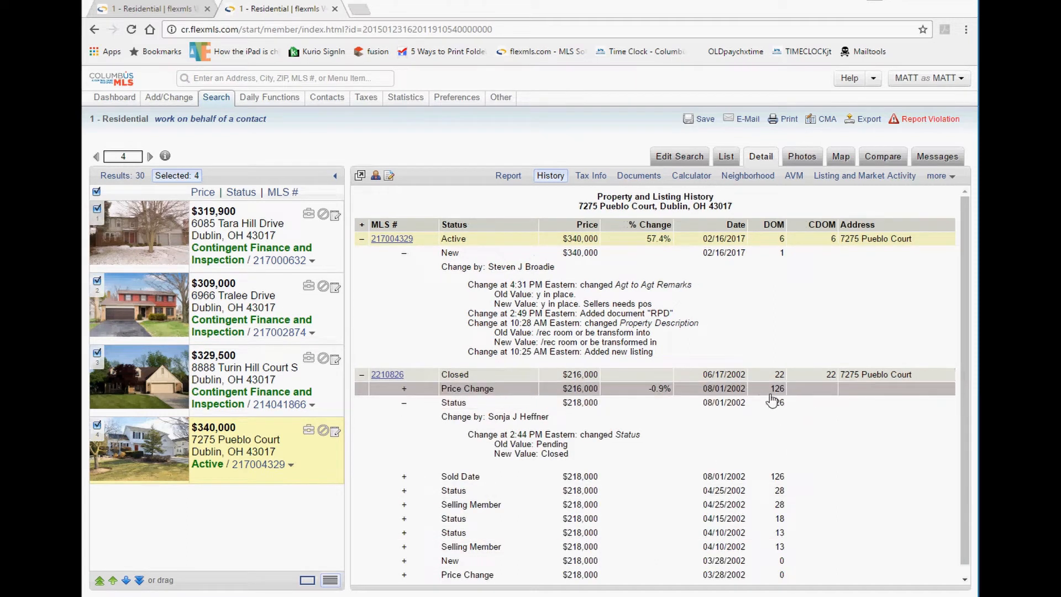
{"action": "scroll", "coordinate": [788, 478], "scroll_direction": "down", "scroll_amount": 1}
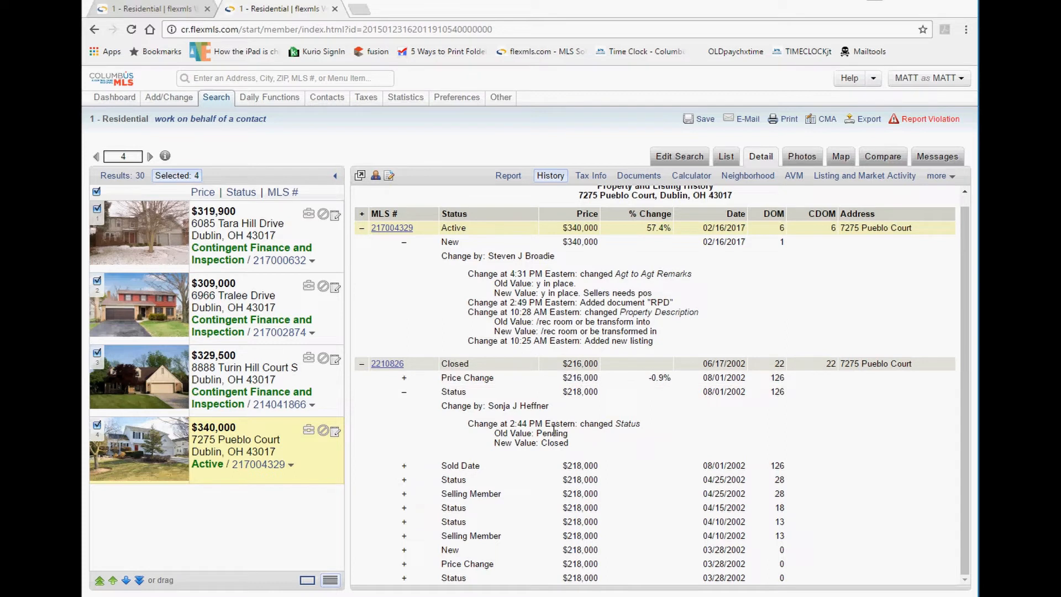
{"action": "left_click", "coordinate": [362, 364]}
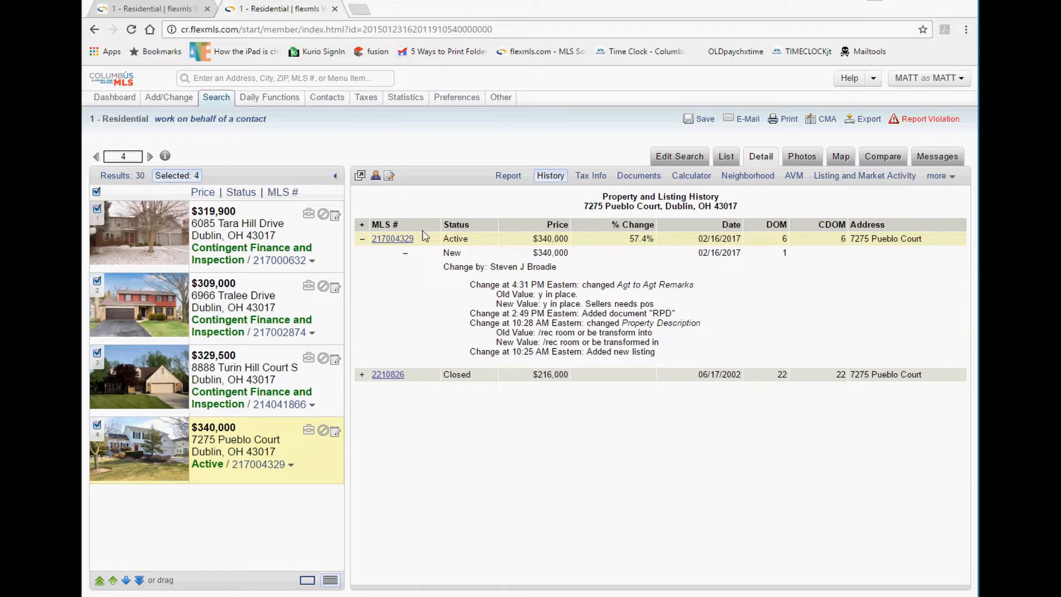
{"action": "left_click", "coordinate": [364, 242]}
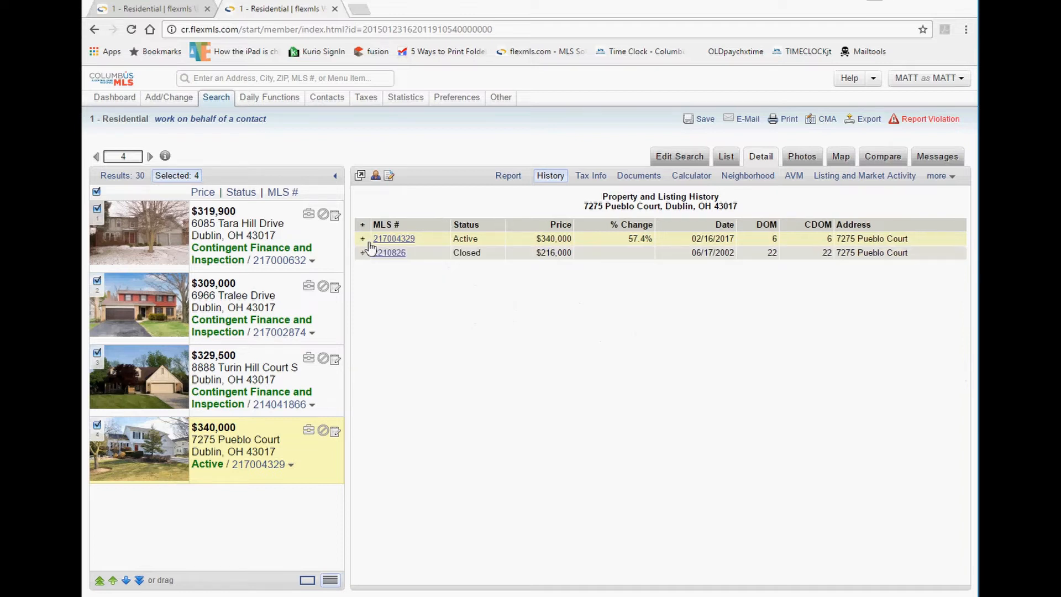
{"action": "left_click", "coordinate": [235, 300]}
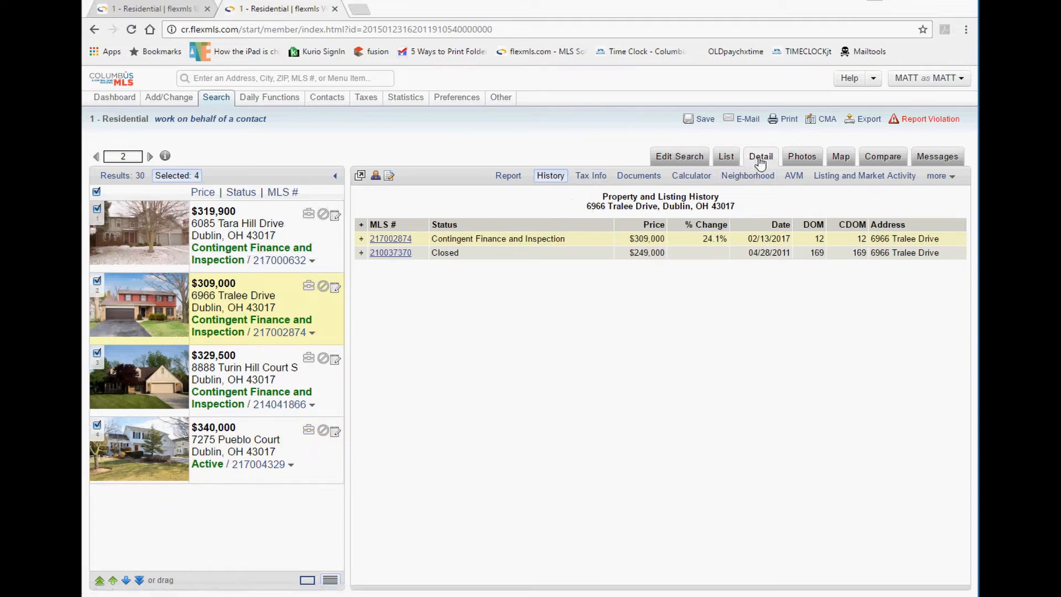
{"action": "left_click", "coordinate": [599, 180]}
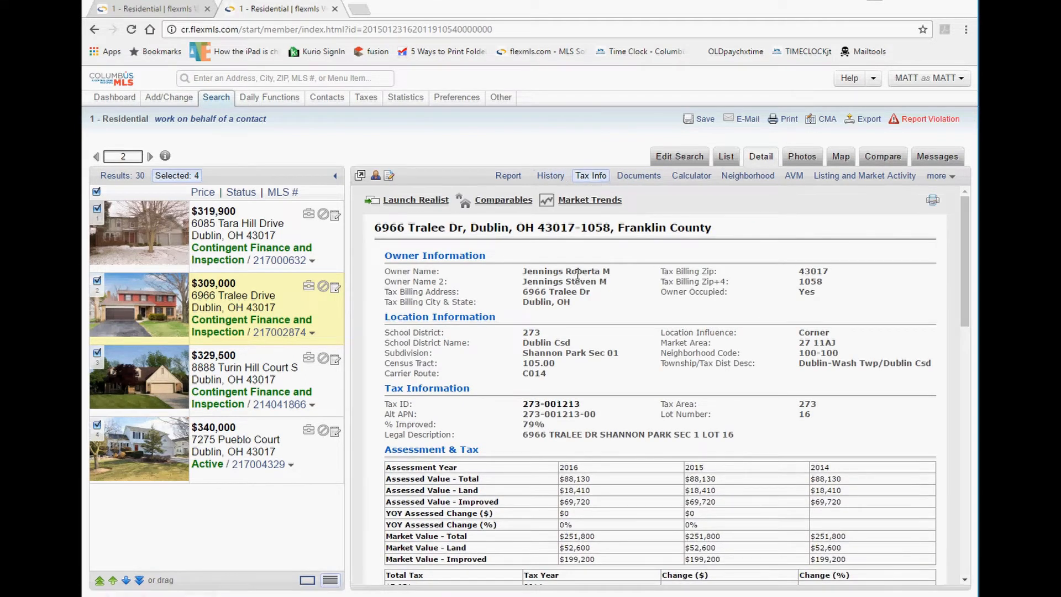
{"action": "scroll", "coordinate": [586, 285], "scroll_direction": "down", "scroll_amount": 6}
{"action": "scroll", "coordinate": [579, 279], "scroll_direction": "down", "scroll_amount": 8}
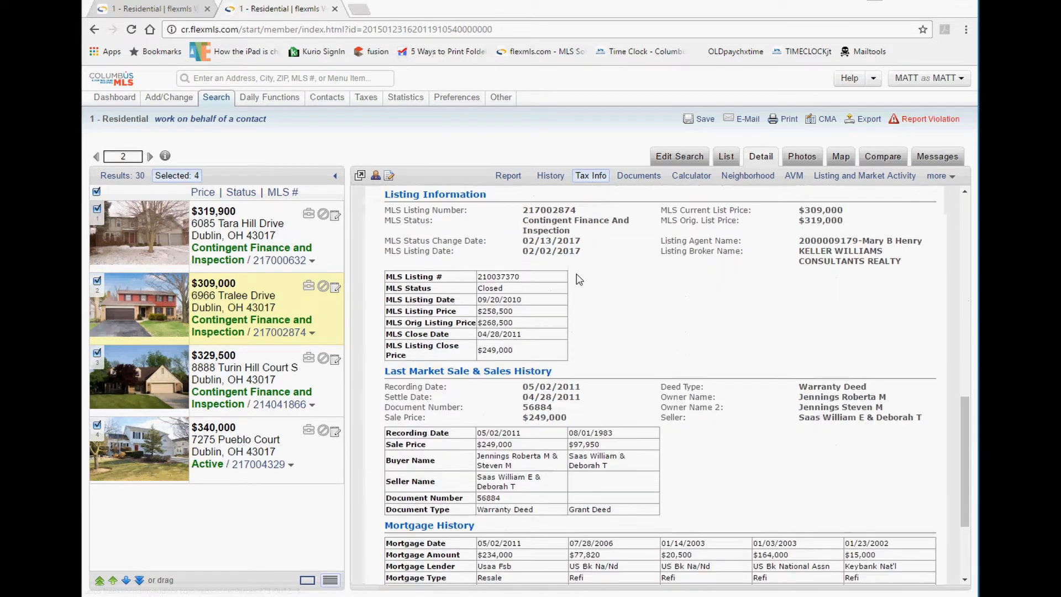
{"action": "scroll", "coordinate": [579, 279], "scroll_direction": "up", "scroll_amount": 14}
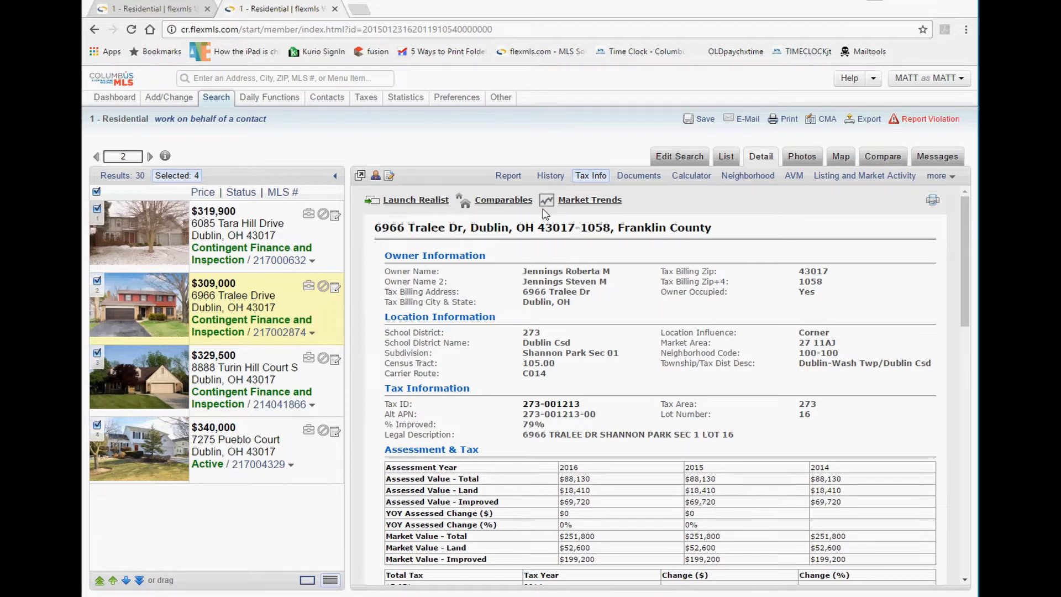
{"action": "left_click", "coordinate": [414, 201]}
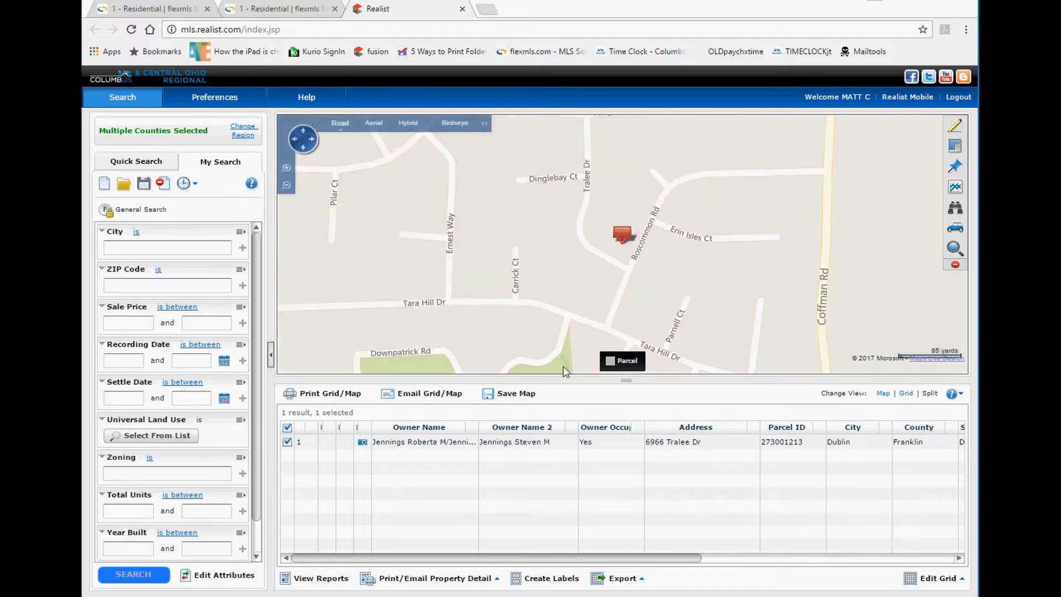
{"action": "double_click", "coordinate": [449, 446]}
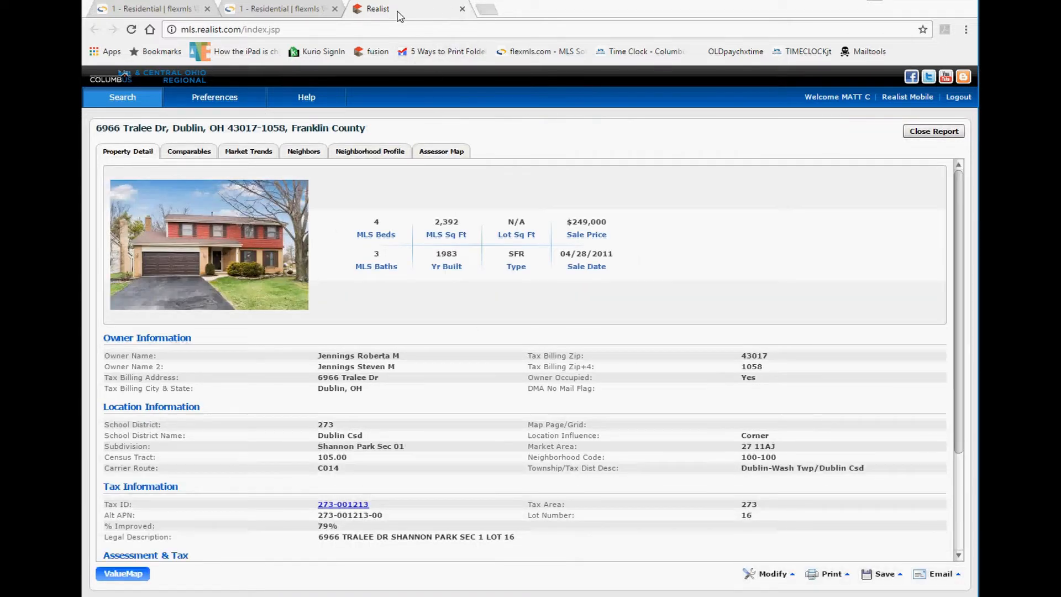
{"action": "left_click", "coordinate": [462, 10]}
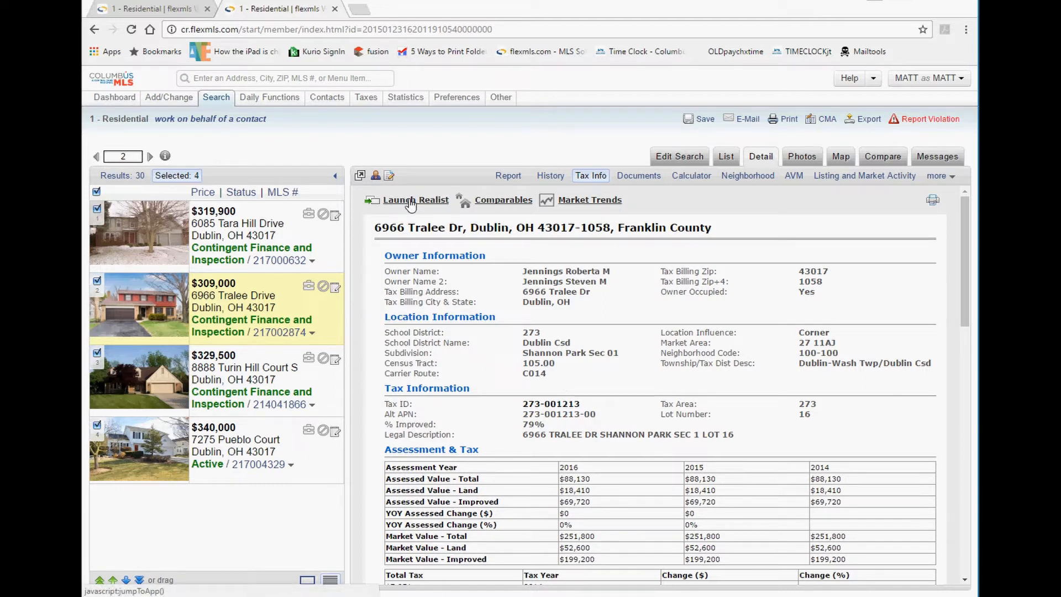
{"action": "left_click", "coordinate": [501, 205]}
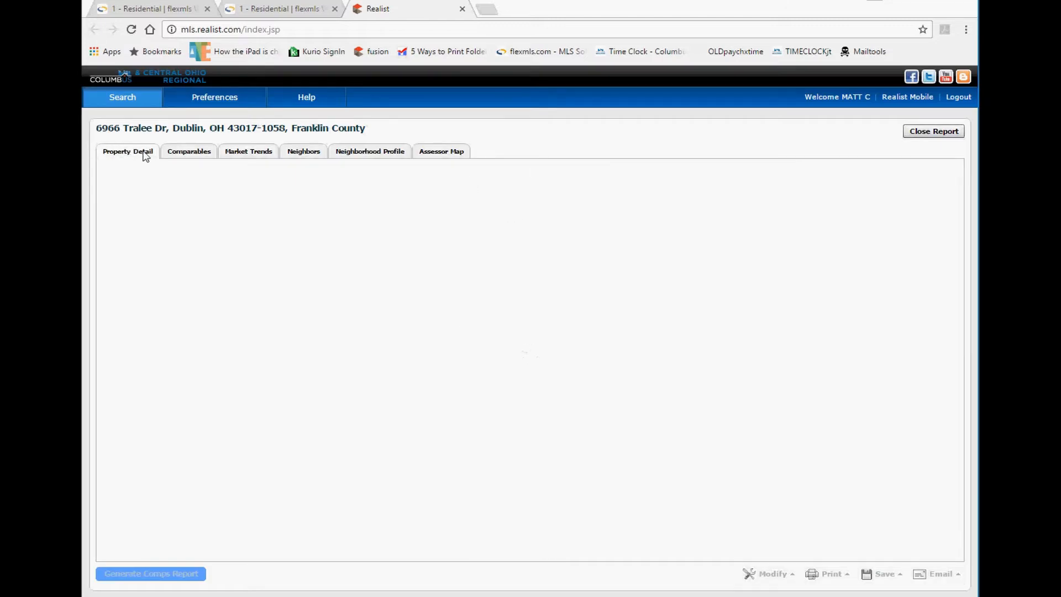
{"action": "left_click", "coordinate": [185, 152]}
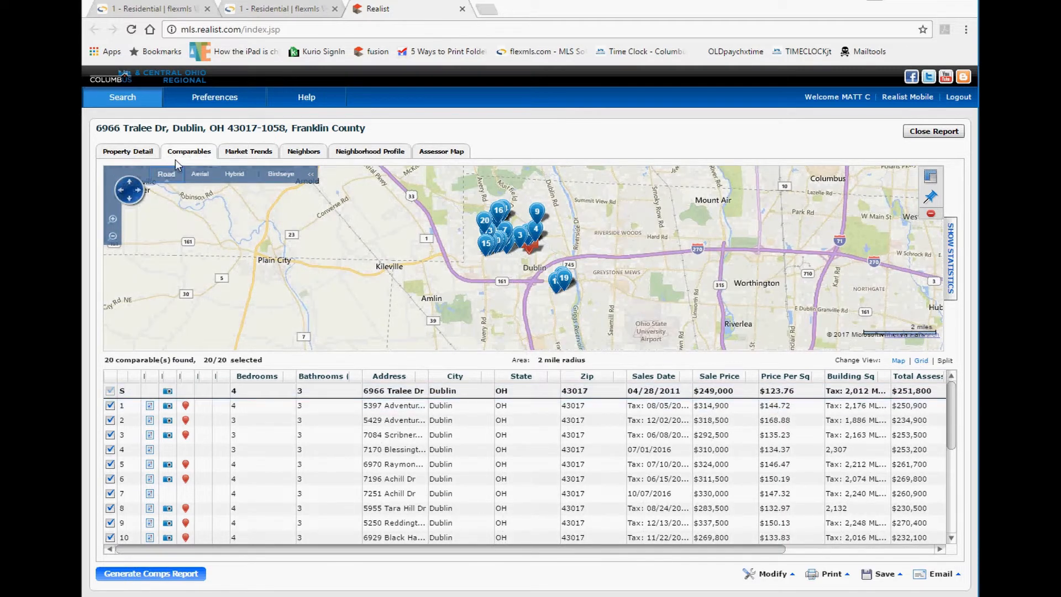
{"action": "left_click", "coordinate": [462, 9]}
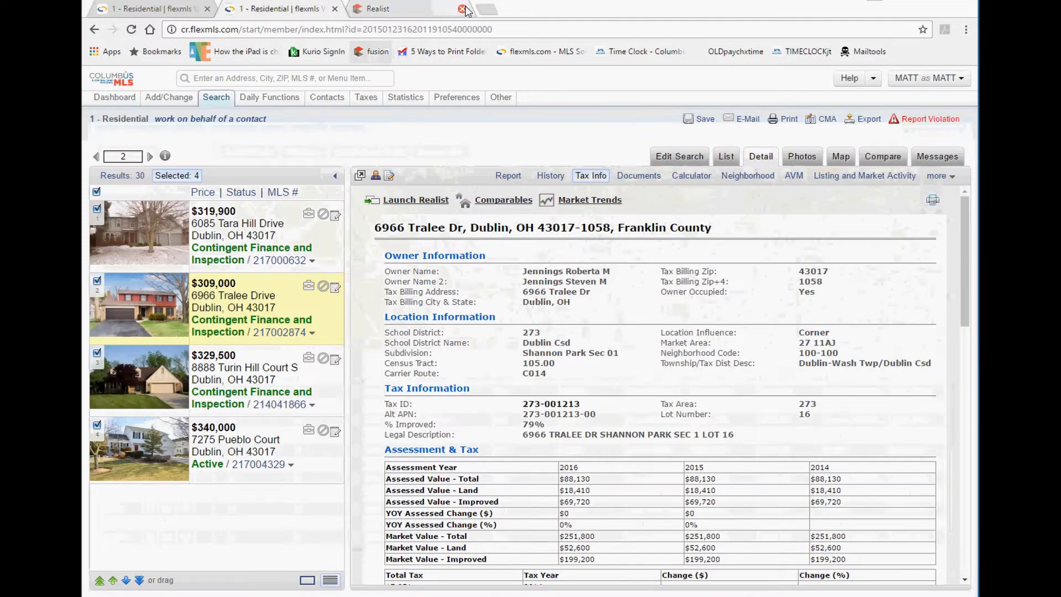
{"action": "left_click", "coordinate": [595, 206]}
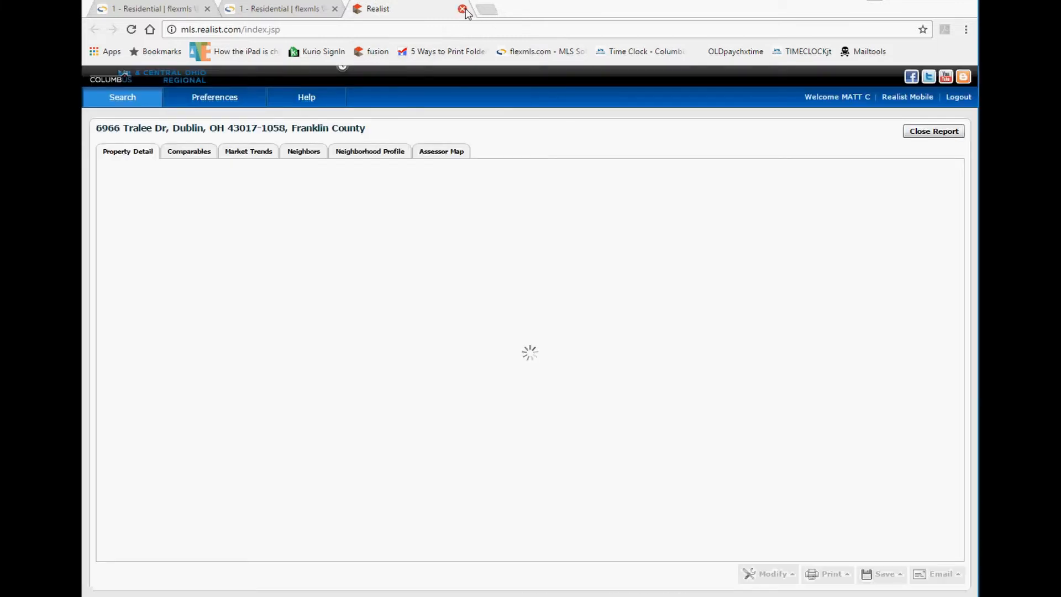
Close the Realist report and review the owner and tax details in the Tax Info panel.
{"action": "left_click", "coordinate": [462, 10]}
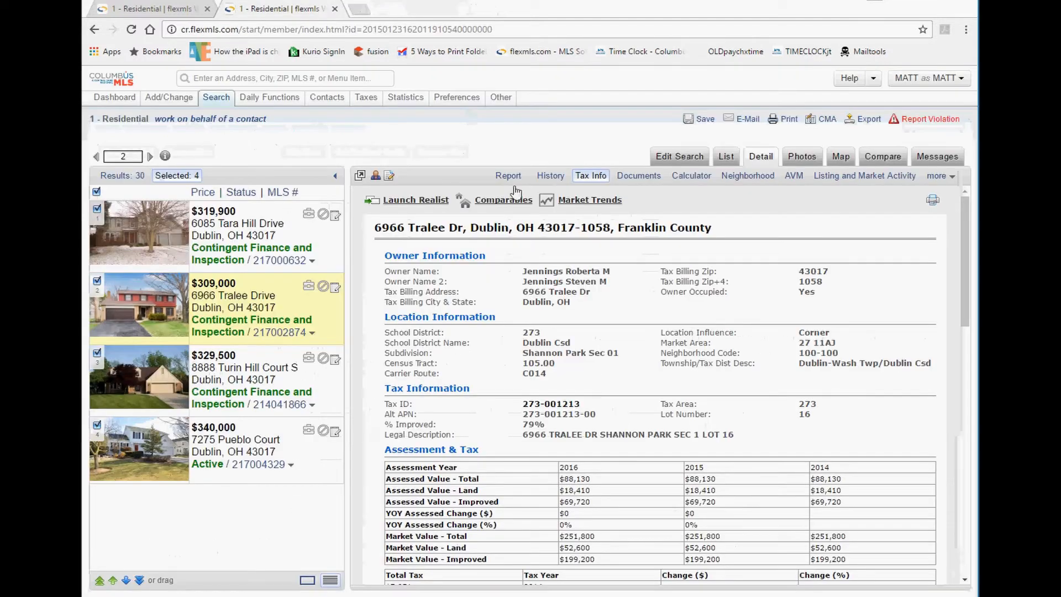
{"action": "left_click_drag", "start_coordinate": [513, 264], "coordinate": [563, 515]}
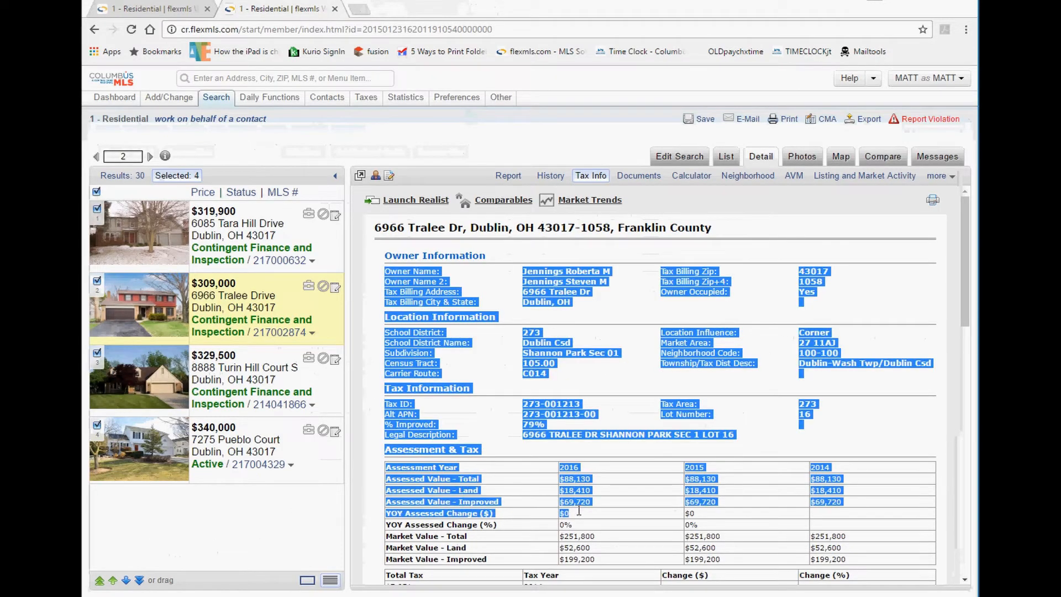
{"action": "scroll", "coordinate": [514, 381], "scroll_direction": "down", "scroll_amount": 9}
{"action": "scroll", "coordinate": [514, 376], "scroll_direction": "up", "scroll_amount": 9}
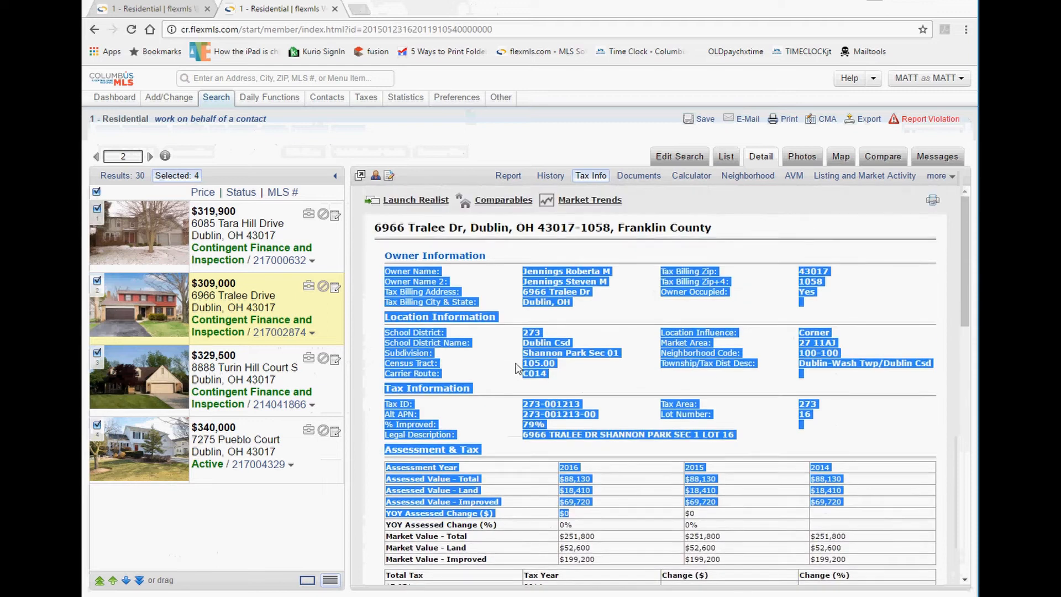
{"action": "mouse_move", "coordinate": [652, 208]}
{"action": "left_mouse_down"}
{"action": "mouse_move", "coordinate": [552, 194]}
{"action": "mouse_move", "coordinate": [654, 202]}
{"action": "mouse_move", "coordinate": [488, 200]}
{"action": "mouse_move", "coordinate": [657, 210]}
{"action": "left_mouse_up"}
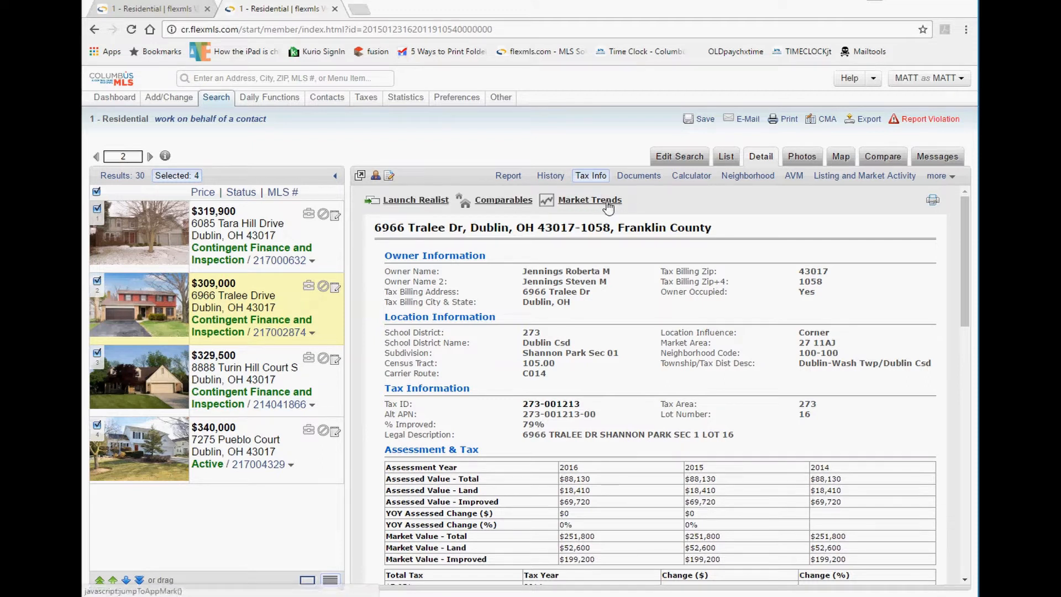
Show the listing's Documents, noting the private OHIO RPD file.
{"action": "left_click", "coordinate": [644, 177]}
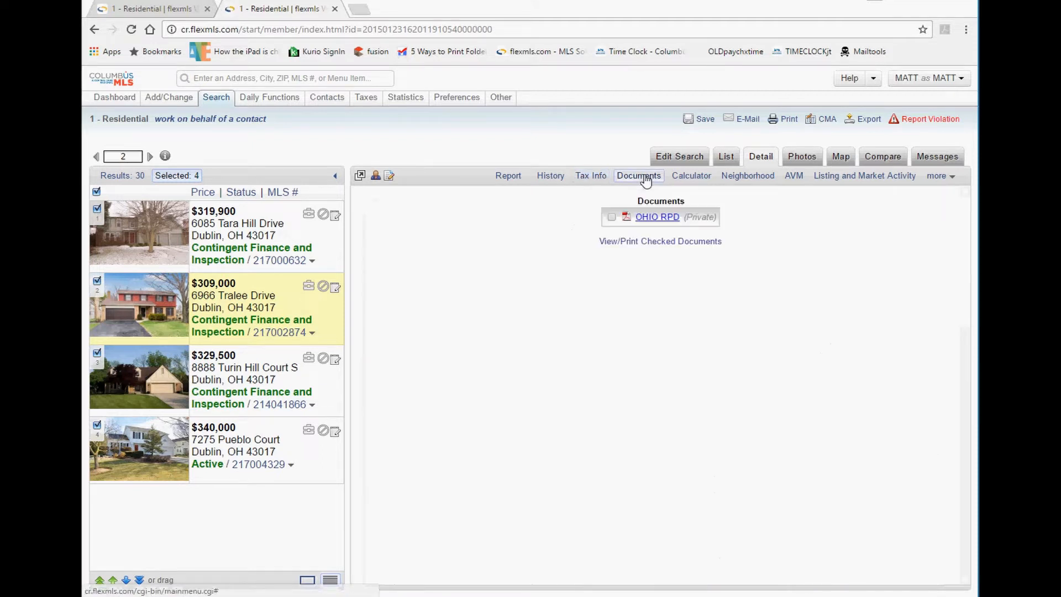
{"action": "left_click_drag", "start_coordinate": [723, 222], "coordinate": [618, 224]}
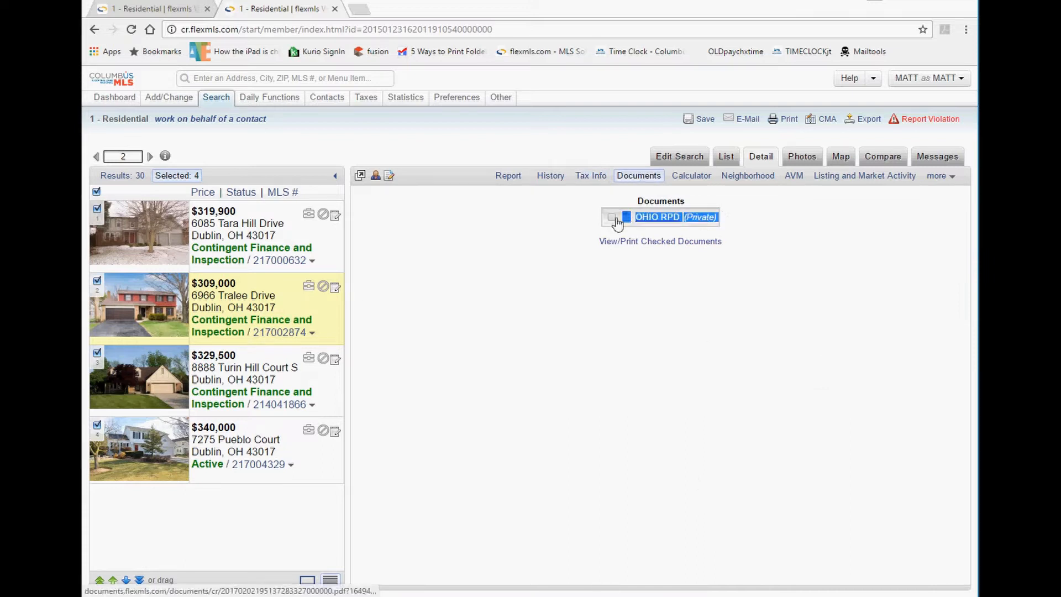
{"action": "left_click", "coordinate": [720, 219]}
{"action": "left_click_drag", "start_coordinate": [721, 221], "coordinate": [683, 225]}
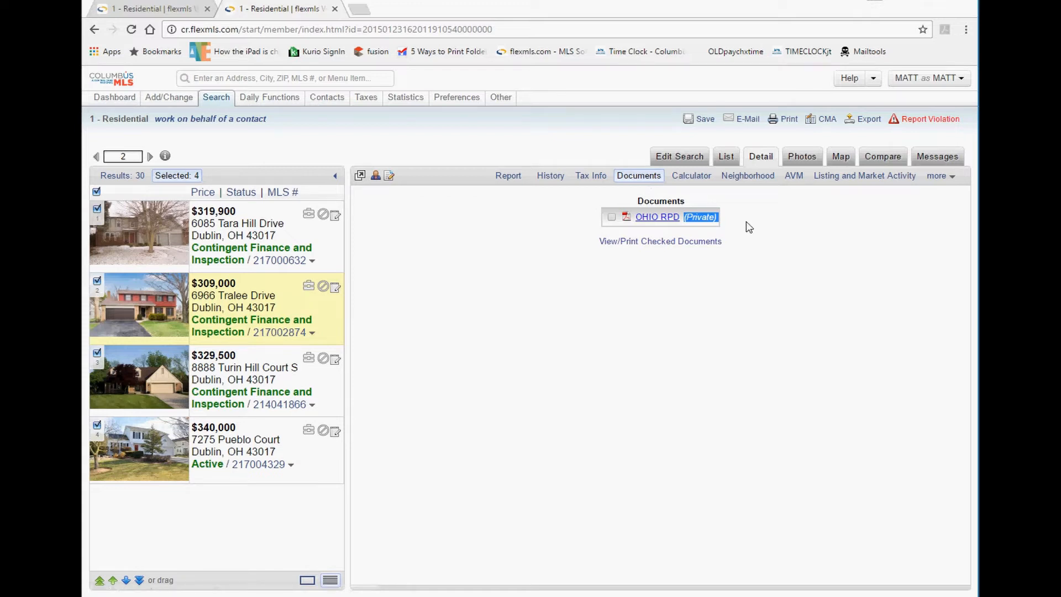
{"action": "left_click", "coordinate": [250, 229]}
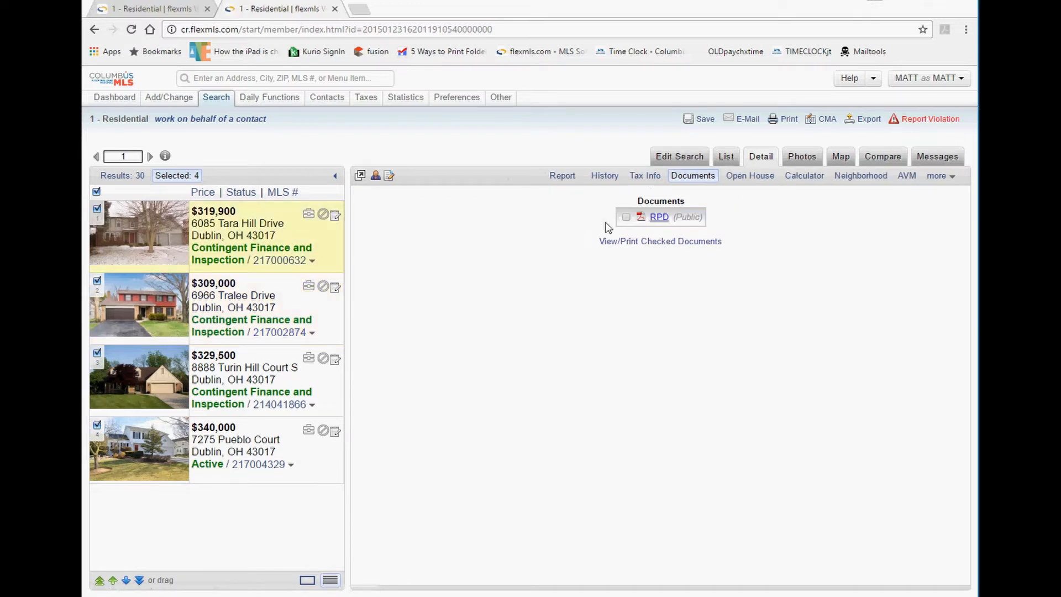
{"action": "left_click_drag", "start_coordinate": [702, 220], "coordinate": [660, 231]}
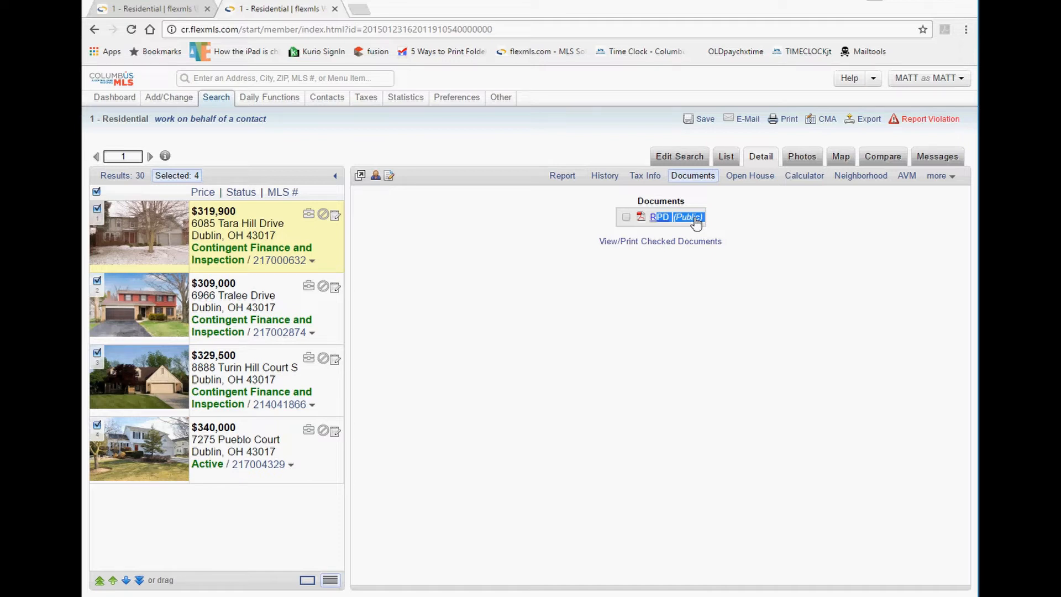
{"action": "left_click", "coordinate": [752, 184]}
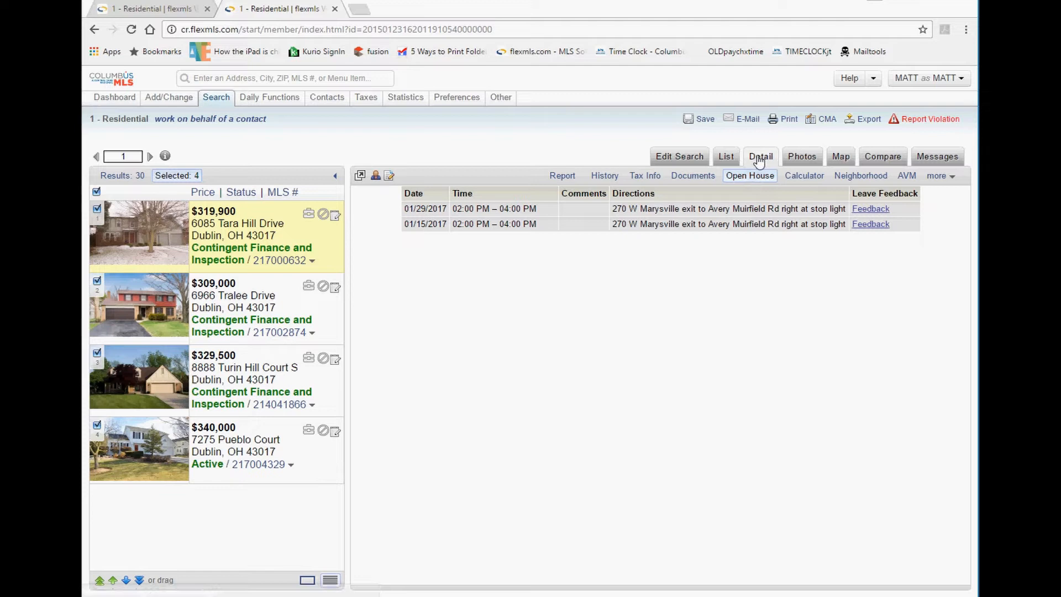
{"action": "left_click", "coordinate": [727, 159]}
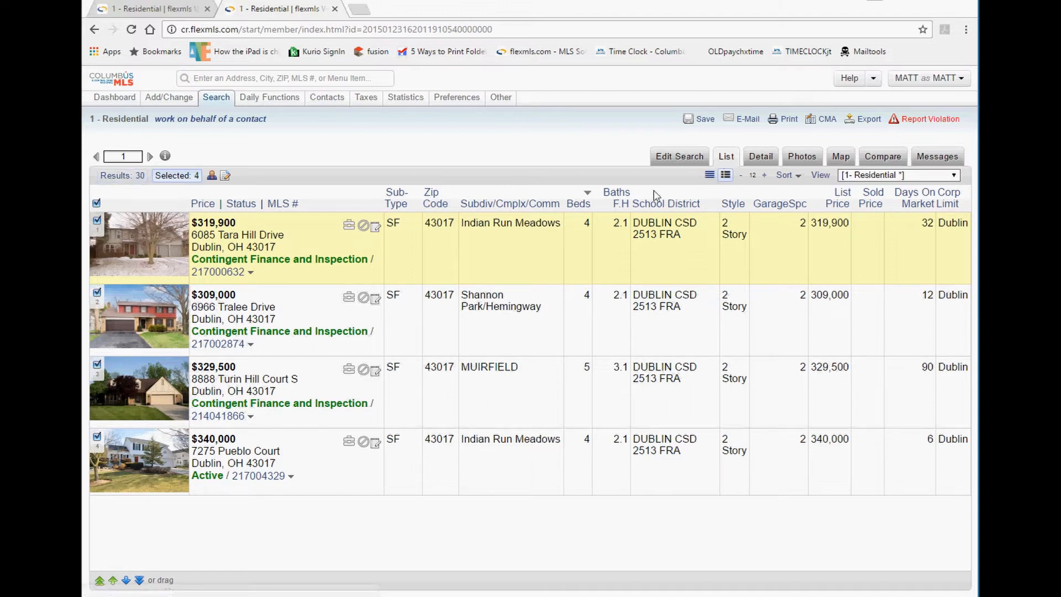
{"action": "left_click", "coordinate": [768, 160]}
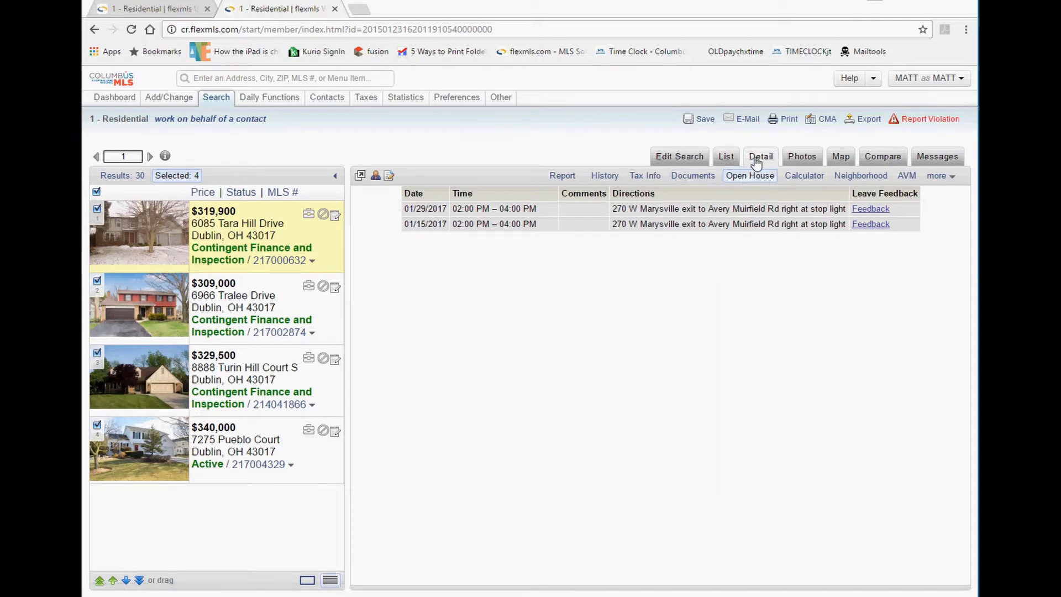
{"action": "left_click_drag", "start_coordinate": [426, 211], "coordinate": [480, 228]}
{"action": "left_click", "coordinate": [680, 231]}
{"action": "left_click_drag", "start_coordinate": [680, 231], "coordinate": [560, 226]}
Highlight both open-house dates, then show the mortgage calculator: $319,900, 20% down, 8%, 30 years.
{"action": "left_click", "coordinate": [420, 207]}
{"action": "left_click", "coordinate": [638, 226]}
{"action": "left_click_drag", "start_coordinate": [668, 226], "coordinate": [409, 209]}
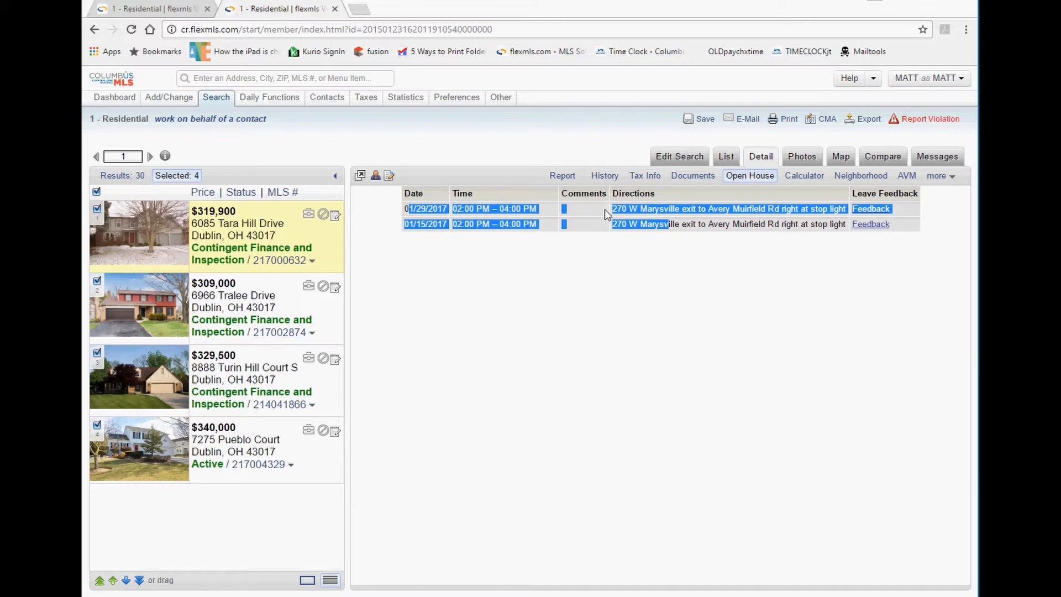
{"action": "left_click", "coordinate": [800, 182]}
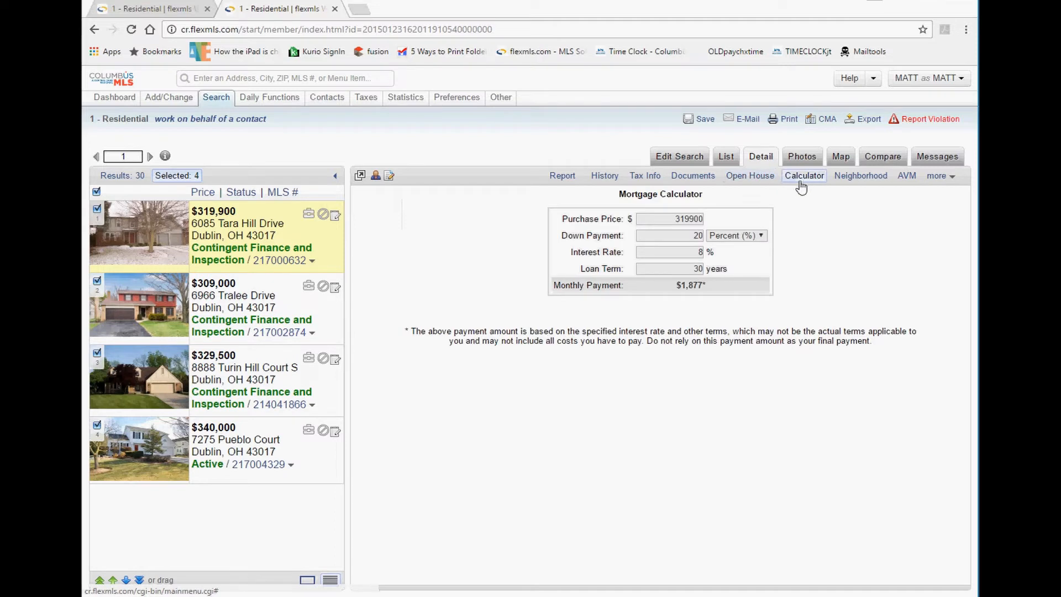
{"action": "left_click_drag", "start_coordinate": [711, 195], "coordinate": [615, 196]}
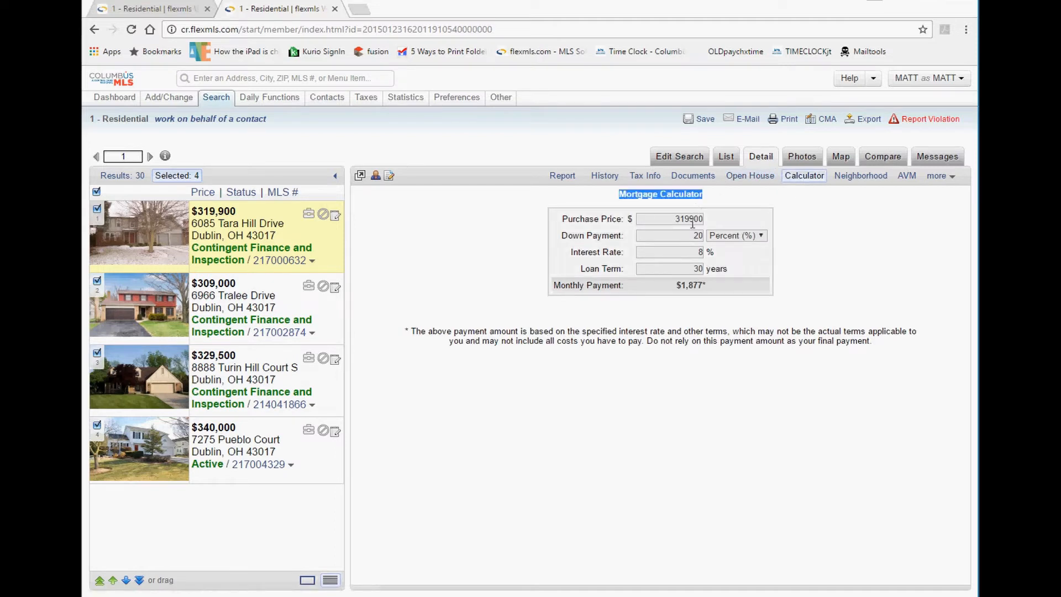
{"action": "left_click", "coordinate": [859, 174]}
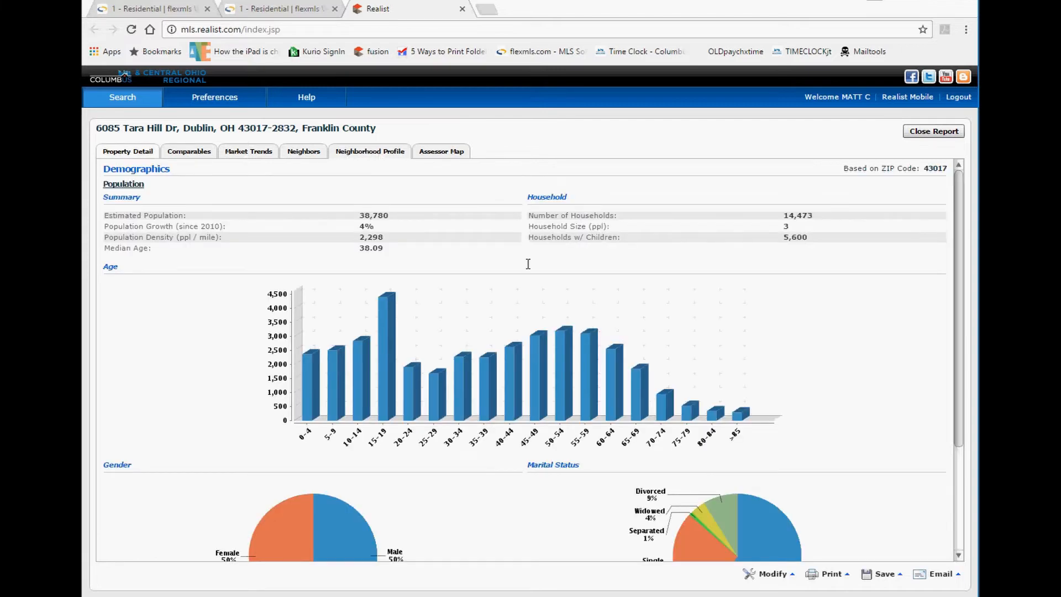
{"action": "scroll", "coordinate": [592, 334], "scroll_direction": "down", "scroll_amount": 6}
{"action": "scroll", "coordinate": [588, 332], "scroll_direction": "up", "scroll_amount": 7}
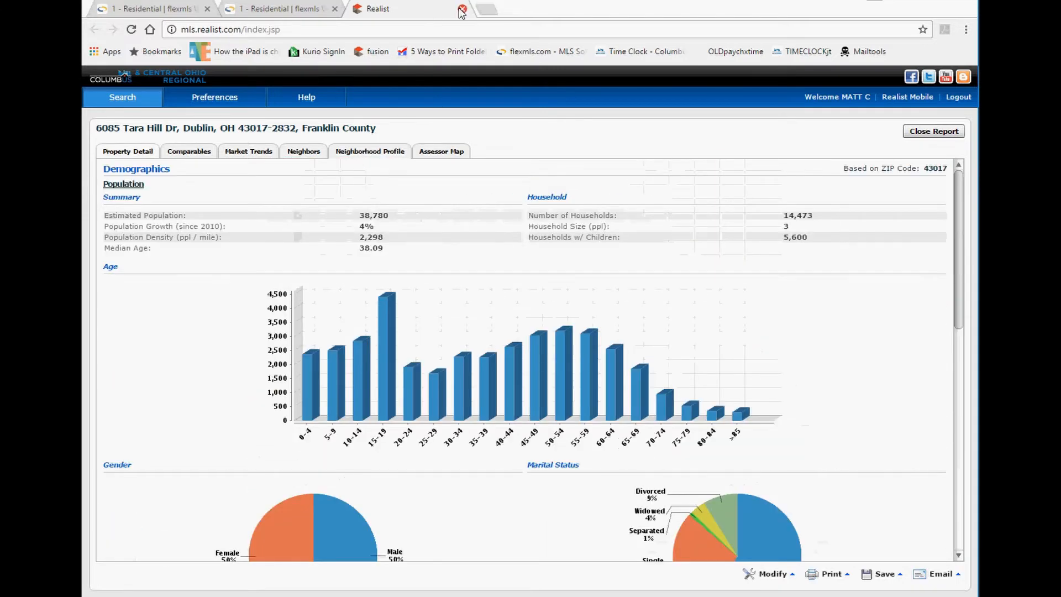
{"action": "left_click", "coordinate": [462, 9]}
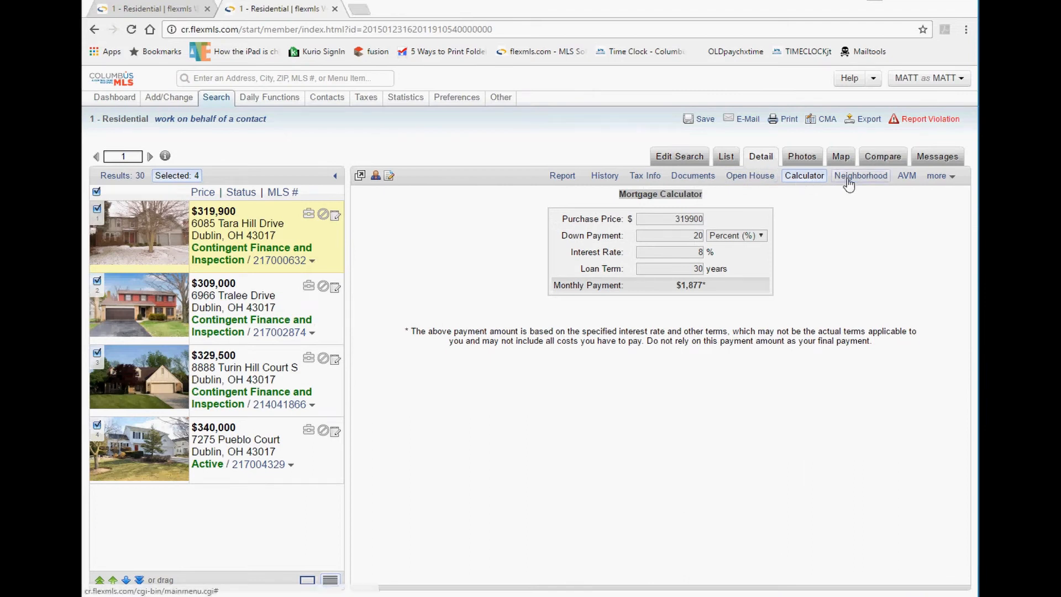
{"action": "left_click", "coordinate": [912, 181]}
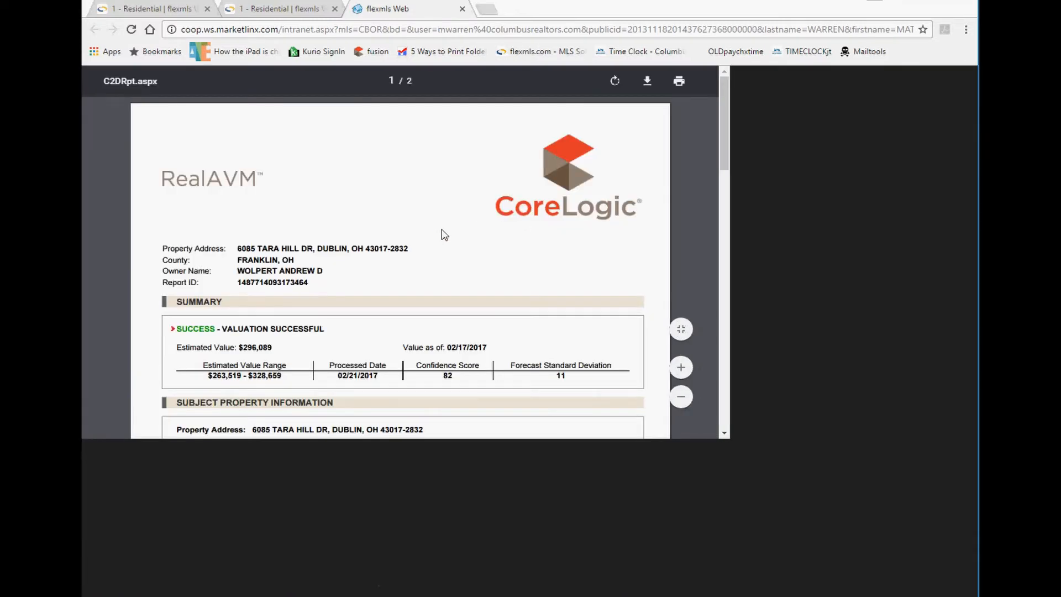
{"action": "scroll", "coordinate": [251, 320], "scroll_direction": "down", "scroll_amount": 1}
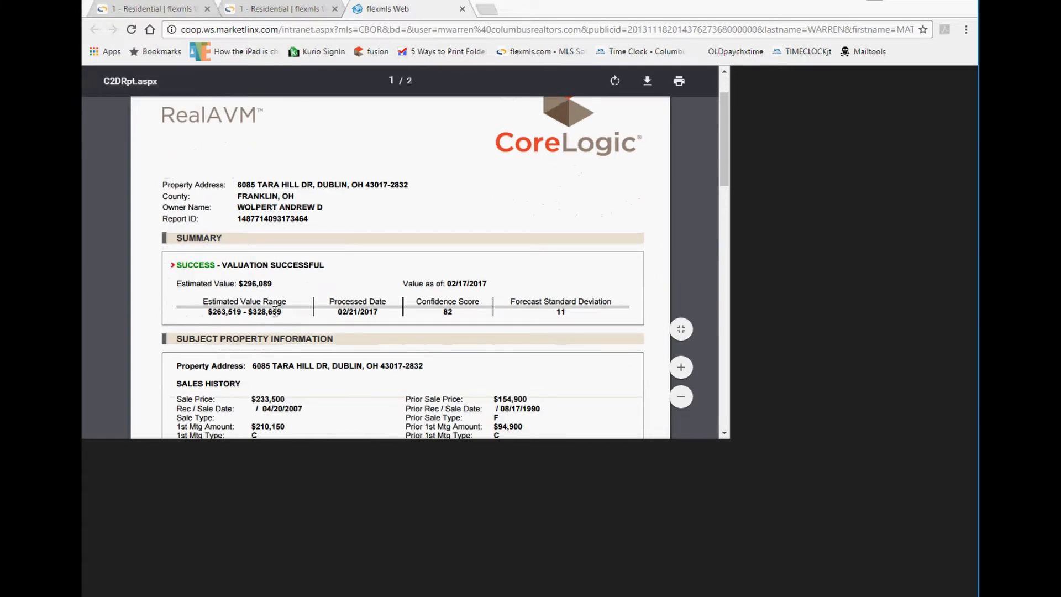
{"action": "left_click_drag", "start_coordinate": [331, 267], "coordinate": [200, 264]}
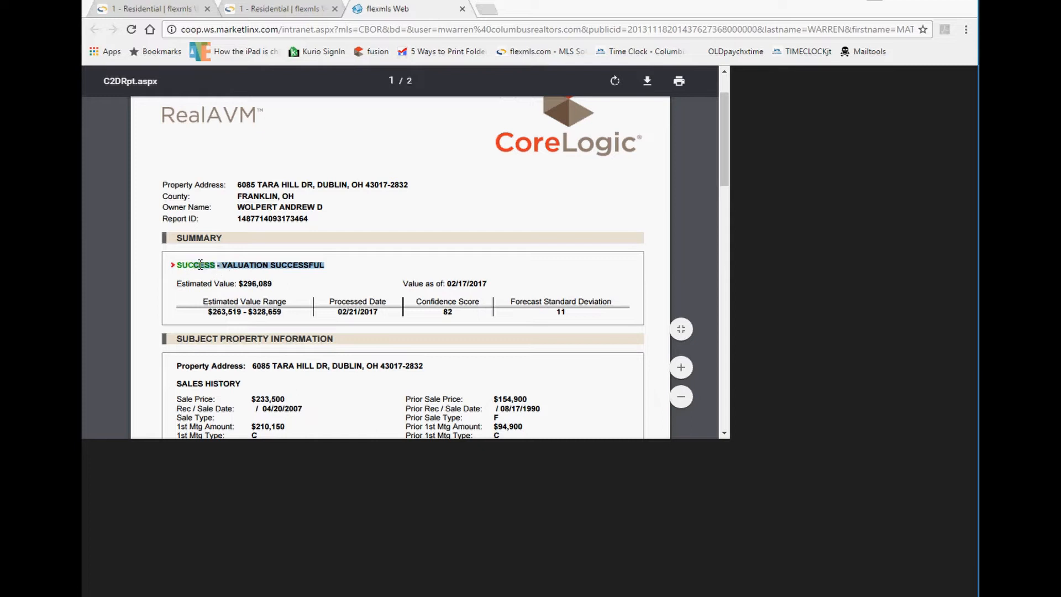
{"action": "left_click_drag", "start_coordinate": [460, 301], "coordinate": [434, 313]}
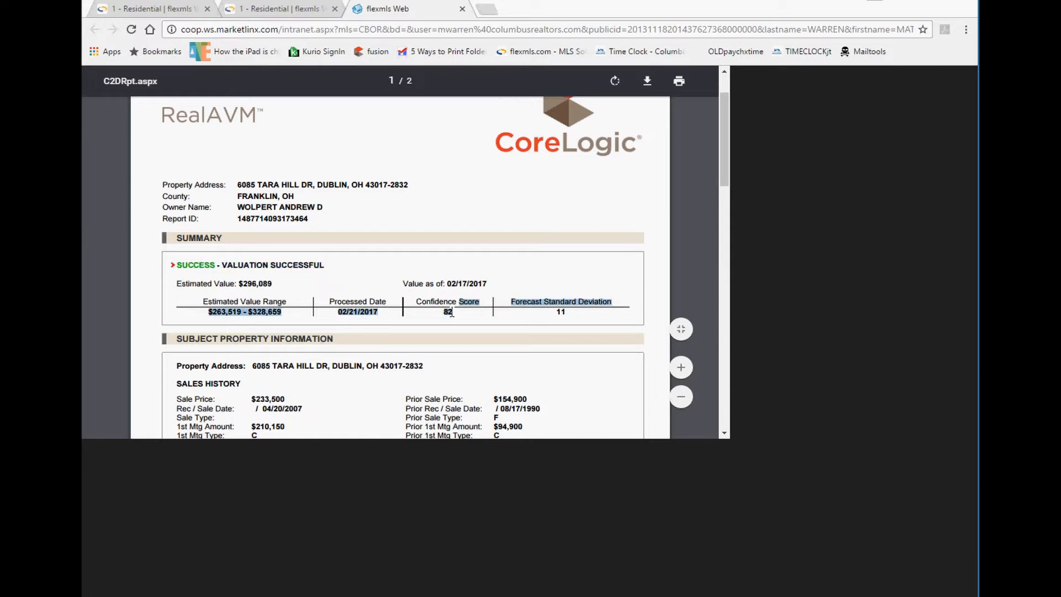
{"action": "left_click", "coordinate": [451, 312]}
{"action": "left_click_drag", "start_coordinate": [287, 311], "coordinate": [202, 315]}
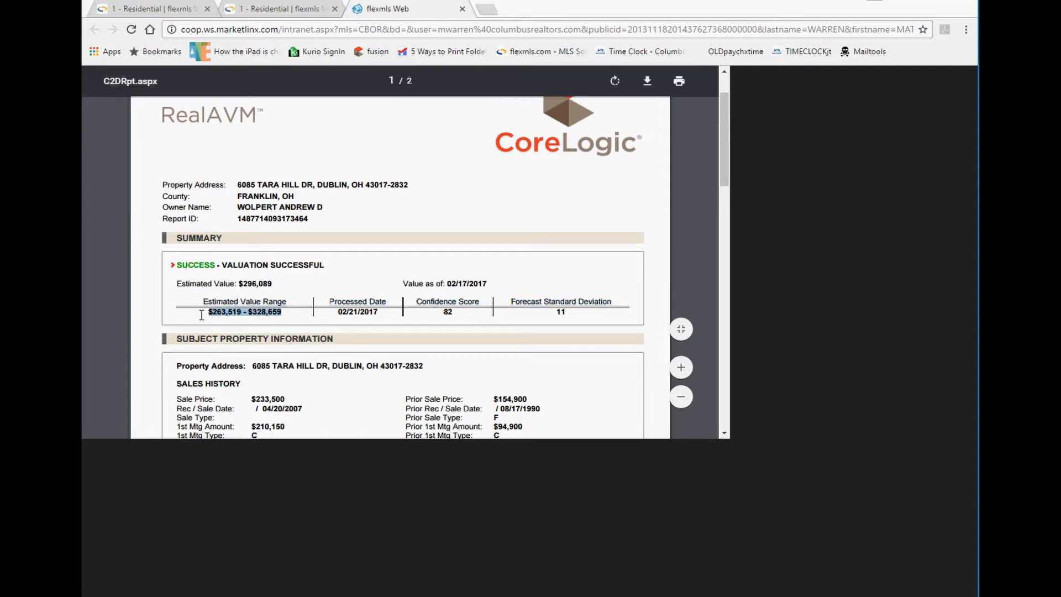
{"action": "left_click", "coordinate": [252, 311]}
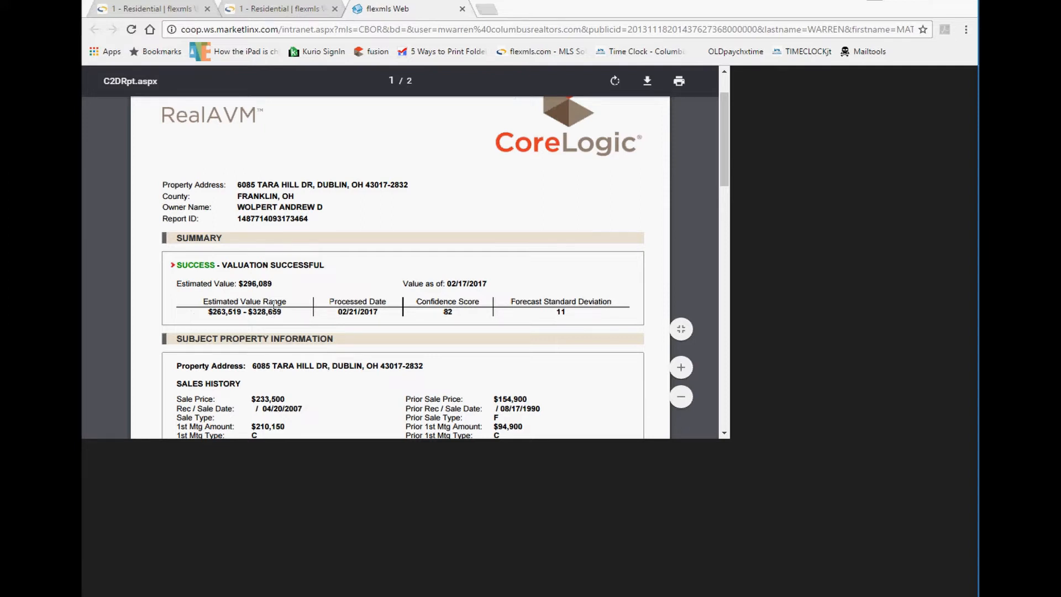
{"action": "scroll", "coordinate": [299, 313], "scroll_direction": "up", "scroll_amount": 1}
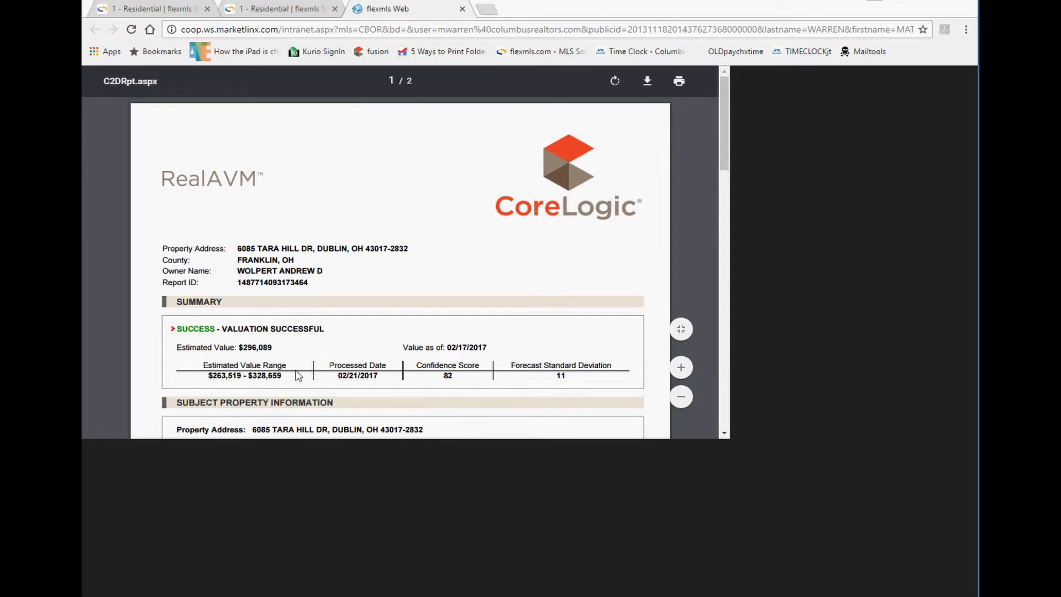
{"action": "left_click_drag", "start_coordinate": [287, 376], "coordinate": [213, 379]}
{"action": "left_click", "coordinate": [268, 344]}
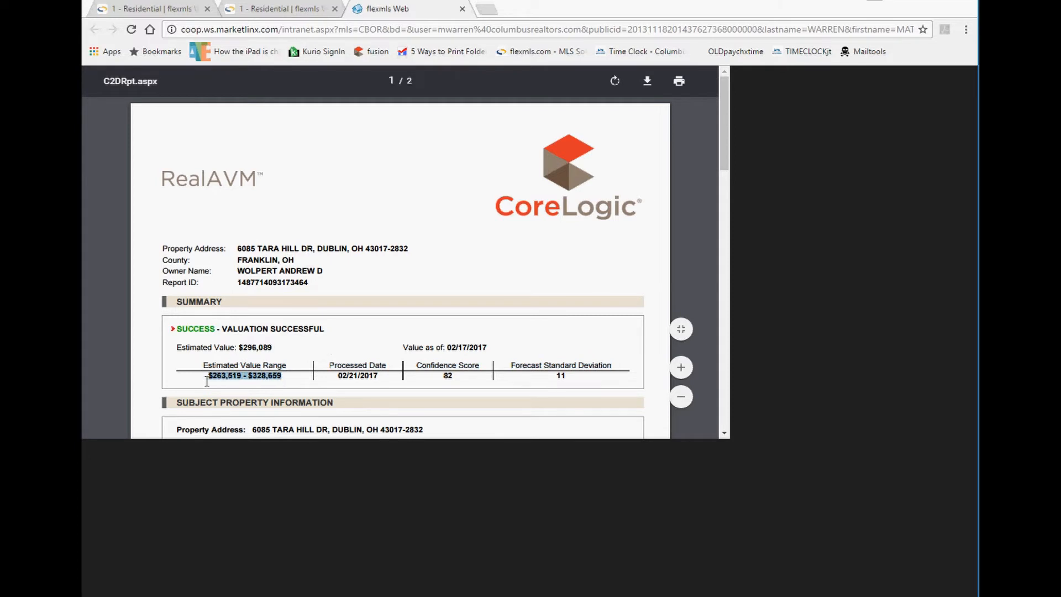
{"action": "left_click_drag", "start_coordinate": [464, 385], "coordinate": [437, 376]}
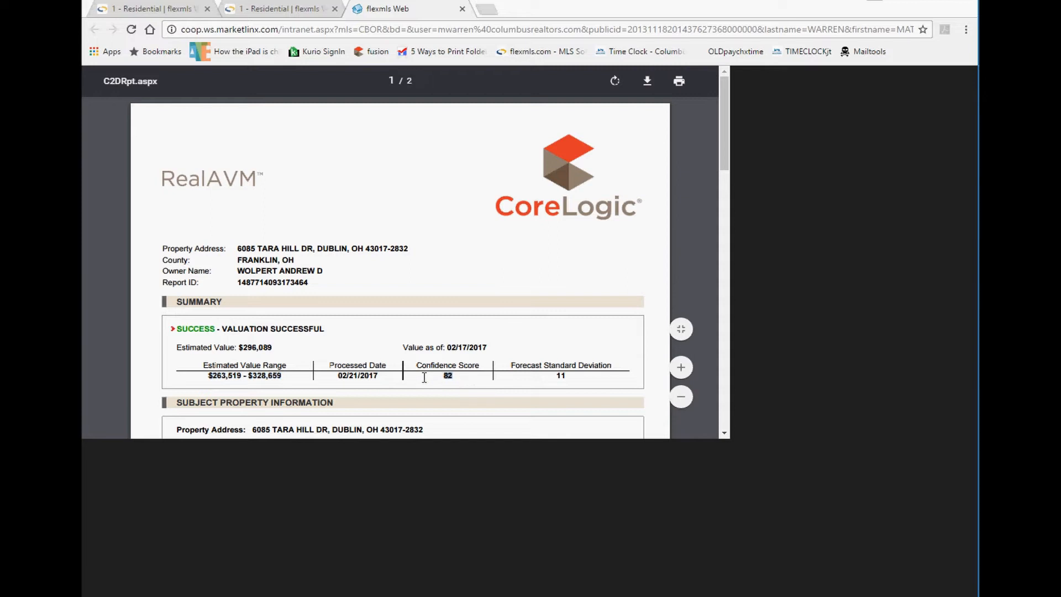
{"action": "left_click", "coordinate": [243, 351]}
{"action": "left_click", "coordinate": [462, 9]}
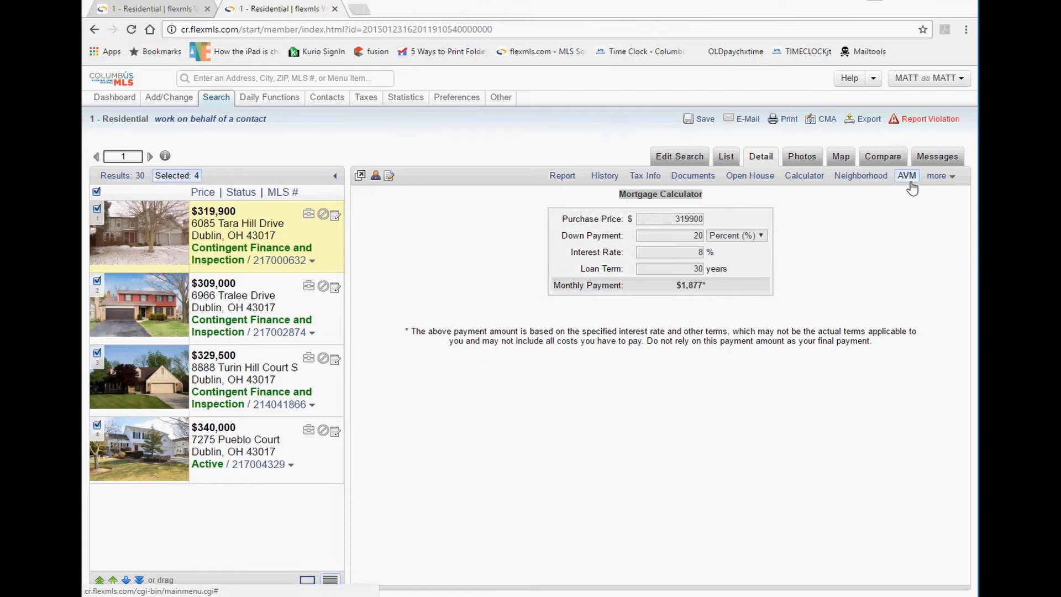
{"action": "left_click", "coordinate": [943, 176]}
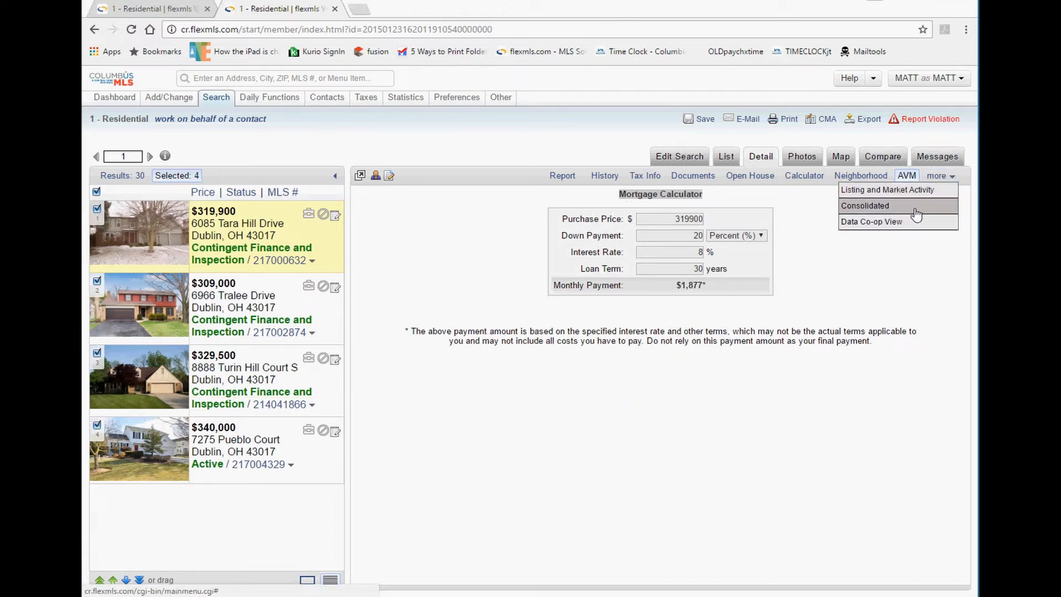
{"action": "left_click", "coordinate": [863, 262]}
{"action": "left_click", "coordinate": [947, 178]}
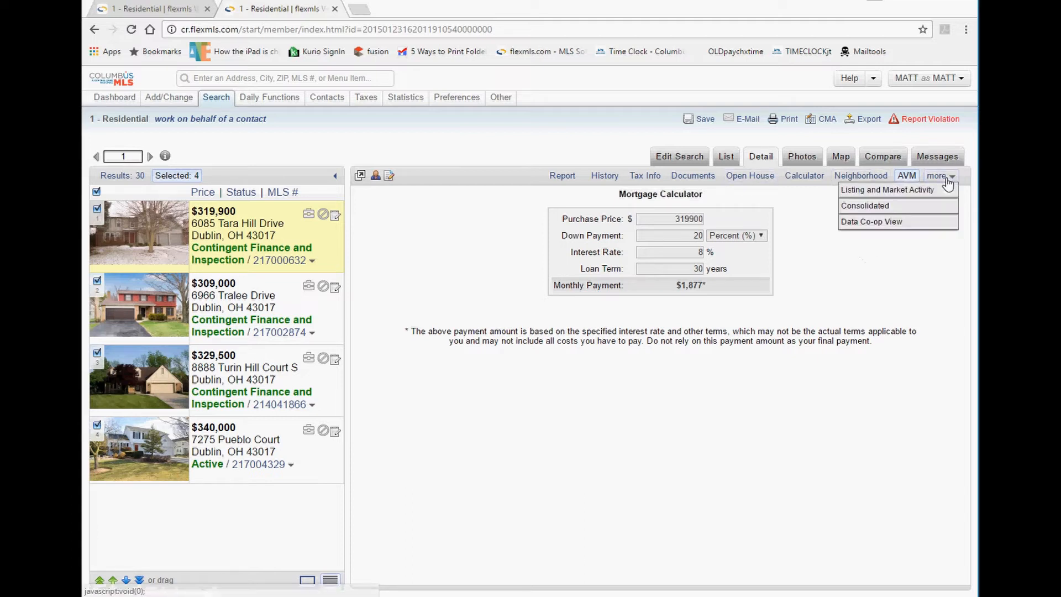
{"action": "left_click", "coordinate": [879, 199]}
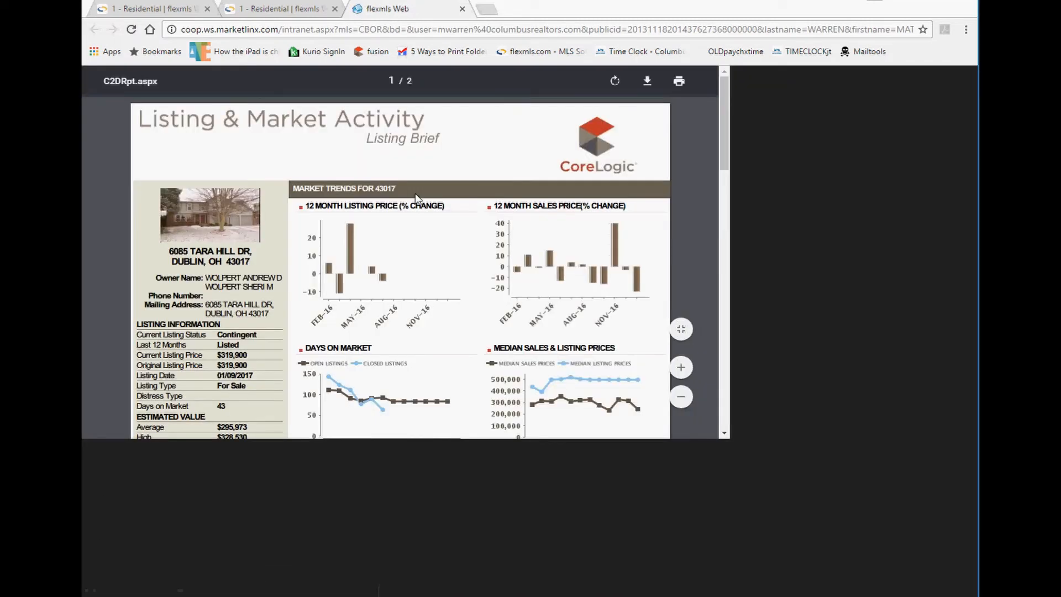
{"action": "scroll", "coordinate": [514, 287], "scroll_direction": "down", "scroll_amount": 1}
{"action": "scroll", "coordinate": [513, 287], "scroll_direction": "down", "scroll_amount": 3}
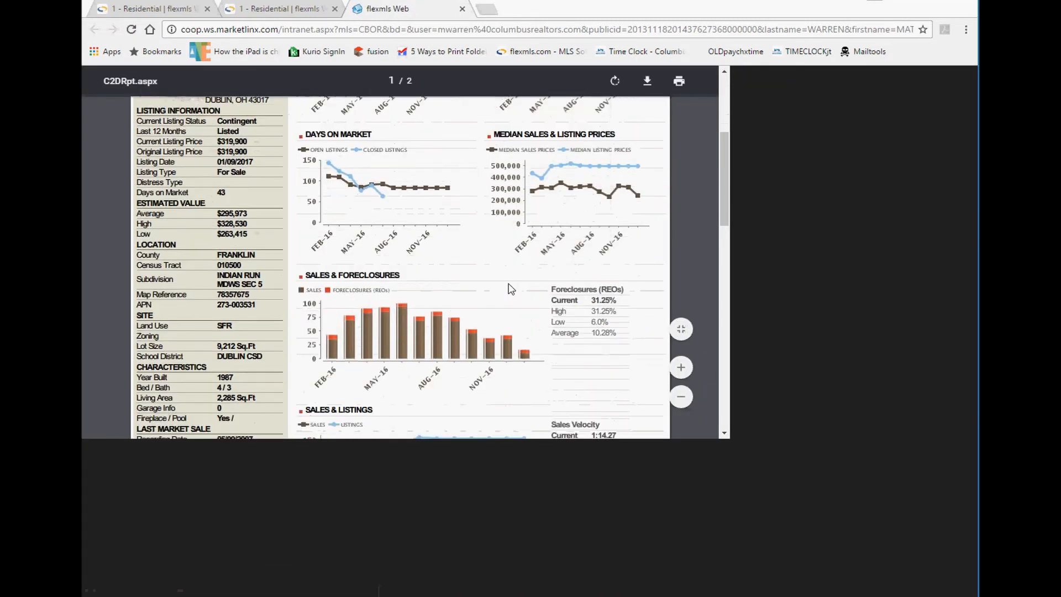
{"action": "scroll", "coordinate": [513, 288], "scroll_direction": "up", "scroll_amount": 4}
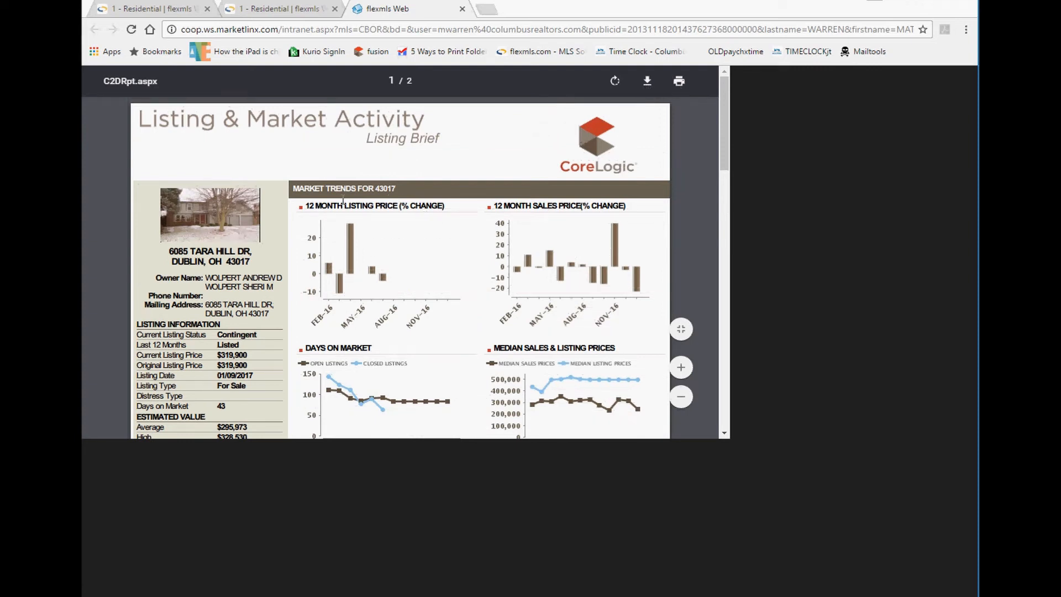
{"action": "left_click", "coordinate": [461, 10]}
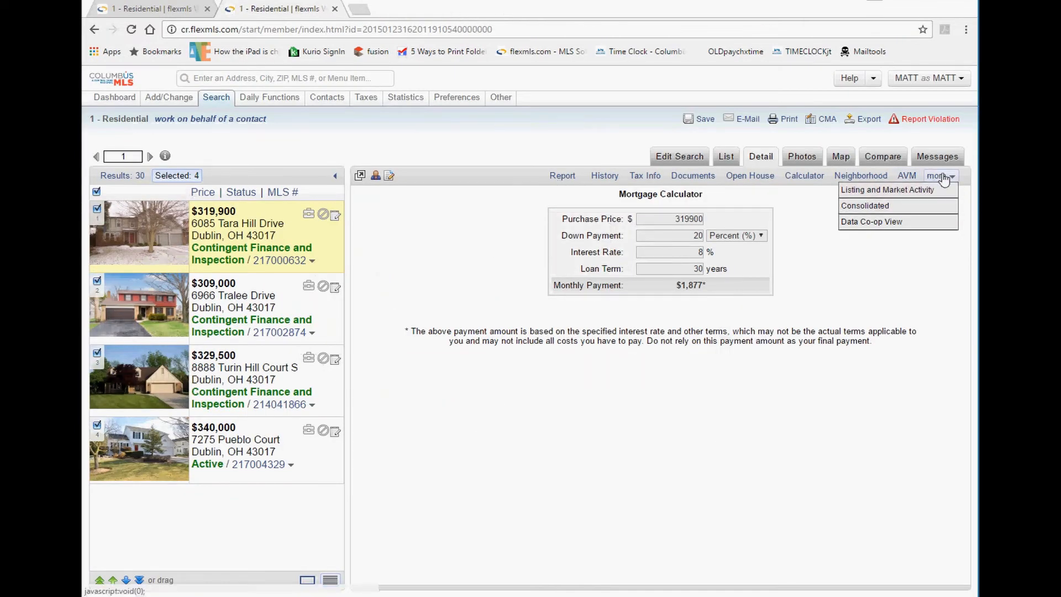
{"action": "left_click", "coordinate": [890, 208]}
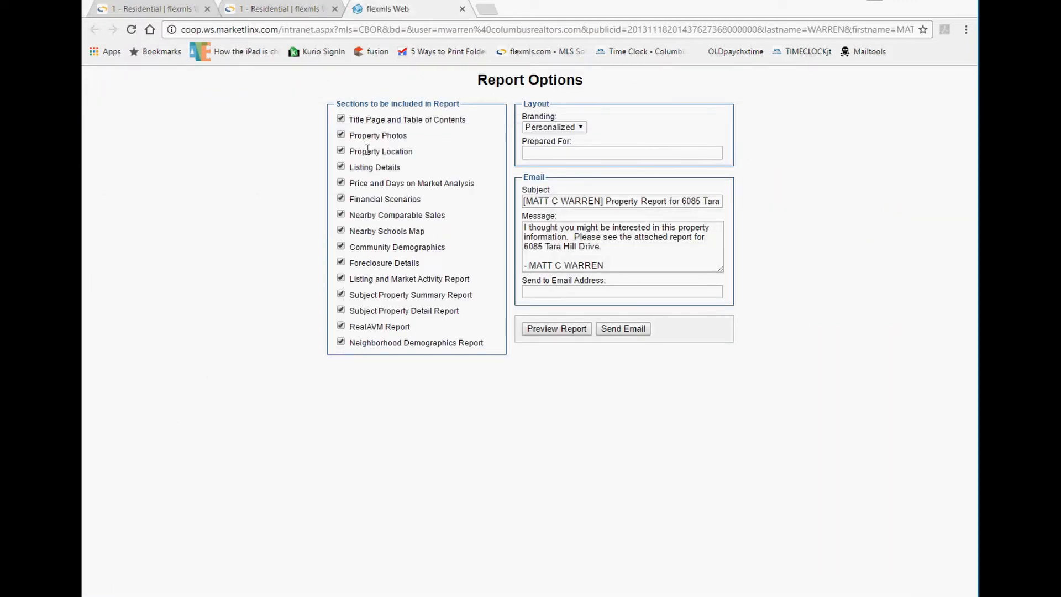
{"action": "left_click", "coordinate": [562, 330]}
{"action": "left_click", "coordinate": [560, 329]}
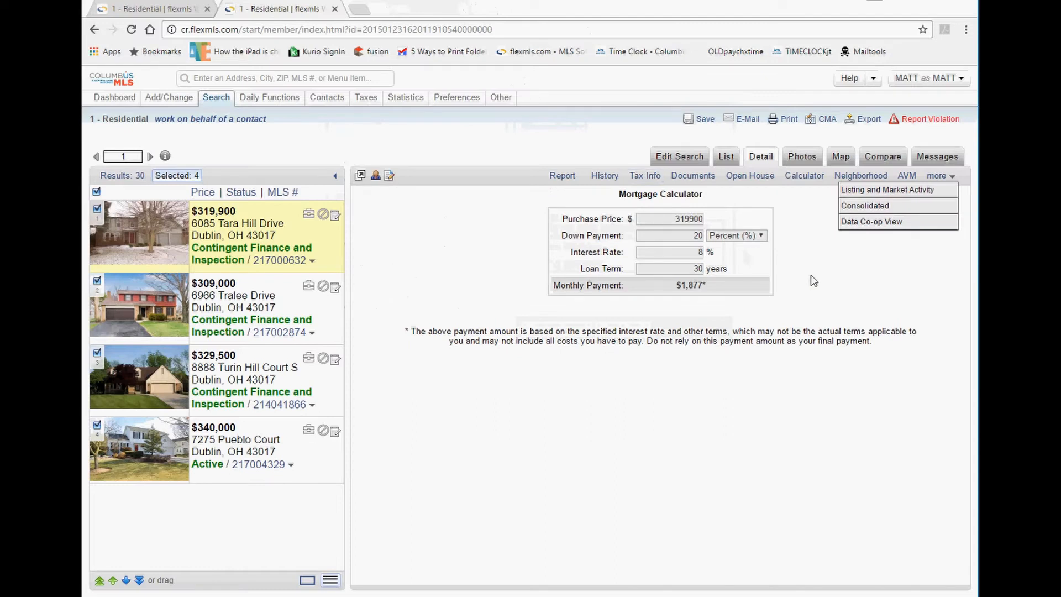
{"action": "mouse_move", "coordinate": [946, 175]}
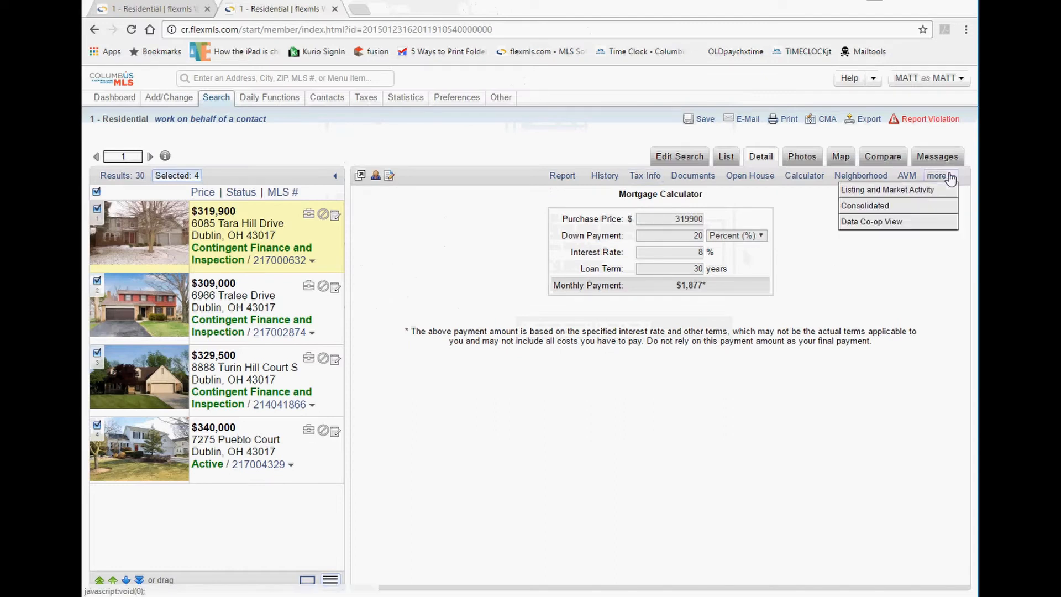
{"action": "left_click", "coordinate": [881, 222]}
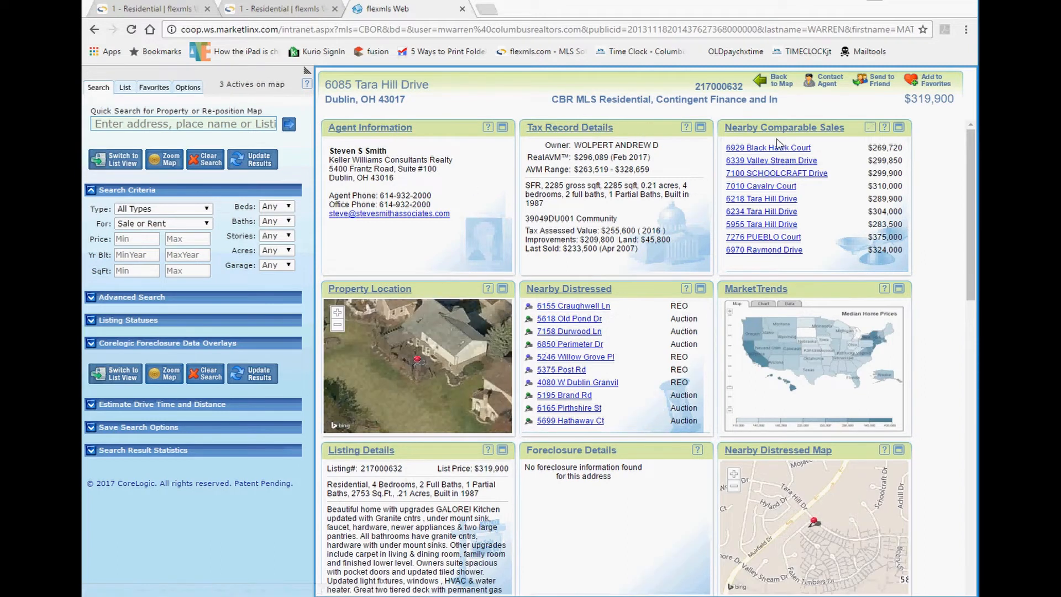
{"action": "scroll", "coordinate": [641, 324], "scroll_direction": "down", "scroll_amount": 3}
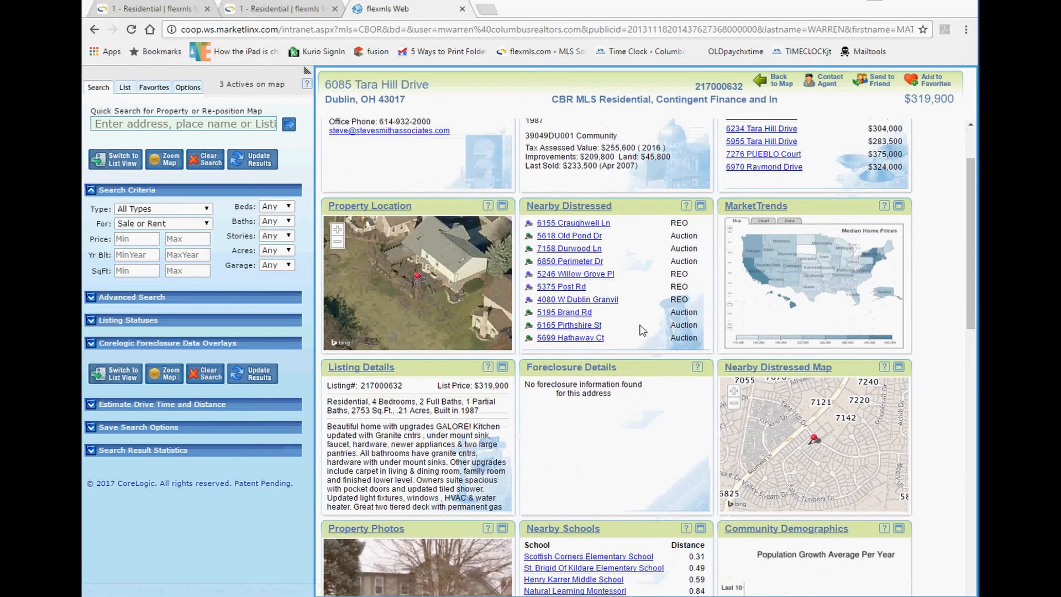
{"action": "scroll", "coordinate": [641, 326], "scroll_direction": "down", "scroll_amount": 10}
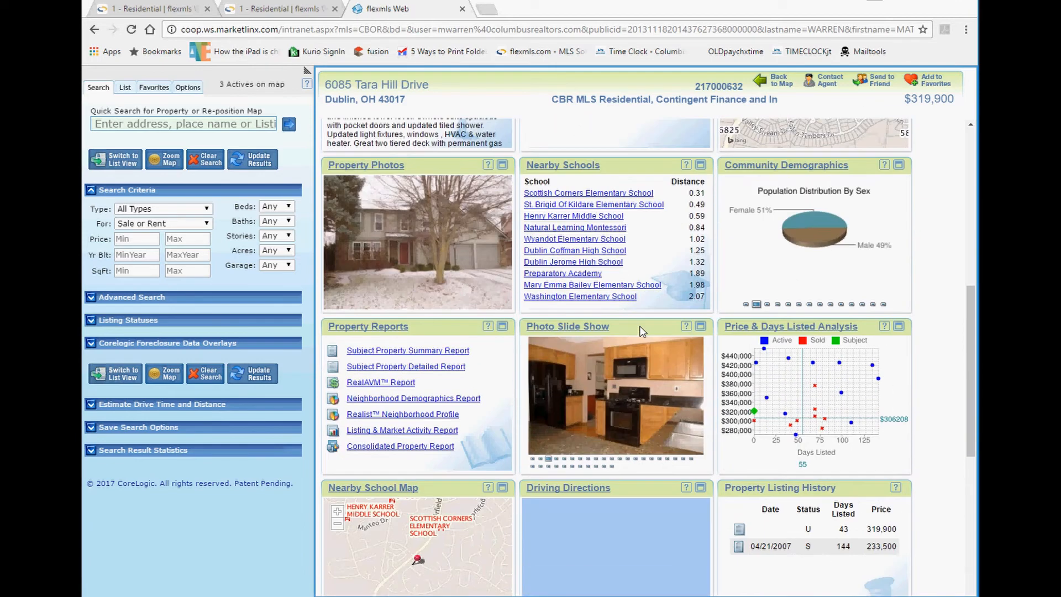
{"action": "scroll", "coordinate": [644, 330], "scroll_direction": "down", "scroll_amount": 1}
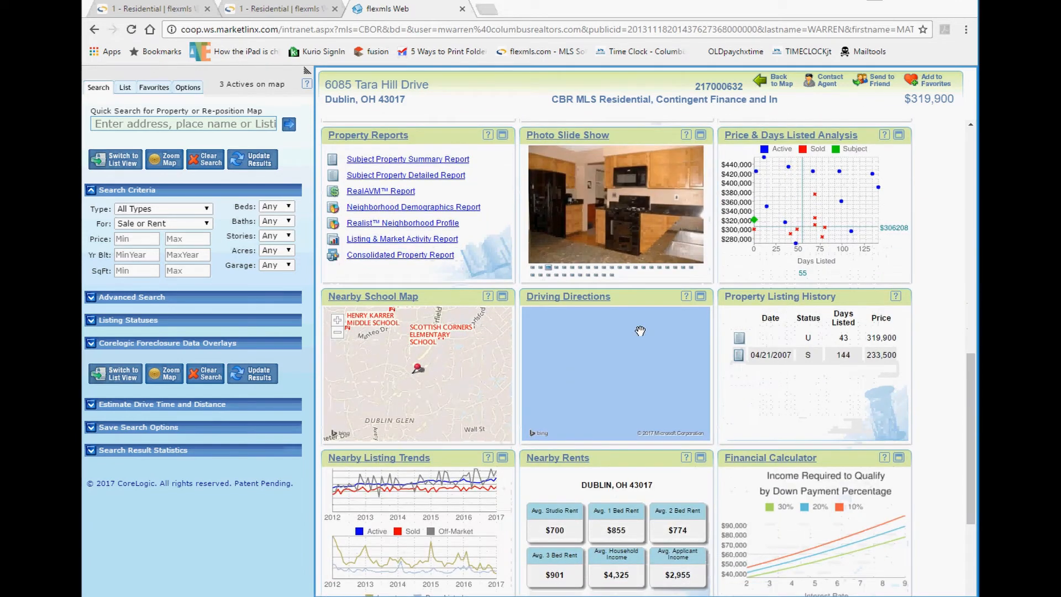
{"action": "scroll", "coordinate": [557, 304], "scroll_direction": "up", "scroll_amount": 7}
{"action": "scroll", "coordinate": [557, 304], "scroll_direction": "down", "scroll_amount": 4}
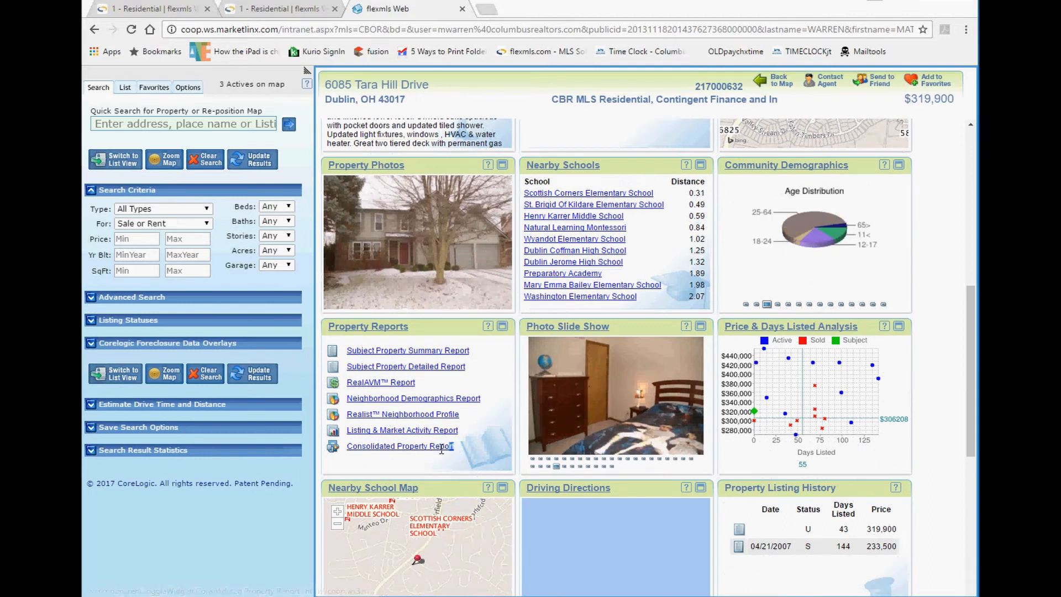
{"action": "left_click_drag", "start_coordinate": [441, 450], "coordinate": [359, 444]}
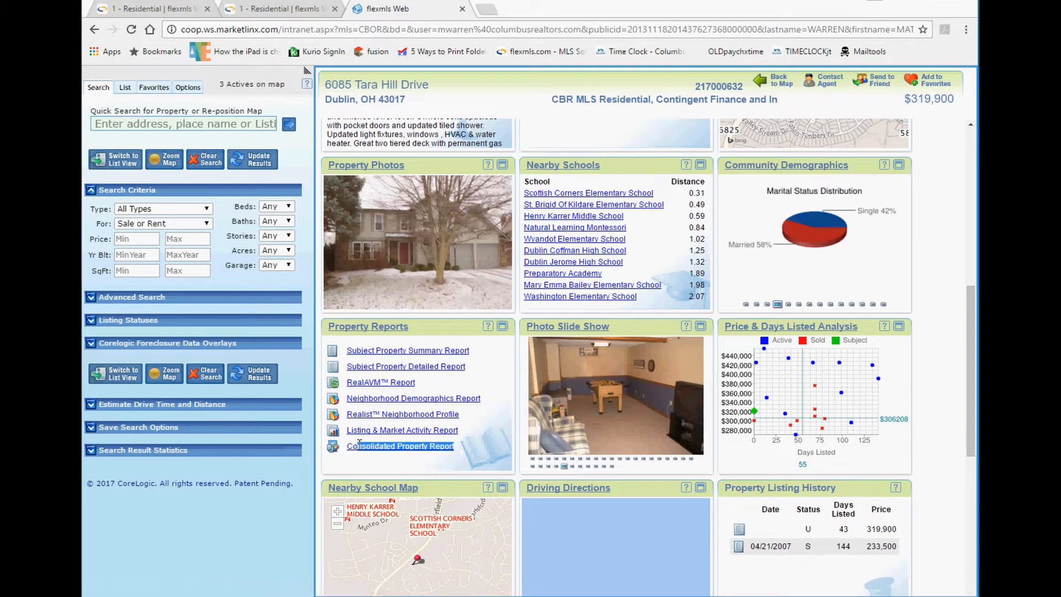
{"action": "left_click", "coordinate": [369, 451]}
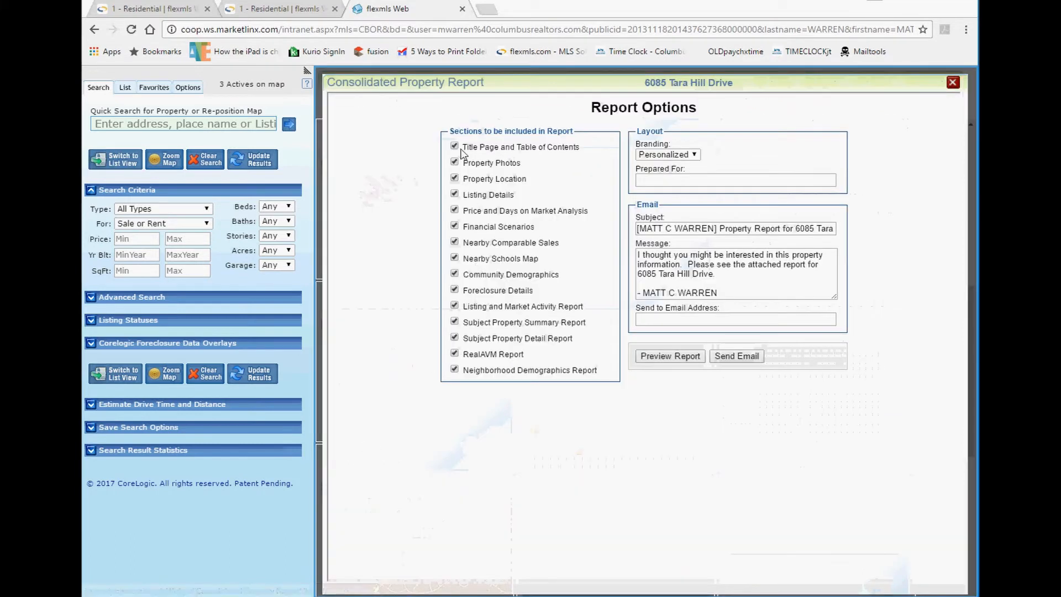
{"action": "left_click_drag", "start_coordinate": [437, 127], "coordinate": [588, 364]}
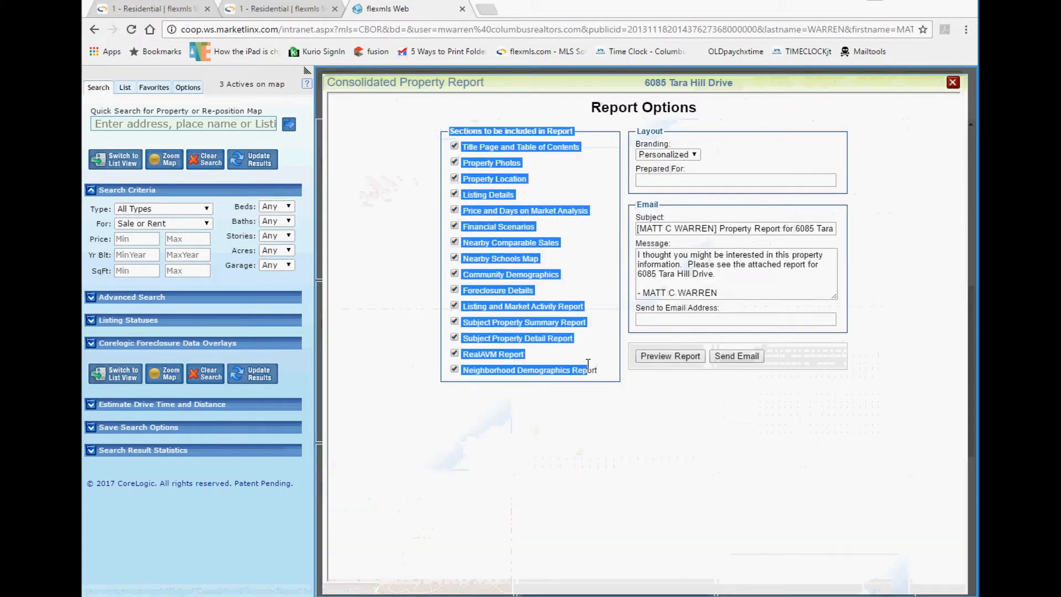
{"action": "left_click", "coordinate": [658, 421]}
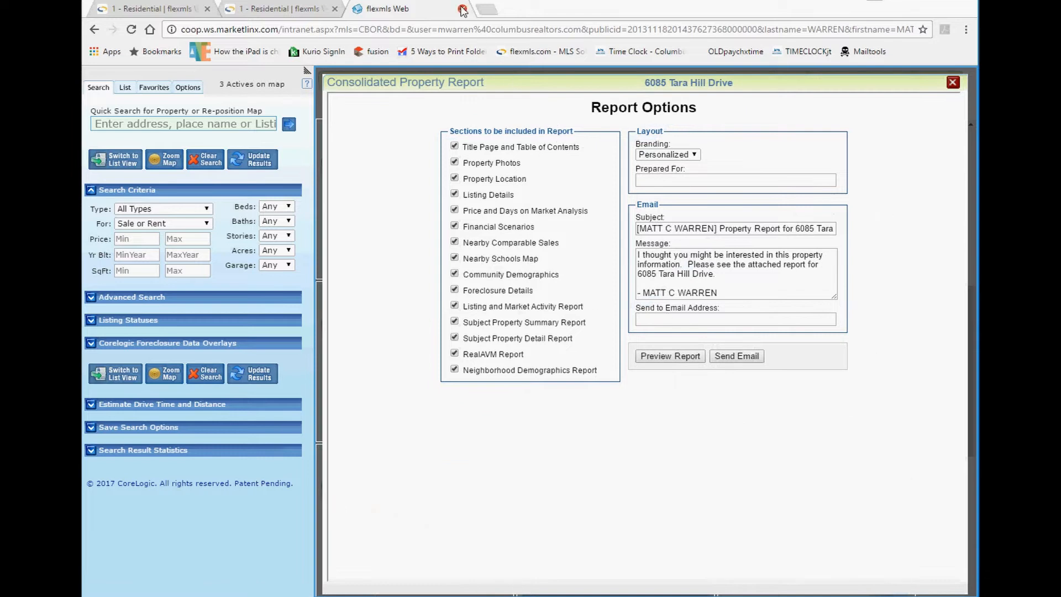
{"action": "left_click", "coordinate": [462, 9]}
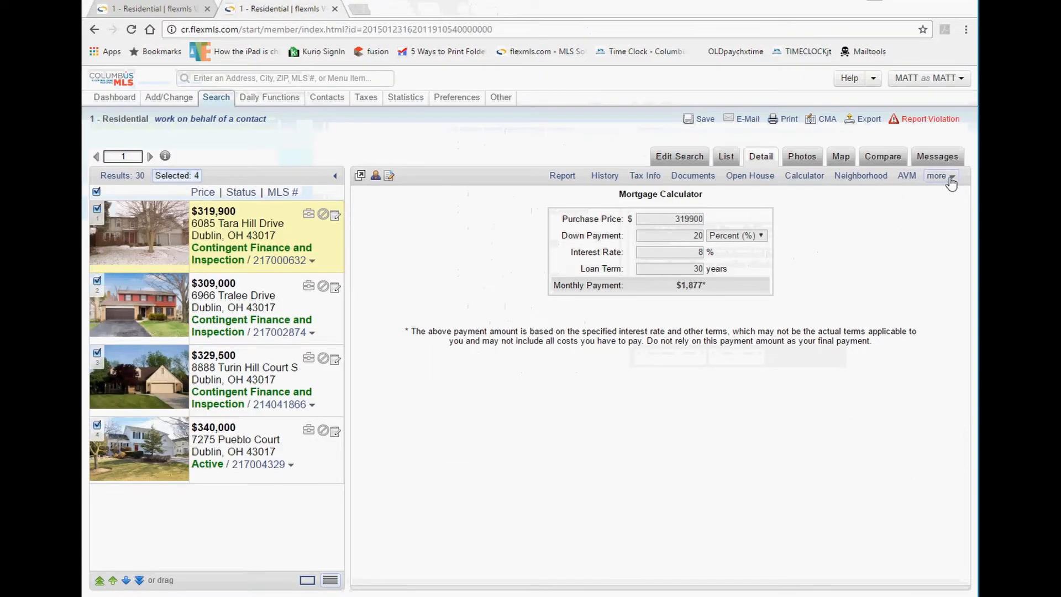
{"action": "mouse_move", "coordinate": [951, 182]}
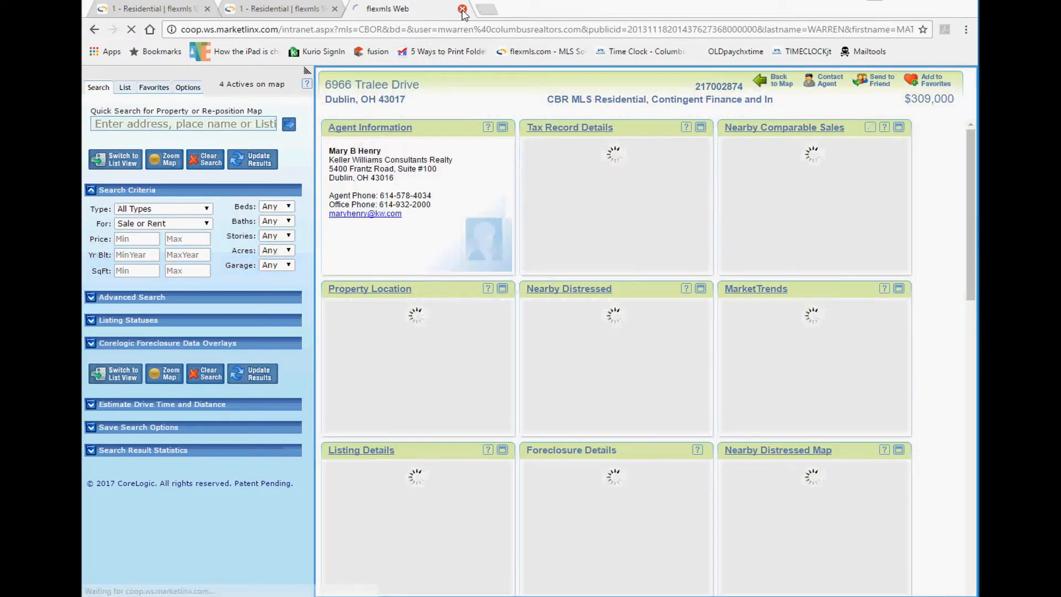
{"action": "left_click", "coordinate": [462, 9]}
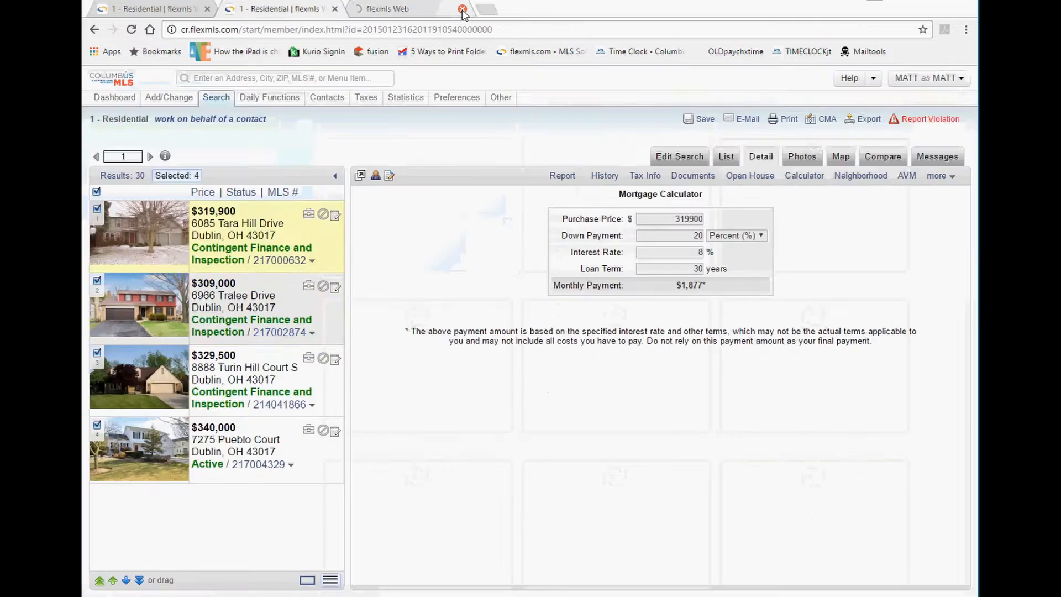
{"action": "left_click", "coordinate": [949, 178]}
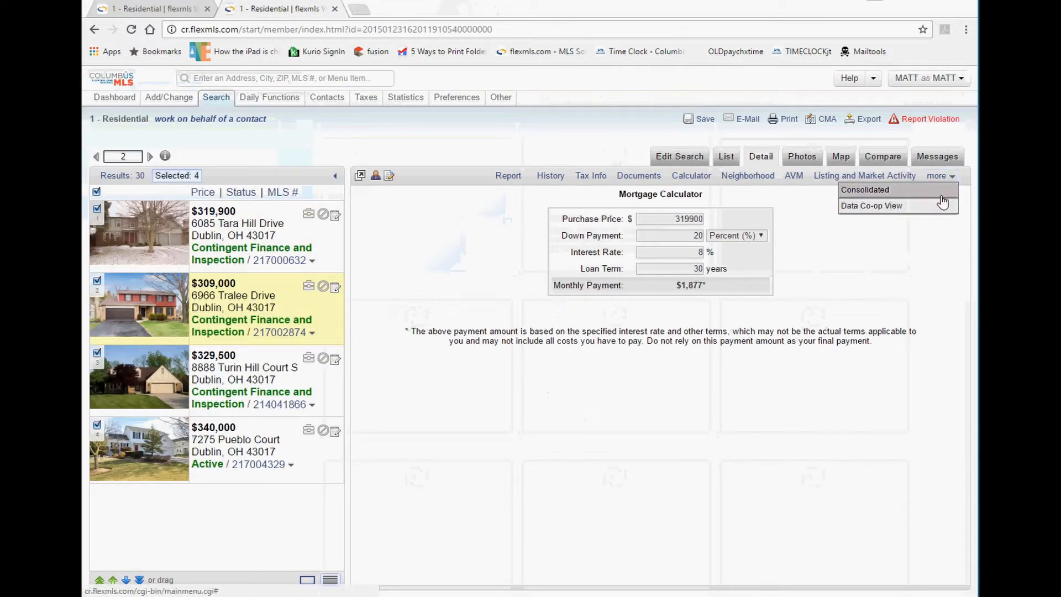
{"action": "left_click", "coordinate": [503, 176]}
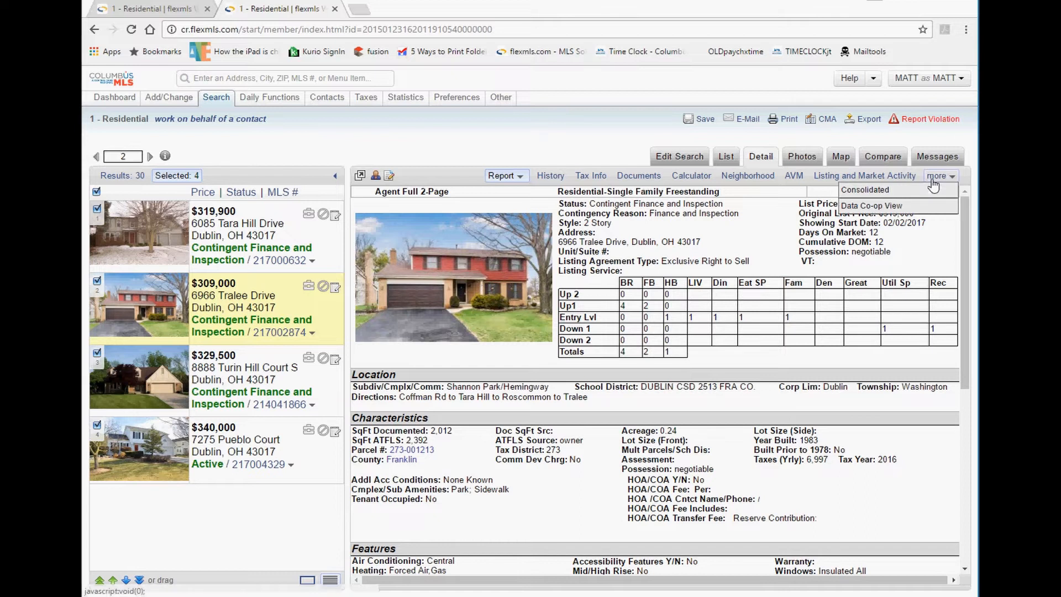
{"action": "left_click", "coordinate": [272, 228]}
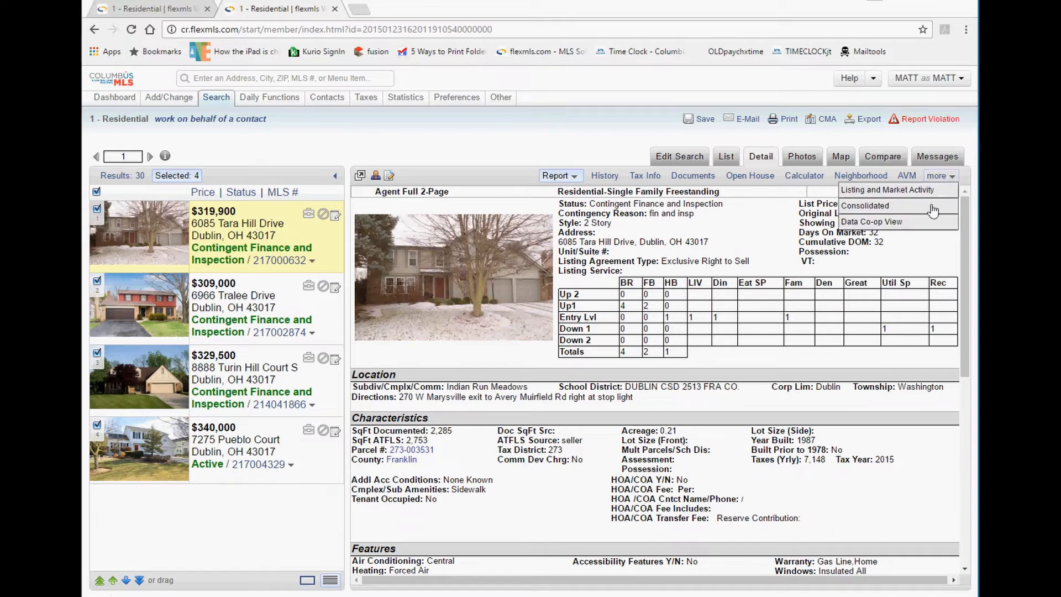
{"action": "left_click", "coordinate": [252, 386]}
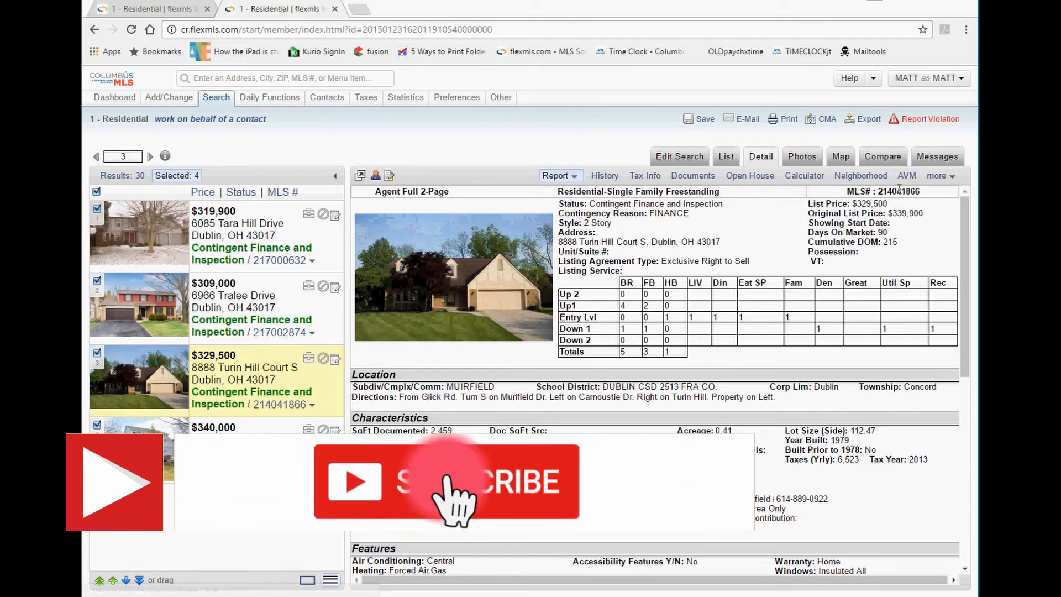
{"action": "mouse_move", "coordinate": [940, 178]}
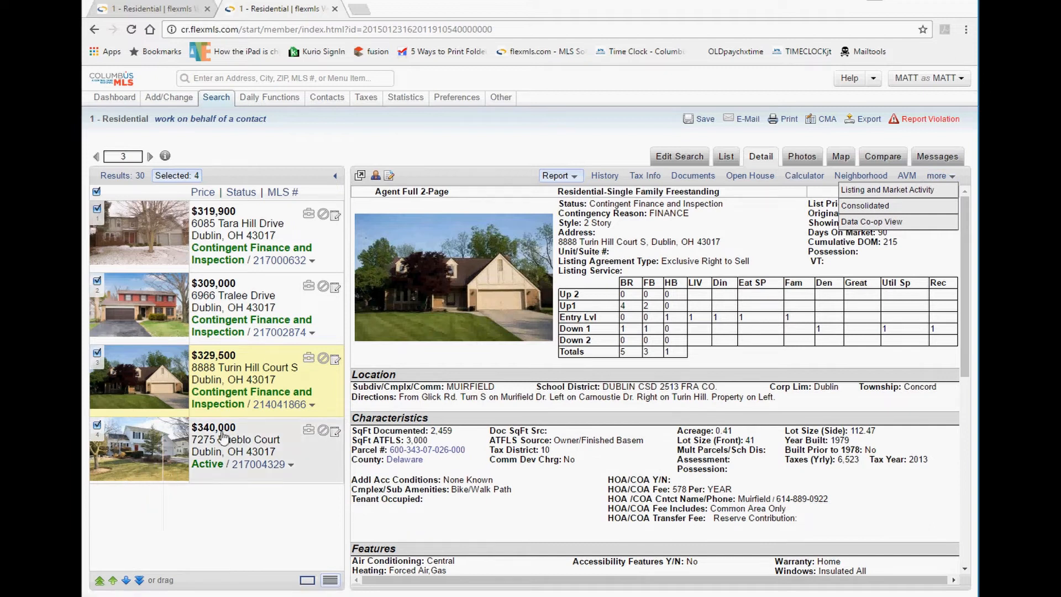
{"action": "left_click", "coordinate": [224, 439]}
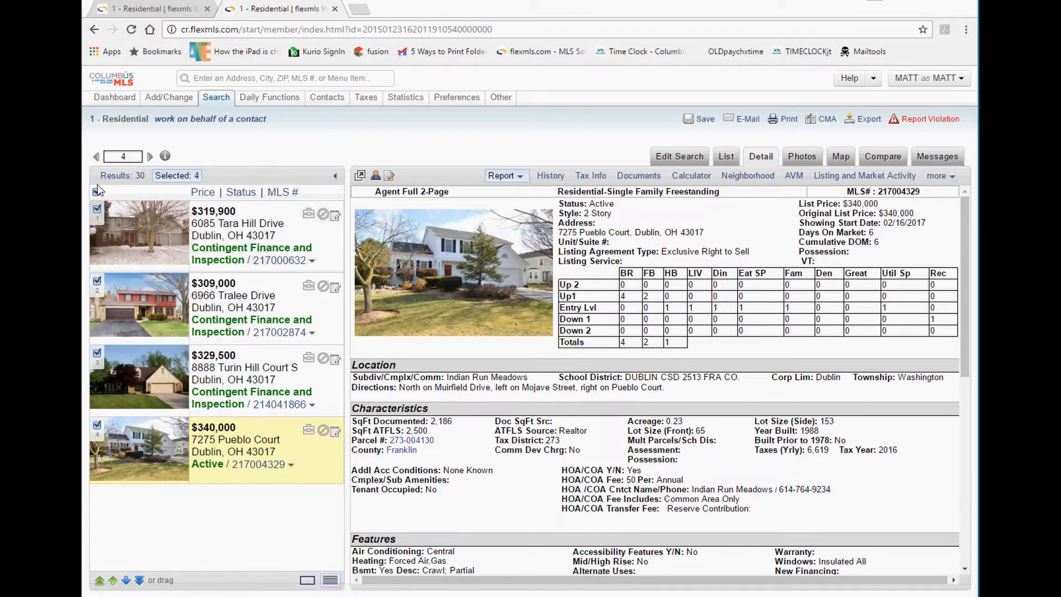
List all 30 search results and open the additional listing reports menu a few times.
{"action": "left_click", "coordinate": [122, 175]}
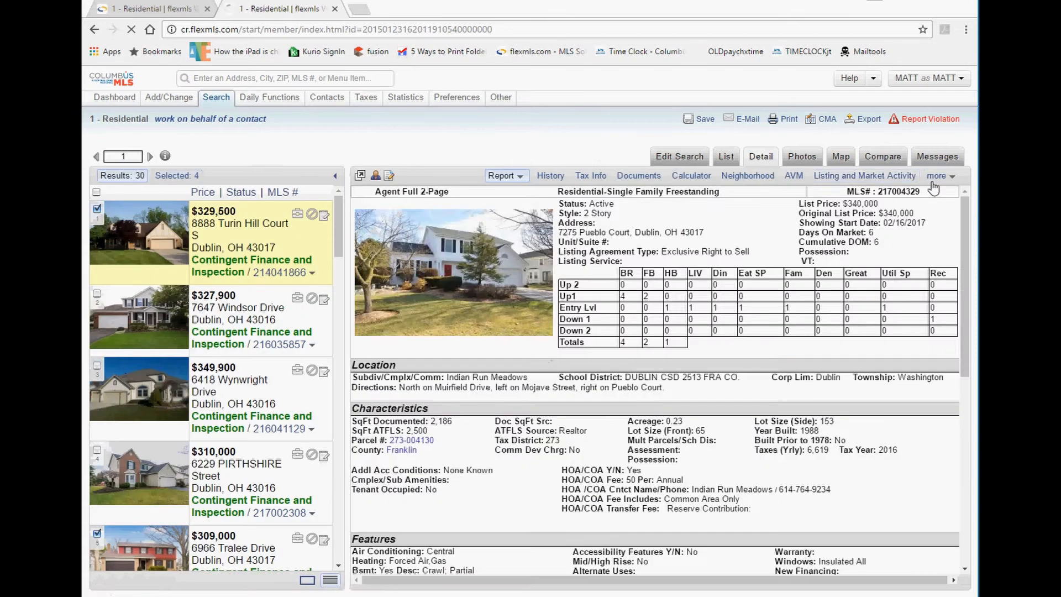
{"action": "left_click", "coordinate": [937, 176]}
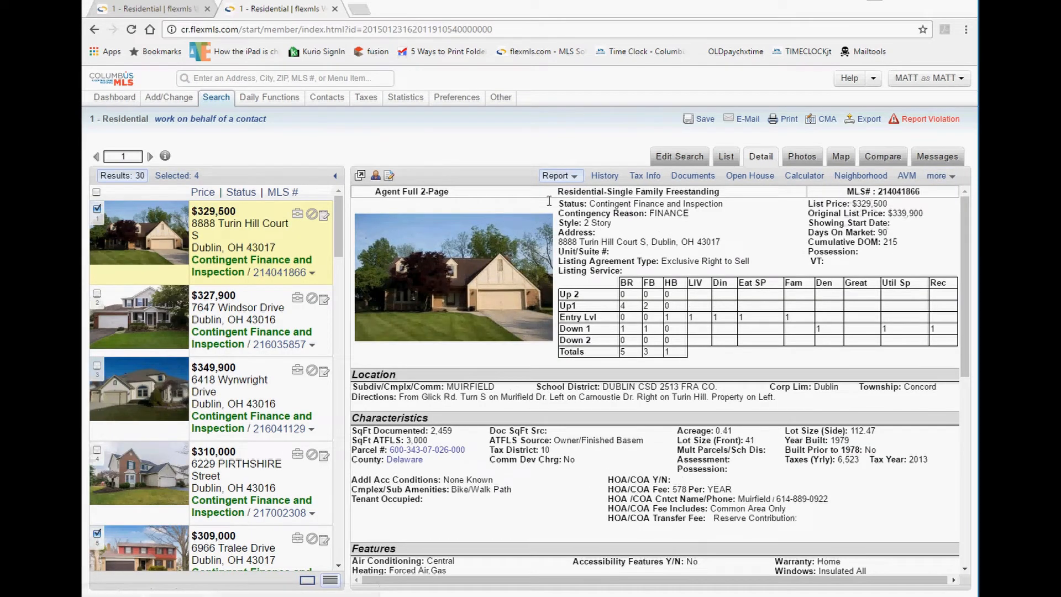
{"action": "left_click", "coordinate": [940, 177]}
{"action": "left_click", "coordinate": [941, 186]}
{"action": "left_click", "coordinate": [938, 176]}
{"action": "left_click", "coordinate": [808, 160]}
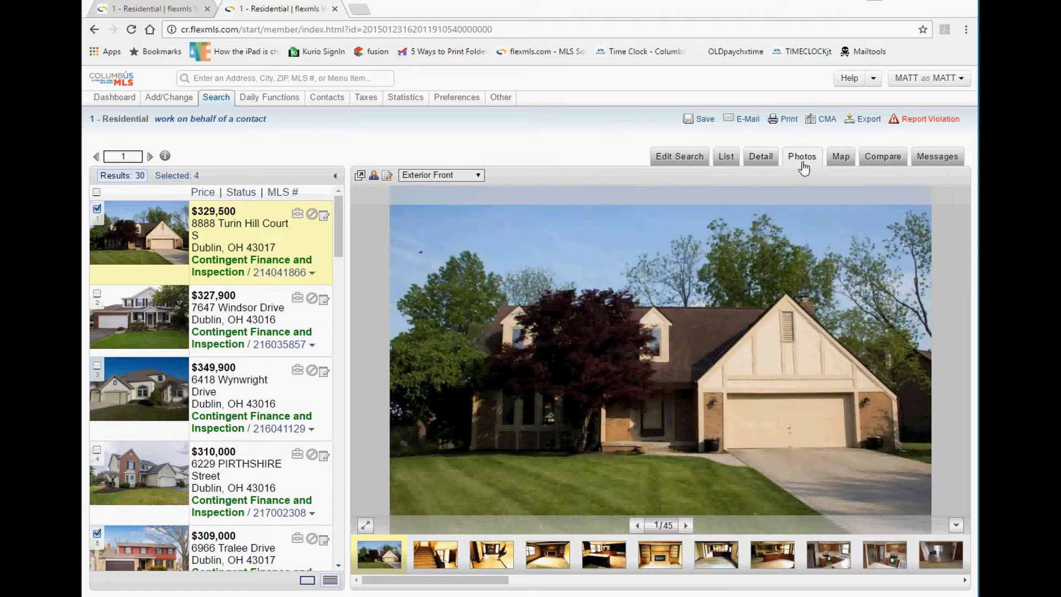
{"action": "left_click", "coordinate": [686, 526]}
{"action": "left_click", "coordinate": [686, 526]}
{"action": "left_click", "coordinate": [685, 526]}
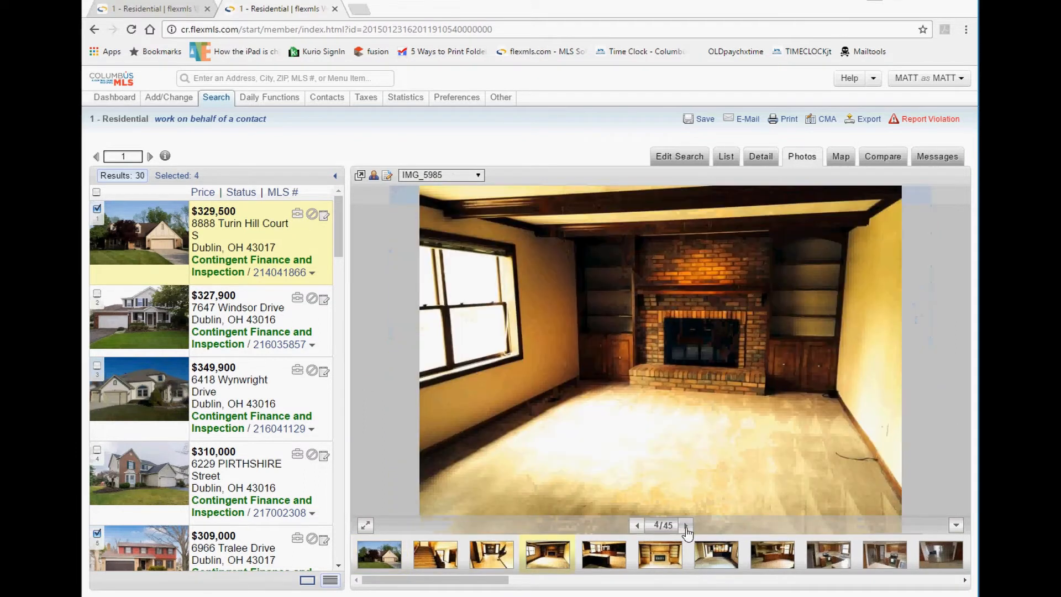
{"action": "left_click", "coordinate": [685, 526]}
{"action": "left_click", "coordinate": [686, 526]}
{"action": "left_click", "coordinate": [686, 526]}
{"action": "left_click", "coordinate": [686, 526]}
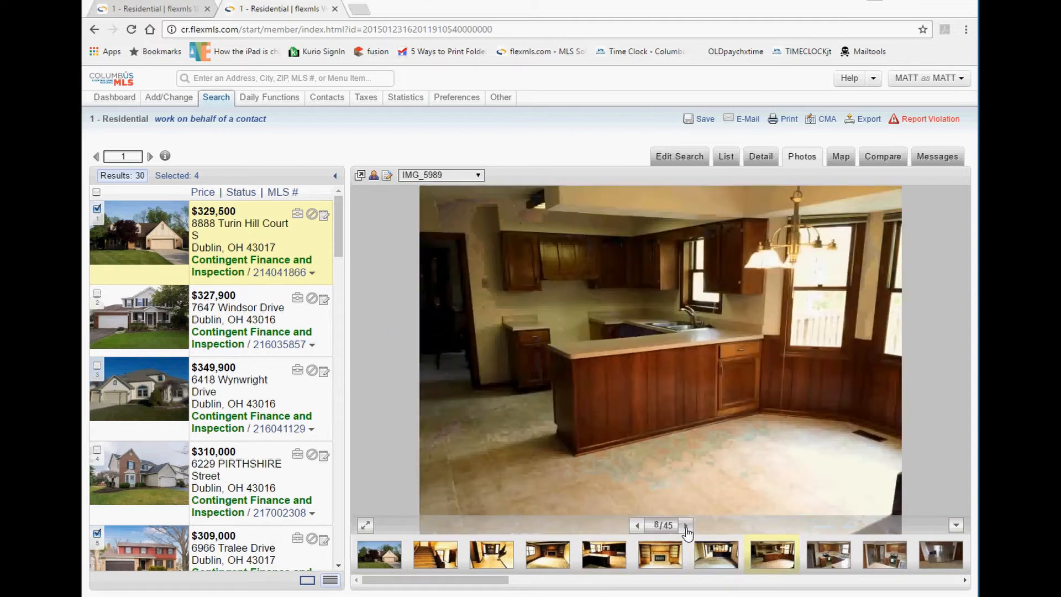
{"action": "left_click", "coordinate": [686, 526]}
{"action": "left_click", "coordinate": [686, 526]}
{"action": "left_click", "coordinate": [686, 526]}
{"action": "left_click", "coordinate": [686, 526]}
{"action": "left_click", "coordinate": [686, 526]}
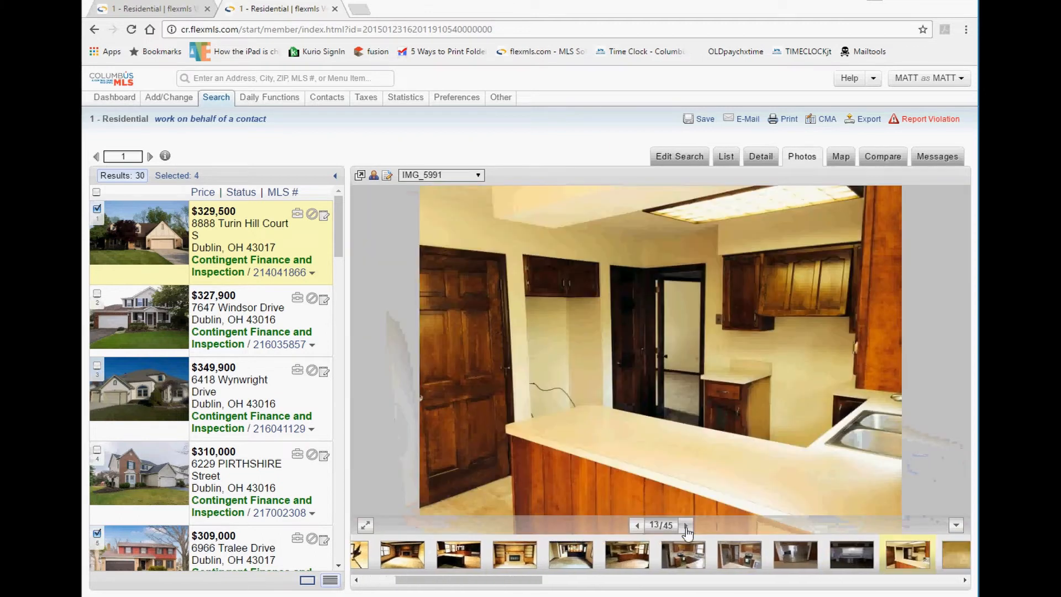
{"action": "left_click", "coordinate": [686, 526]}
{"action": "left_click", "coordinate": [685, 526]}
{"action": "left_click", "coordinate": [686, 526]}
{"action": "left_click", "coordinate": [685, 526]}
{"action": "left_click", "coordinate": [686, 526]}
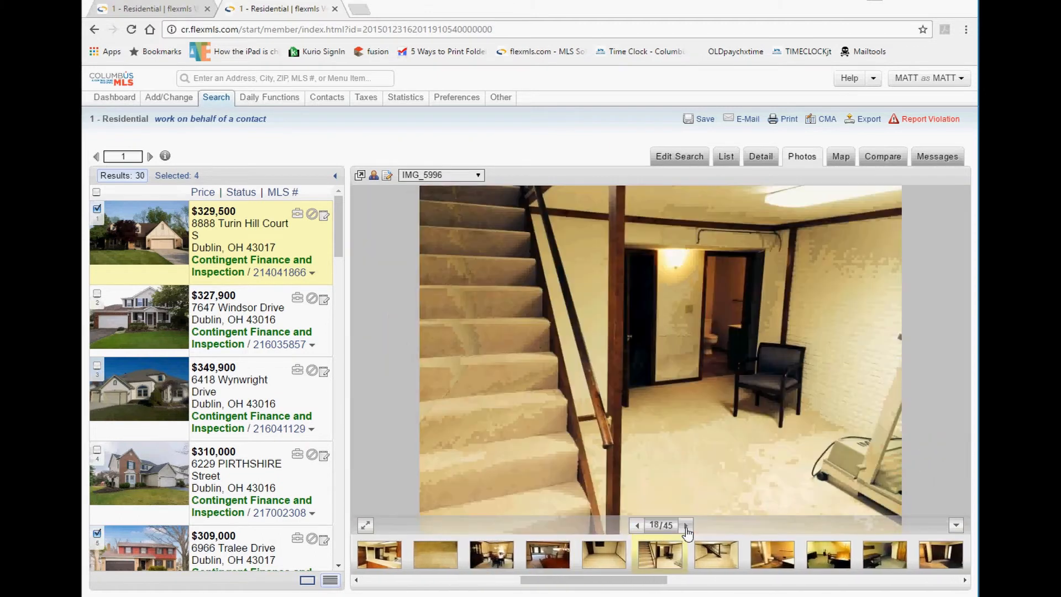
{"action": "left_click", "coordinate": [685, 526]}
{"action": "left_click", "coordinate": [685, 526]}
{"action": "left_click", "coordinate": [686, 526]}
{"action": "left_click", "coordinate": [686, 526]}
{"action": "left_click", "coordinate": [685, 526]}
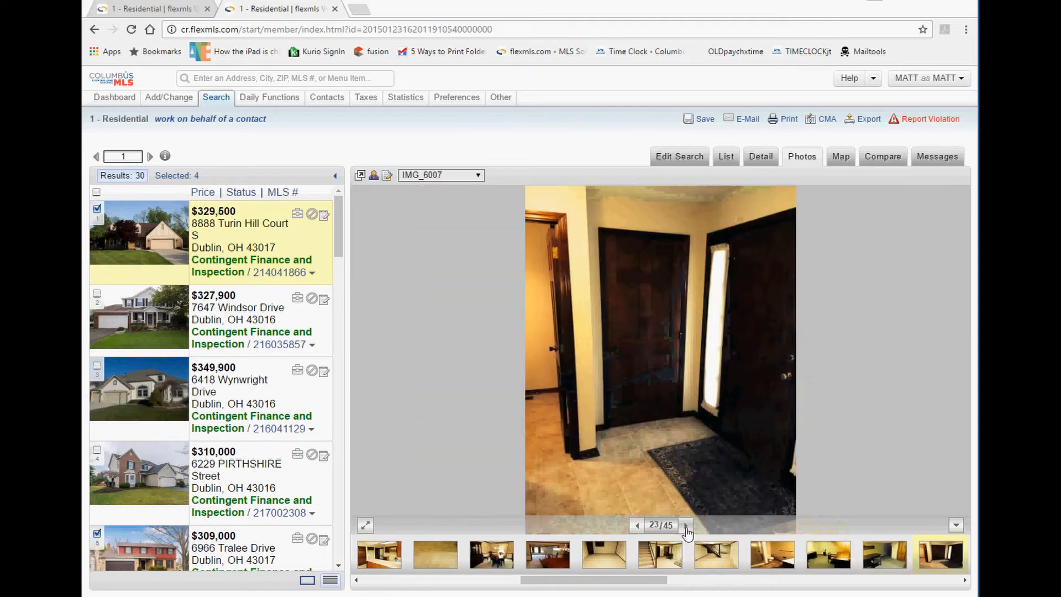
{"action": "left_click", "coordinate": [685, 527]}
{"action": "left_click", "coordinate": [637, 525]}
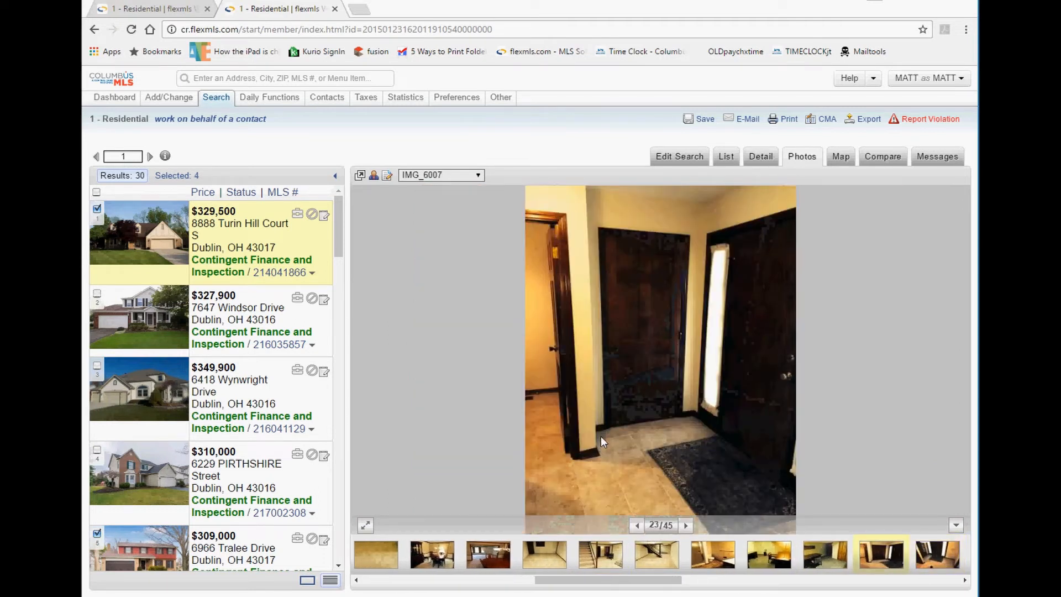
{"action": "left_click", "coordinate": [365, 526]}
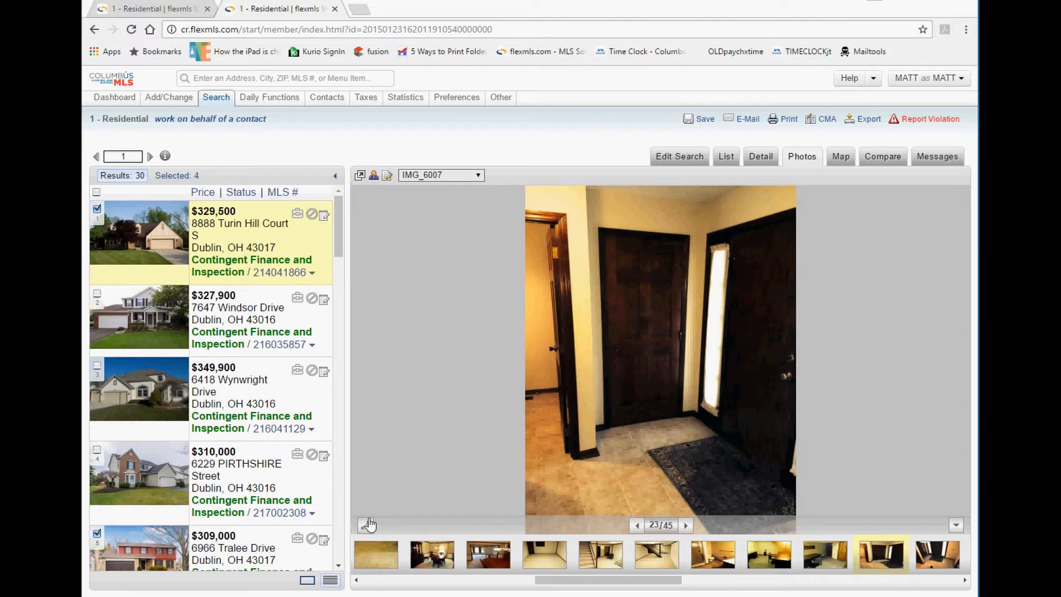
View the entry photo full screen, advance one photo, and exit full screen.
{"action": "left_click", "coordinate": [367, 527]}
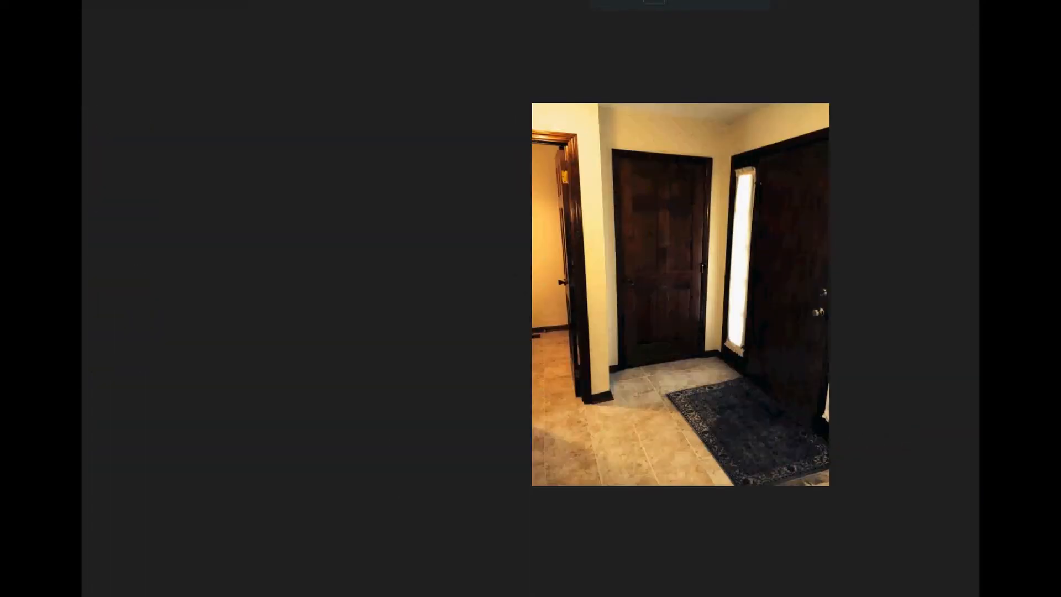
{"action": "key", "text": "Right"}
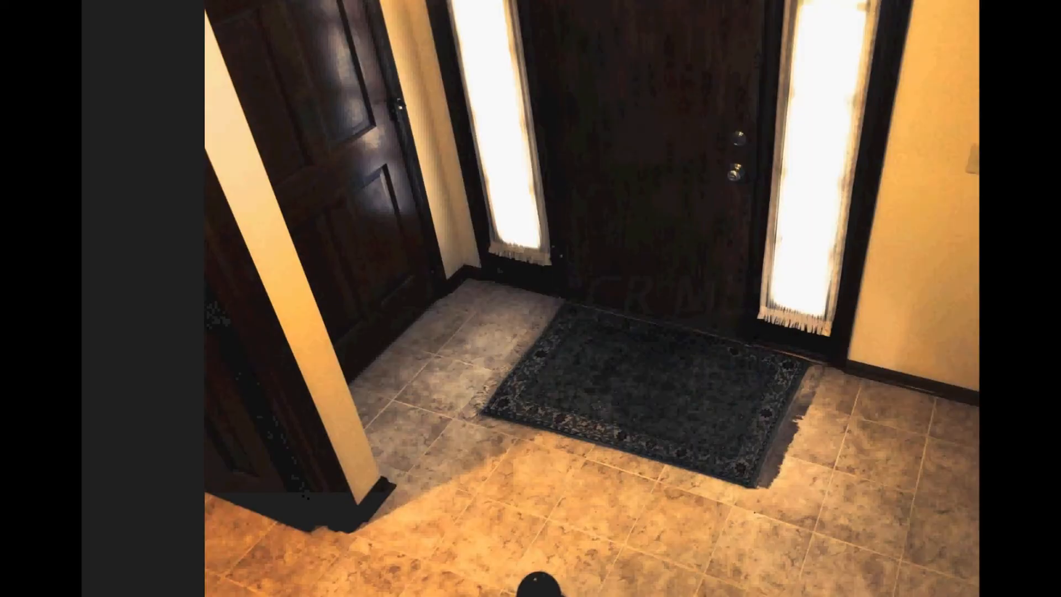
{"action": "key", "text": "Escape"}
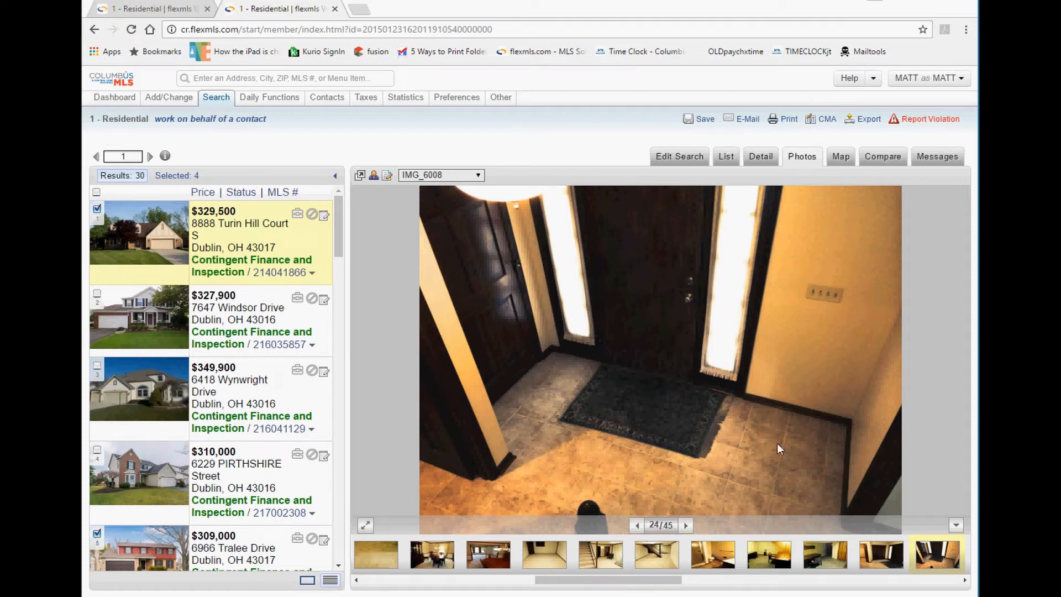
Hide and restore thumbnails, then browse bathroom photos 26 through 33.
{"action": "left_click", "coordinate": [956, 527]}
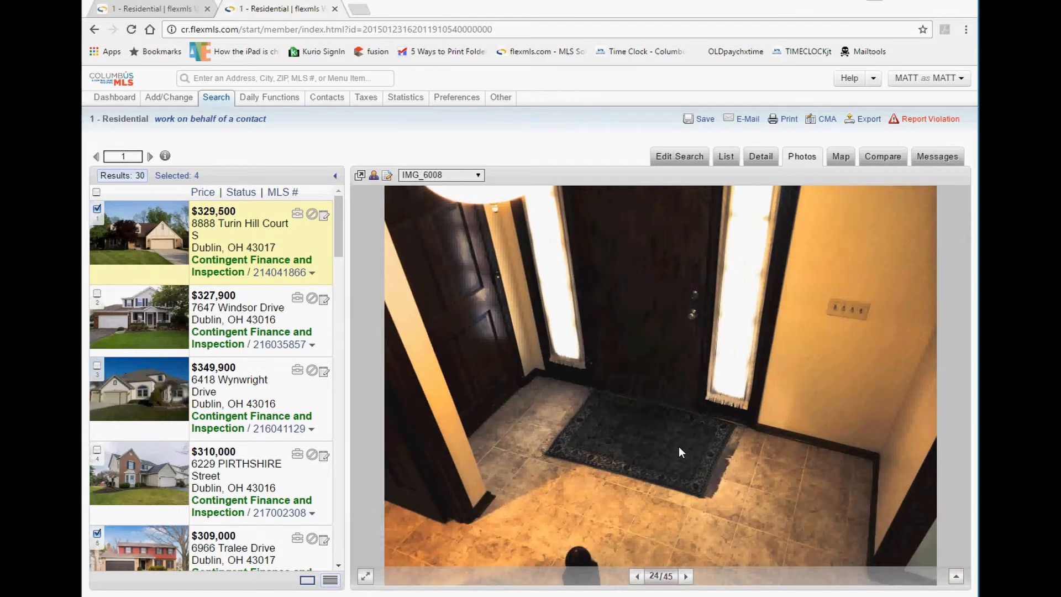
{"action": "left_click", "coordinate": [956, 580]}
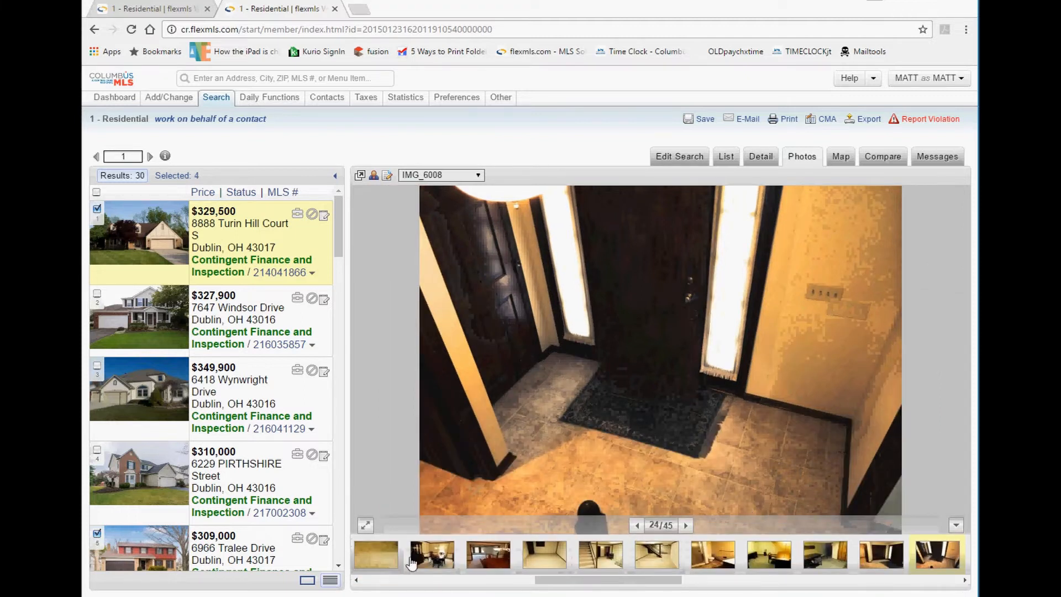
{"action": "left_click", "coordinate": [694, 580]}
{"action": "left_click", "coordinate": [777, 562]}
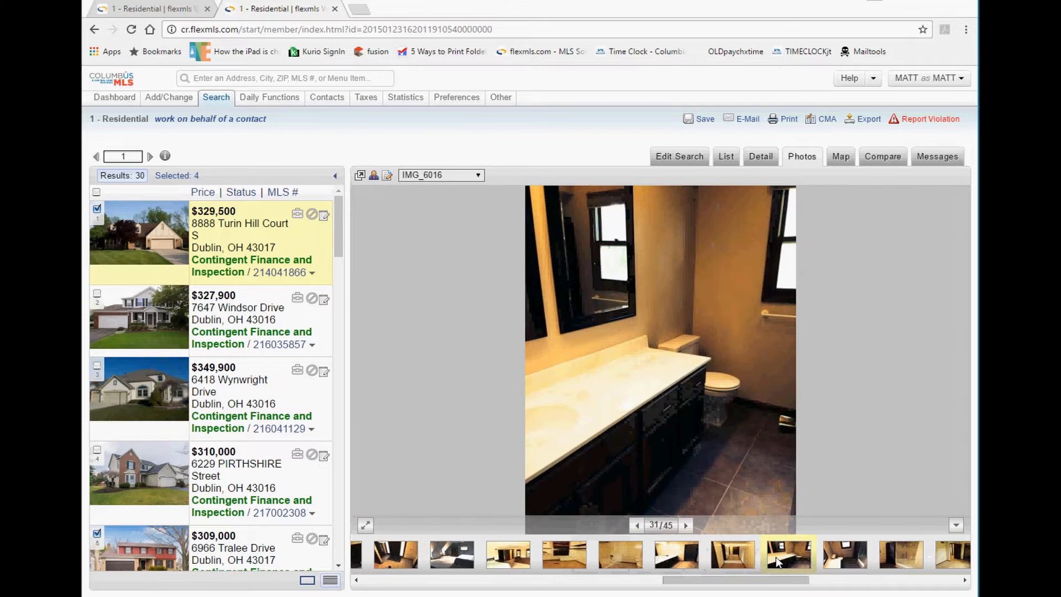
{"action": "left_click", "coordinate": [670, 559]}
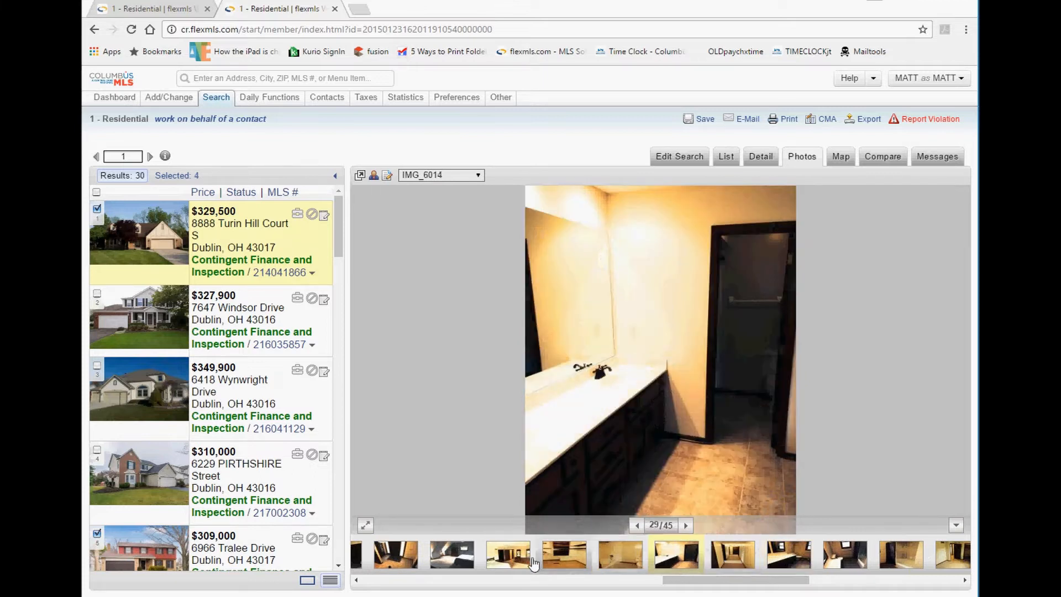
{"action": "left_click", "coordinate": [516, 560]}
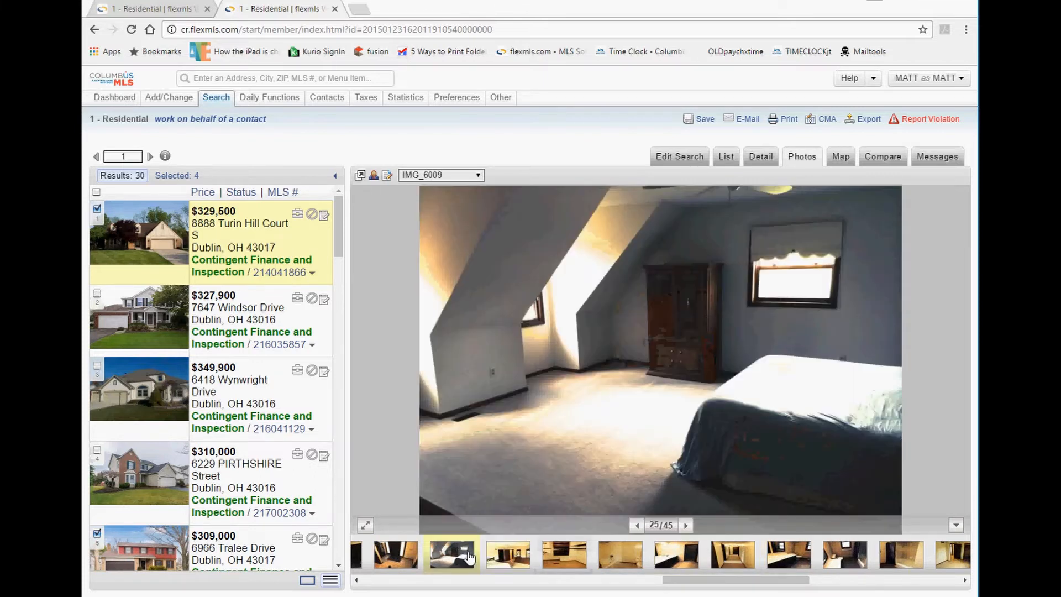
{"action": "left_click", "coordinate": [685, 525]}
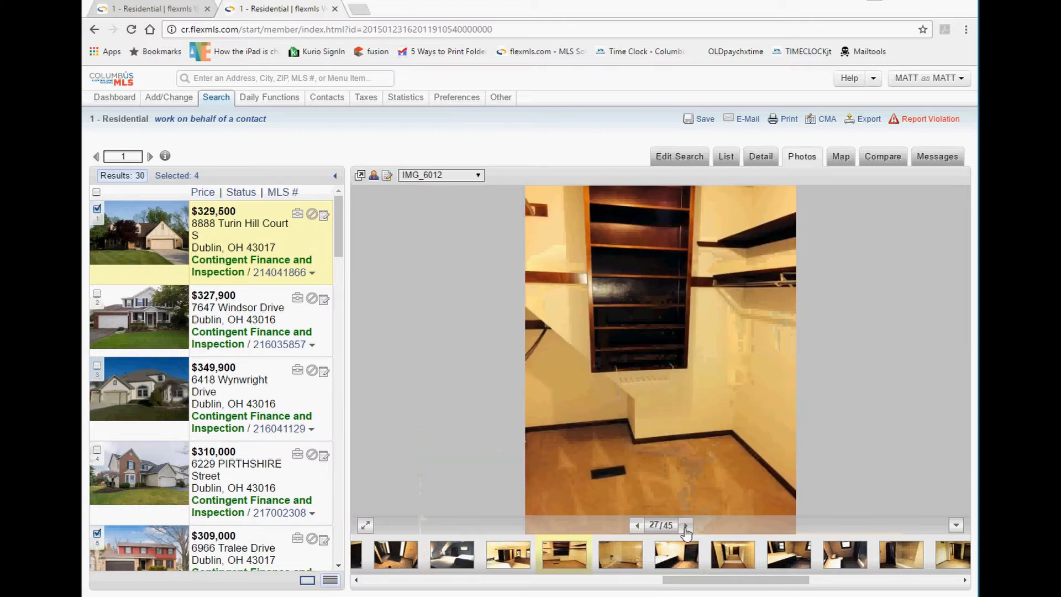
{"action": "left_click", "coordinate": [685, 525]}
{"action": "left_click", "coordinate": [781, 561]}
{"action": "left_click", "coordinate": [842, 561]}
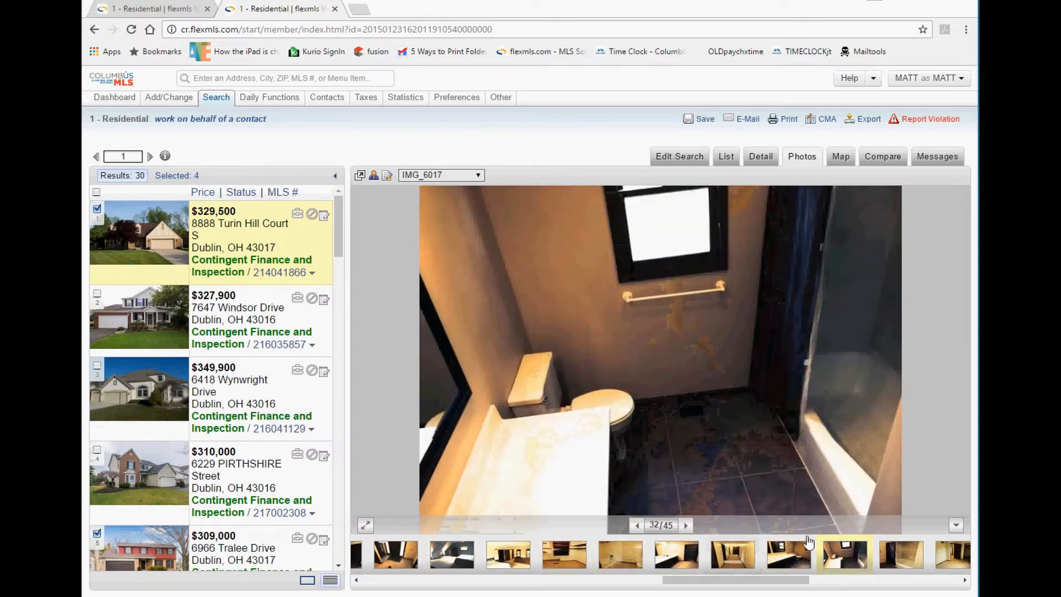
{"action": "left_click", "coordinate": [901, 561]}
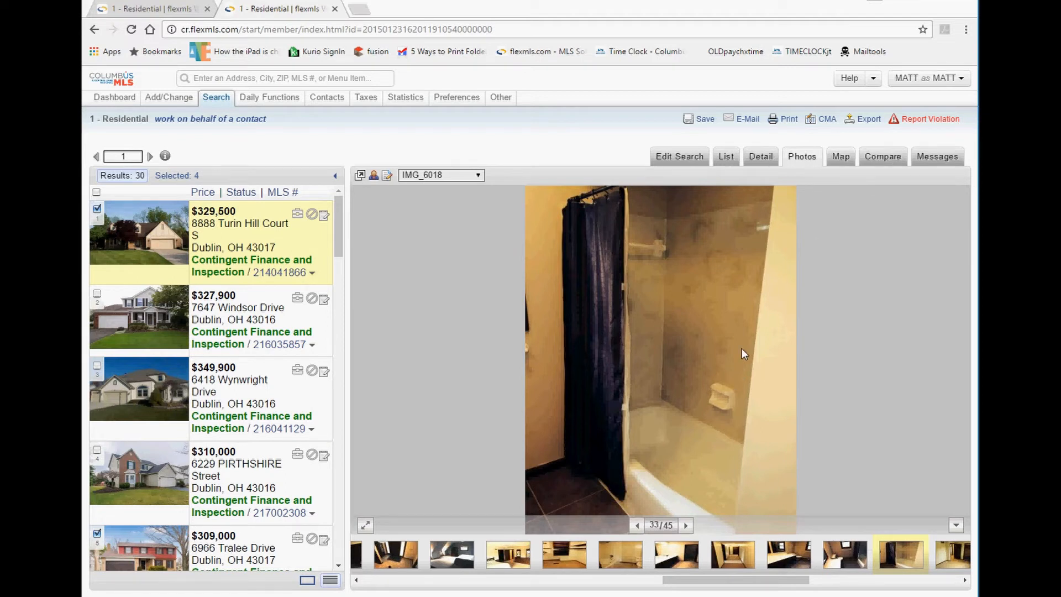
Jump by photo name to the fireplace and refrigerator shots, then back to Exterior Front.
{"action": "left_click", "coordinate": [458, 177]}
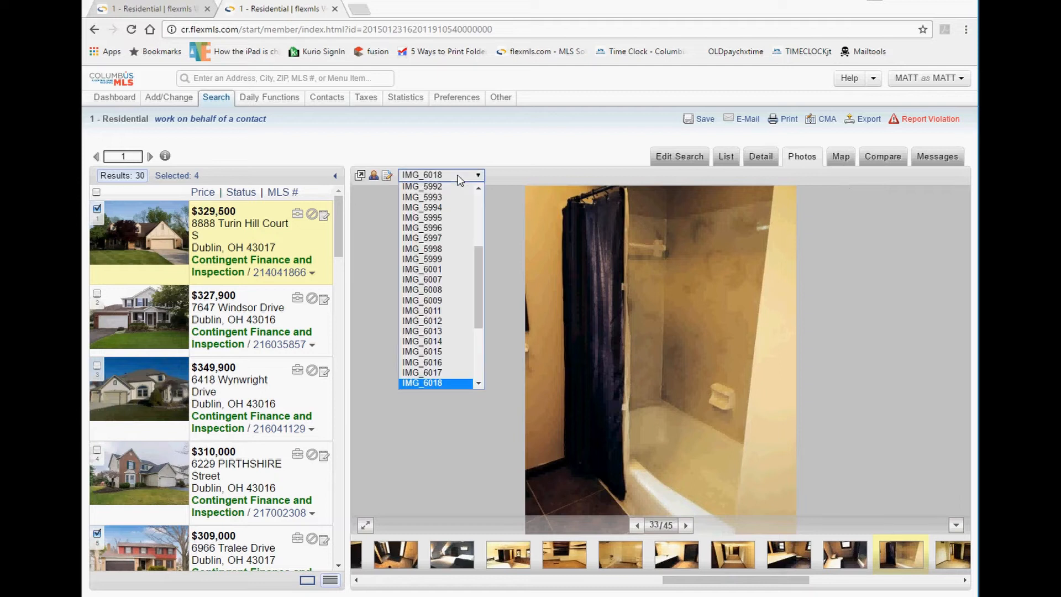
{"action": "scroll", "coordinate": [478, 216], "scroll_direction": "up", "scroll_amount": 5}
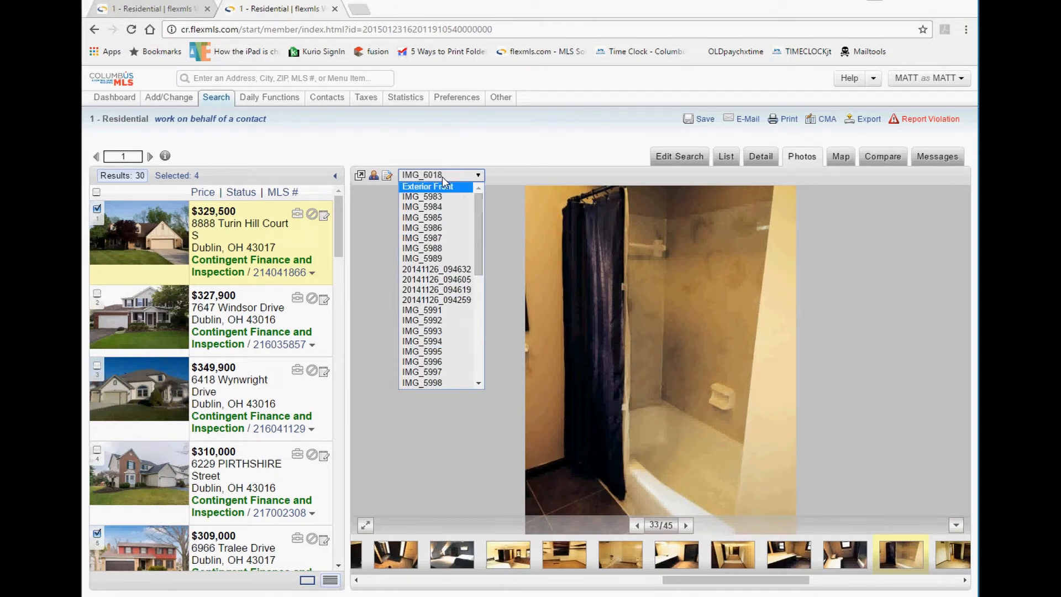
{"action": "left_click", "coordinate": [437, 218]}
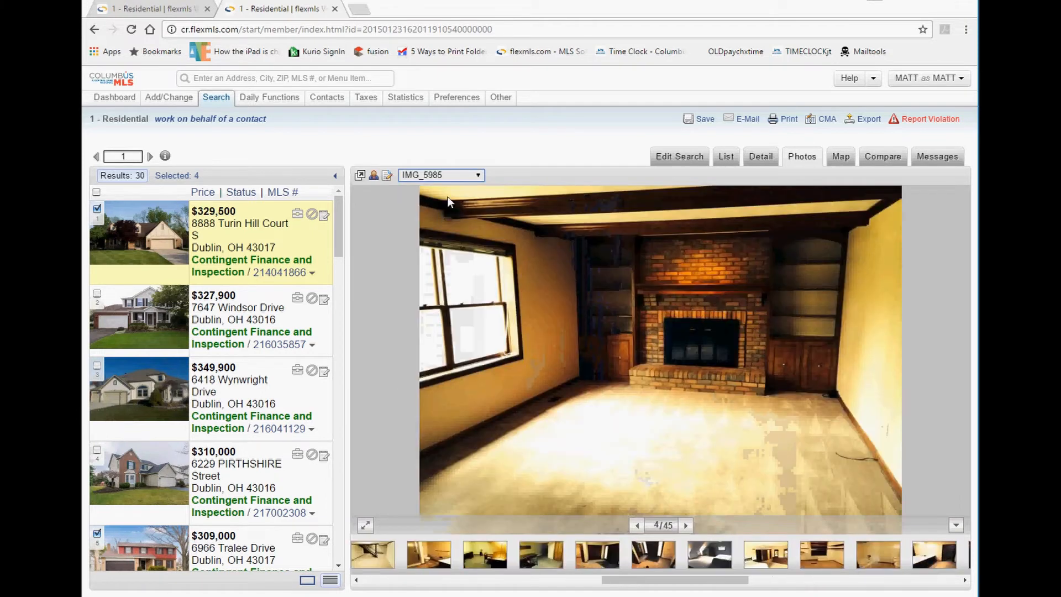
{"action": "left_click", "coordinate": [456, 176]}
{"action": "left_click", "coordinate": [456, 295]}
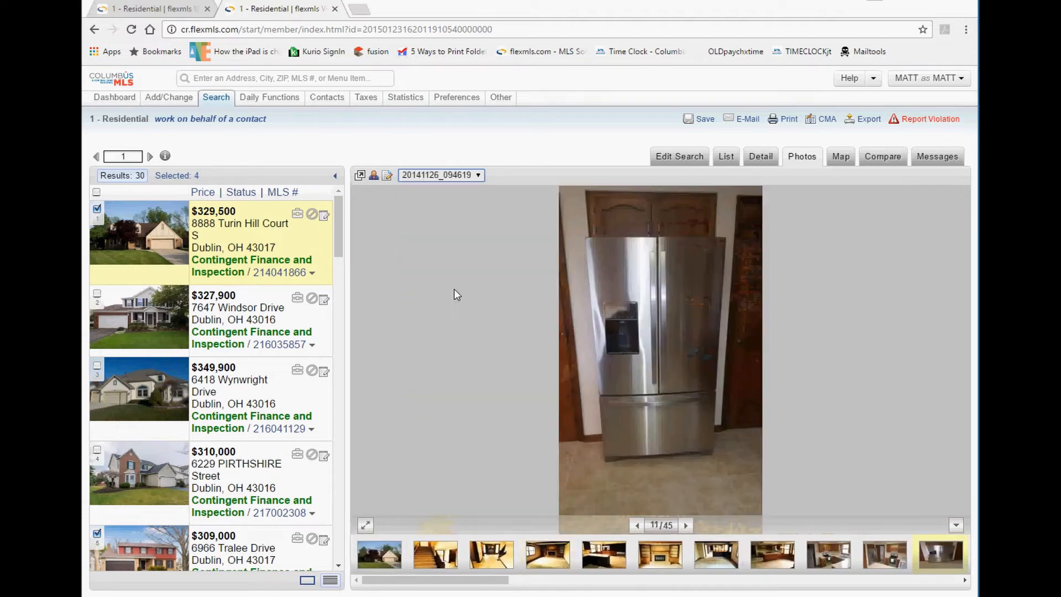
{"action": "left_click", "coordinate": [479, 177]}
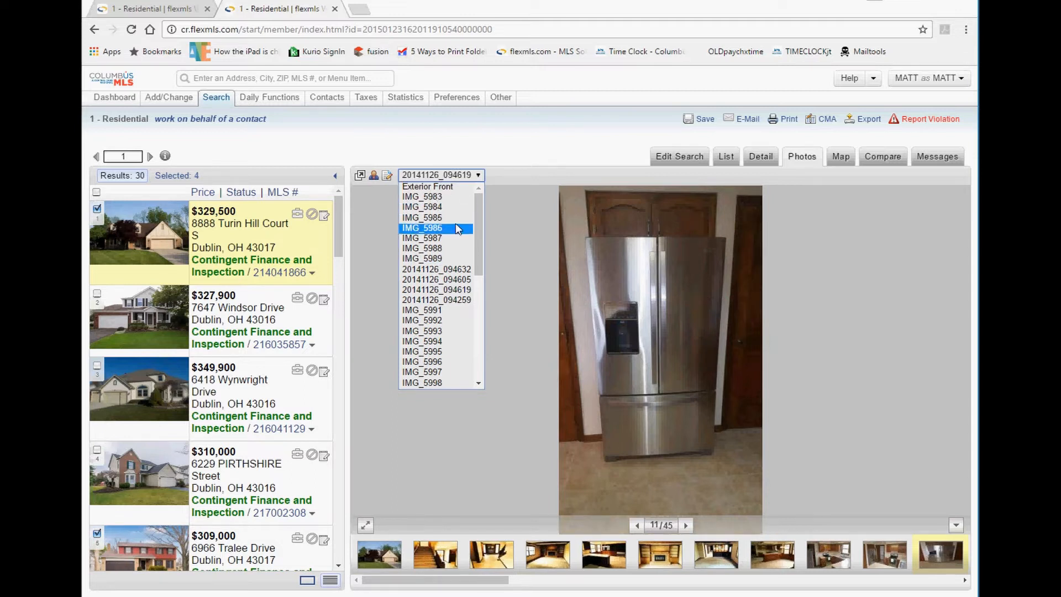
{"action": "left_click", "coordinate": [428, 187]}
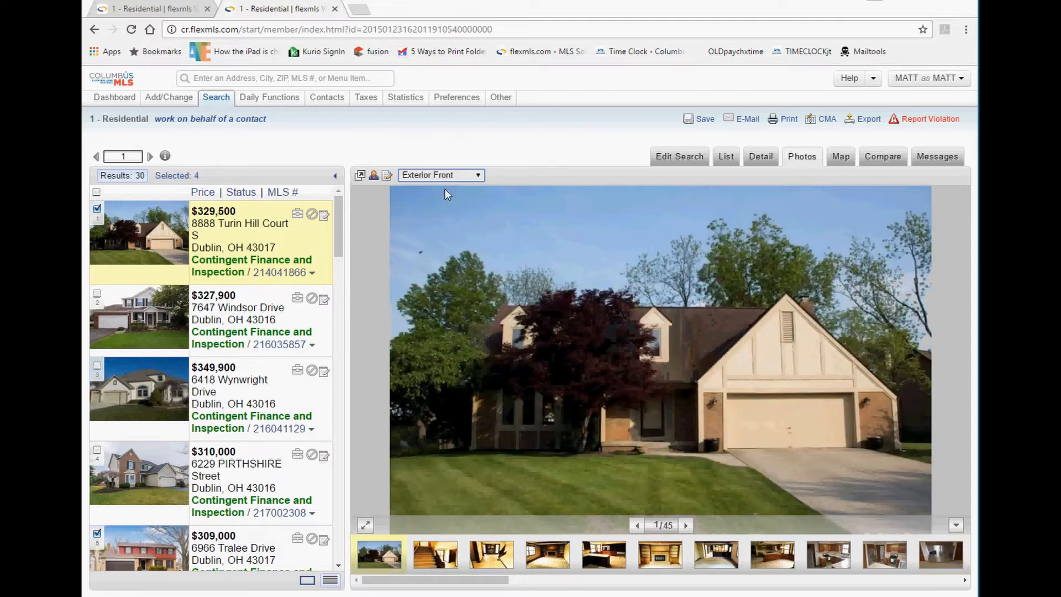
{"action": "left_click", "coordinate": [478, 175]}
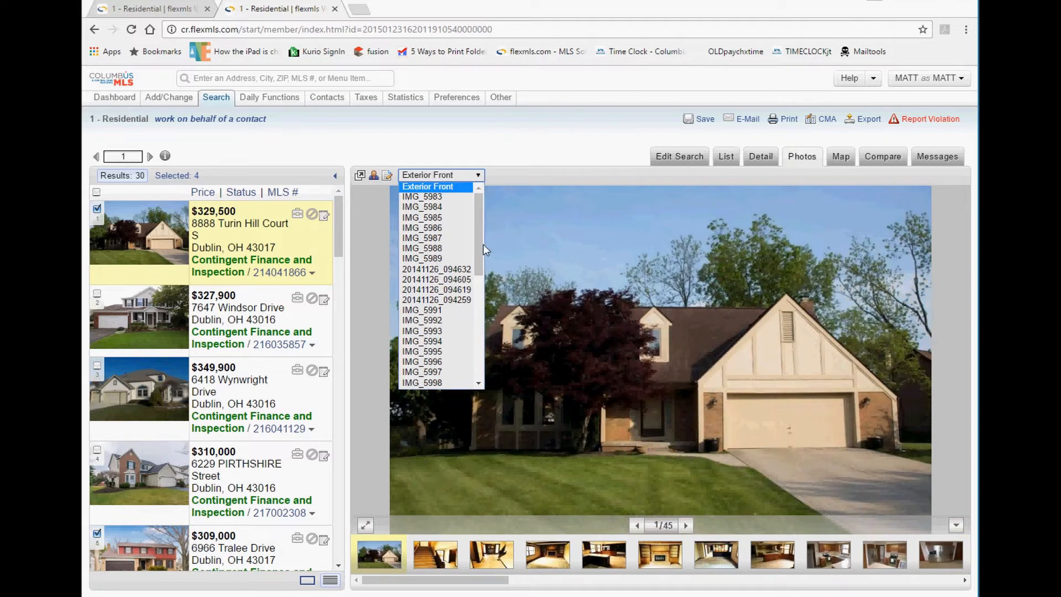
{"action": "scroll", "coordinate": [476, 255], "scroll_direction": "down", "scroll_amount": 7}
{"action": "scroll", "coordinate": [471, 212], "scroll_direction": "up", "scroll_amount": 7}
{"action": "left_click", "coordinate": [526, 177]}
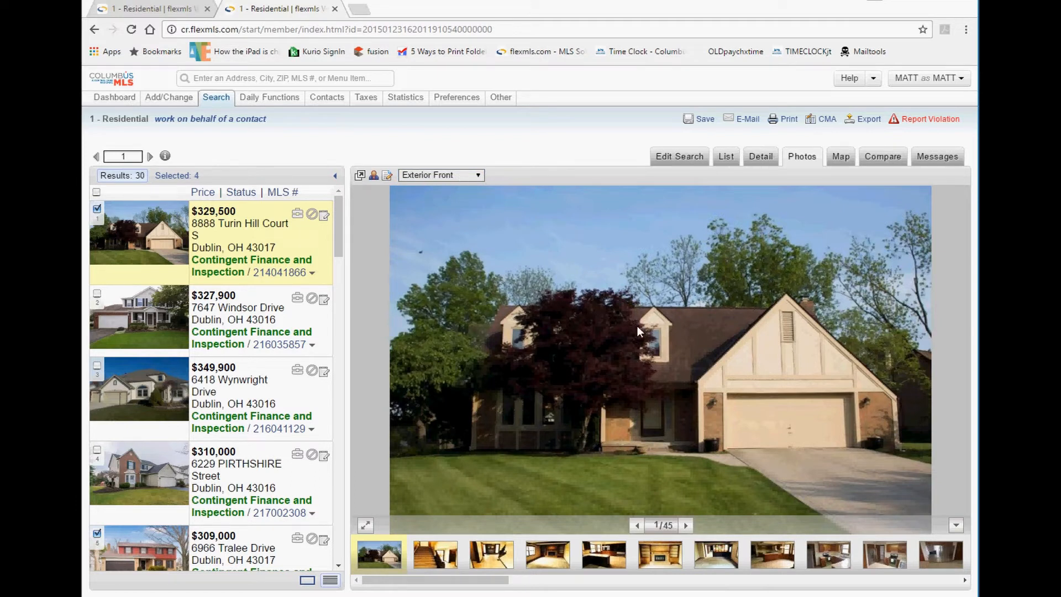
Map the listings, filter to the four selected Dublin homes, then zoom out and re-center the map.
{"action": "left_click", "coordinate": [840, 160]}
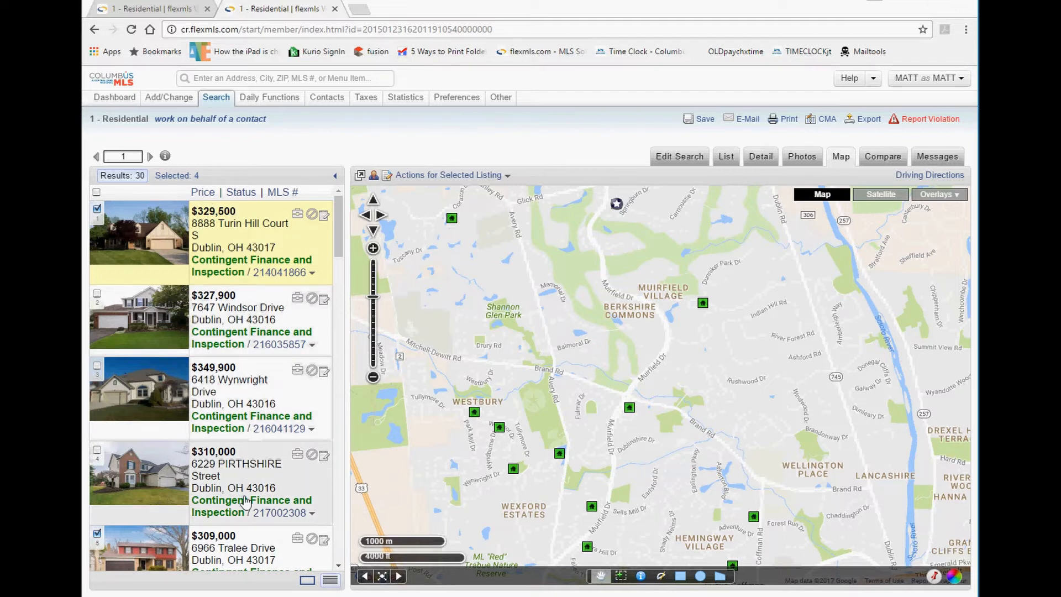
{"action": "left_click", "coordinate": [182, 177]}
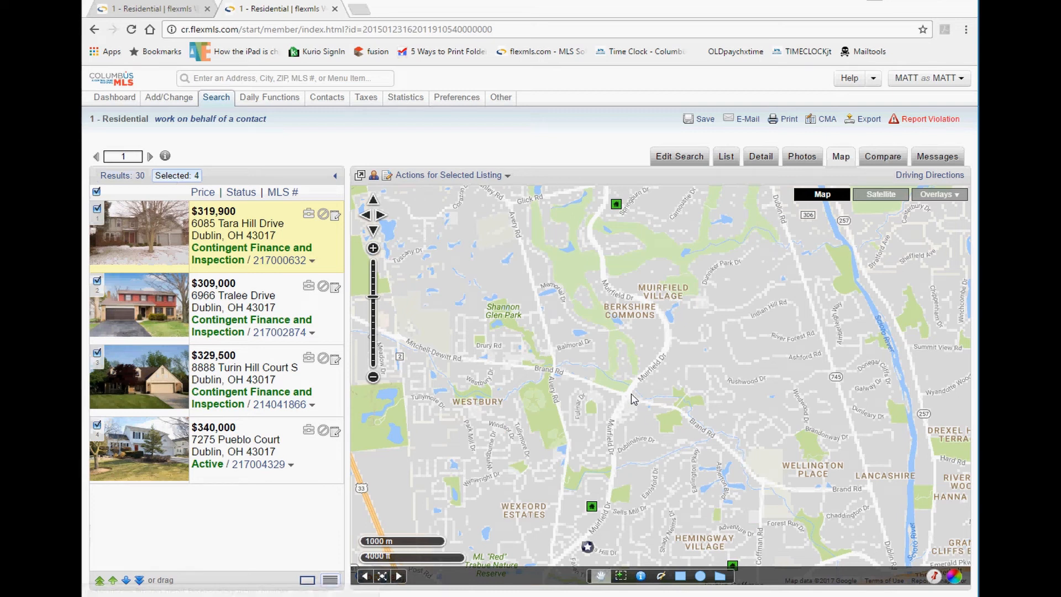
{"action": "scroll", "coordinate": [634, 398], "scroll_direction": "down", "scroll_amount": 1}
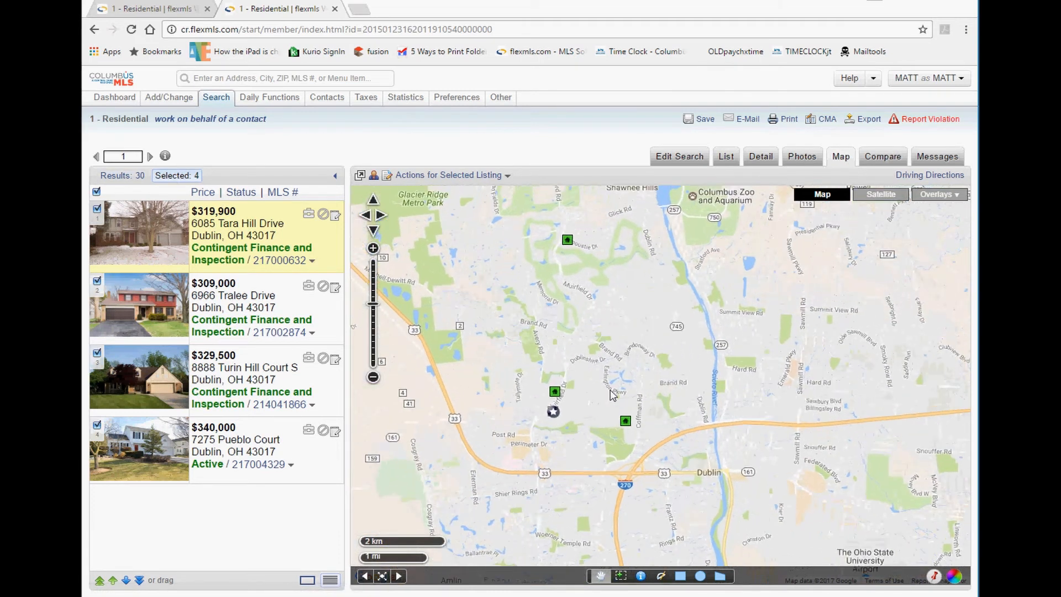
{"action": "left_click_drag", "start_coordinate": [610, 390], "coordinate": [651, 407]}
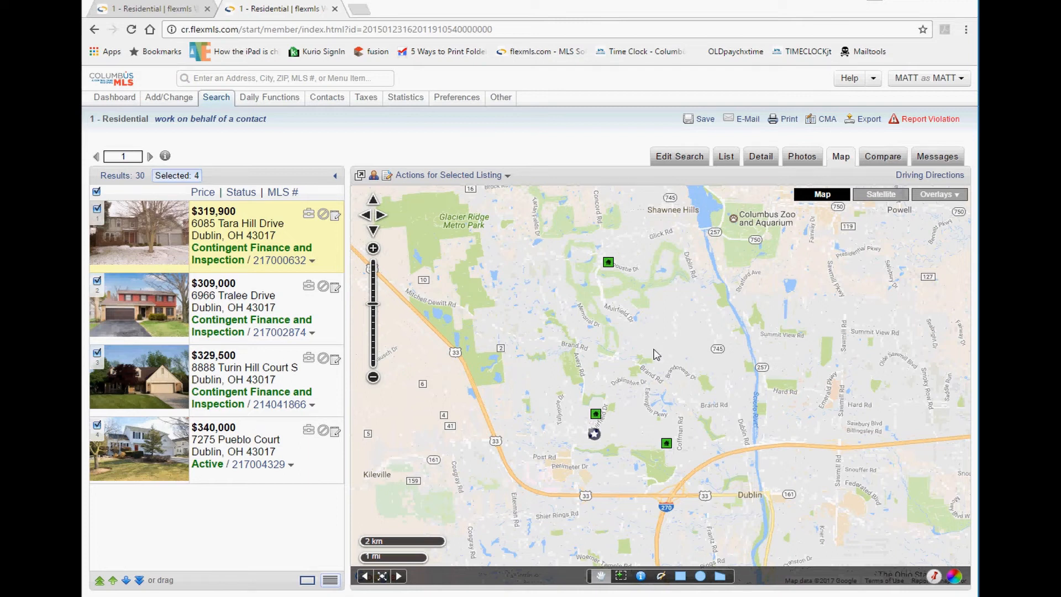
Open the Map Driving Directions dialog for the four selected listings, closing and reopening it once.
{"action": "left_click", "coordinate": [934, 175]}
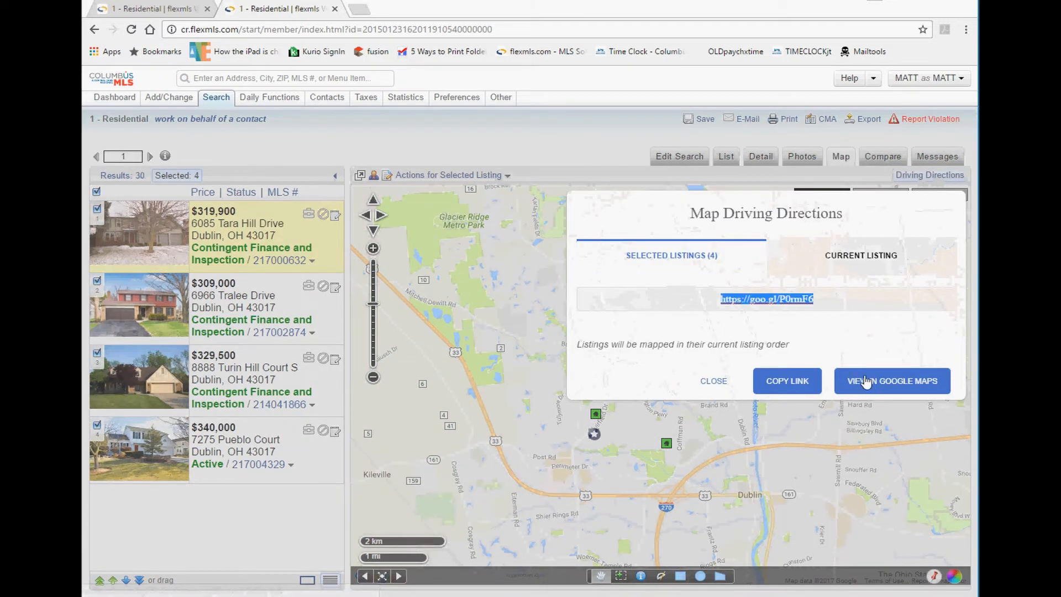
{"action": "left_click", "coordinate": [716, 383]}
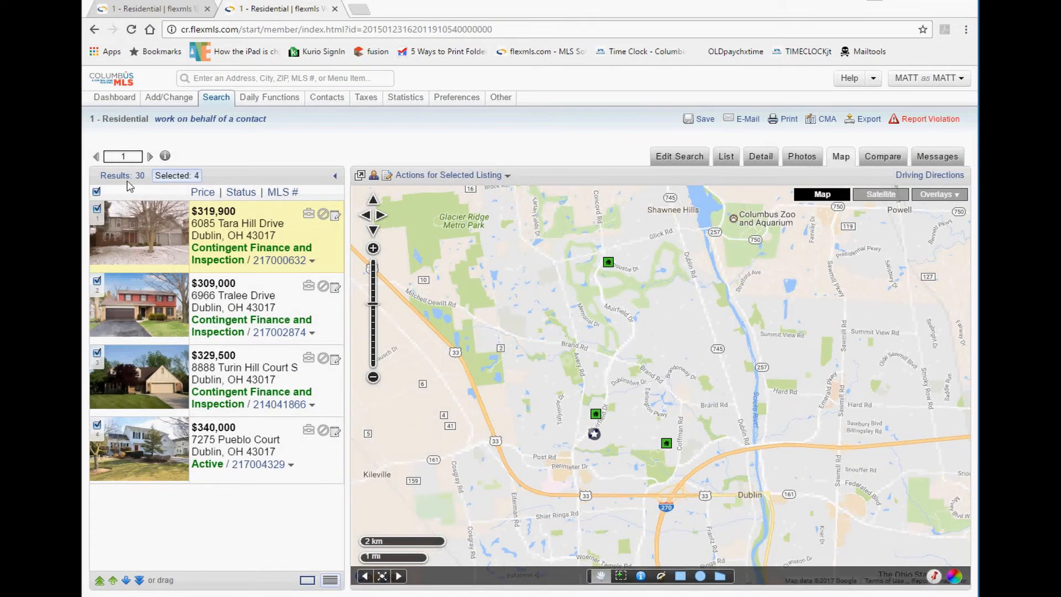
{"action": "left_click", "coordinate": [930, 176]}
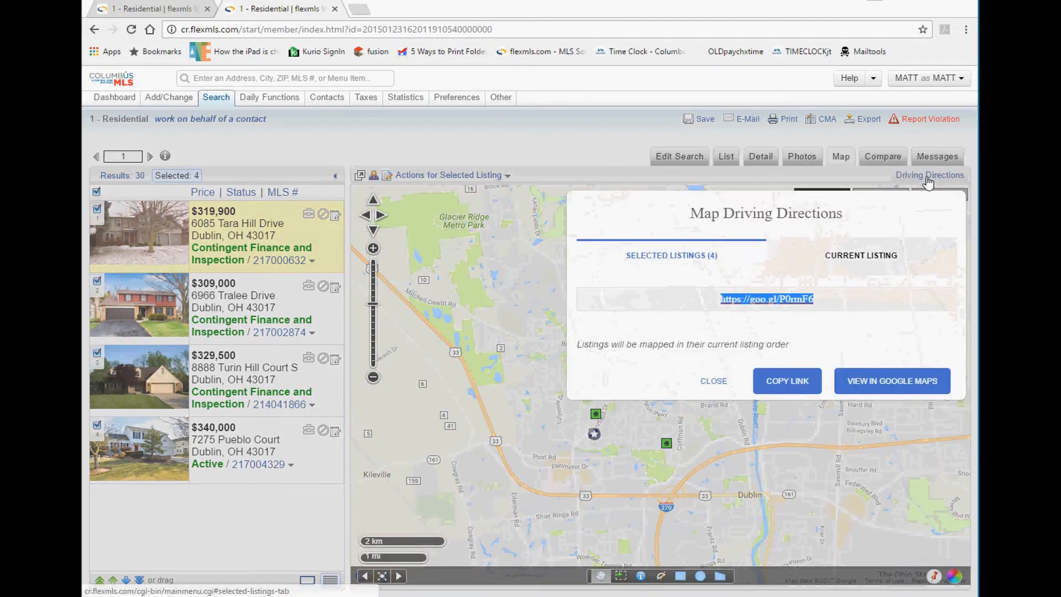
{"action": "left_click", "coordinate": [896, 381]}
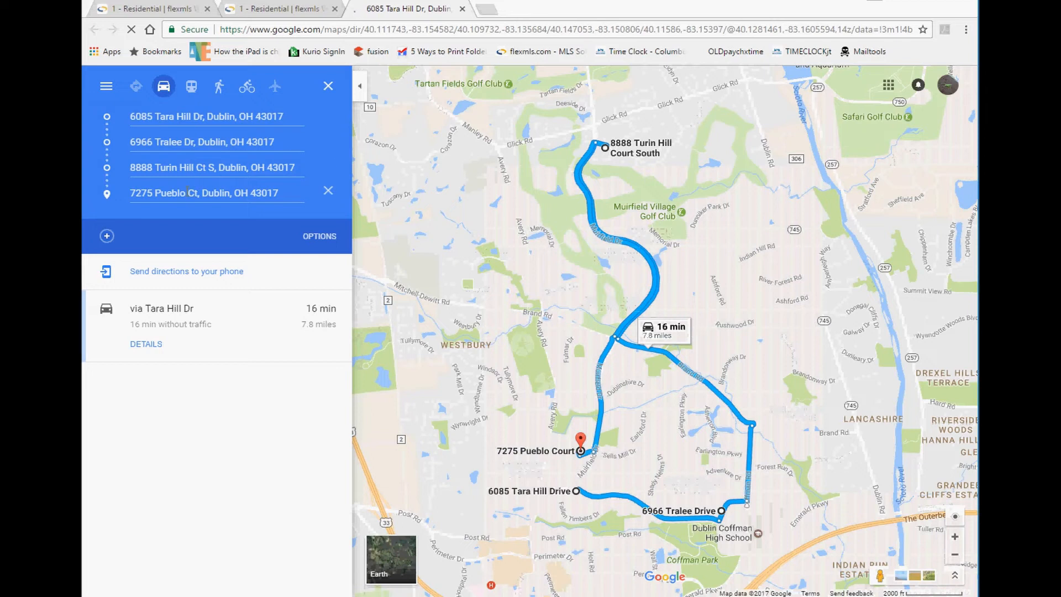
{"action": "mouse_move", "coordinate": [108, 194]}
{"action": "left_mouse_down"}
{"action": "mouse_move", "coordinate": [108, 167]}
{"action": "mouse_move", "coordinate": [108, 193]}
{"action": "left_mouse_up"}
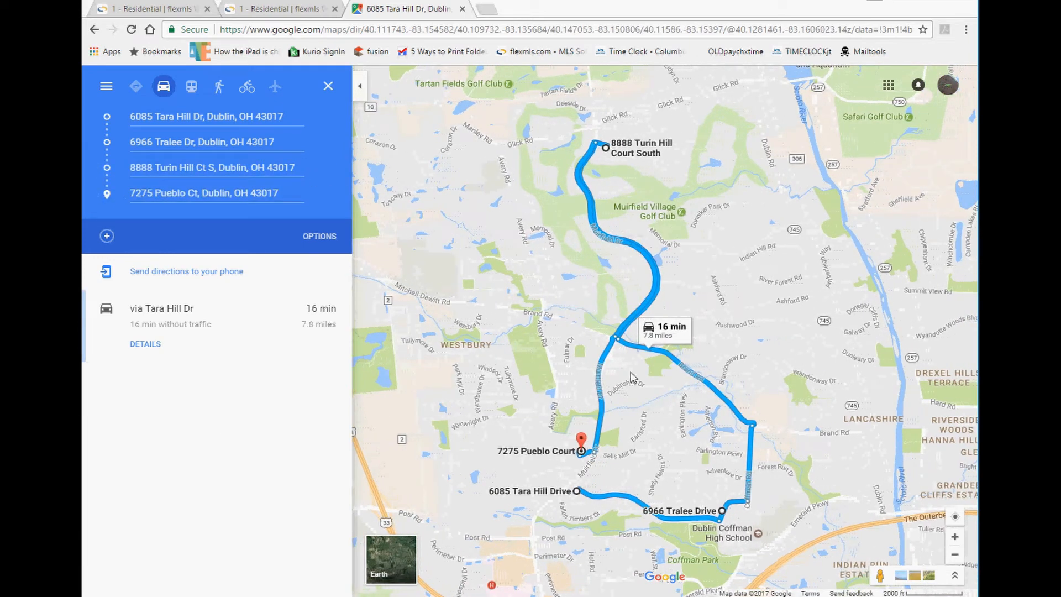
{"action": "left_click_drag", "start_coordinate": [105, 192], "coordinate": [105, 167]}
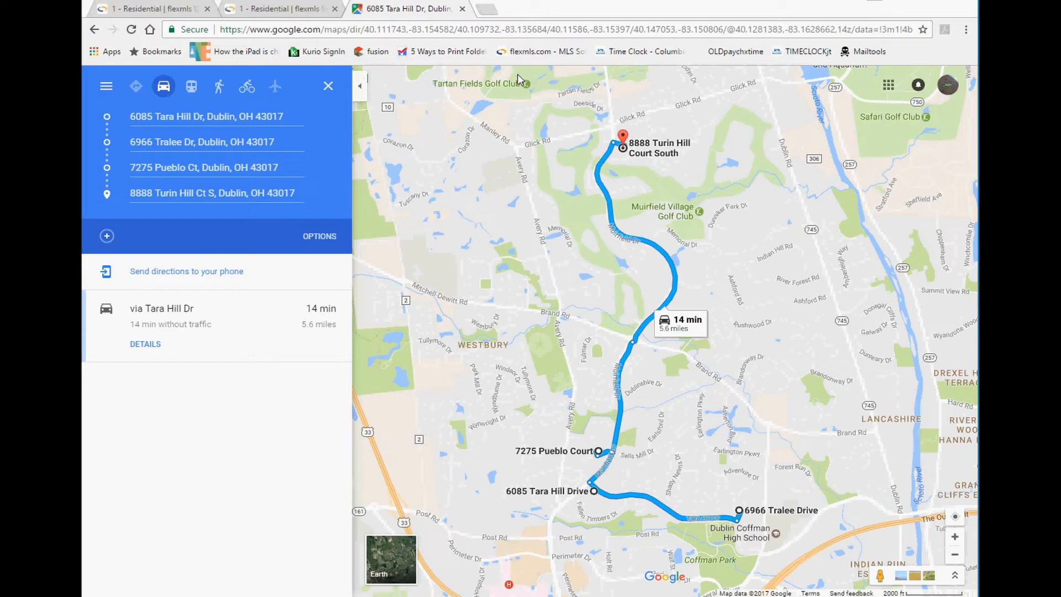
Close the Google Maps tab, reopen the route via VIEW IN GOOGLE MAPS, close it again, and dismiss the dialog.
{"action": "left_click", "coordinate": [462, 9]}
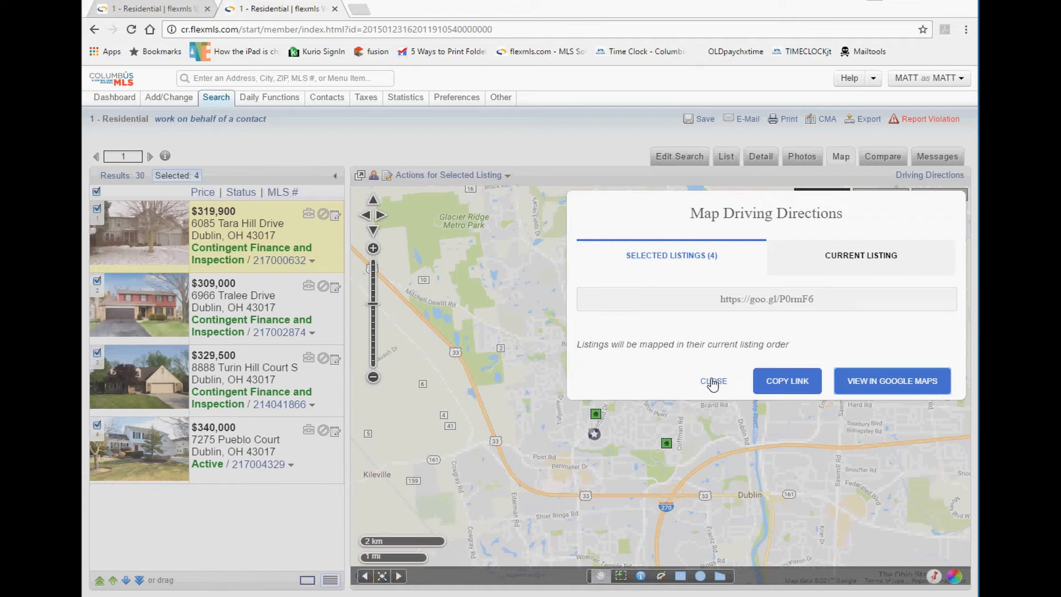
{"action": "left_click", "coordinate": [884, 389]}
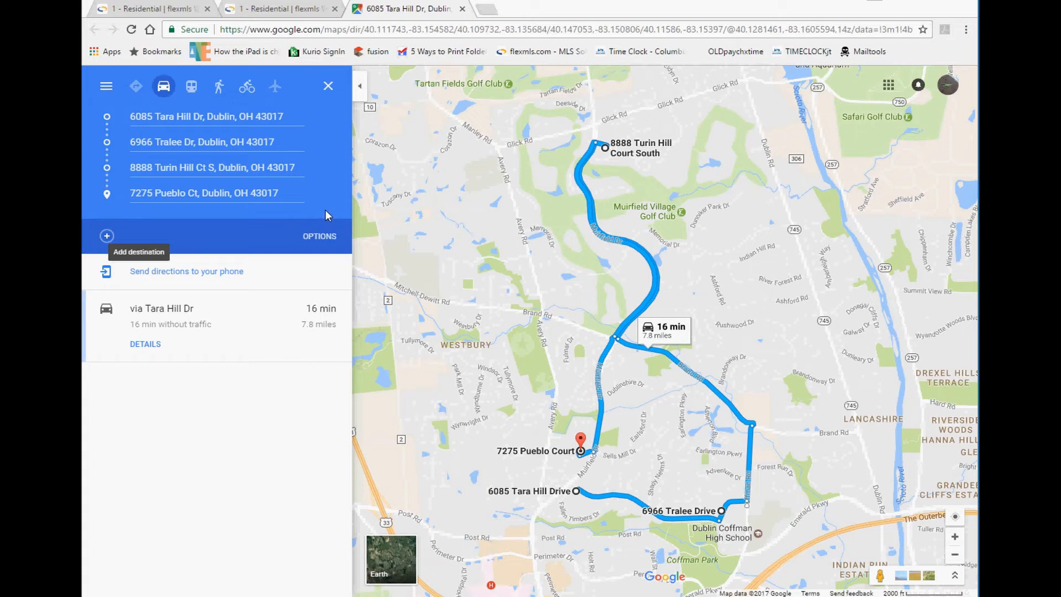
{"action": "left_click", "coordinate": [463, 9]}
{"action": "left_click", "coordinate": [711, 379]}
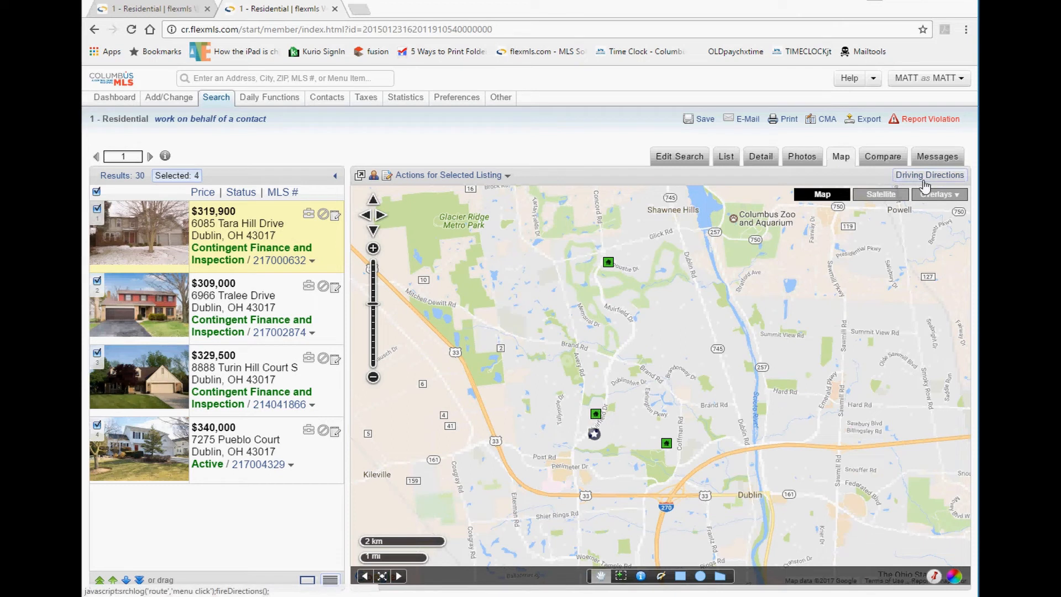
{"action": "left_click", "coordinate": [608, 261]}
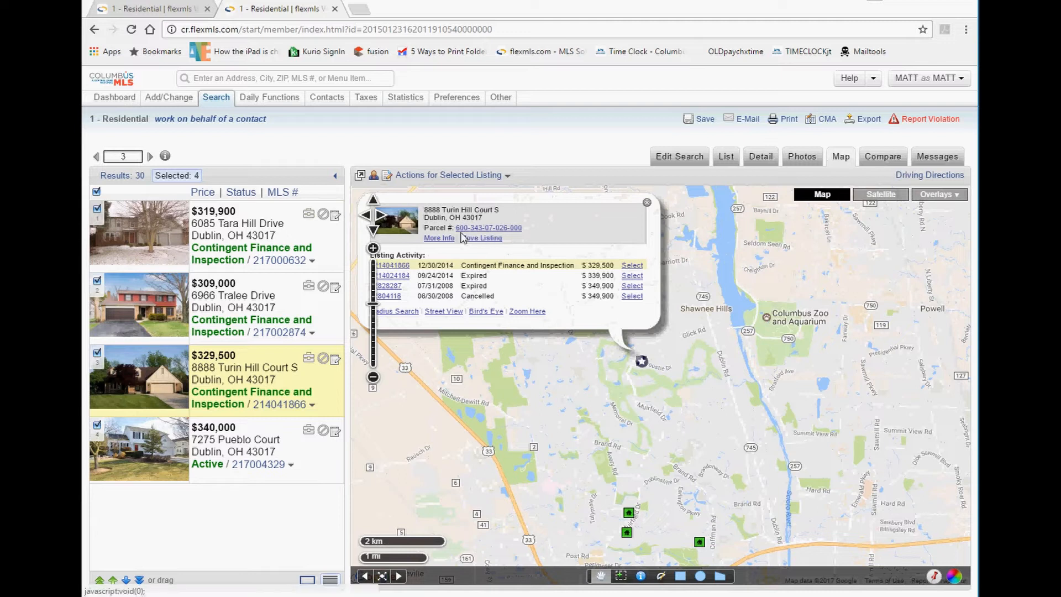
{"action": "left_click_drag", "start_coordinate": [524, 228], "coordinate": [462, 233]}
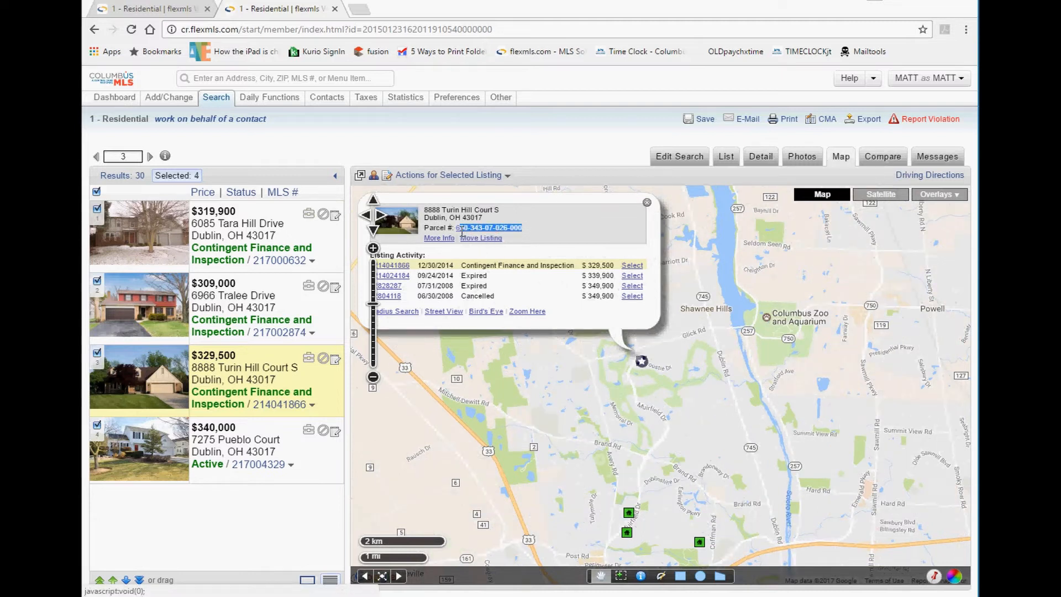
{"action": "mouse_move", "coordinate": [414, 267]}
{"action": "left_mouse_down"}
{"action": "mouse_move", "coordinate": [376, 271]}
{"action": "mouse_move", "coordinate": [403, 265]}
{"action": "left_mouse_up"}
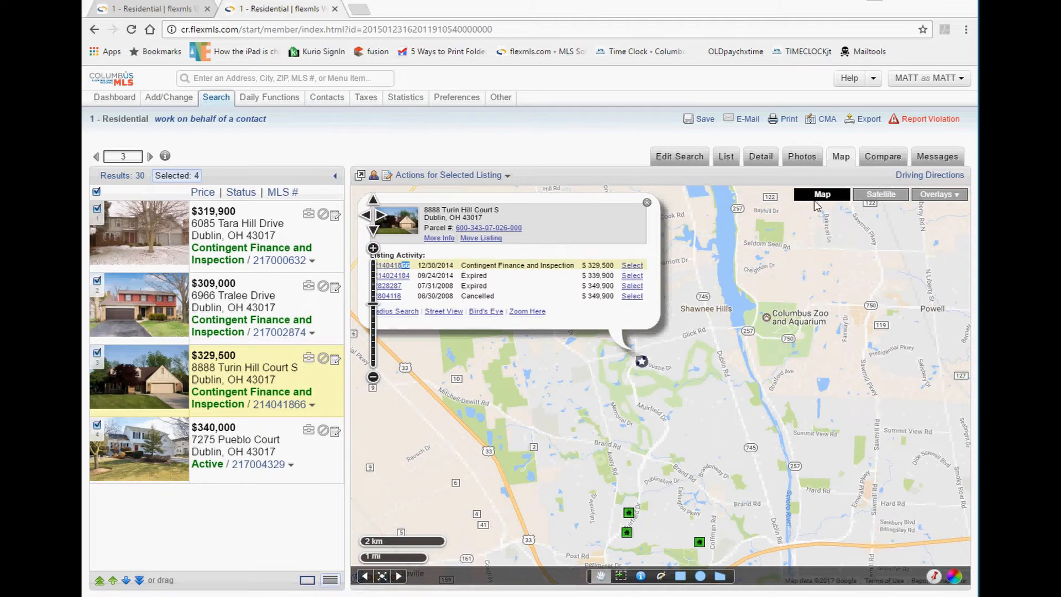
{"action": "left_click", "coordinate": [647, 202]}
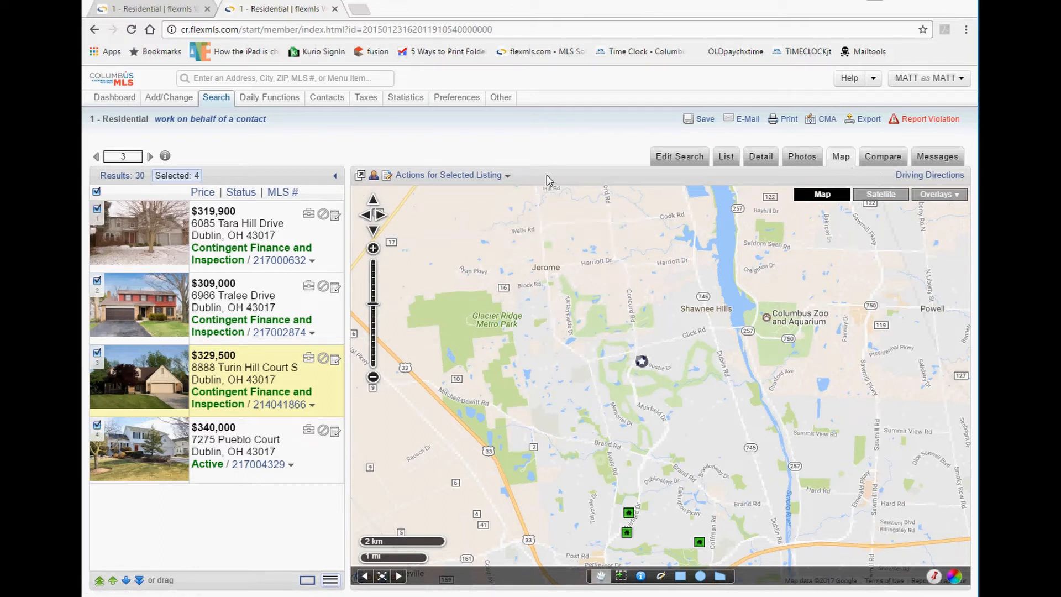
{"action": "left_click", "coordinate": [882, 157]}
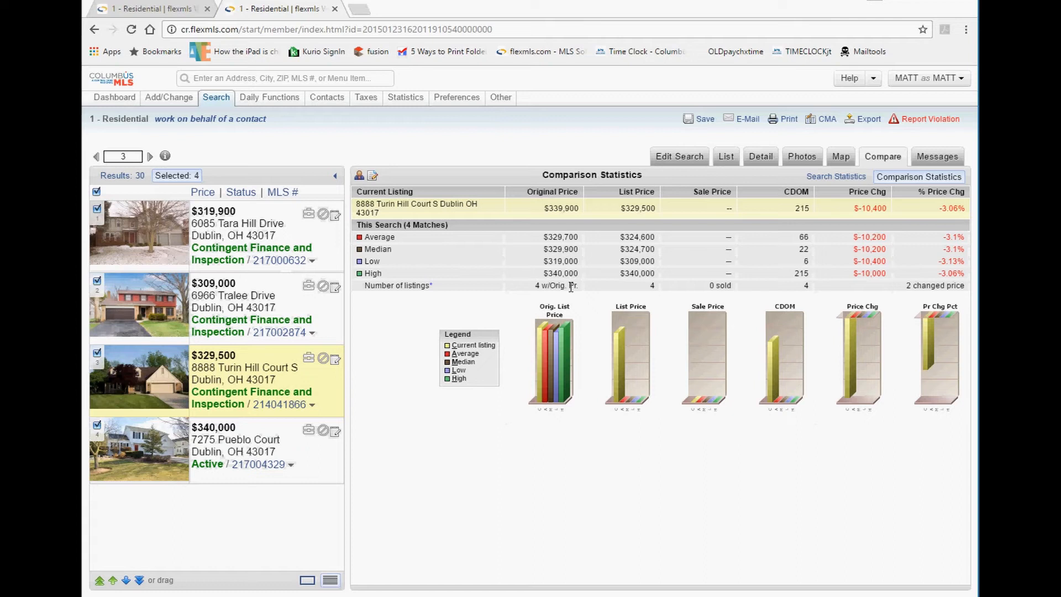
Check the listing counts in the statistics for the selection and all 30 results, then show the four selected listings as a table.
{"action": "left_click_drag", "start_coordinate": [571, 287], "coordinate": [533, 287]}
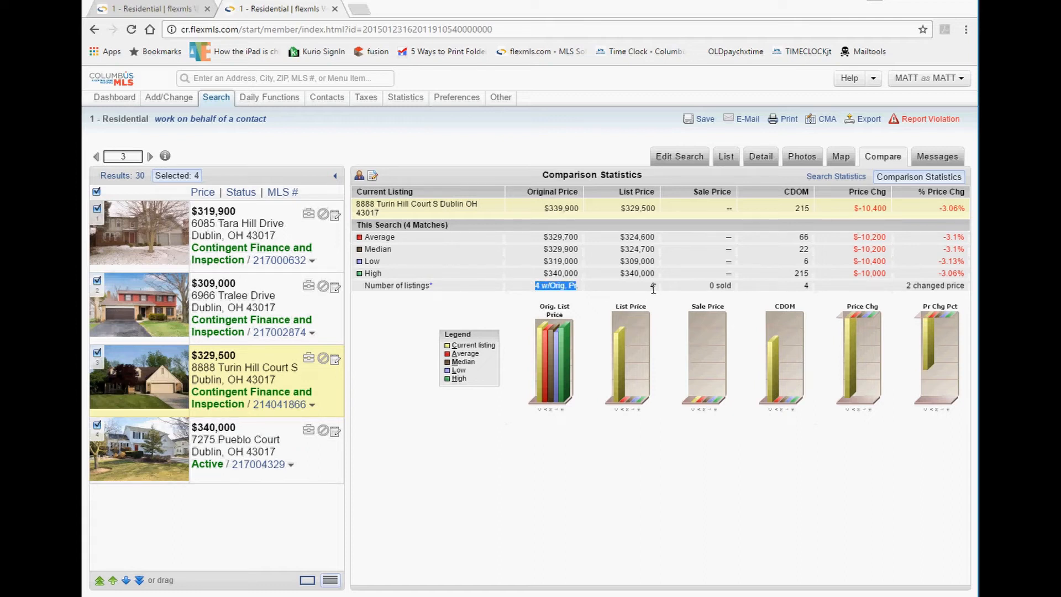
{"action": "left_click_drag", "start_coordinate": [654, 287], "coordinate": [619, 281]}
{"action": "left_click_drag", "start_coordinate": [810, 286], "coordinate": [803, 286]}
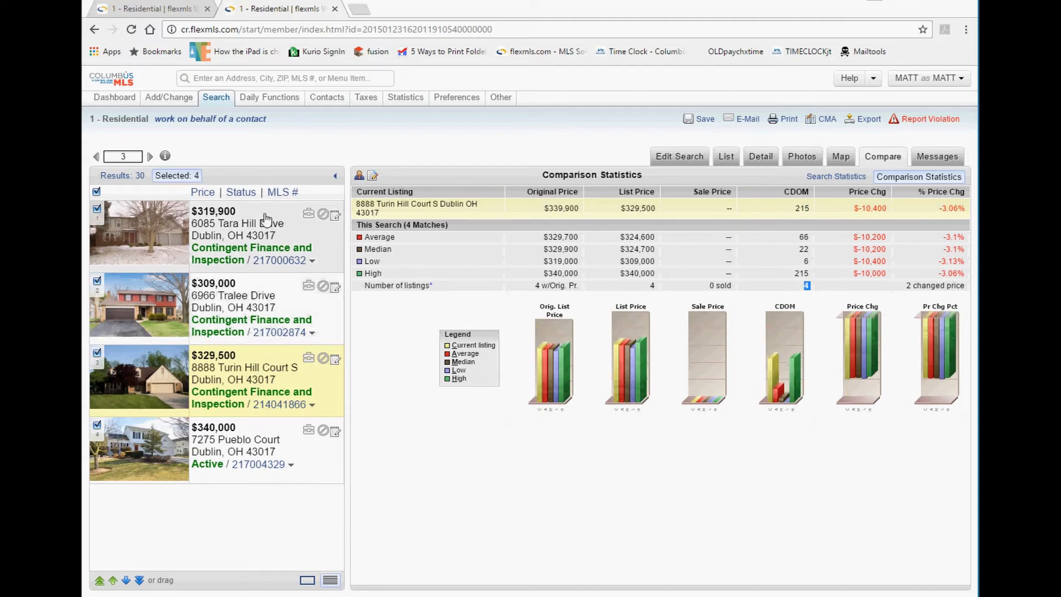
{"action": "left_click", "coordinate": [122, 174]}
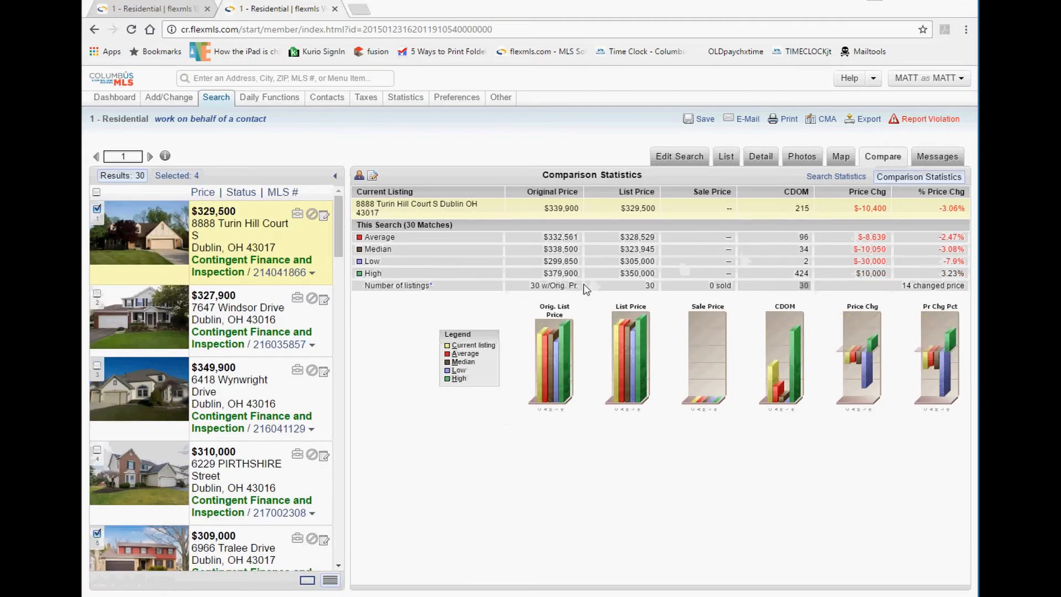
{"action": "left_click_drag", "start_coordinate": [578, 285], "coordinate": [512, 276]}
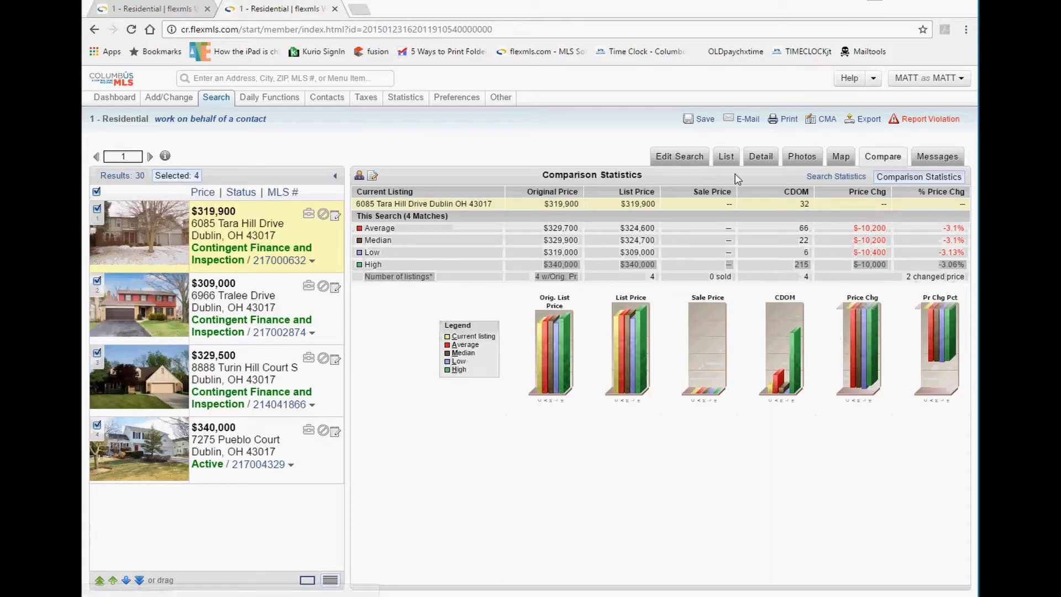
{"action": "left_click", "coordinate": [727, 159]}
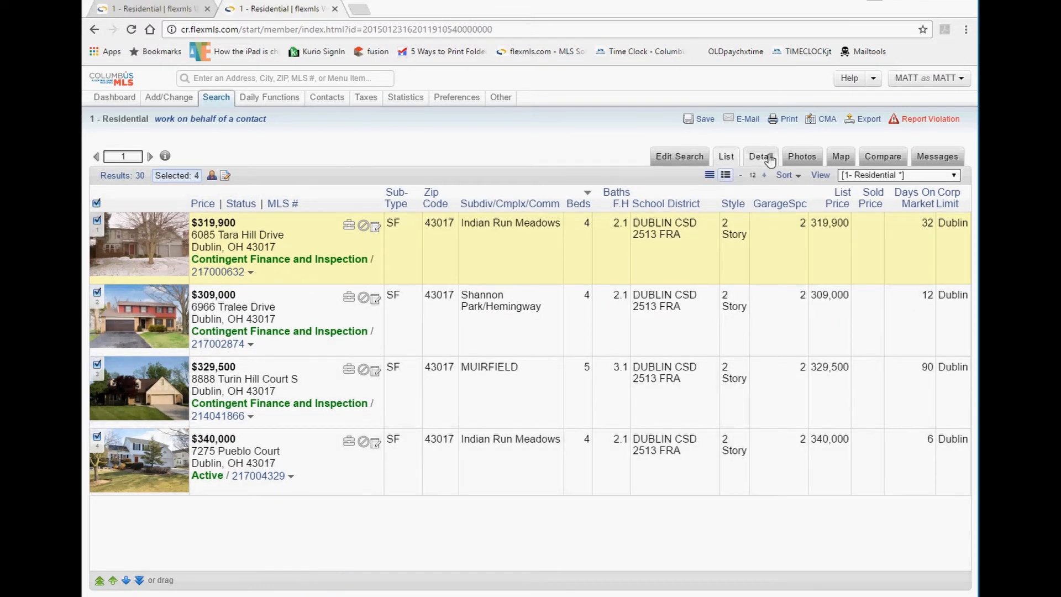
View the Tara Hill listing's details and the search criteria, returning to the list each time.
{"action": "left_click", "coordinate": [767, 159]}
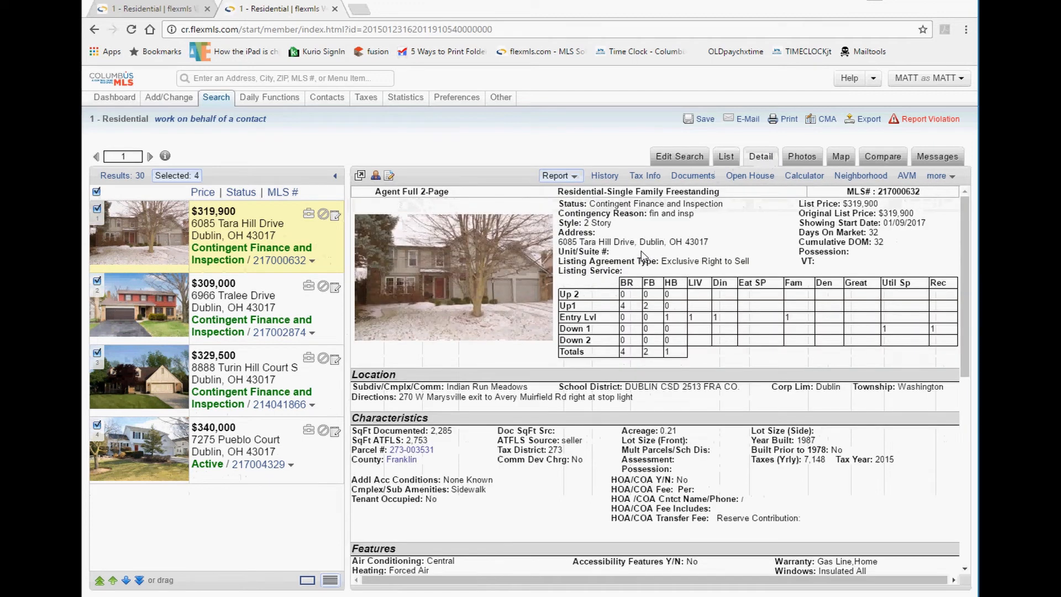
{"action": "left_click", "coordinate": [724, 157]}
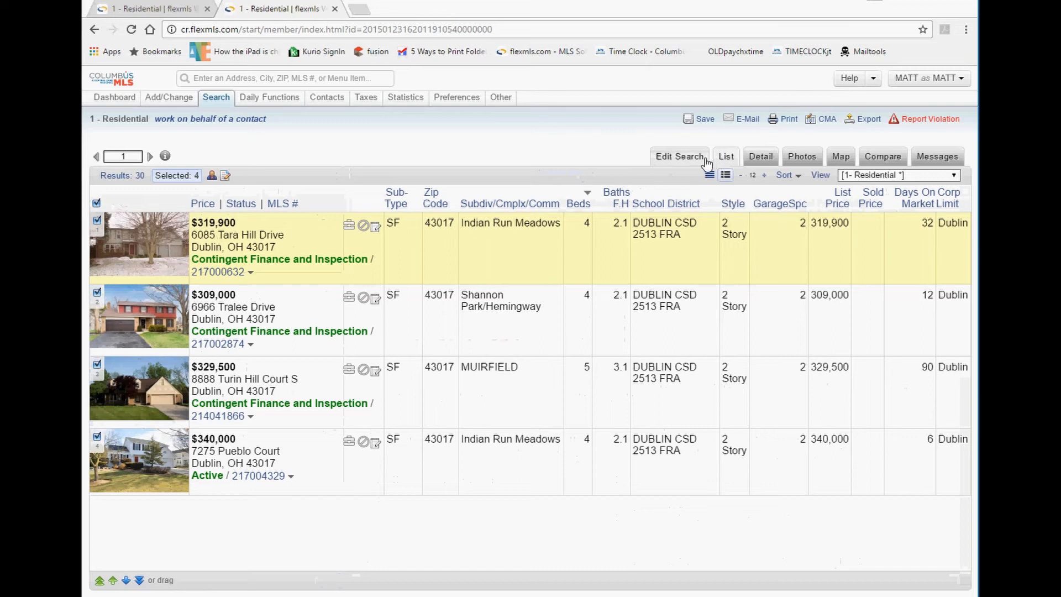
{"action": "left_click", "coordinate": [685, 166]}
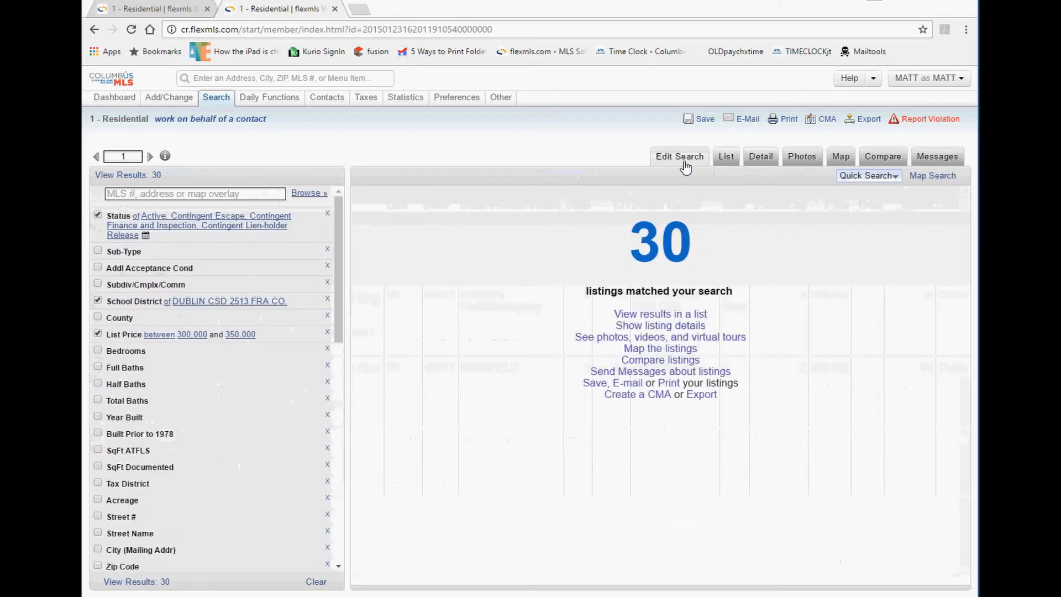
{"action": "left_click", "coordinate": [727, 159]}
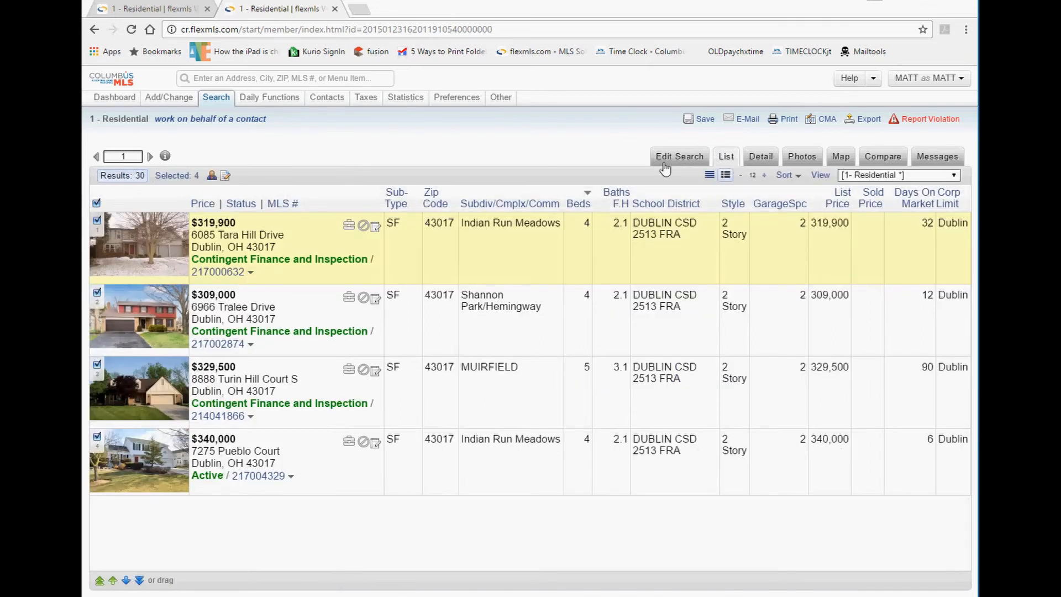
Switch between all 30 results and the four selected listings, then start e-mailing the four.
{"action": "left_click", "coordinate": [188, 177]}
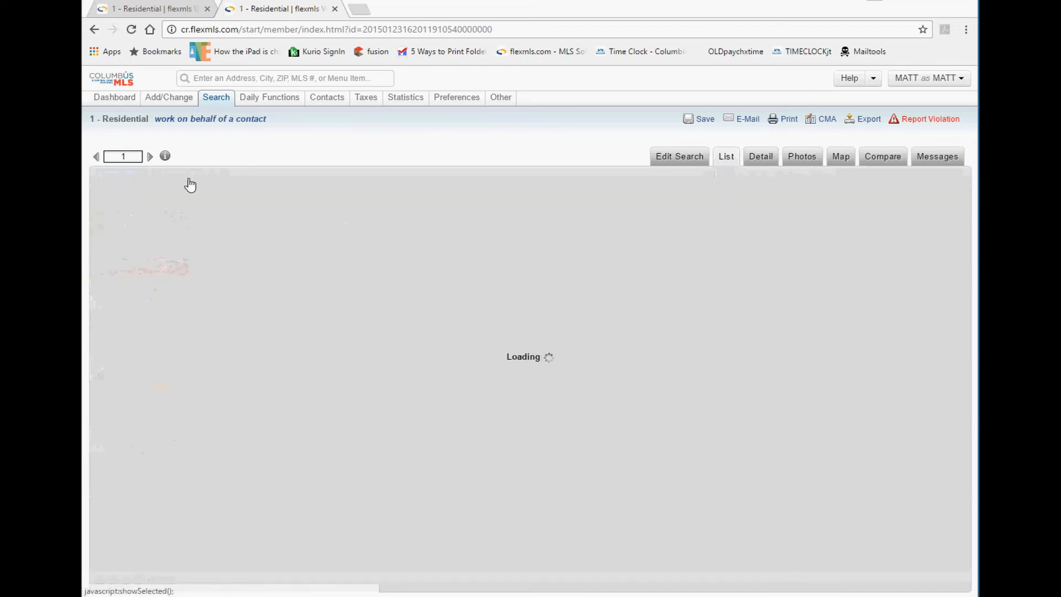
{"action": "left_click", "coordinate": [138, 176]}
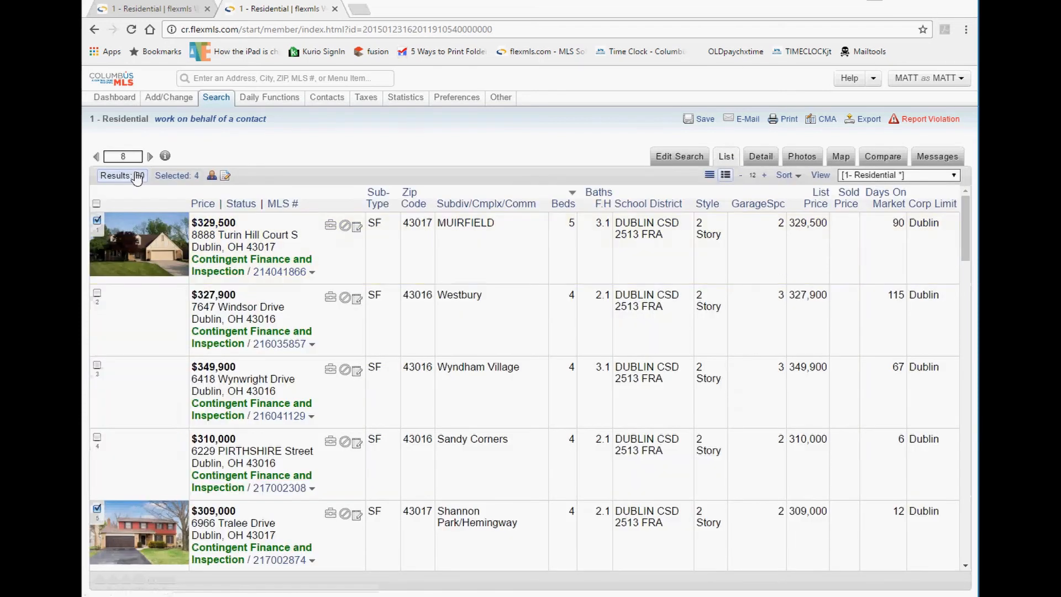
{"action": "left_click", "coordinate": [171, 177]}
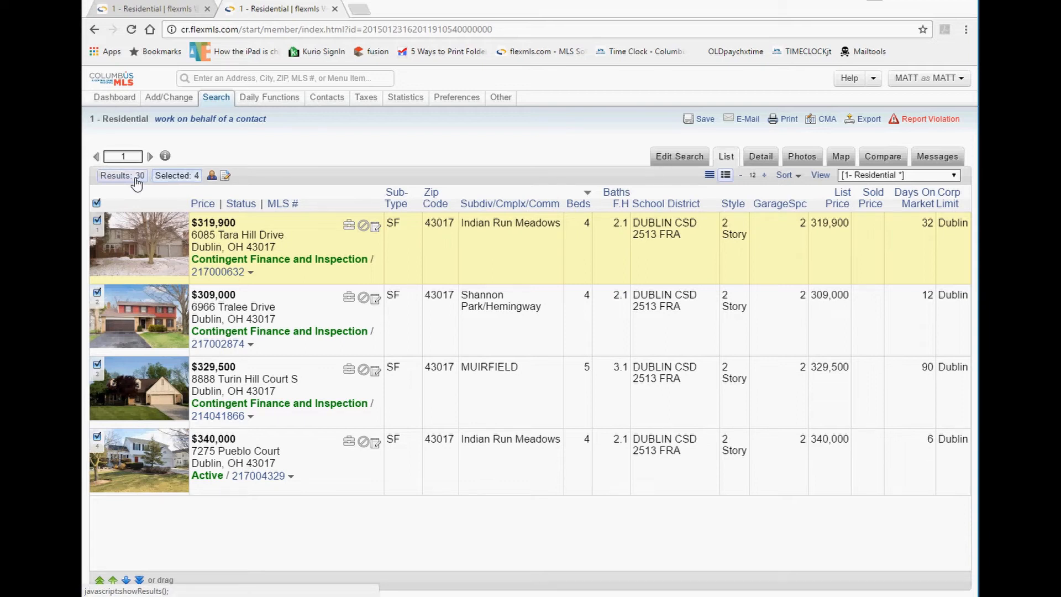
{"action": "left_click", "coordinate": [744, 120]}
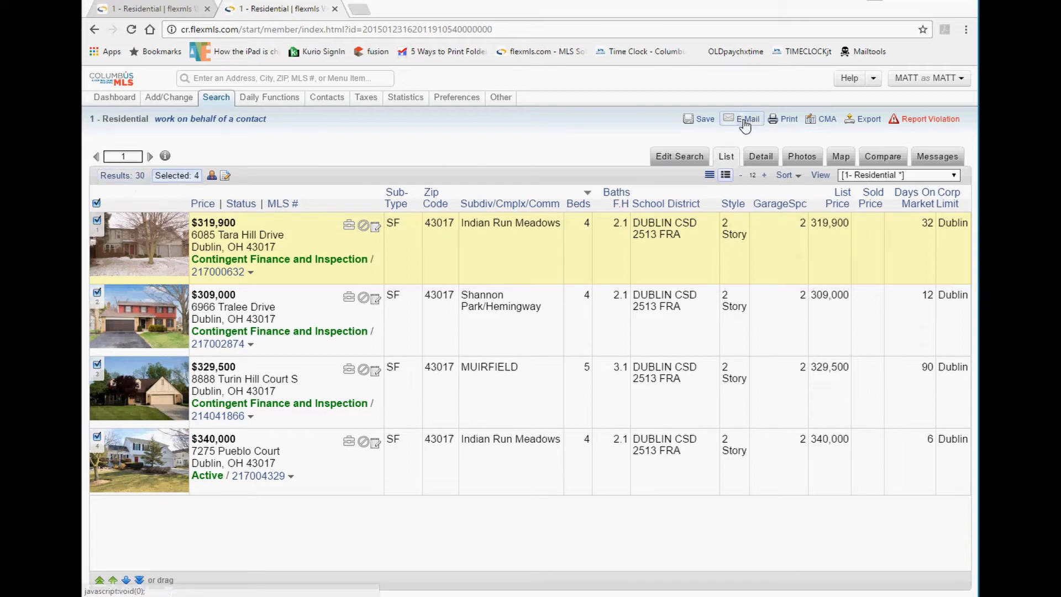
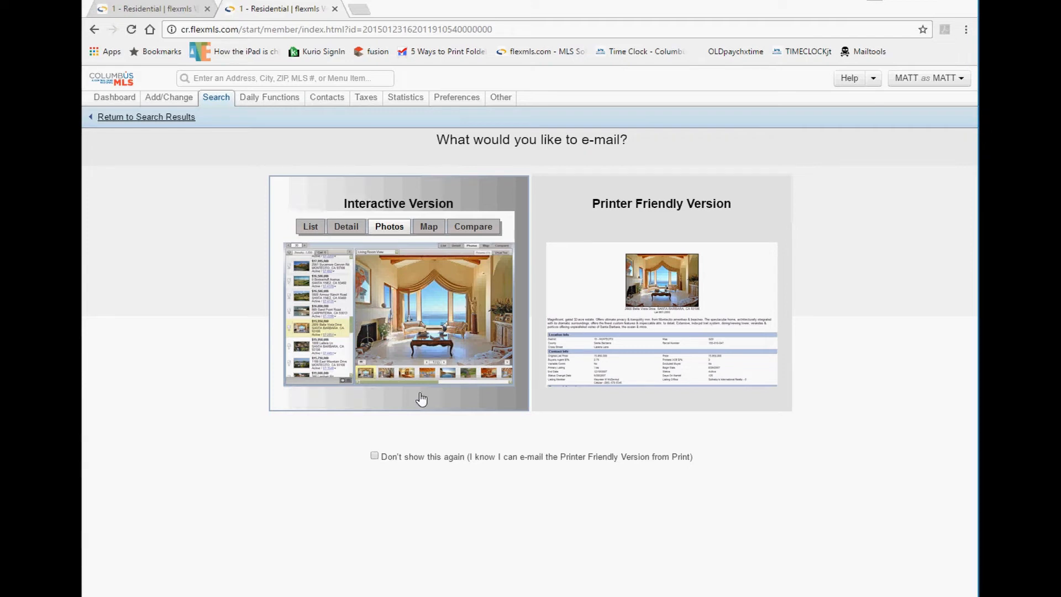
Choose the Interactive Version and dismiss the private-reports warning about MLS policy fines.
{"action": "left_click", "coordinate": [393, 257]}
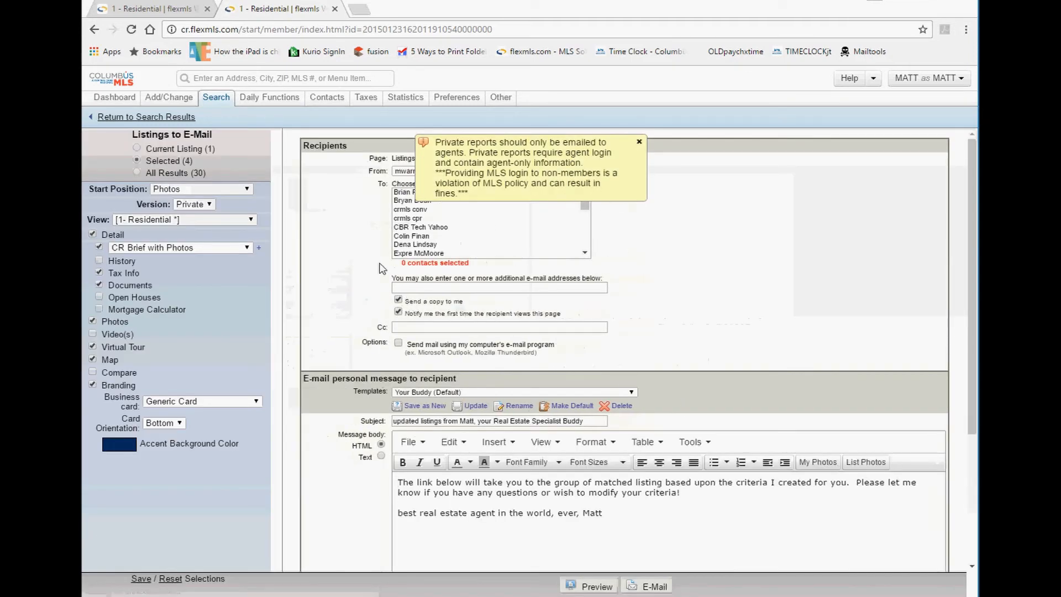
{"action": "left_click_drag", "start_coordinate": [440, 141], "coordinate": [608, 186]}
{"action": "left_click", "coordinate": [487, 149]}
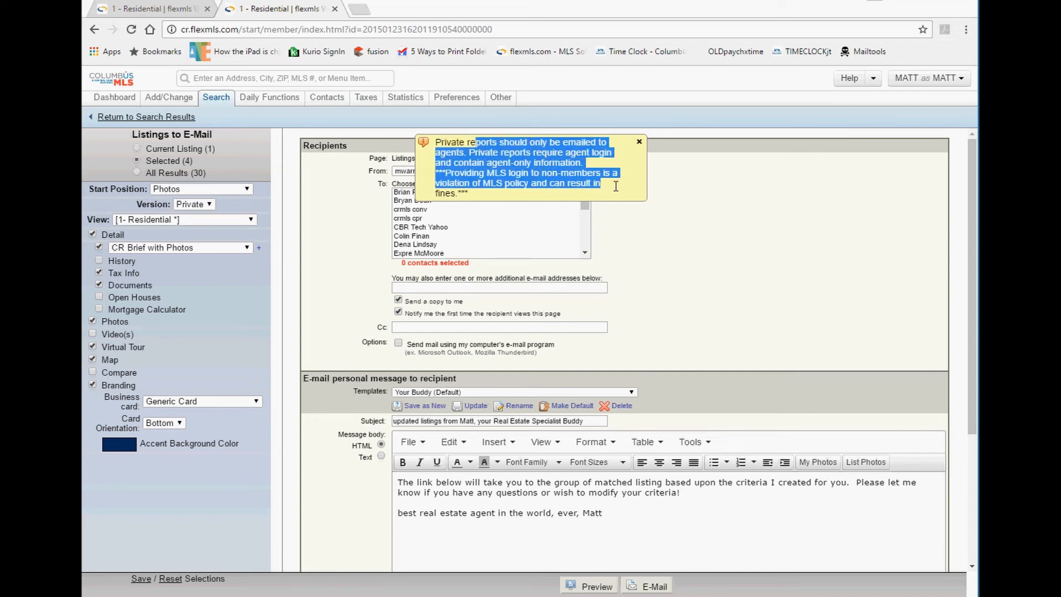
{"action": "left_click", "coordinate": [484, 183]}
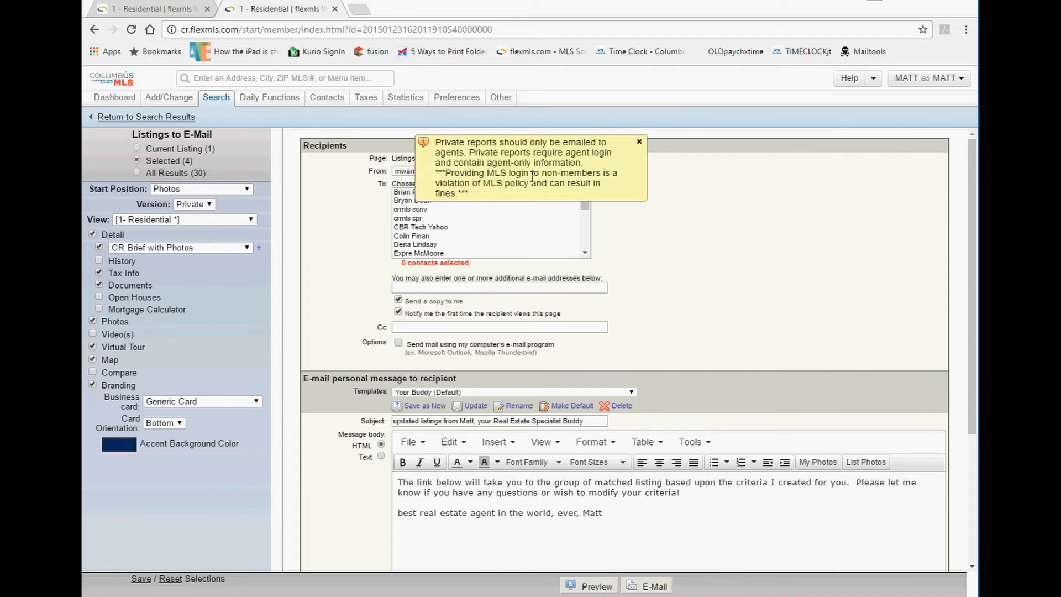
{"action": "left_click_drag", "start_coordinate": [477, 194], "coordinate": [437, 138]}
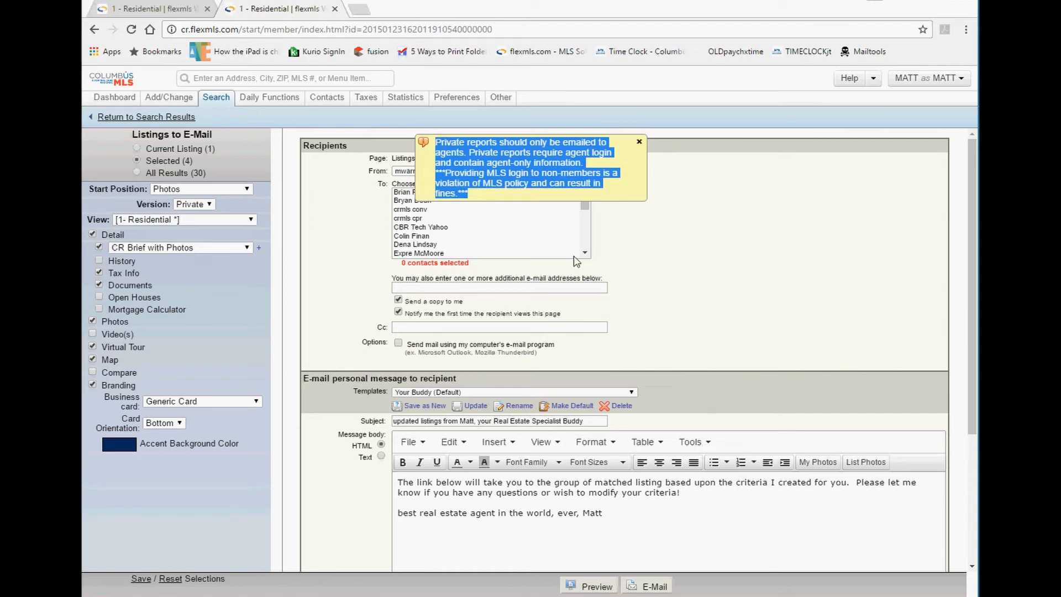
{"action": "left_click", "coordinate": [638, 144]}
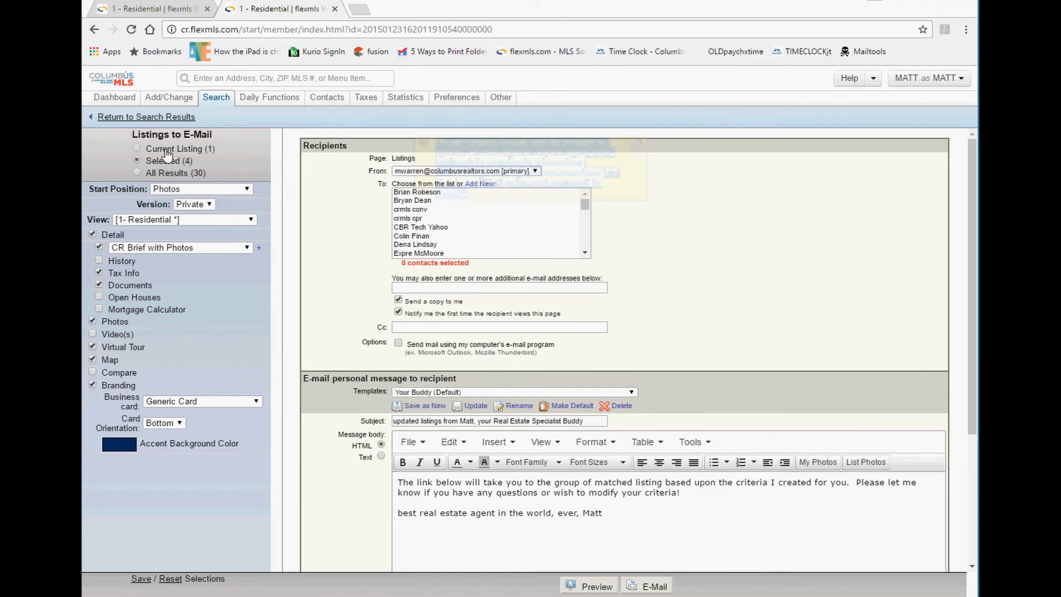
Set Version back to Private and close the private-reports warning that reappears.
{"action": "left_click_drag", "start_coordinate": [214, 136], "coordinate": [164, 135]}
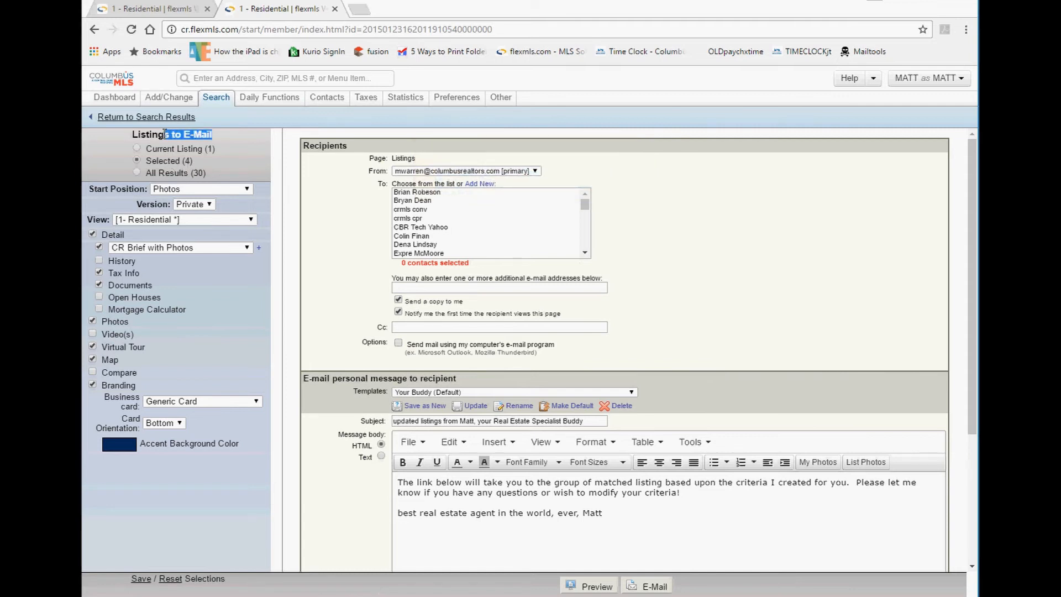
{"action": "left_click", "coordinate": [204, 205]}
{"action": "left_click", "coordinate": [212, 205]}
{"action": "left_click", "coordinate": [198, 226]}
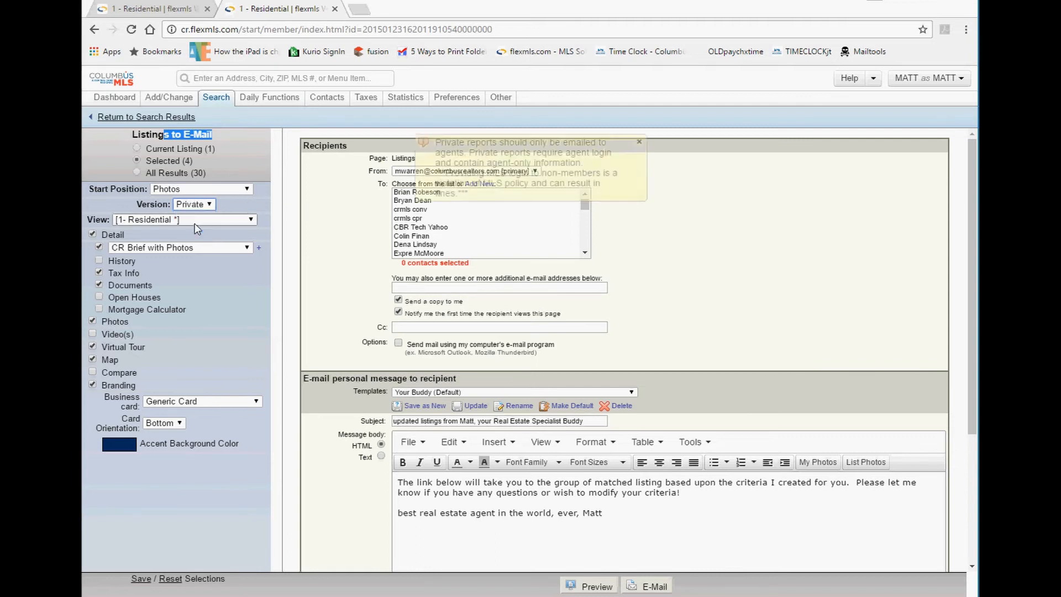
{"action": "left_click_drag", "start_coordinate": [514, 196], "coordinate": [426, 139]}
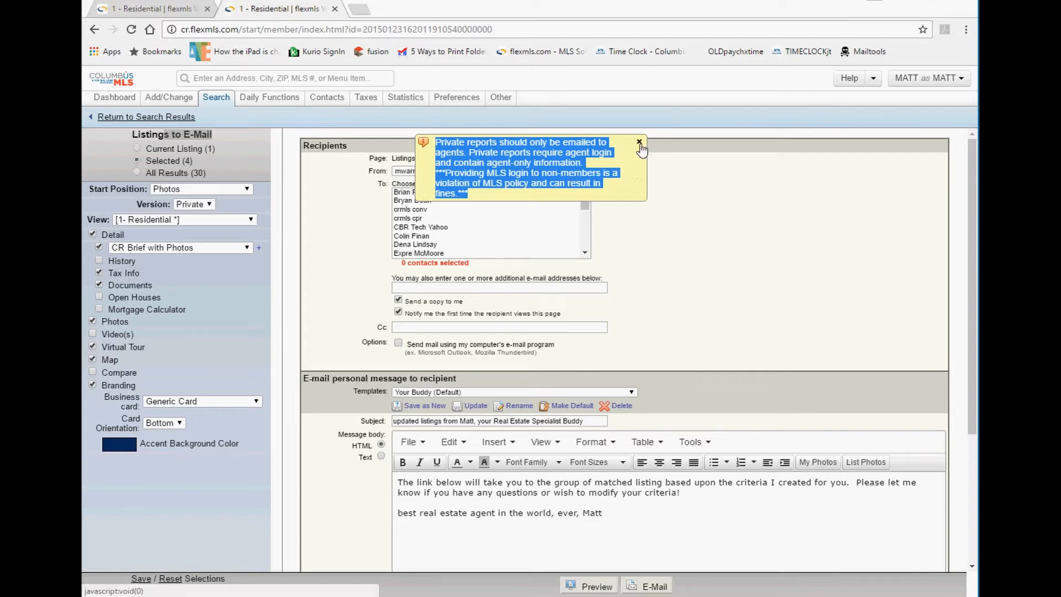
{"action": "left_click", "coordinate": [606, 165]}
{"action": "left_click_drag", "start_coordinate": [541, 198], "coordinate": [445, 173]}
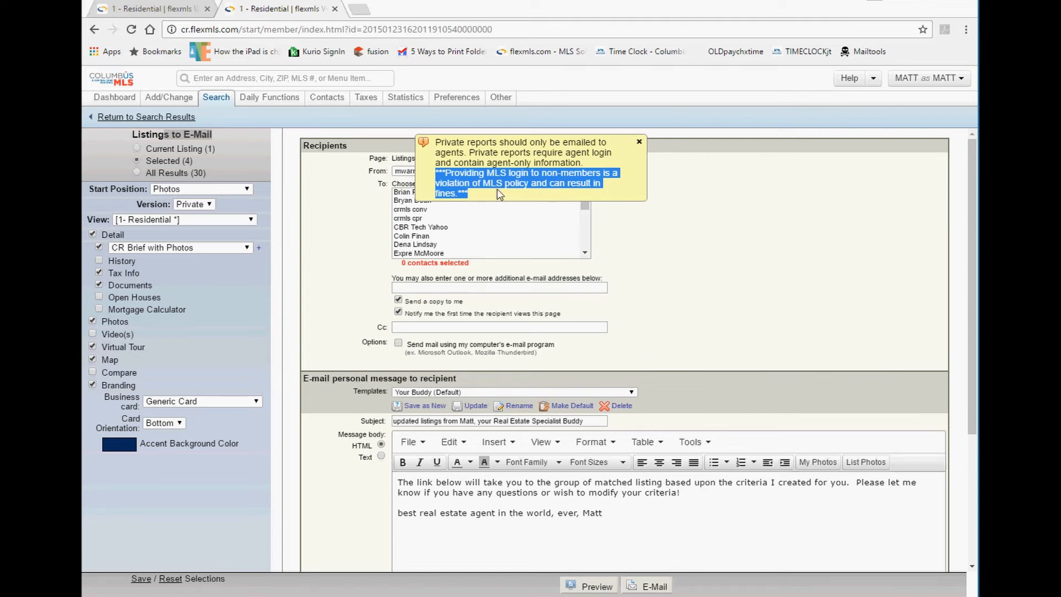
{"action": "left_click_drag", "start_coordinate": [605, 167], "coordinate": [480, 155]}
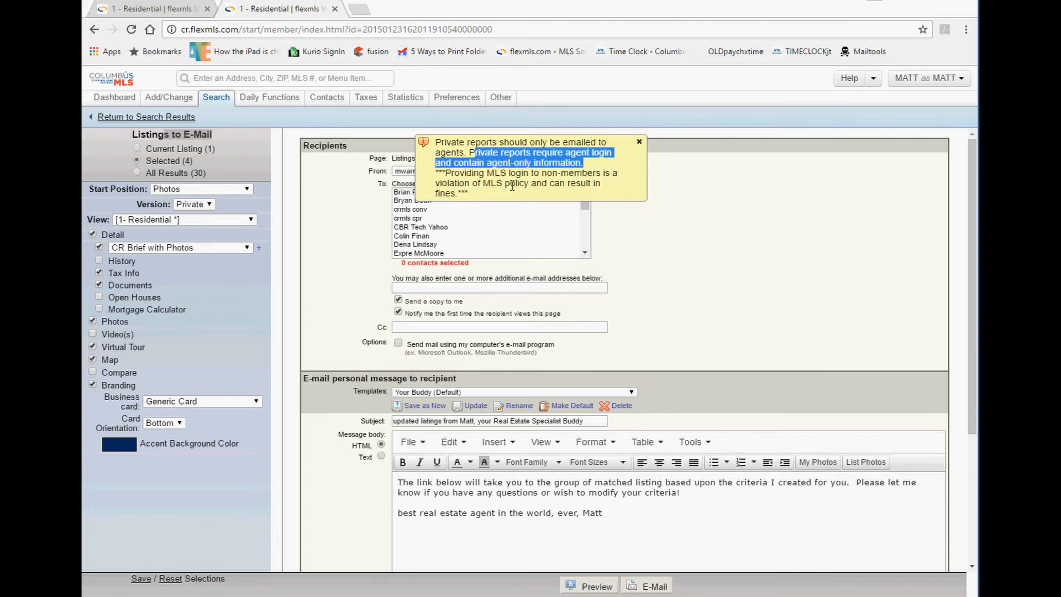
{"action": "left_click_drag", "start_coordinate": [506, 196], "coordinate": [440, 172]}
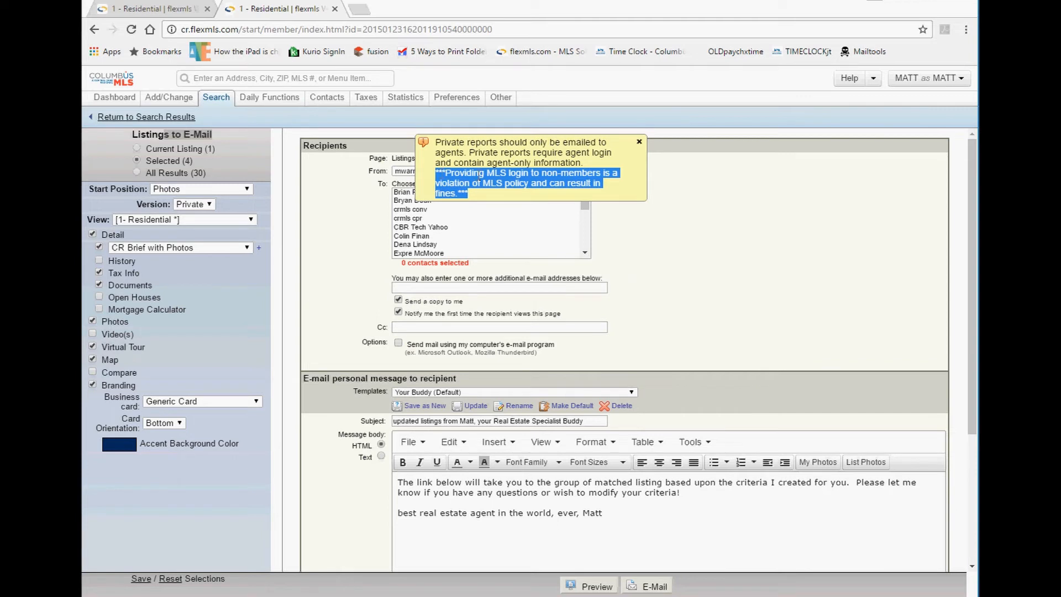
{"action": "left_click", "coordinate": [639, 142]}
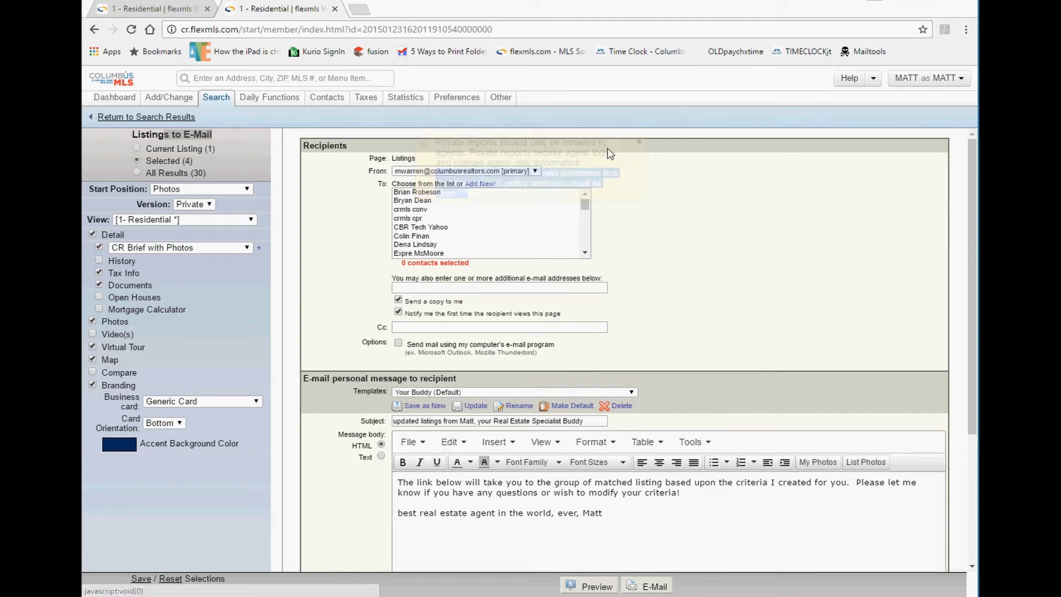
Switch the report version from Private to Public.
{"action": "left_click", "coordinate": [186, 205]}
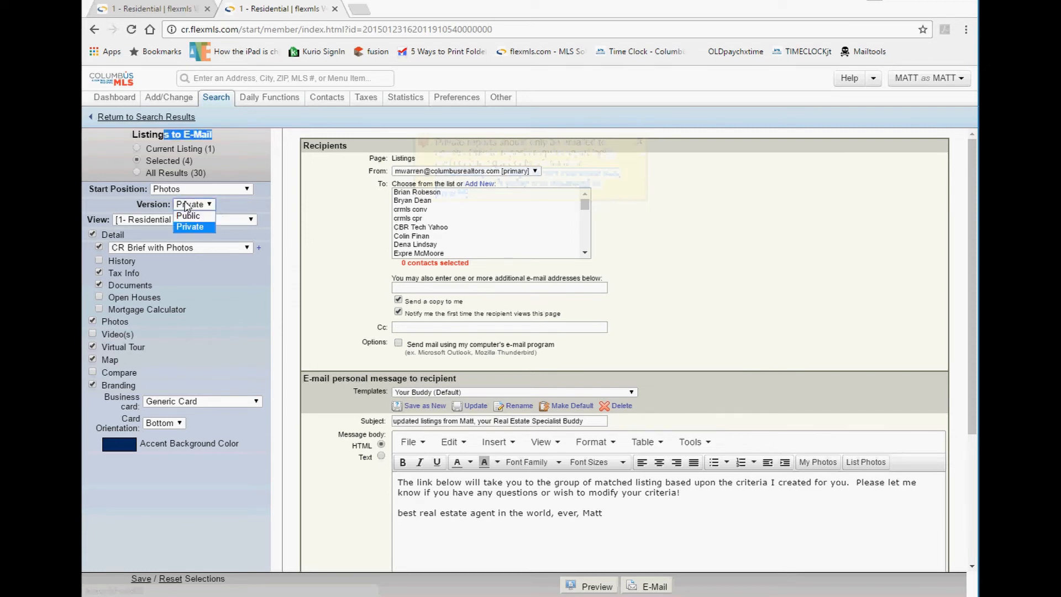
{"action": "left_click", "coordinate": [188, 215]}
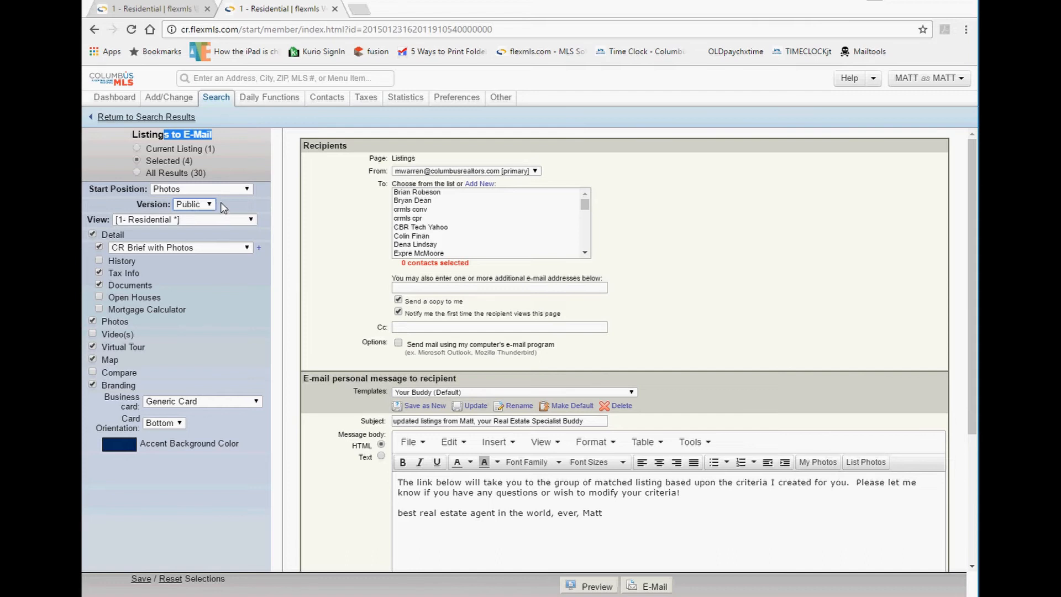
{"action": "left_click_drag", "start_coordinate": [215, 175], "coordinate": [146, 146]}
{"action": "left_click", "coordinate": [210, 166]}
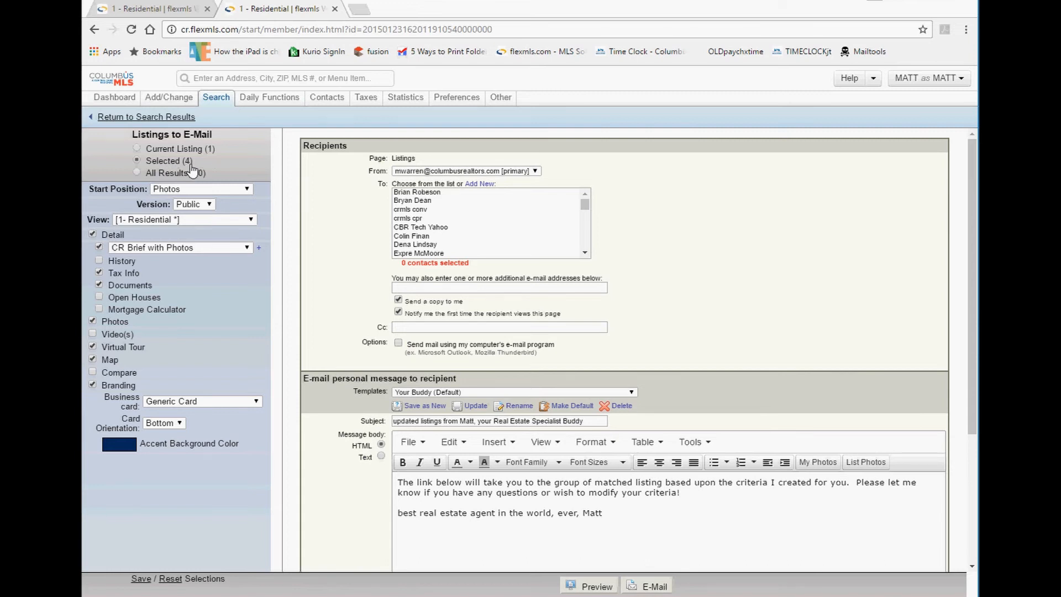
Try Current Listing (1), then keep Selected (4) as the listings to e-mail.
{"action": "left_click_drag", "start_coordinate": [205, 166], "coordinate": [148, 161]}
{"action": "left_click", "coordinate": [220, 157]}
{"action": "left_click_drag", "start_coordinate": [225, 148], "coordinate": [161, 151]}
{"action": "left_click", "coordinate": [173, 151]}
{"action": "triple_click", "coordinate": [189, 154]}
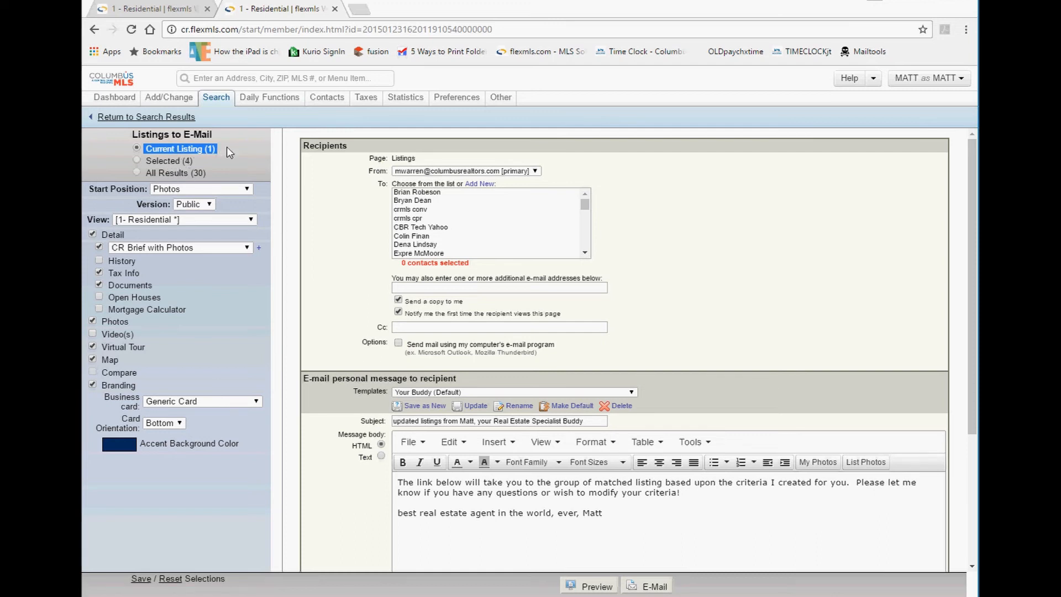
{"action": "left_click", "coordinate": [166, 163]}
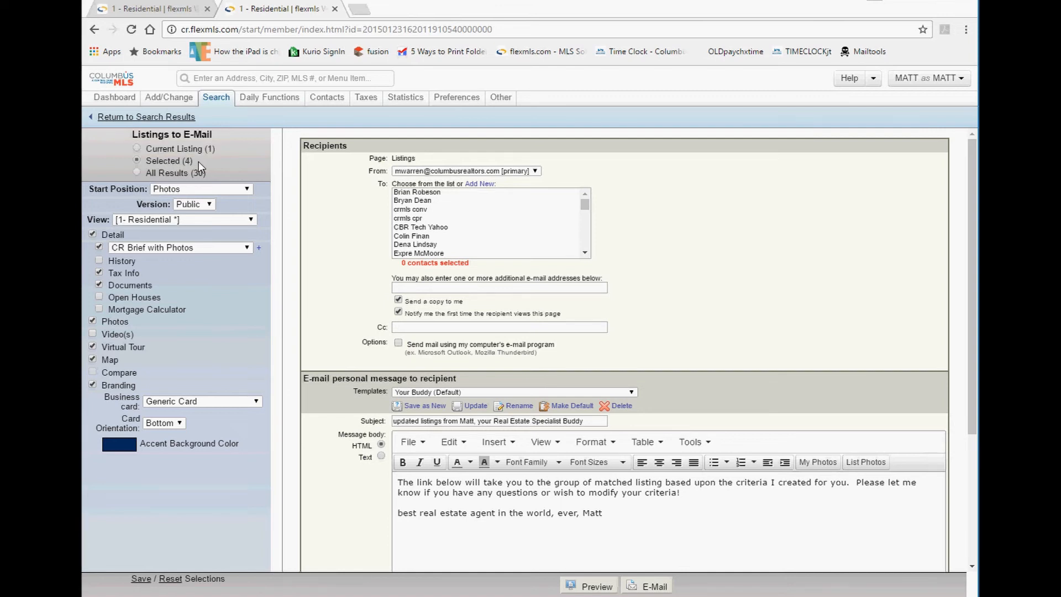
{"action": "left_click_drag", "start_coordinate": [198, 162], "coordinate": [140, 171]}
{"action": "left_click", "coordinate": [139, 172]}
Set Start Position to '- Report' after briefly choosing the map.
{"action": "left_click", "coordinate": [200, 190]}
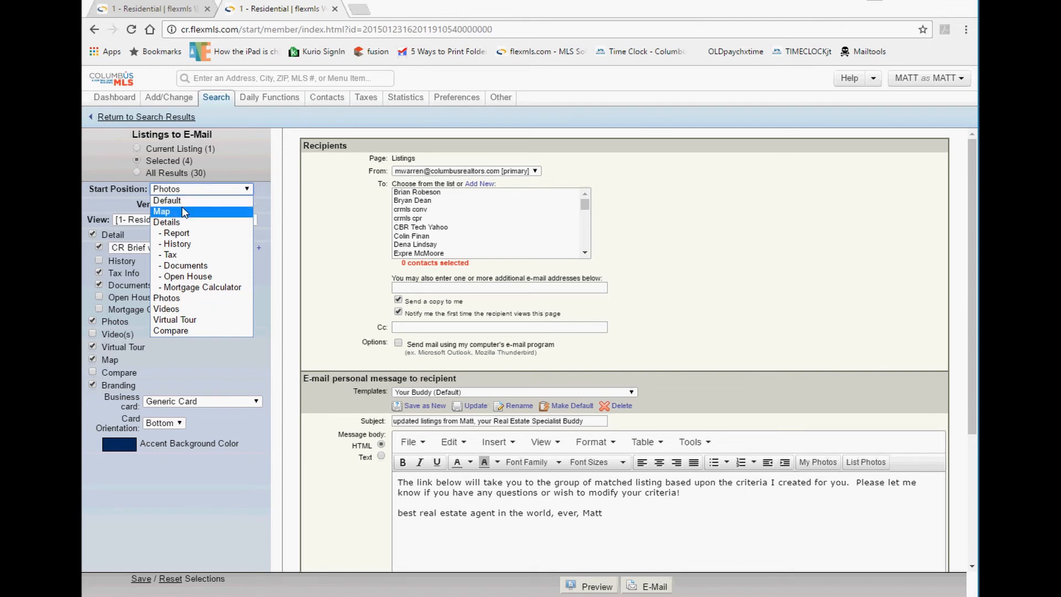
{"action": "left_click", "coordinate": [183, 302]}
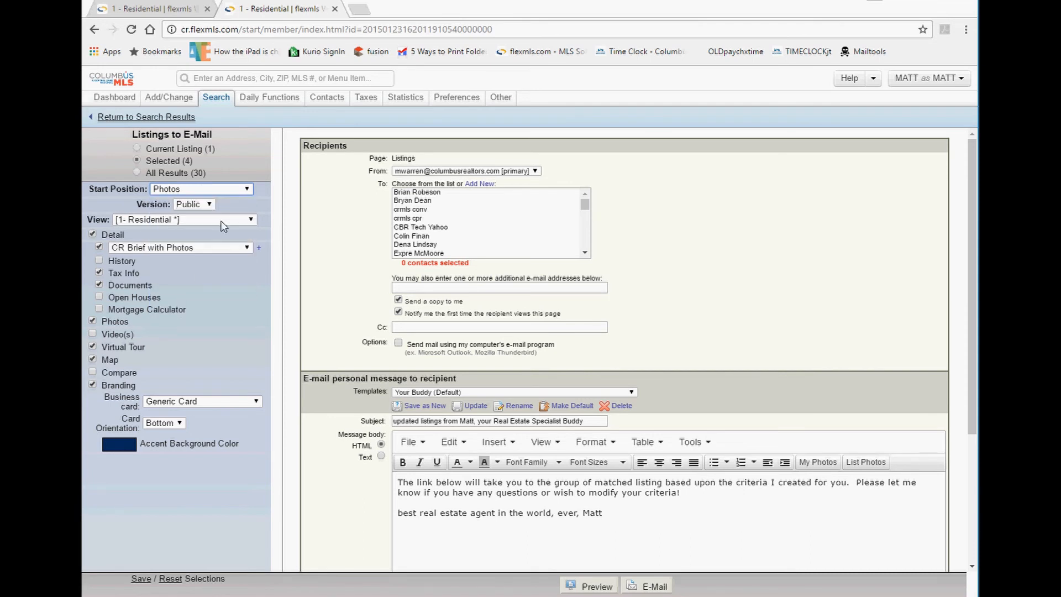
{"action": "left_click", "coordinate": [192, 191]}
{"action": "left_click", "coordinate": [176, 211]}
{"action": "left_click", "coordinate": [233, 191]}
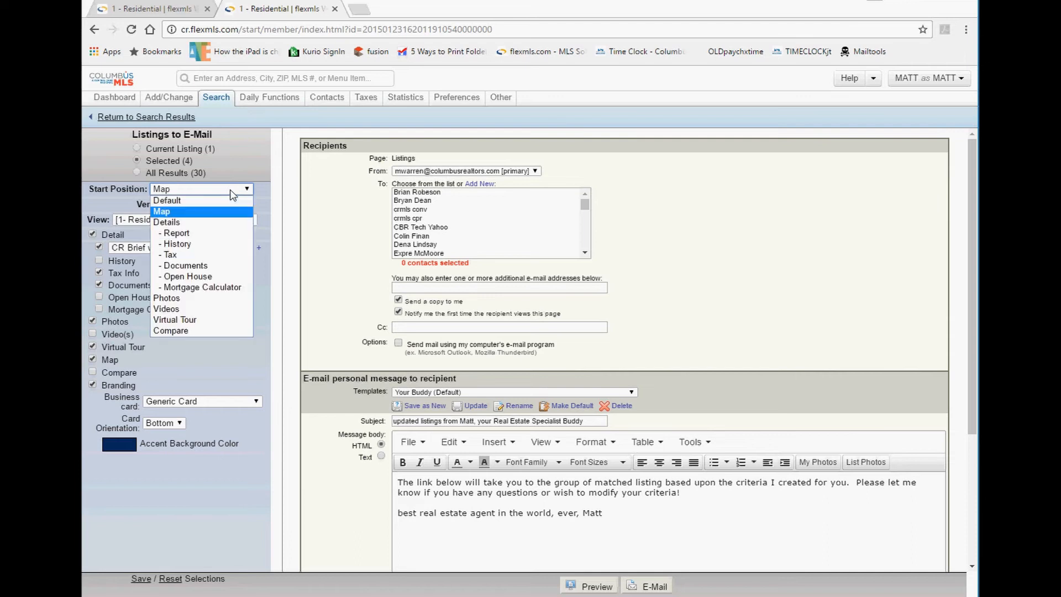
{"action": "left_click", "coordinate": [212, 235]}
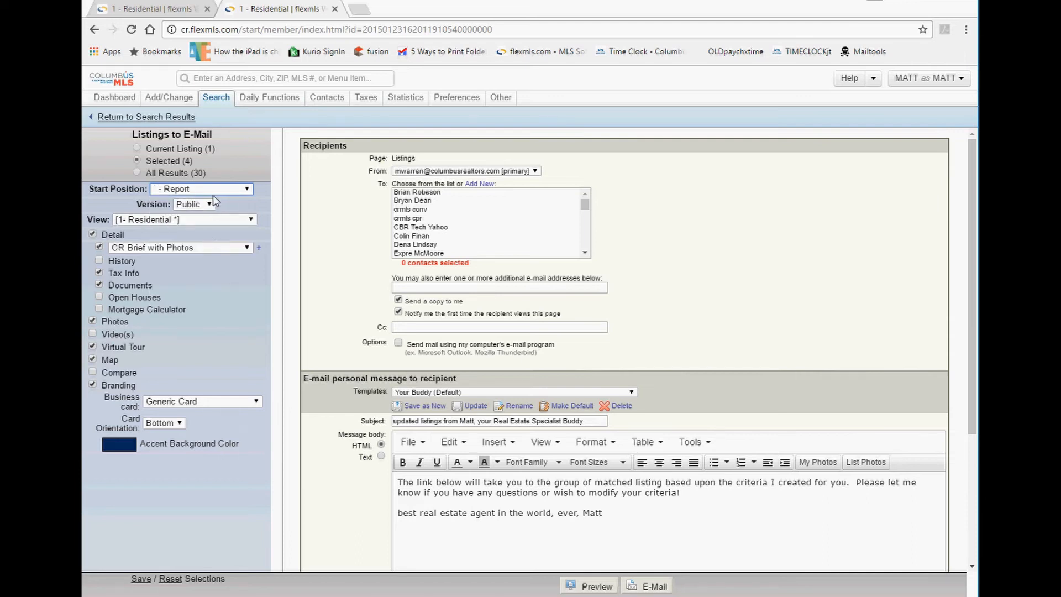
Keep CR Brief with Photos as the detail report format.
{"action": "left_click", "coordinate": [200, 204]}
{"action": "left_click", "coordinate": [166, 248]}
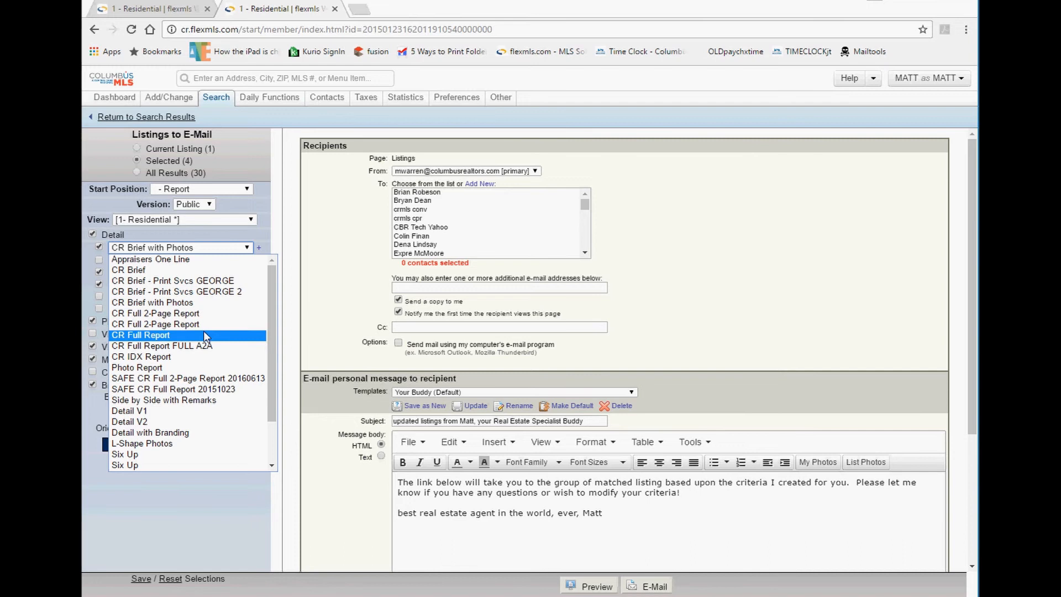
{"action": "left_click", "coordinate": [246, 241]}
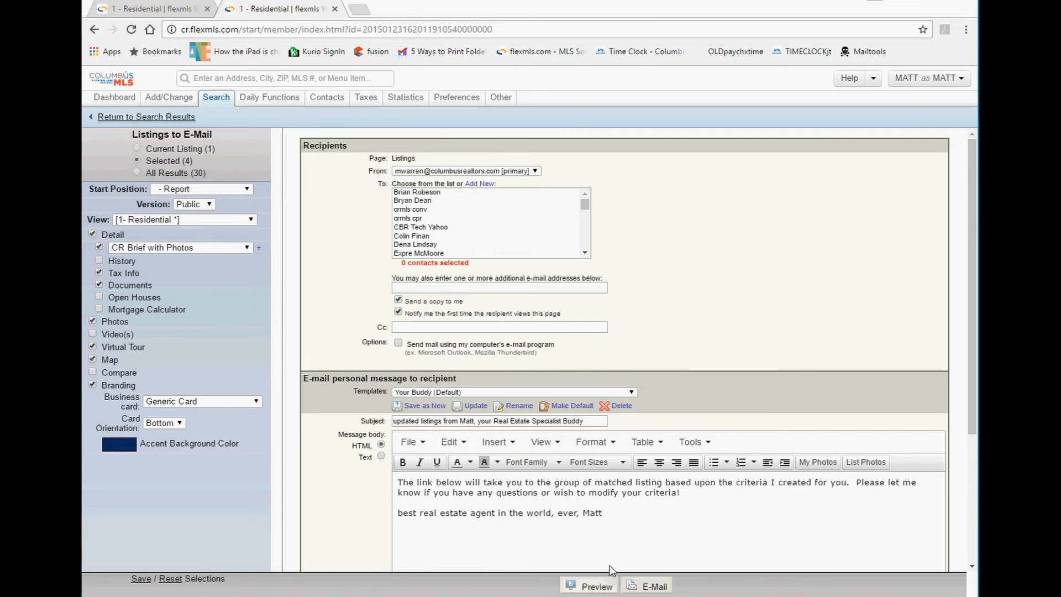
{"action": "left_click", "coordinate": [588, 587]}
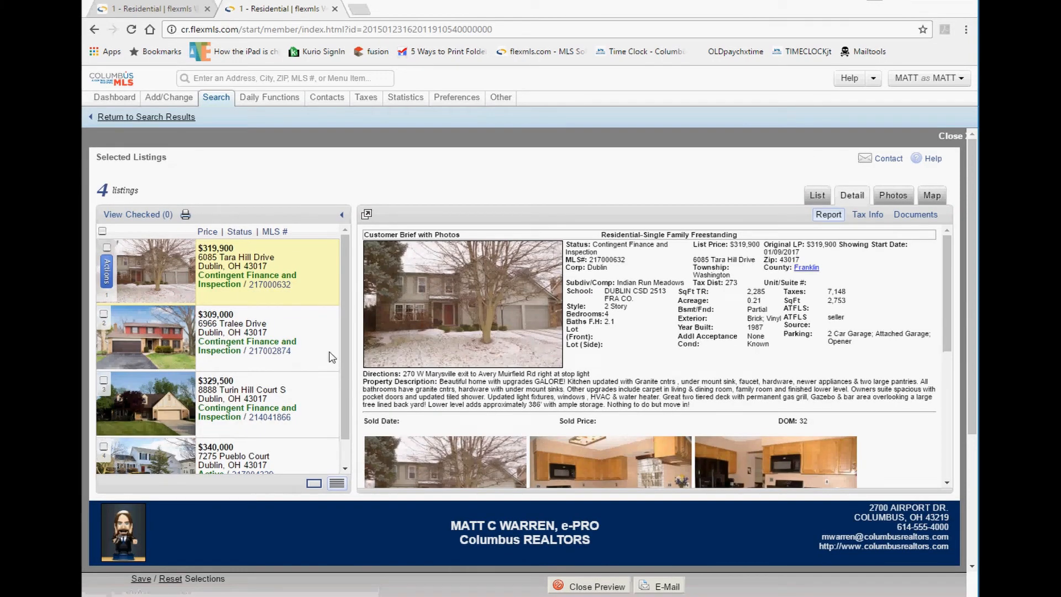
{"action": "scroll", "coordinate": [184, 298], "scroll_direction": "down", "scroll_amount": 1}
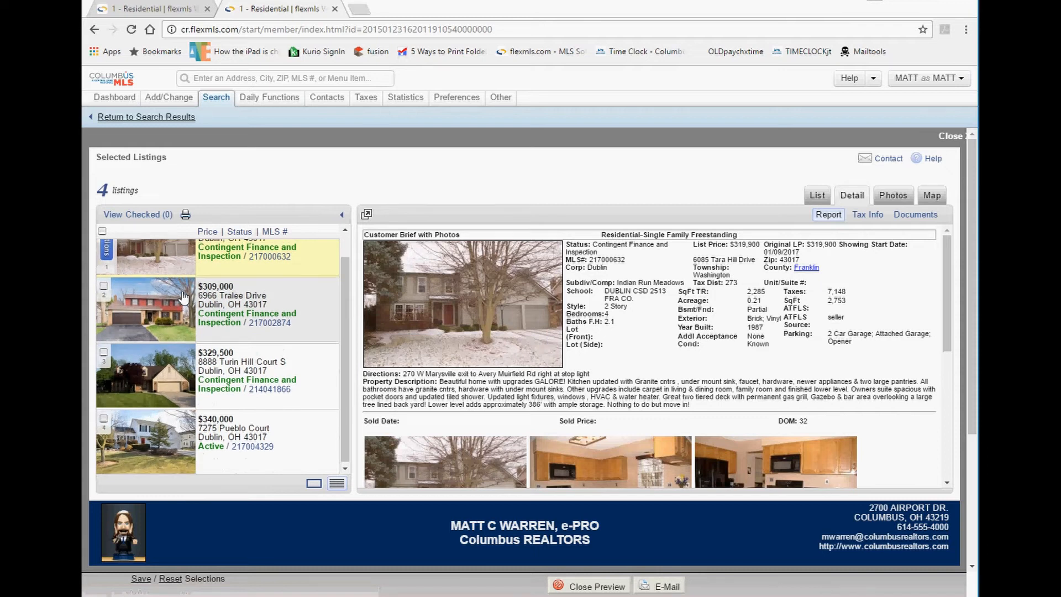
{"action": "scroll", "coordinate": [184, 297], "scroll_direction": "up", "scroll_amount": 1}
{"action": "left_click", "coordinate": [817, 196]}
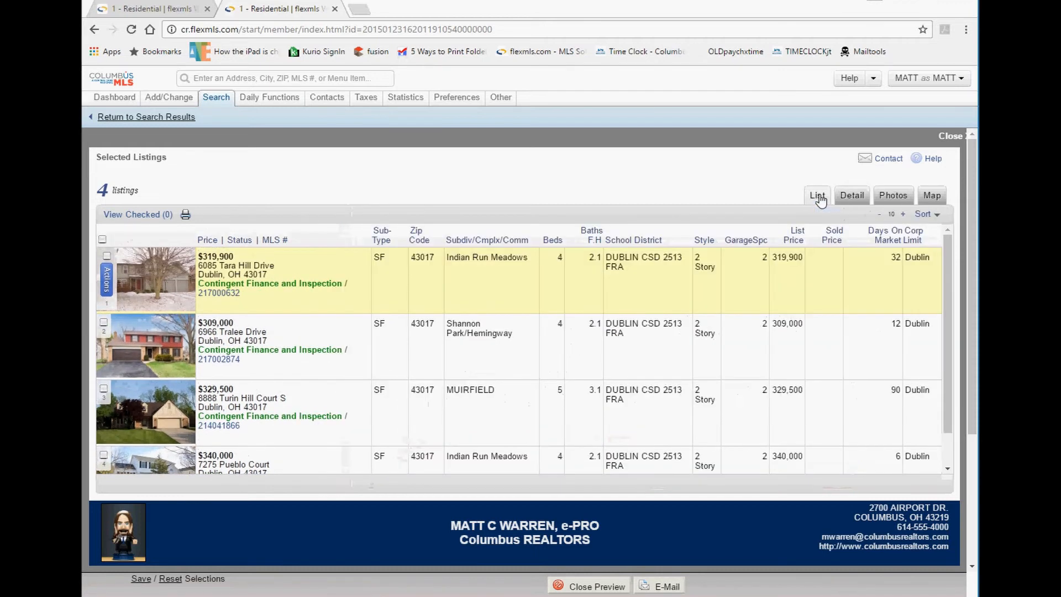
{"action": "left_click", "coordinate": [851, 198]}
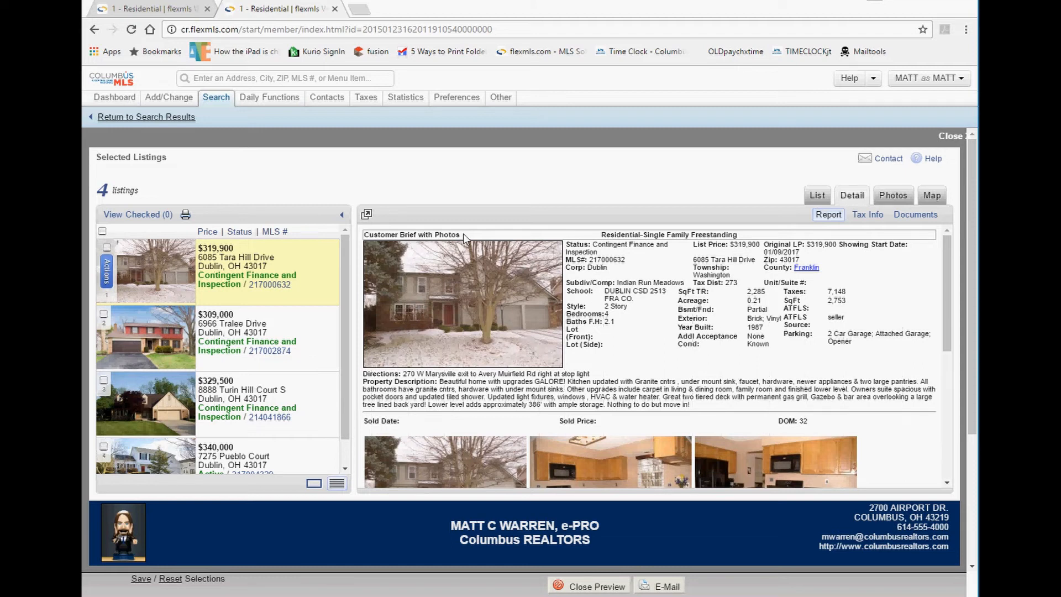
Look through the Tara Hill listing's tax information and photos, then close the preview.
{"action": "left_click_drag", "start_coordinate": [461, 235], "coordinate": [369, 236]}
{"action": "scroll", "coordinate": [476, 272], "scroll_direction": "down", "scroll_amount": 4}
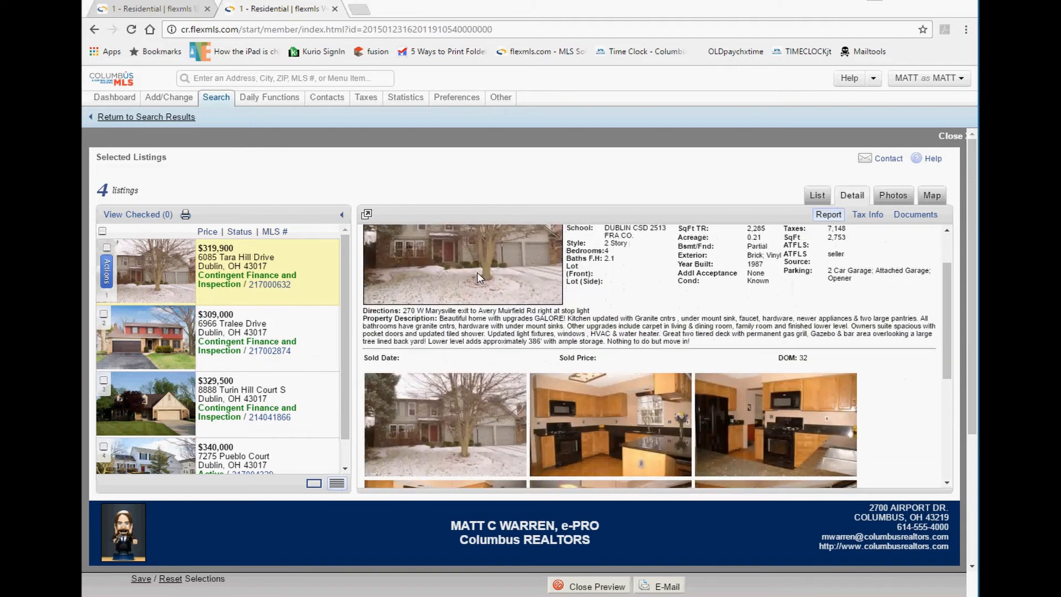
{"action": "scroll", "coordinate": [477, 274], "scroll_direction": "up", "scroll_amount": 4}
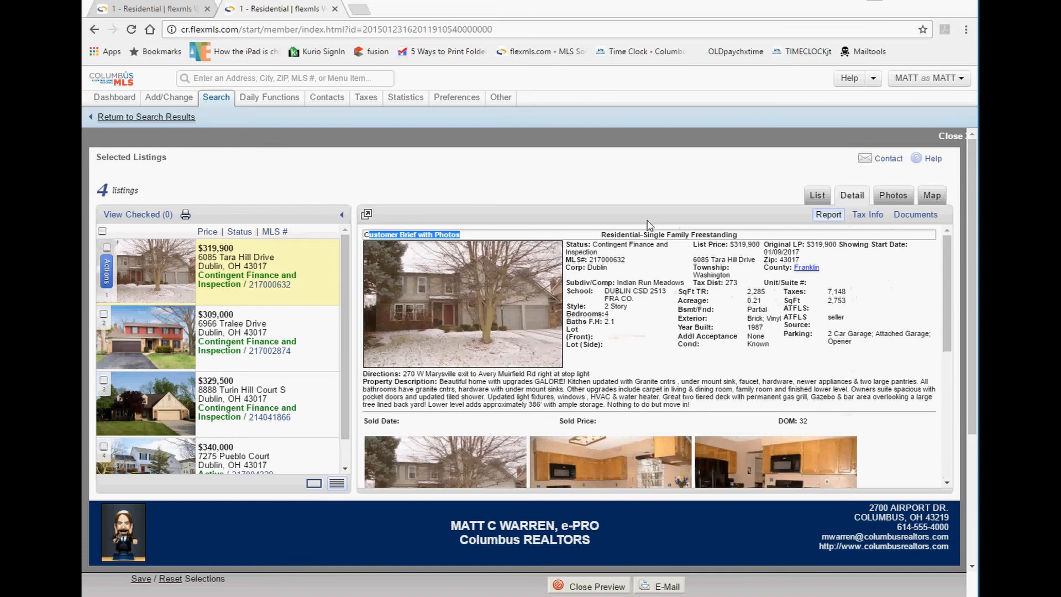
{"action": "left_click", "coordinate": [873, 215]}
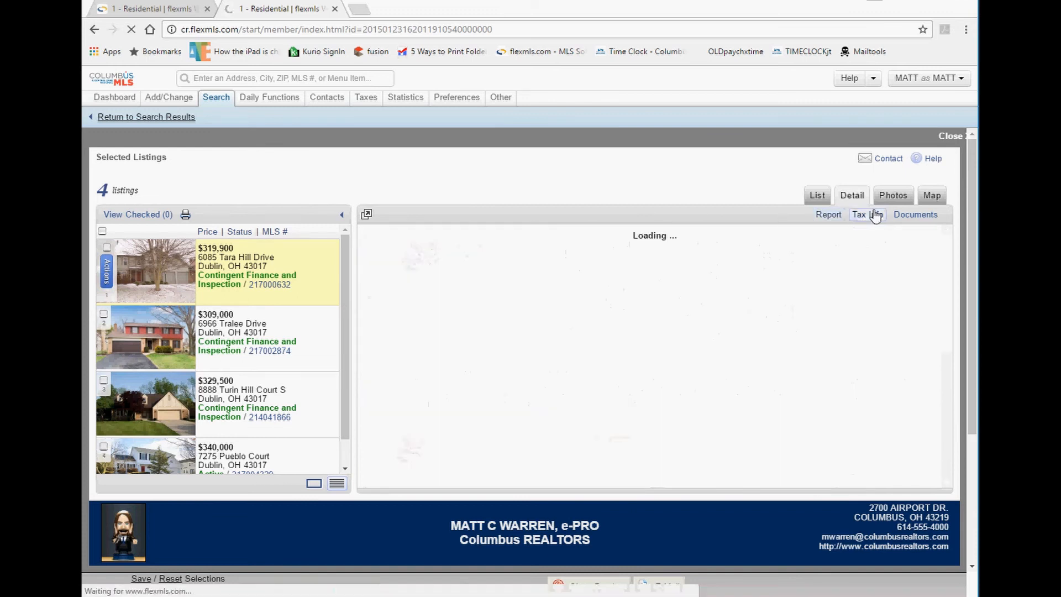
{"action": "left_click", "coordinate": [893, 200]}
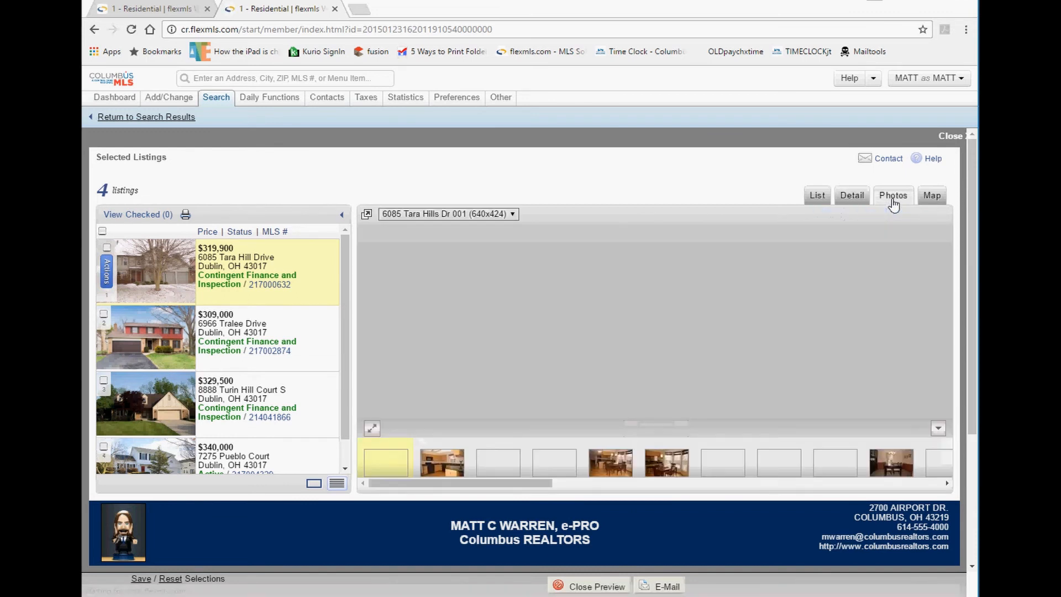
{"action": "left_click", "coordinate": [850, 200]}
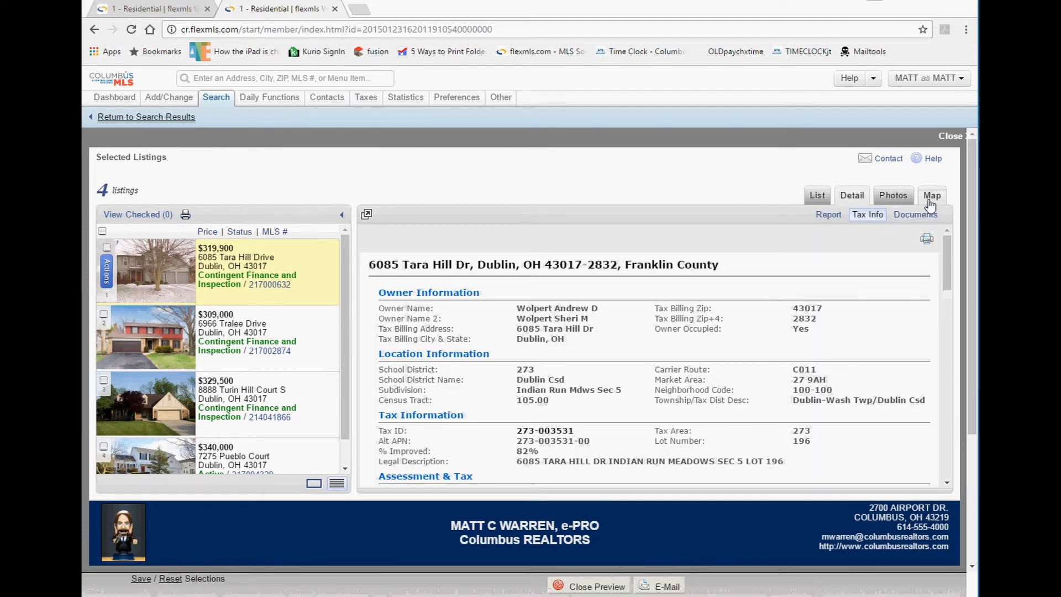
{"action": "left_click", "coordinate": [586, 588]}
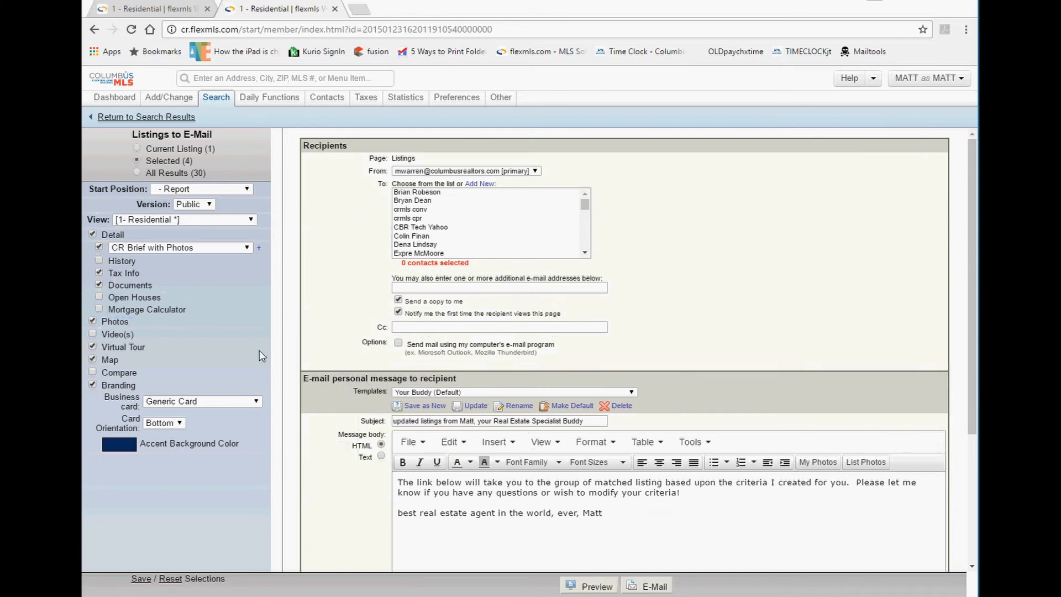
Keep CR Brief with Photos, add History, drop Branding, and preview the result.
{"action": "left_click", "coordinate": [134, 250]}
{"action": "left_click", "coordinate": [134, 253]}
{"action": "left_click", "coordinate": [99, 260]}
{"action": "left_click", "coordinate": [93, 385]}
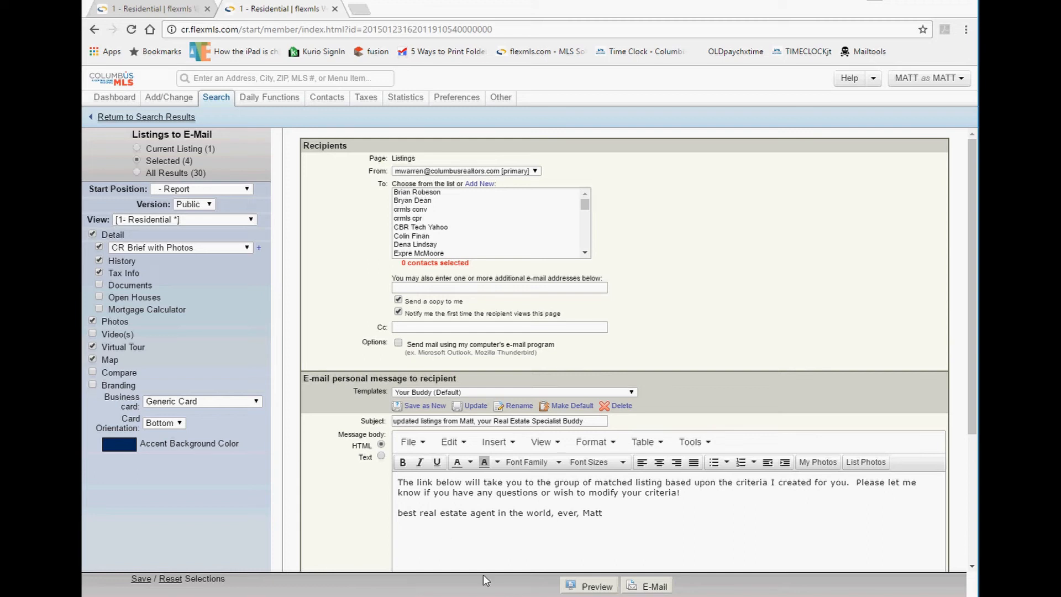
{"action": "left_click", "coordinate": [587, 587]}
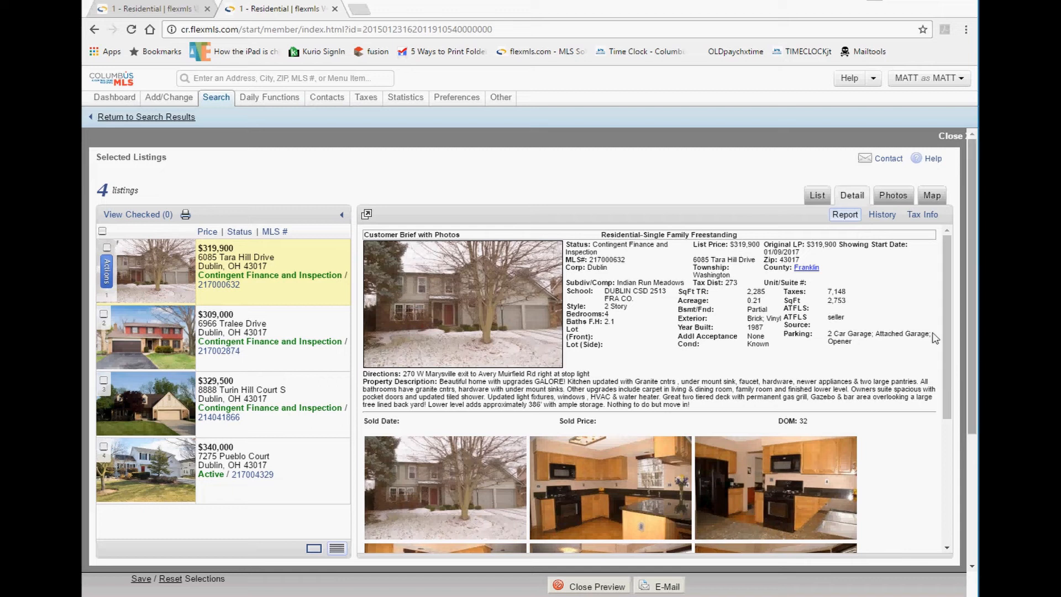
{"action": "left_click", "coordinate": [605, 588]}
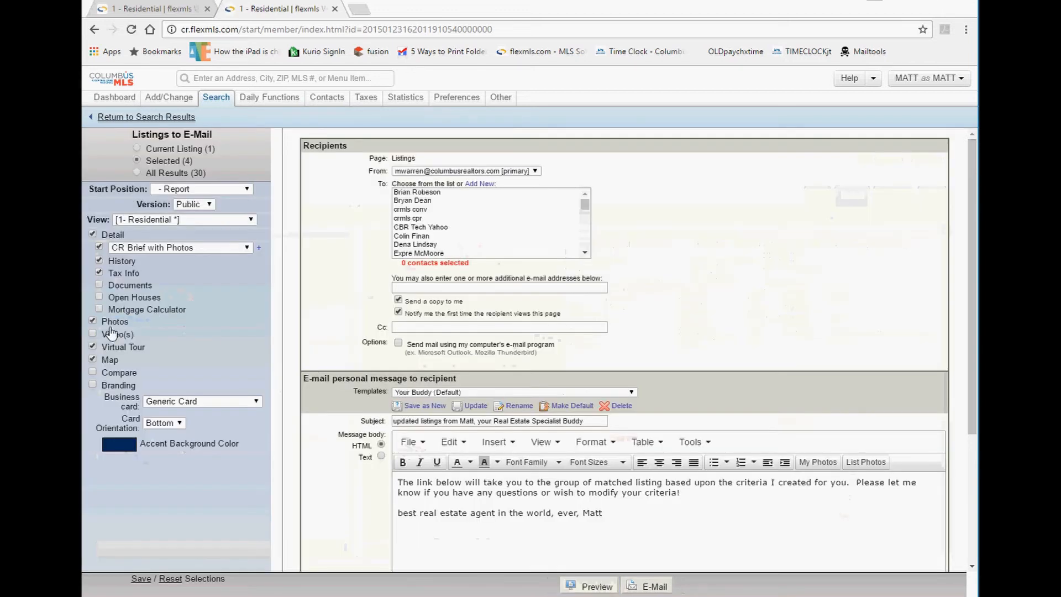
Leave Photos and Map out of the e-mail and preview the listings again.
{"action": "left_click", "coordinate": [92, 320]}
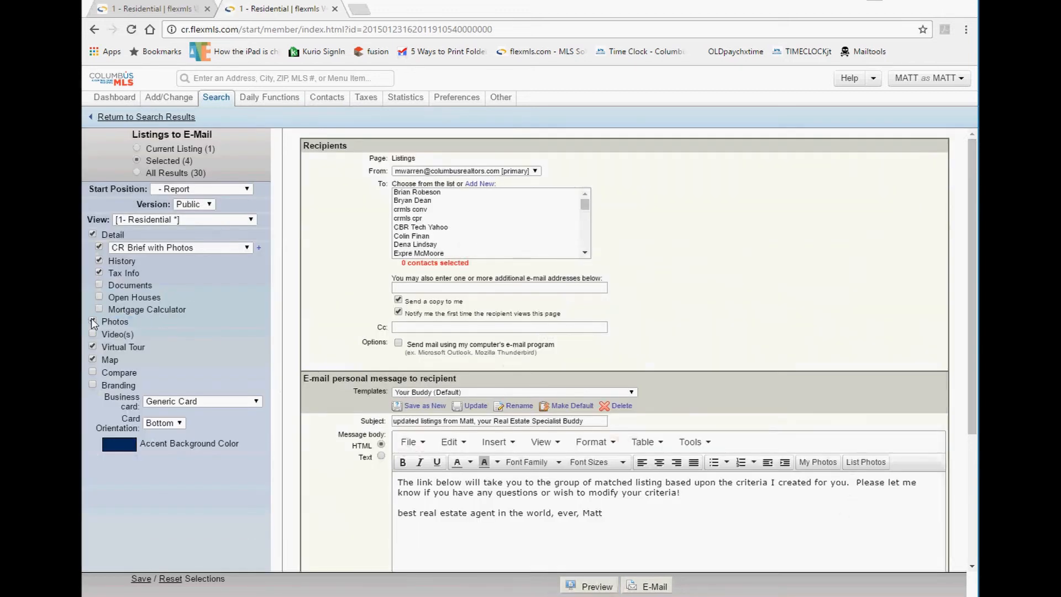
{"action": "left_click", "coordinate": [92, 359]}
{"action": "left_click", "coordinate": [590, 586]}
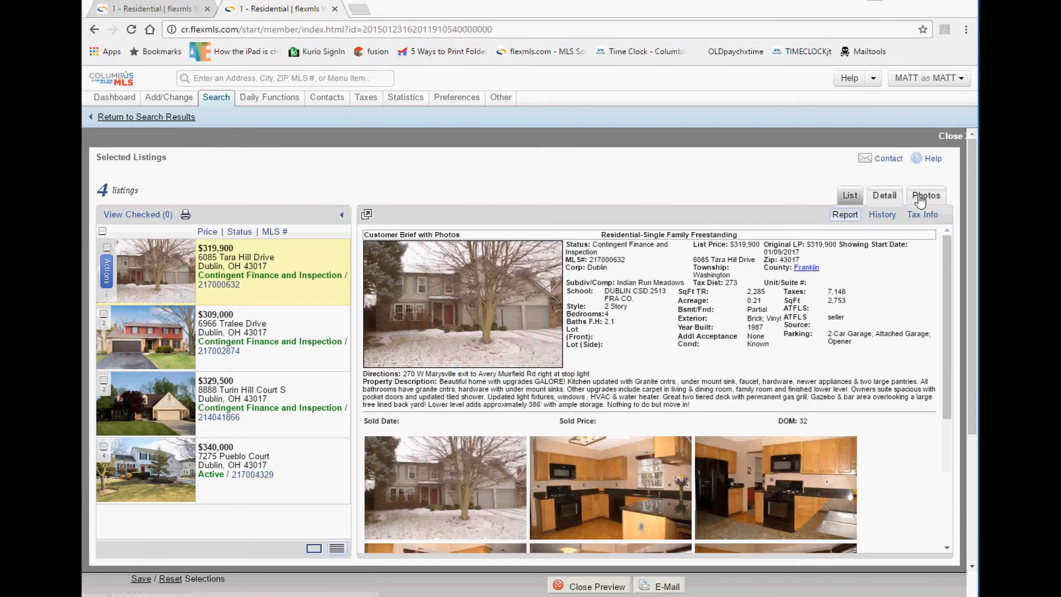
{"action": "left_click", "coordinate": [922, 200]}
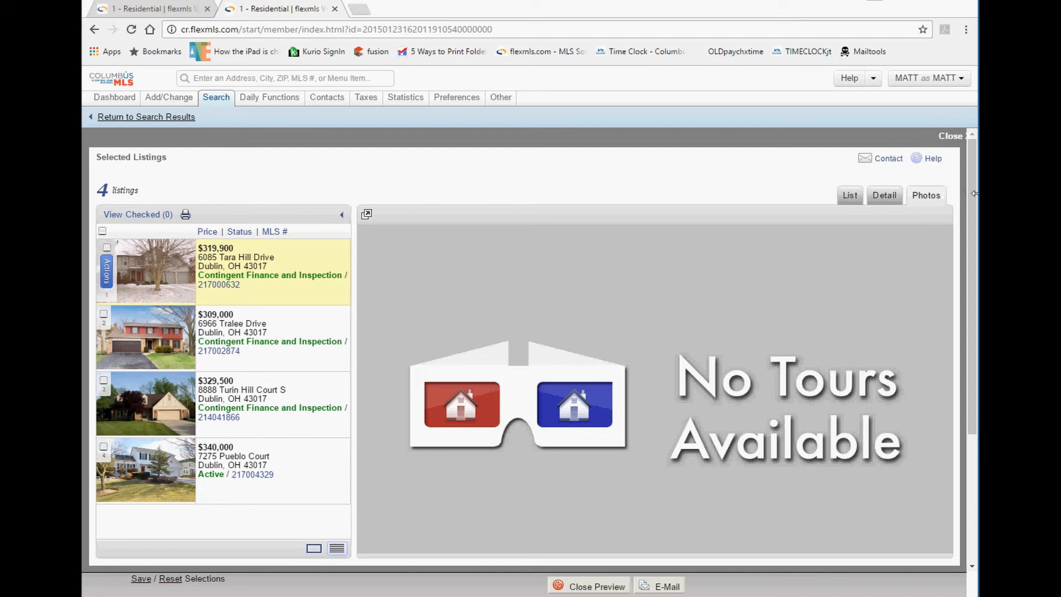
{"action": "left_click", "coordinate": [581, 584]}
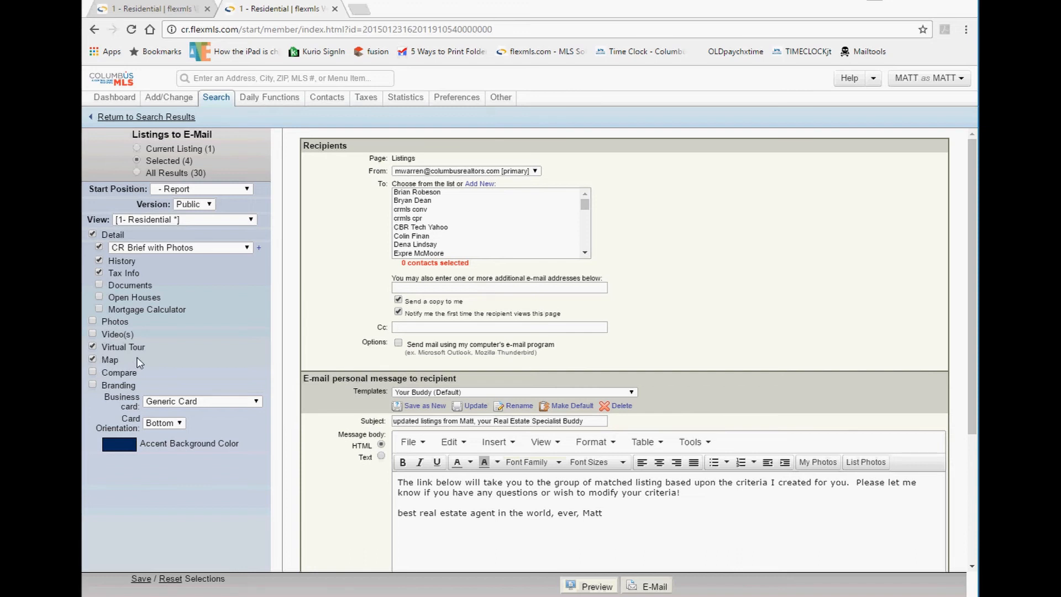
Include Photos again and check the photo gallery in the preview.
{"action": "left_click", "coordinate": [92, 321]}
{"action": "left_click", "coordinate": [587, 590]}
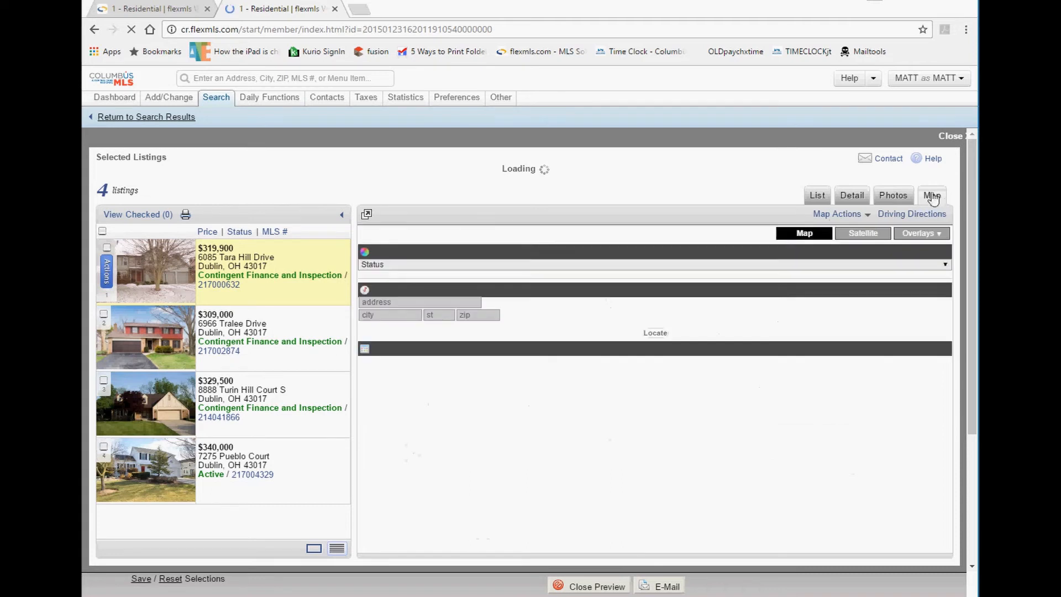
{"action": "left_click", "coordinate": [897, 198]}
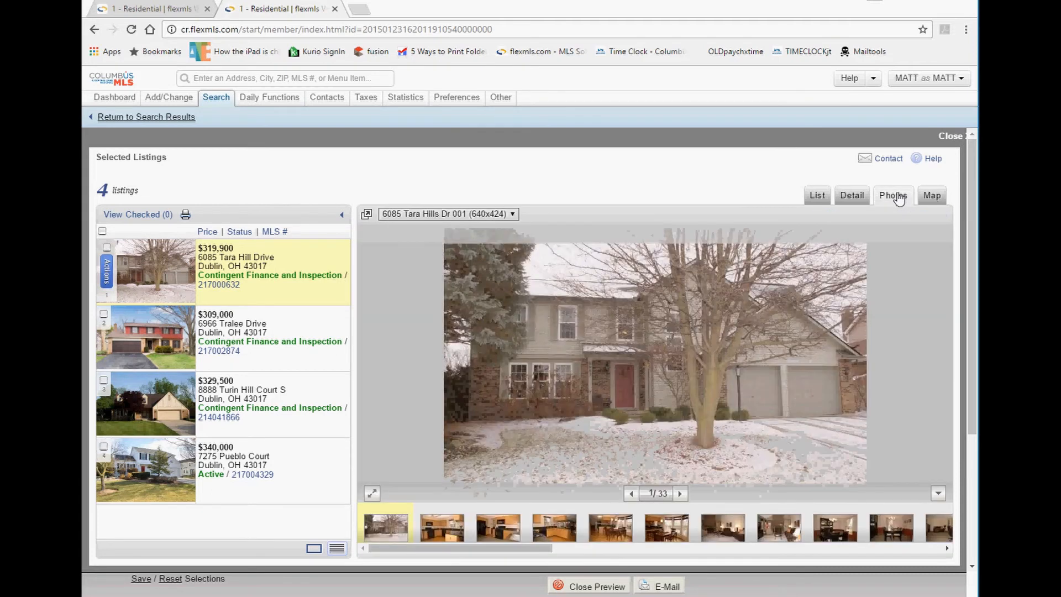
{"action": "left_click", "coordinate": [637, 587]}
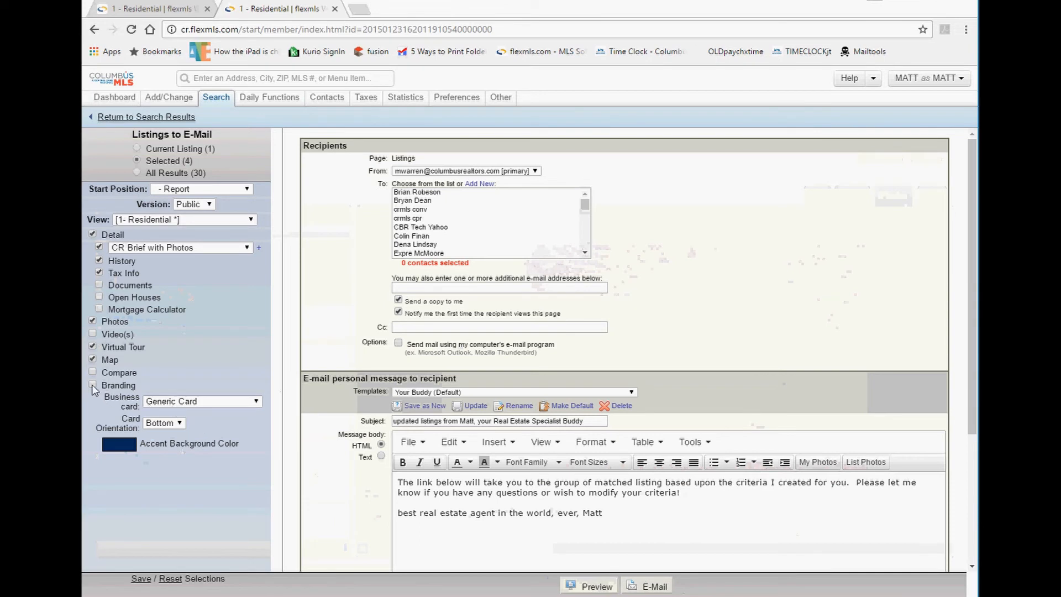
Add Branding with a Generic Card and preview the agent and brokerage footer.
{"action": "left_click_drag", "start_coordinate": [120, 388], "coordinate": [98, 389]}
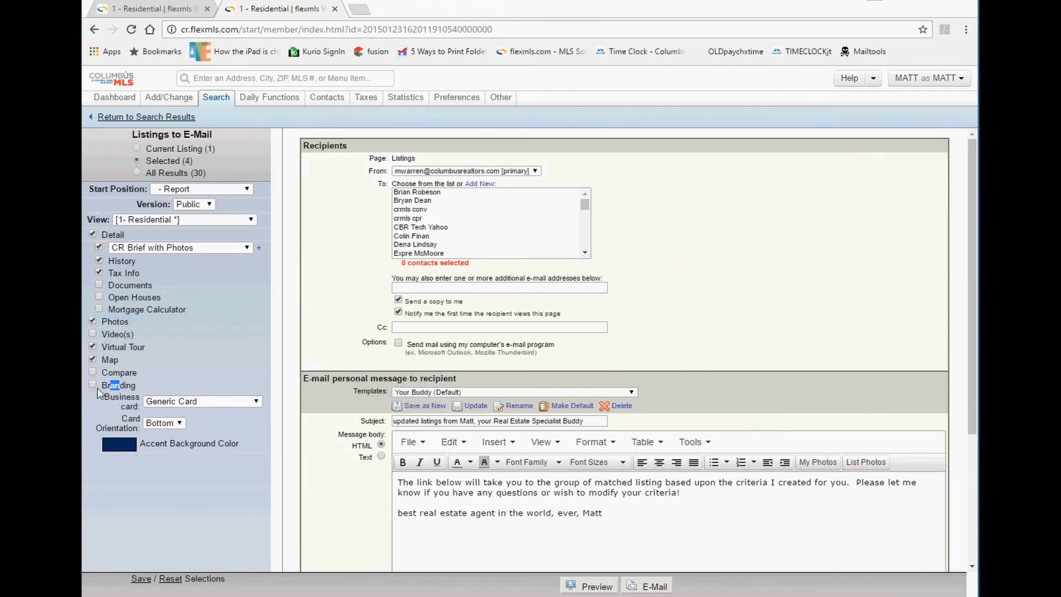
{"action": "left_click", "coordinate": [178, 403]}
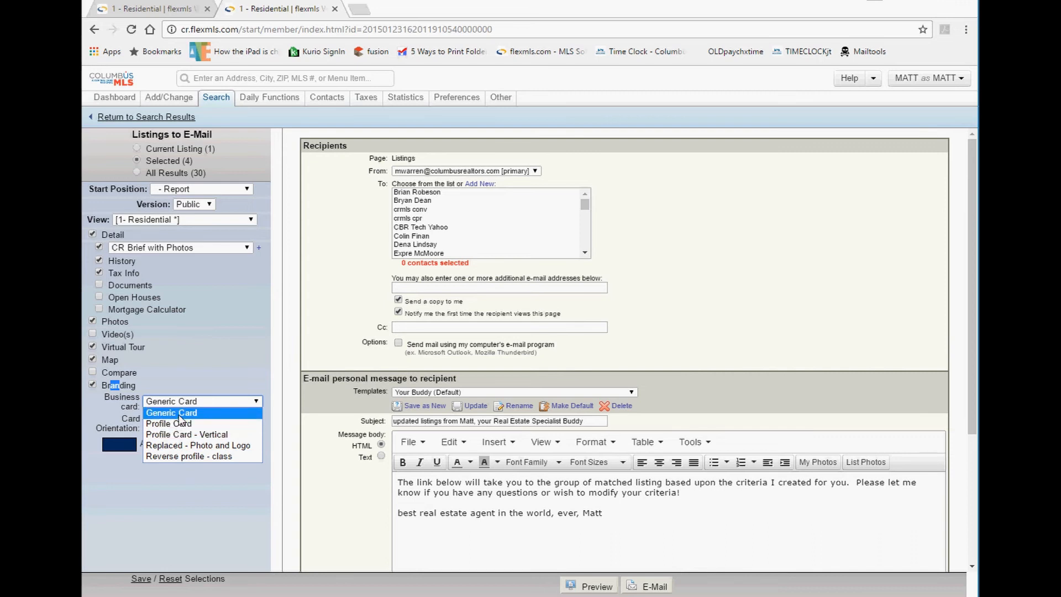
{"action": "left_click", "coordinate": [178, 416]}
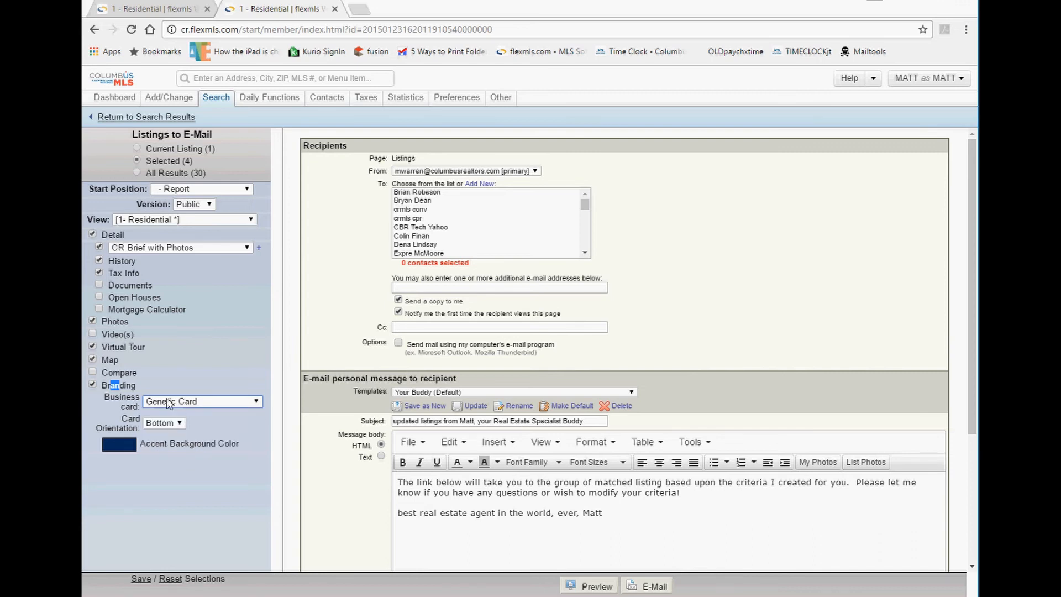
{"action": "left_click", "coordinate": [586, 586]}
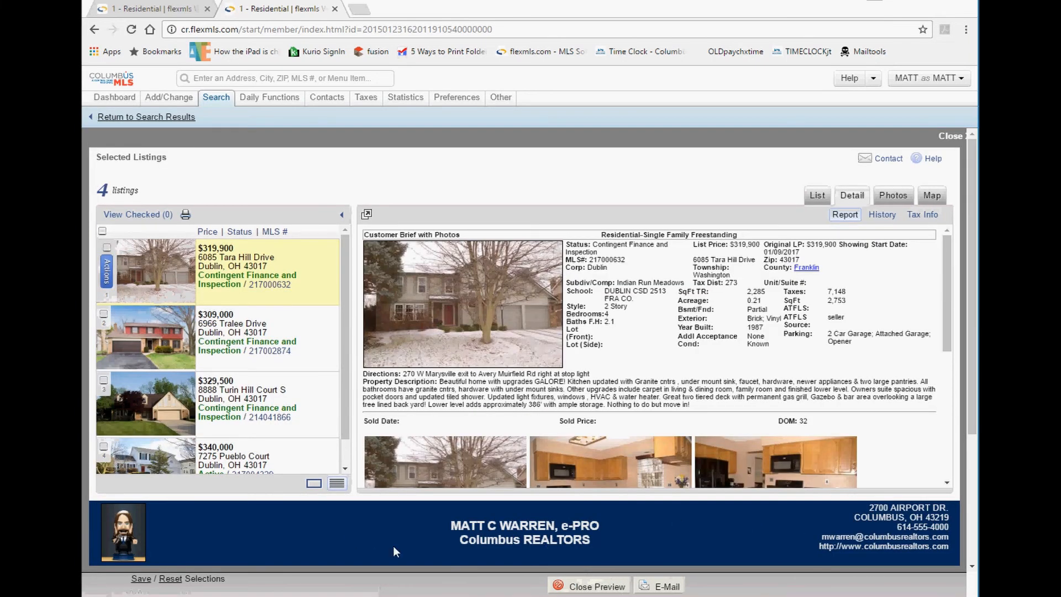
{"action": "left_click_drag", "start_coordinate": [171, 522], "coordinate": [459, 543]}
{"action": "left_click_drag", "start_coordinate": [540, 539], "coordinate": [789, 525]}
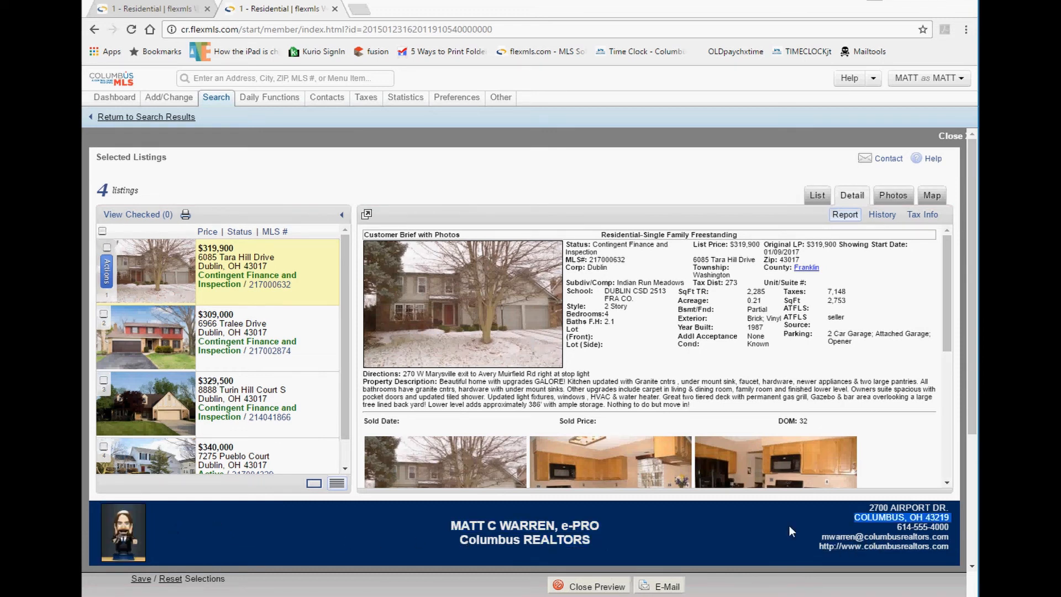
{"action": "left_click", "coordinate": [586, 586]}
Switch the business card to Profile Card and preview its footer with the Columbus MLS logo.
{"action": "left_click", "coordinate": [182, 407]}
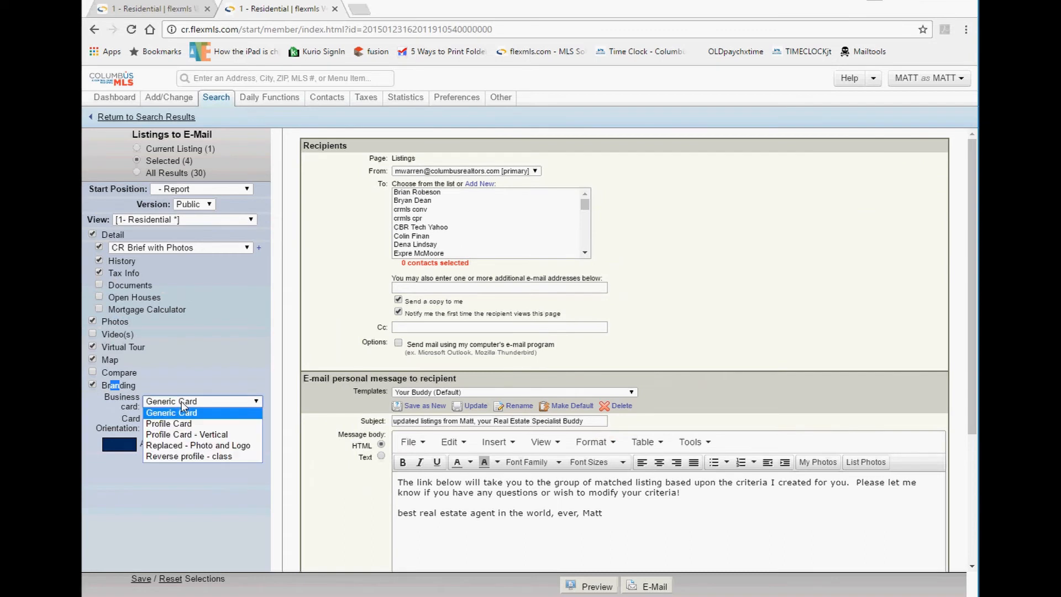
{"action": "left_click", "coordinate": [187, 430]}
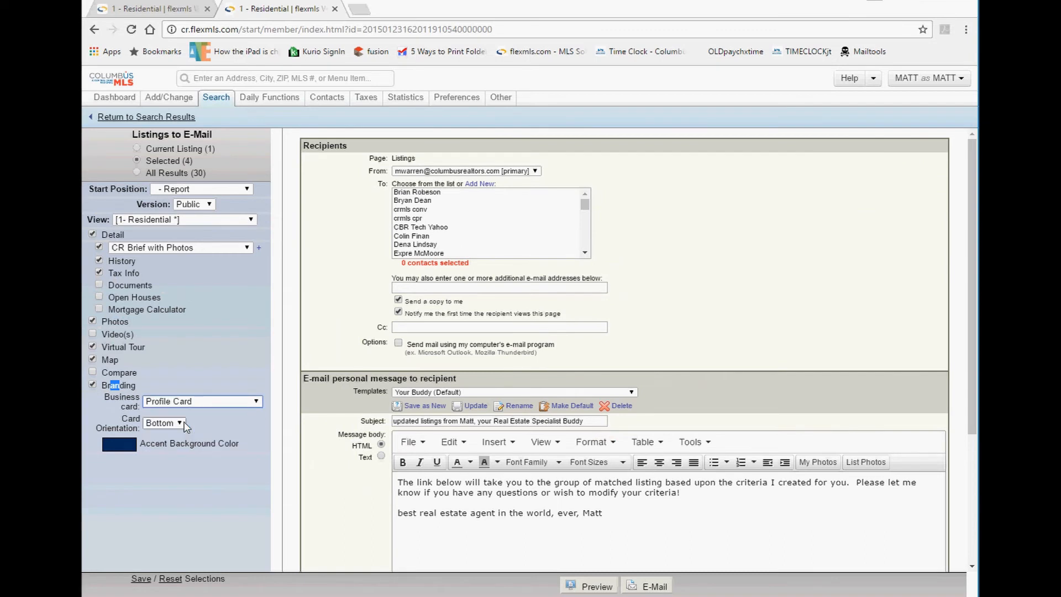
{"action": "left_click", "coordinate": [587, 585]}
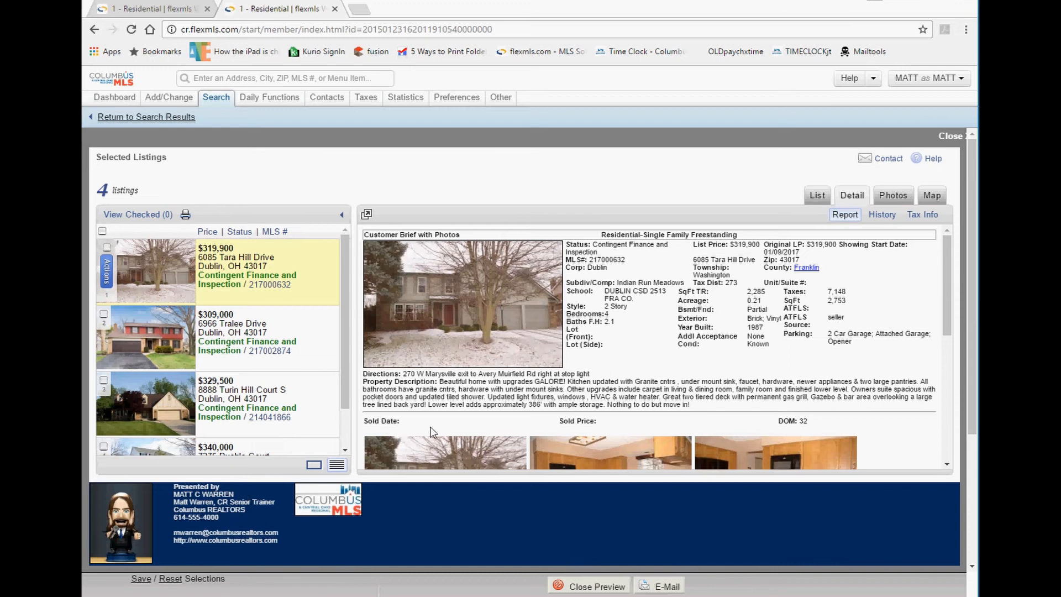
{"action": "scroll", "coordinate": [494, 405], "scroll_direction": "down", "scroll_amount": 3}
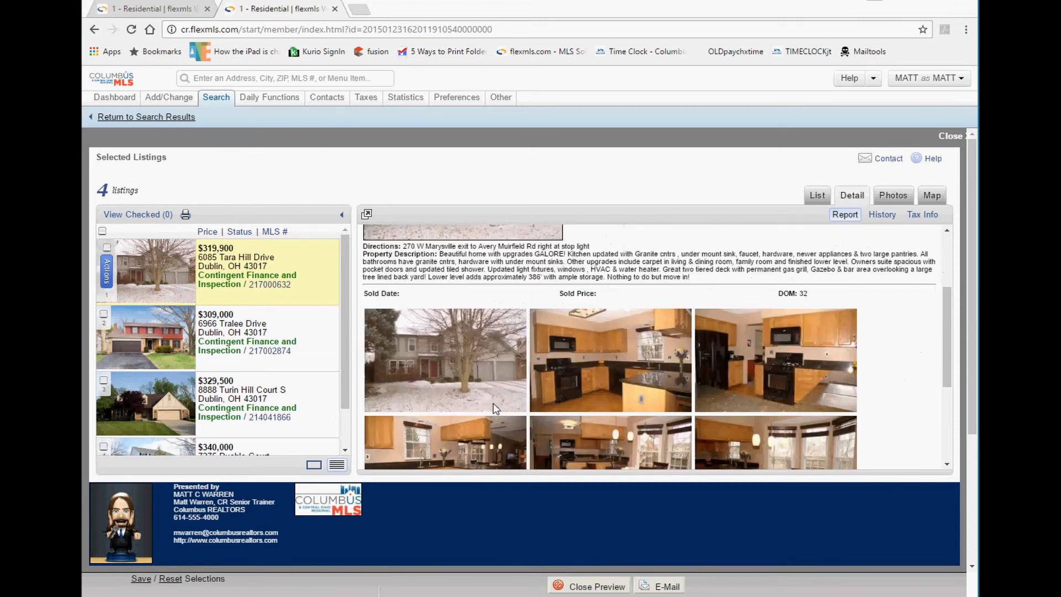
{"action": "scroll", "coordinate": [494, 404], "scroll_direction": "up", "scroll_amount": 3}
{"action": "left_click", "coordinate": [894, 196]}
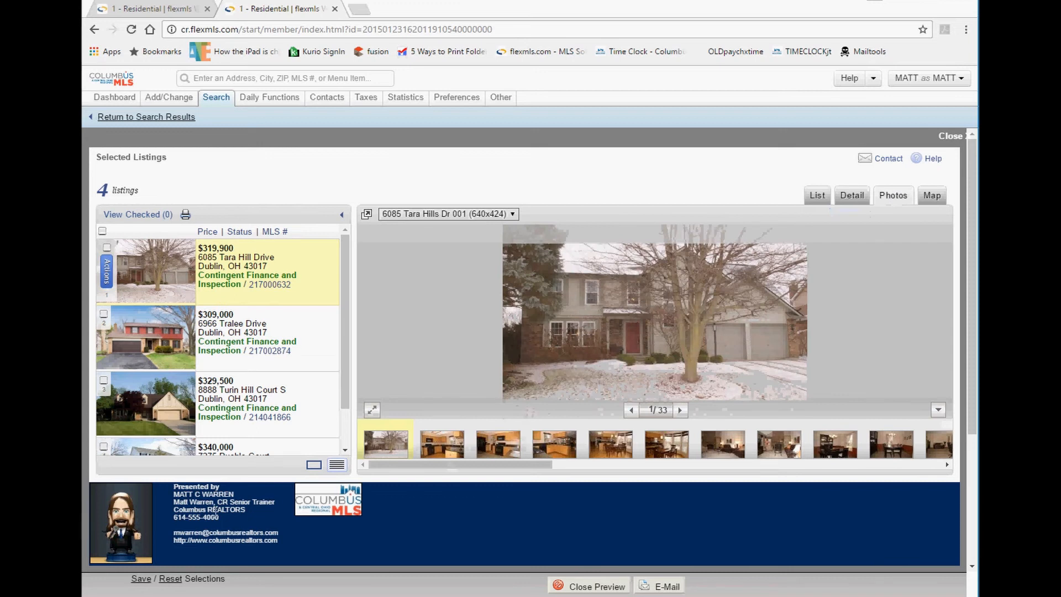
{"action": "left_click_drag", "start_coordinate": [175, 503], "coordinate": [272, 539]}
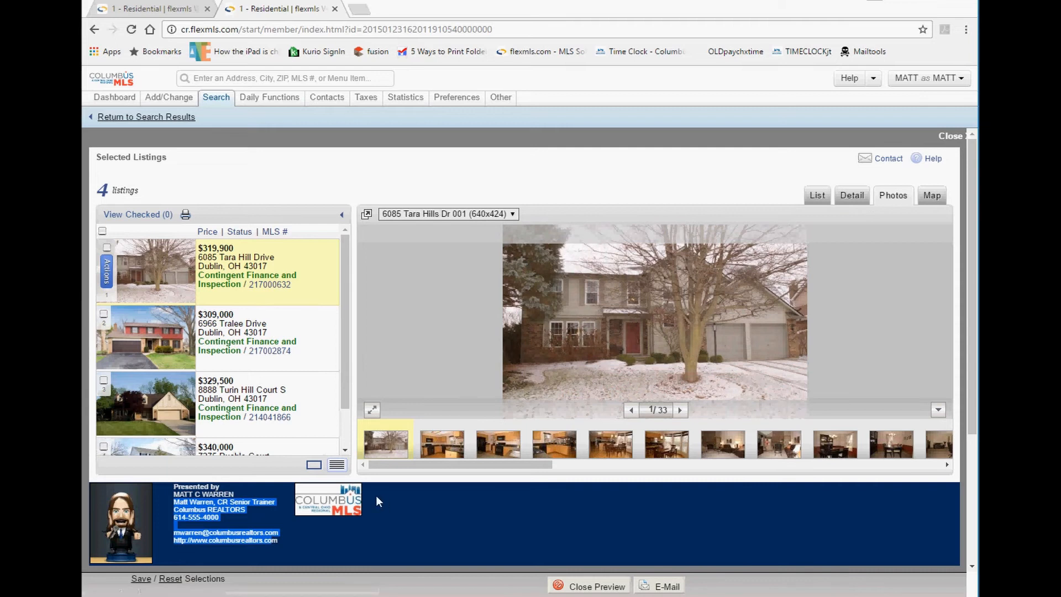
{"action": "left_click_drag", "start_coordinate": [376, 495], "coordinate": [329, 501]}
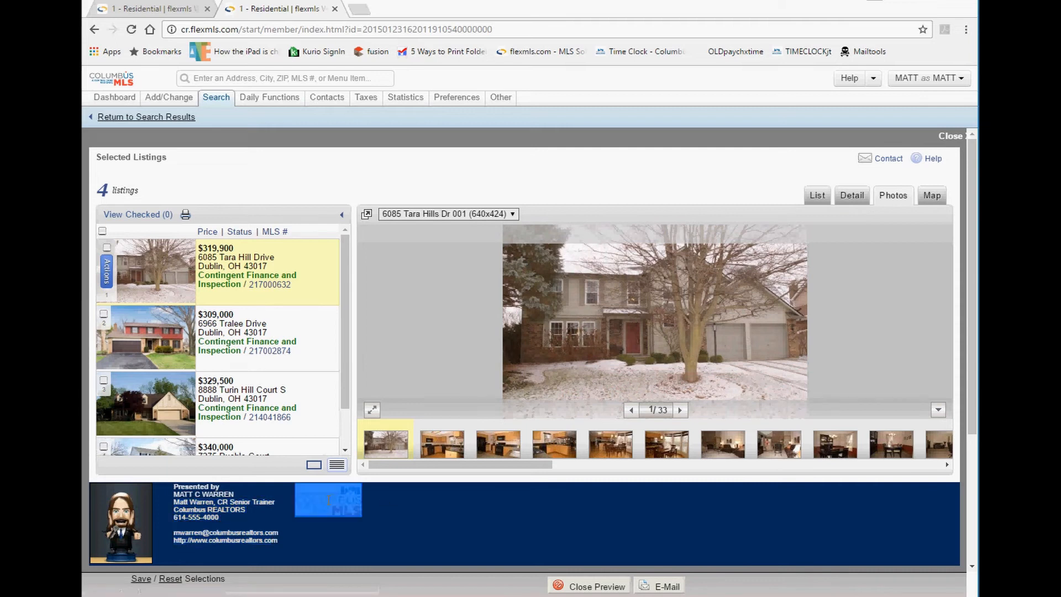
{"action": "left_click", "coordinate": [165, 527]}
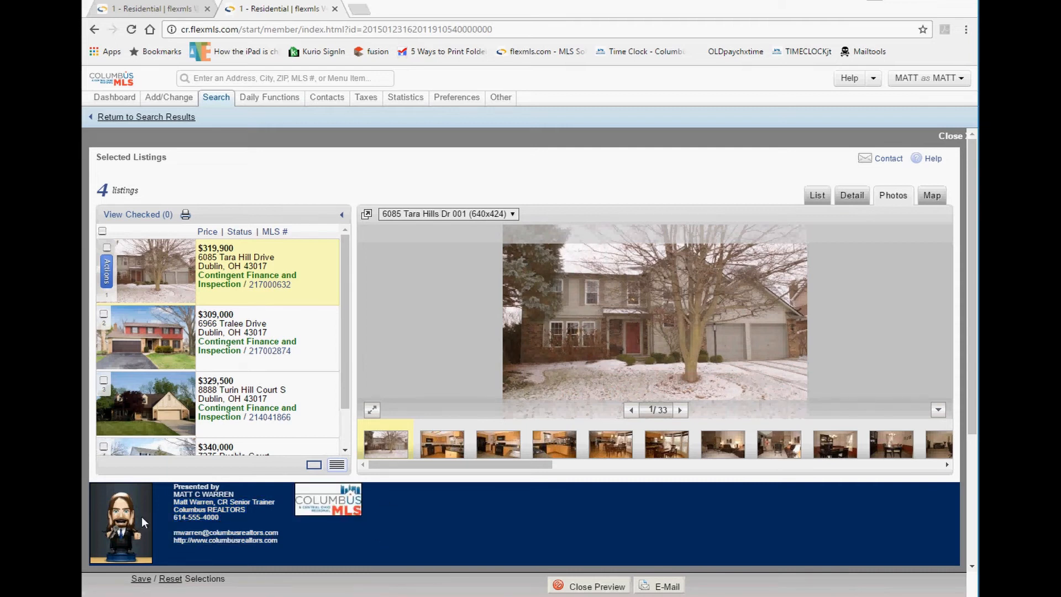
{"action": "left_click", "coordinate": [585, 574]}
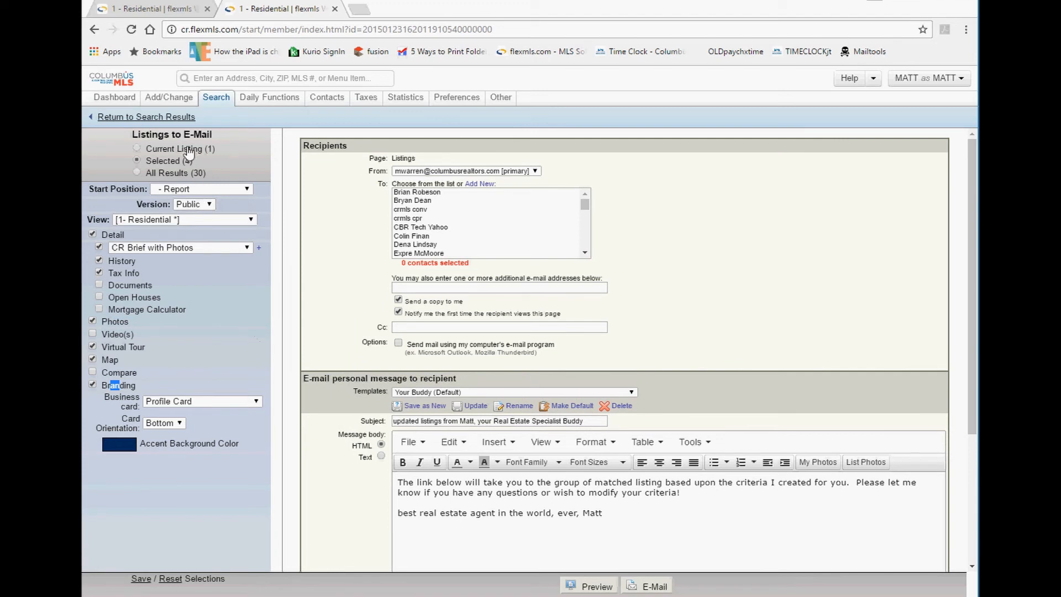
Review the Selected/All Results choices, report content options and save/reset selections option.
{"action": "left_click_drag", "start_coordinate": [219, 168], "coordinate": [133, 158]}
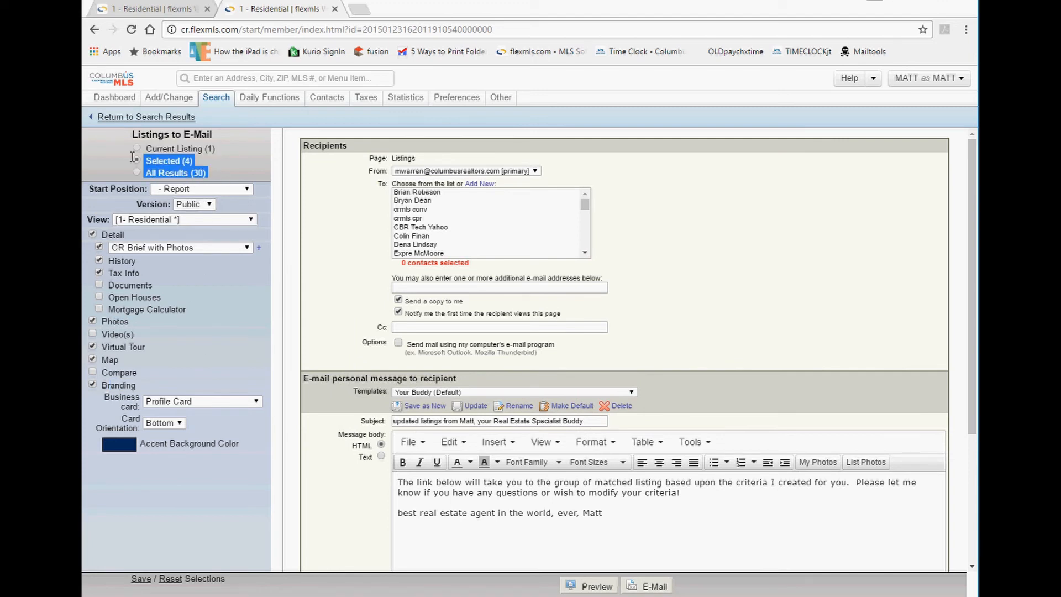
{"action": "left_click", "coordinate": [182, 474]}
{"action": "left_click_drag", "start_coordinate": [260, 460], "coordinate": [147, 249]}
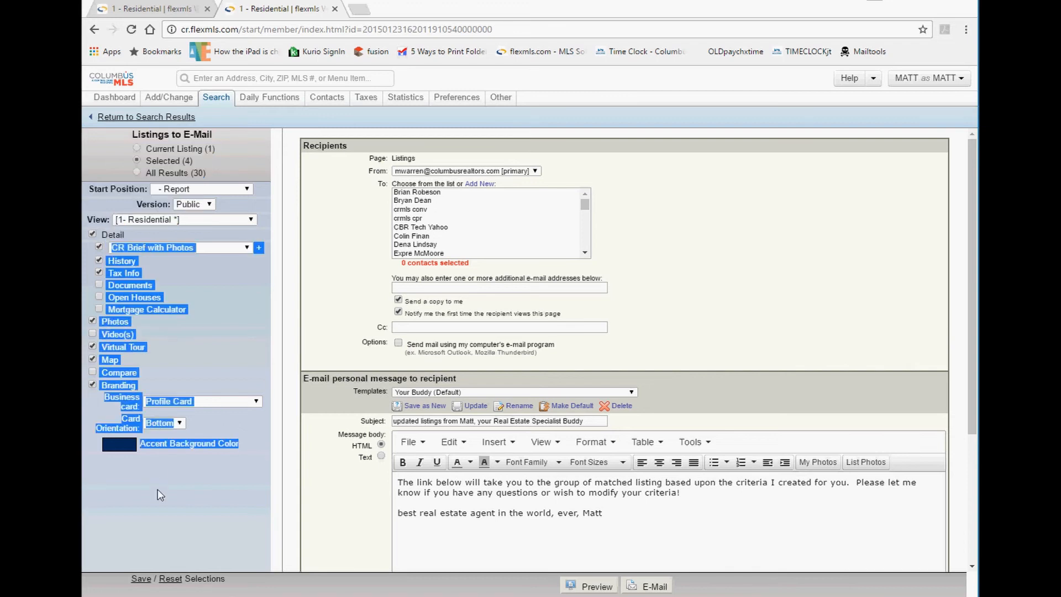
{"action": "left_click_drag", "start_coordinate": [118, 580], "coordinate": [180, 582]}
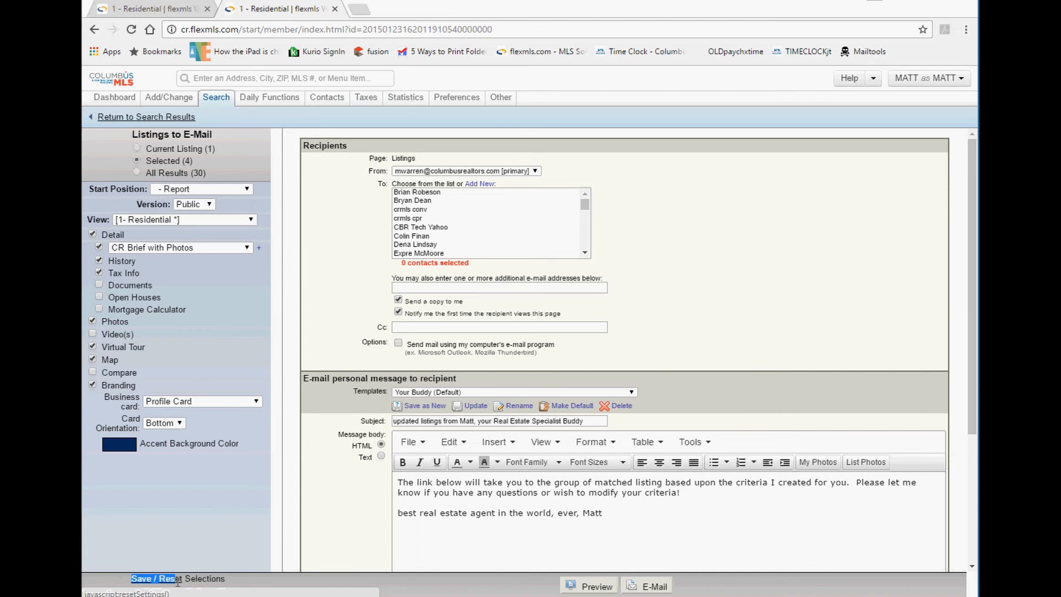
{"action": "left_click", "coordinate": [194, 521]}
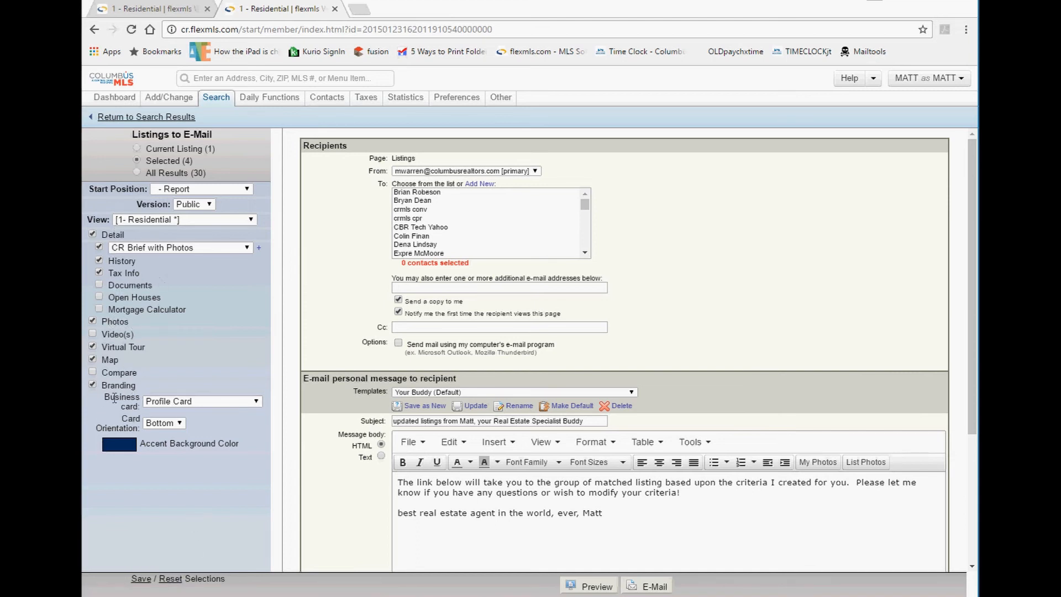
Change the business card from Profile Card to Generic Card, leaving the sender address unchanged.
{"action": "left_click", "coordinate": [186, 403]}
{"action": "left_click", "coordinate": [193, 418]}
{"action": "left_click", "coordinate": [188, 402]}
{"action": "left_click", "coordinate": [166, 429]}
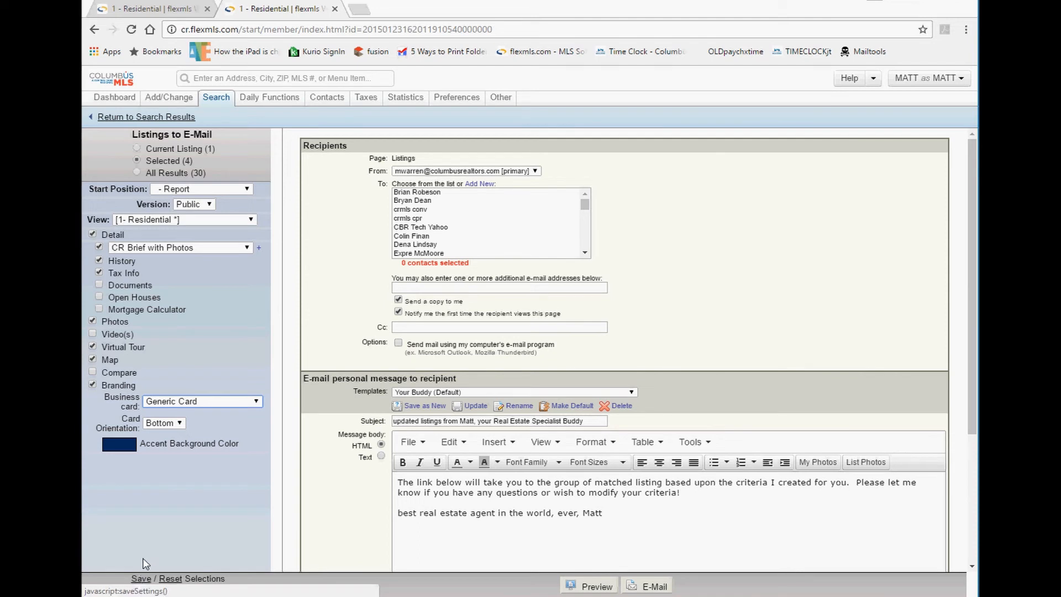
{"action": "left_click", "coordinate": [430, 173]}
{"action": "left_click", "coordinate": [431, 173]}
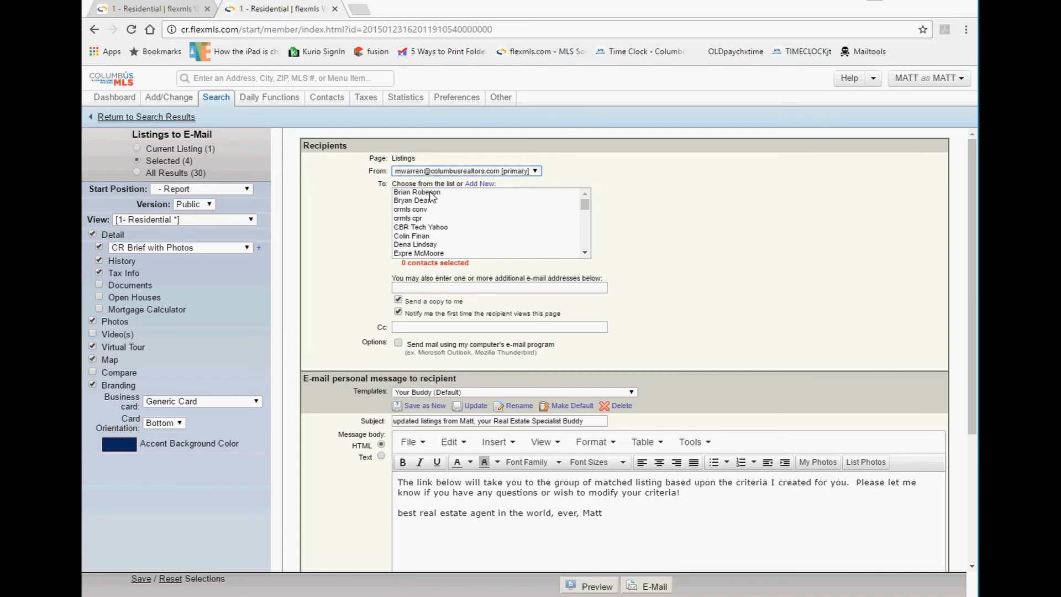
Fill the additional recipients box with the saved pair of training e-mail addresses.
{"action": "scroll", "coordinate": [431, 211], "scroll_direction": "down", "scroll_amount": 1}
{"action": "scroll", "coordinate": [430, 206], "scroll_direction": "down", "scroll_amount": 3}
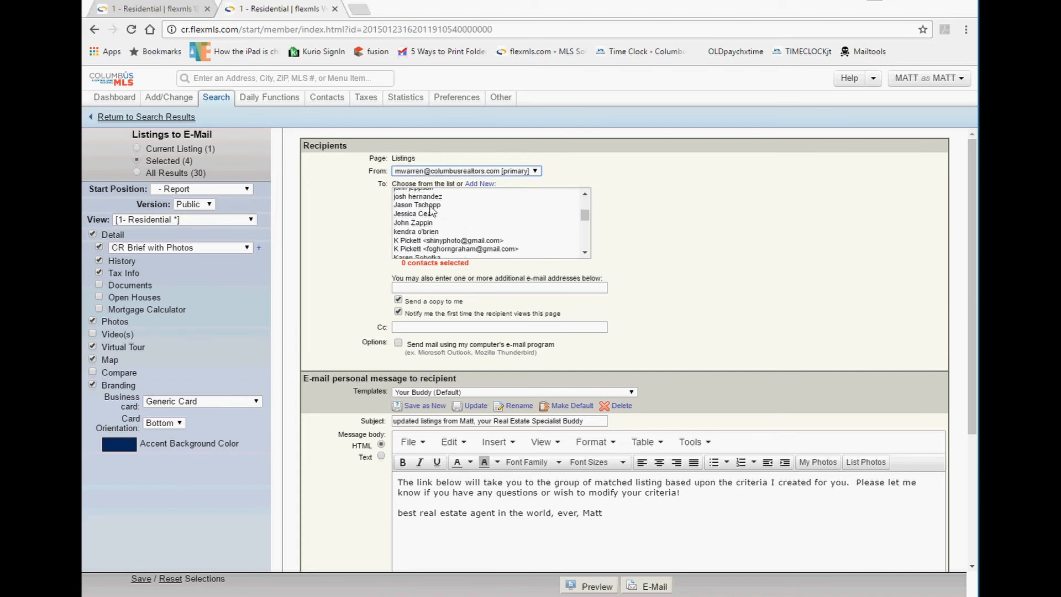
{"action": "scroll", "coordinate": [431, 210], "scroll_direction": "up", "scroll_amount": 4}
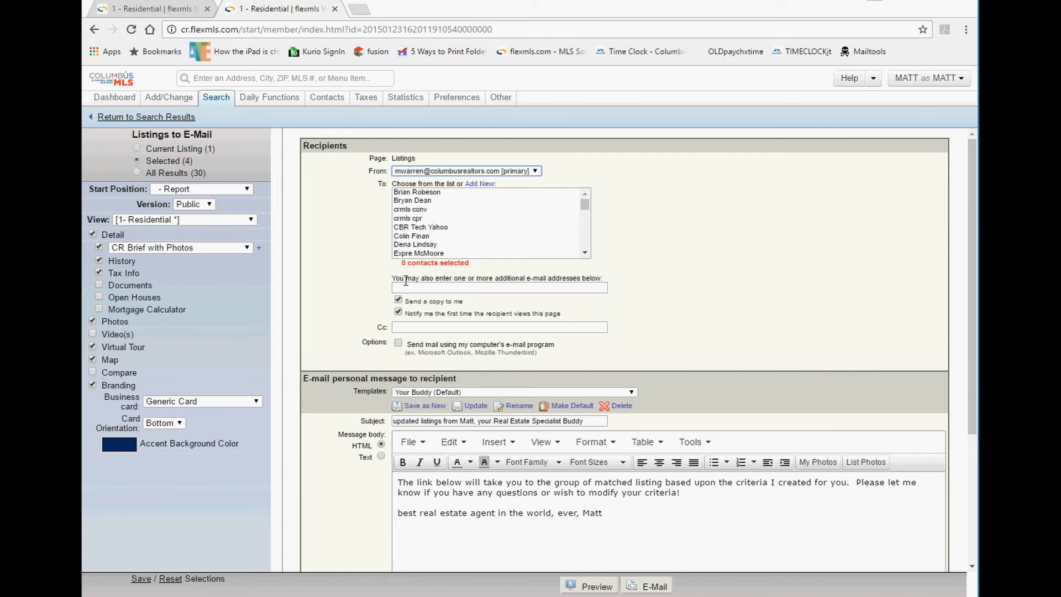
{"action": "left_click_drag", "start_coordinate": [405, 281], "coordinate": [545, 287]}
{"action": "left_click", "coordinate": [535, 287]}
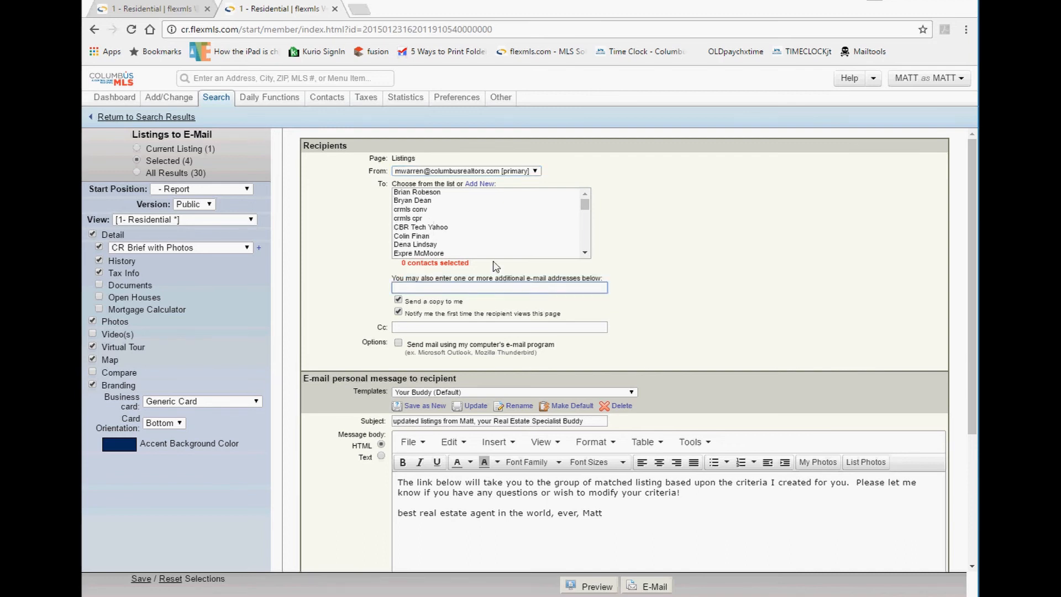
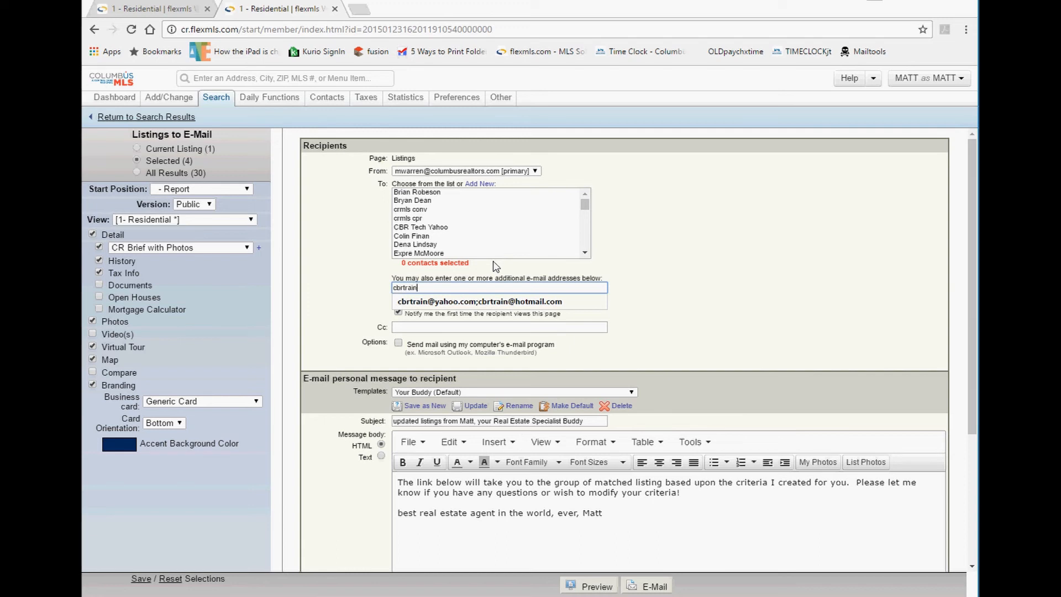
{"action": "key", "text": "Down"}
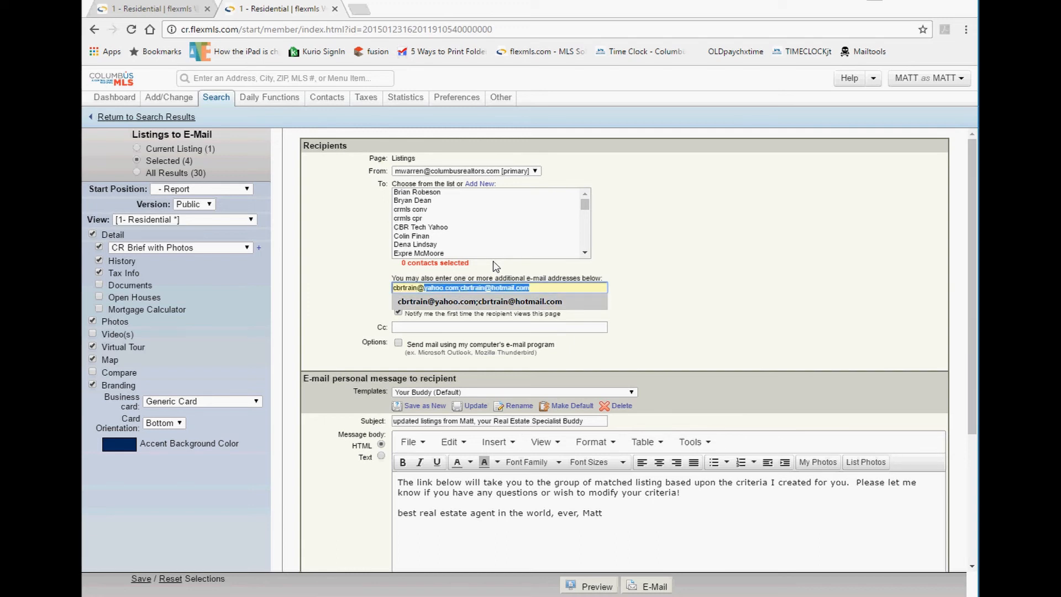
{"action": "key", "text": "Return"}
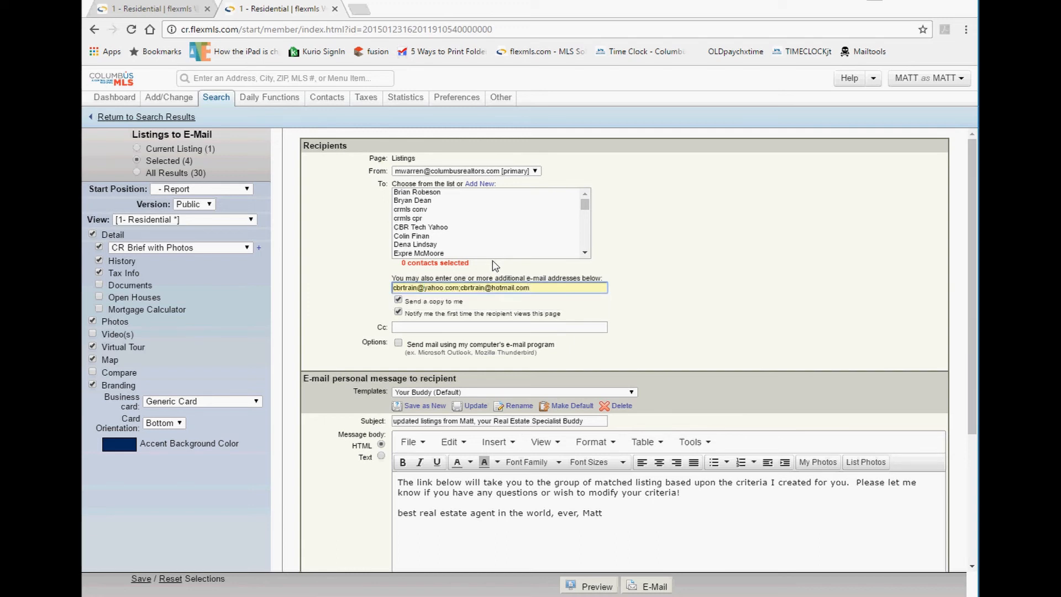
Close the address suggestion list and bring up the Add New Contact form.
{"action": "left_click", "coordinate": [460, 288]}
{"action": "left_click", "coordinate": [642, 269]}
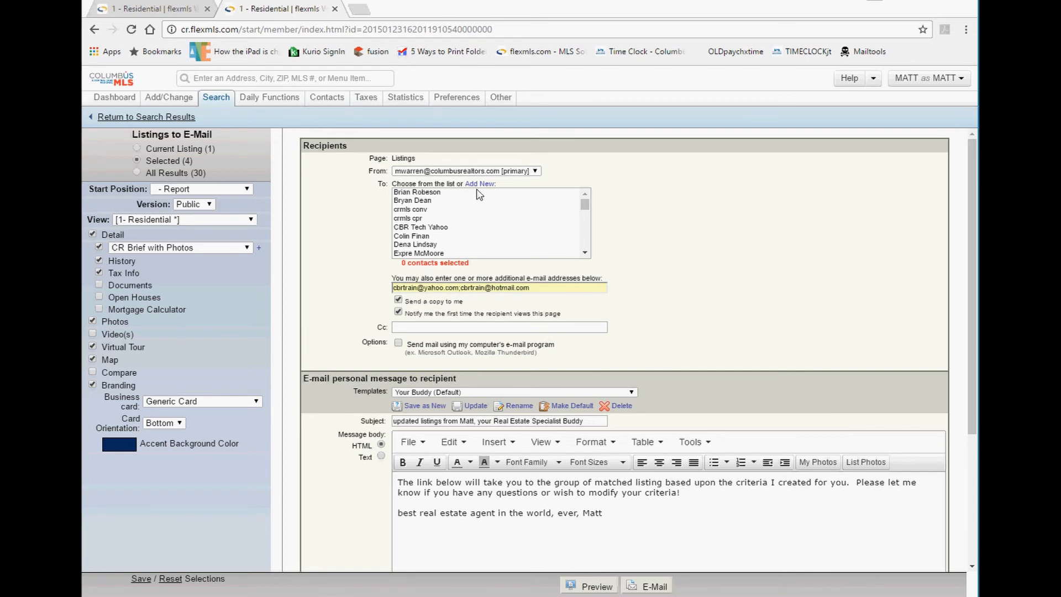
{"action": "left_click_drag", "start_coordinate": [509, 186], "coordinate": [481, 187]}
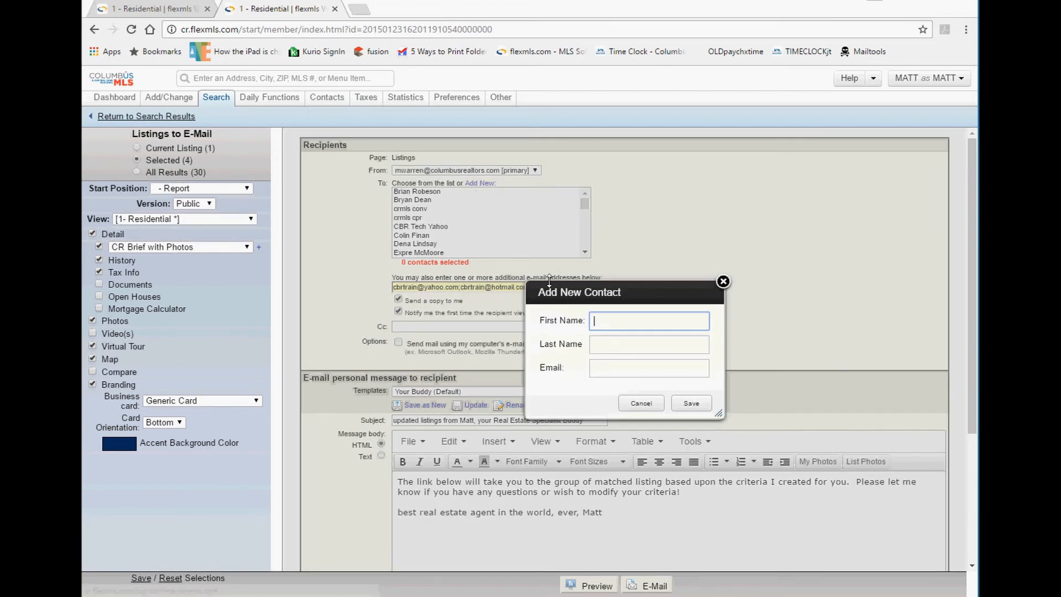
{"action": "key", "text": "Tab"}
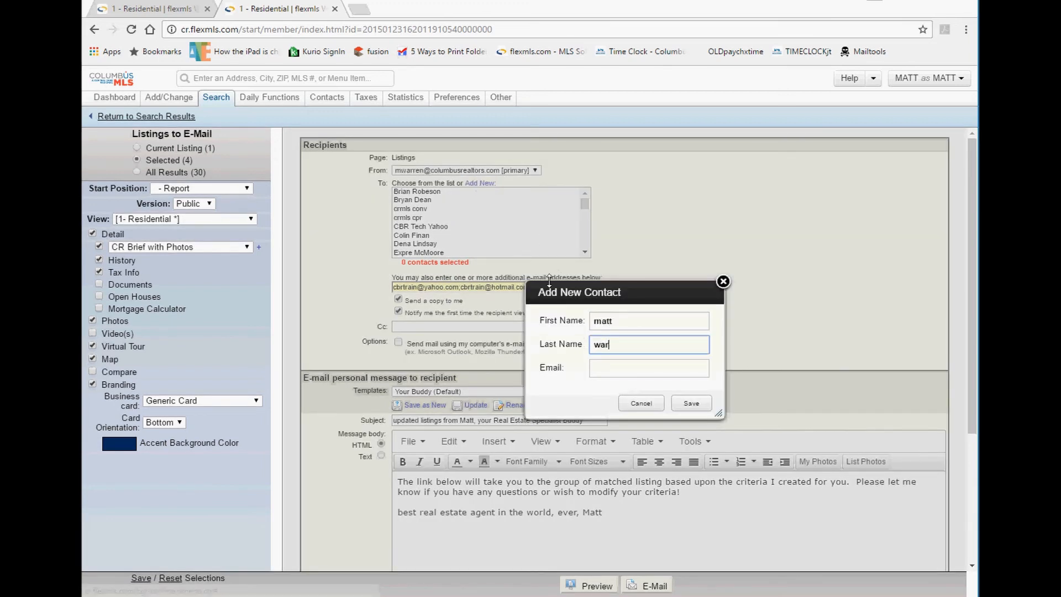
{"action": "key", "text": "Tab"}
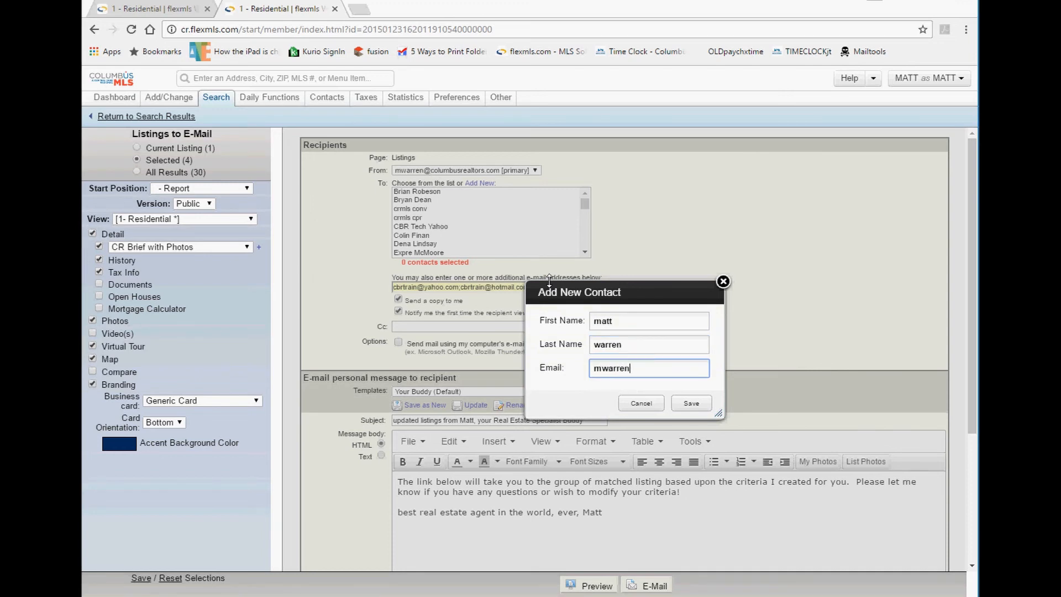
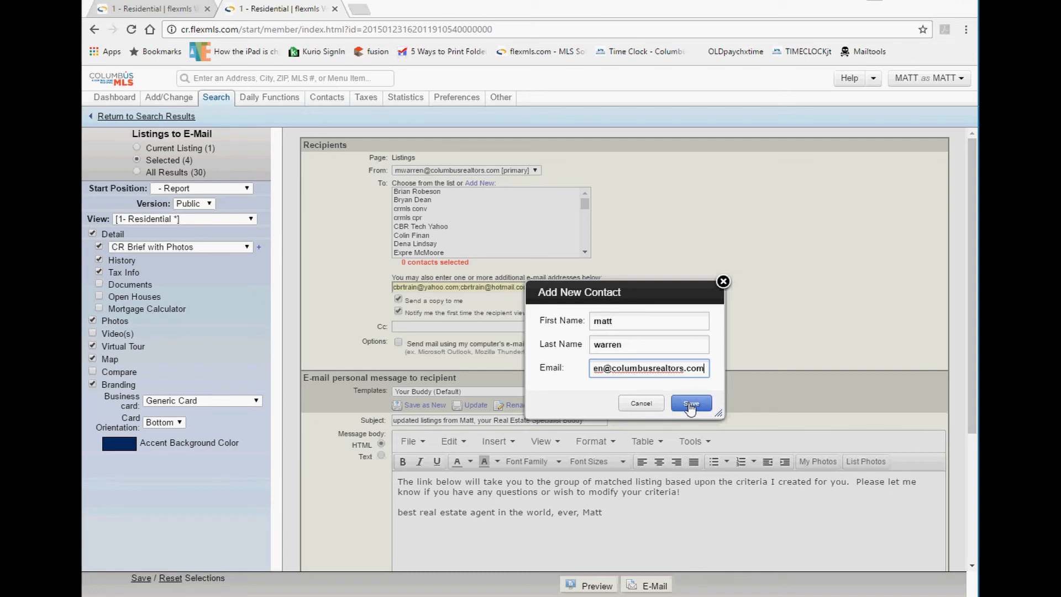
{"action": "left_click_drag", "start_coordinate": [634, 324], "coordinate": [553, 324]}
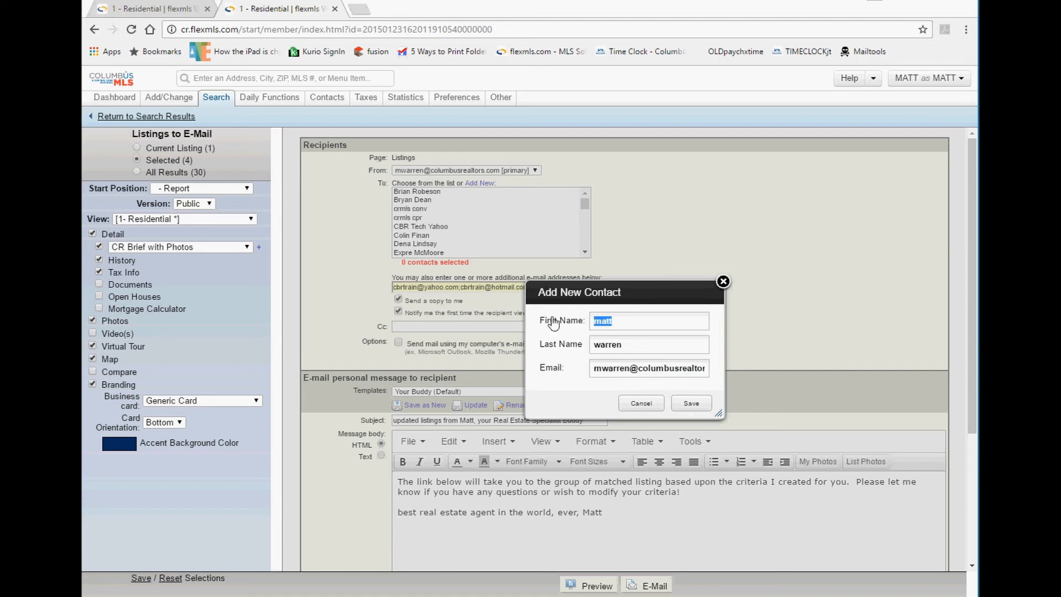
{"action": "left_click_drag", "start_coordinate": [630, 343], "coordinate": [578, 345]}
{"action": "left_click_drag", "start_coordinate": [669, 368], "coordinate": [546, 380]}
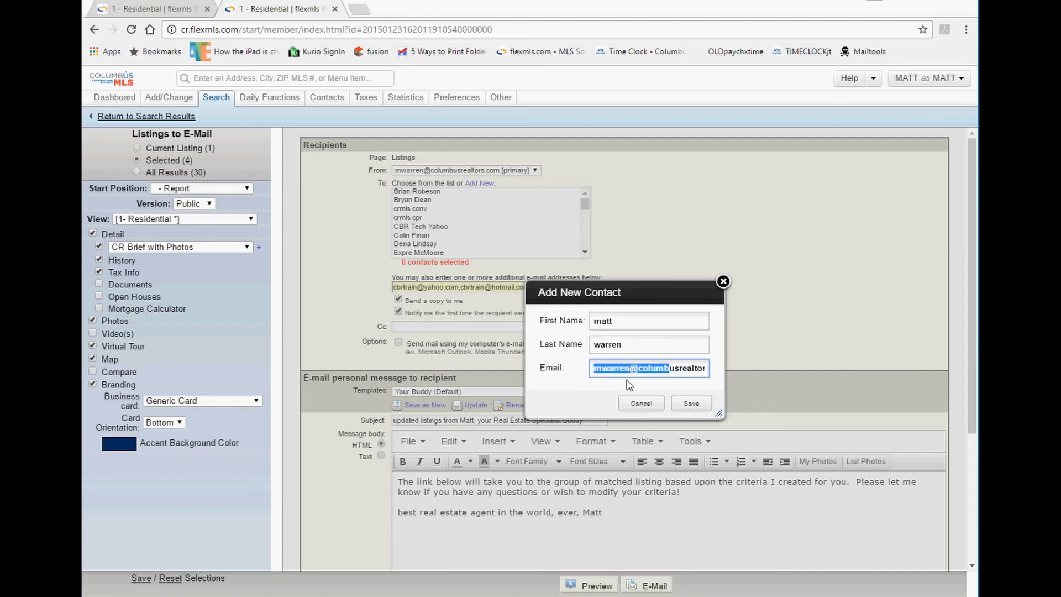
{"action": "left_click", "coordinate": [649, 407]}
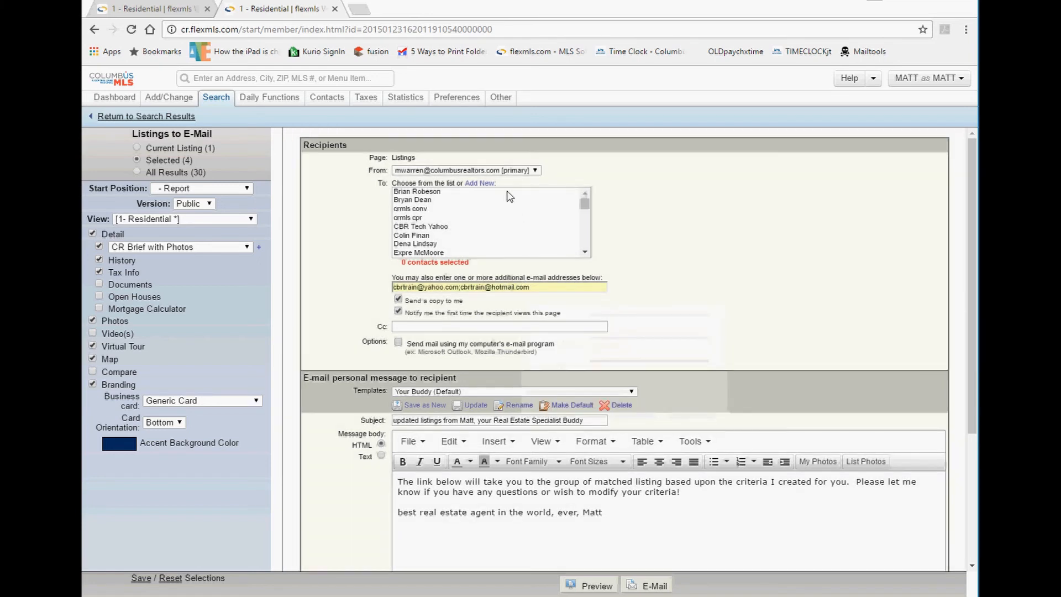
{"action": "left_click_drag", "start_coordinate": [495, 183], "coordinate": [468, 183]}
{"action": "left_click", "coordinate": [726, 307]}
{"action": "scroll", "coordinate": [625, 297], "scroll_direction": "down", "scroll_amount": 1}
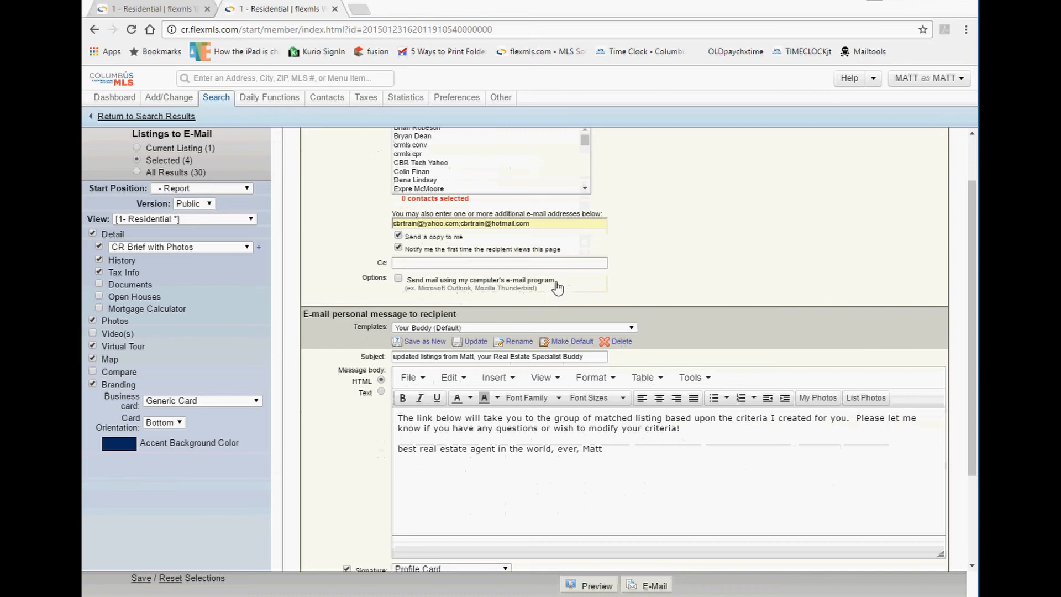
{"action": "left_click_drag", "start_coordinate": [558, 280], "coordinate": [412, 289]}
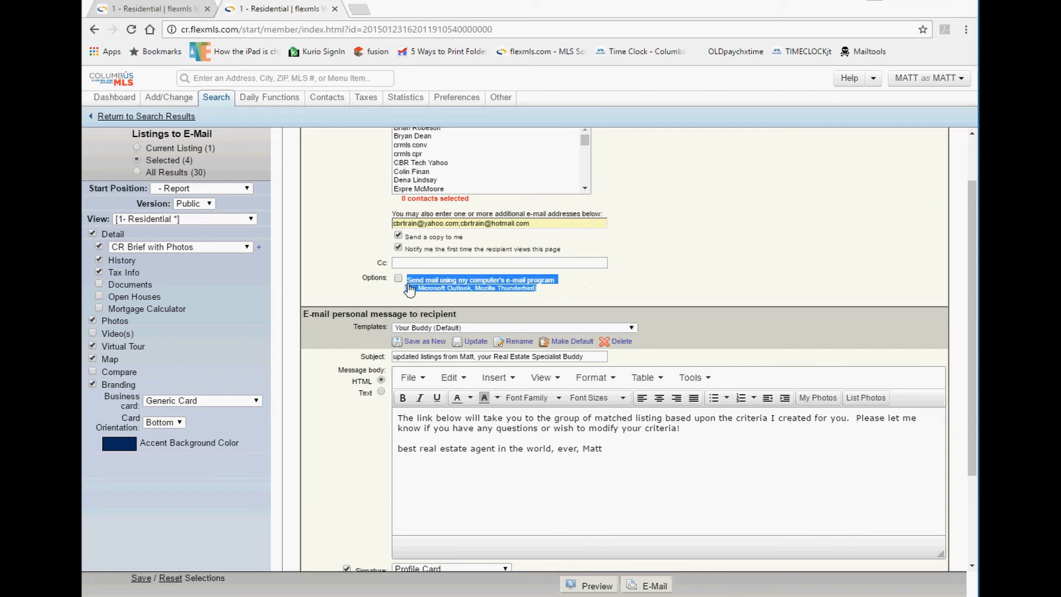
{"action": "left_click", "coordinate": [550, 298]}
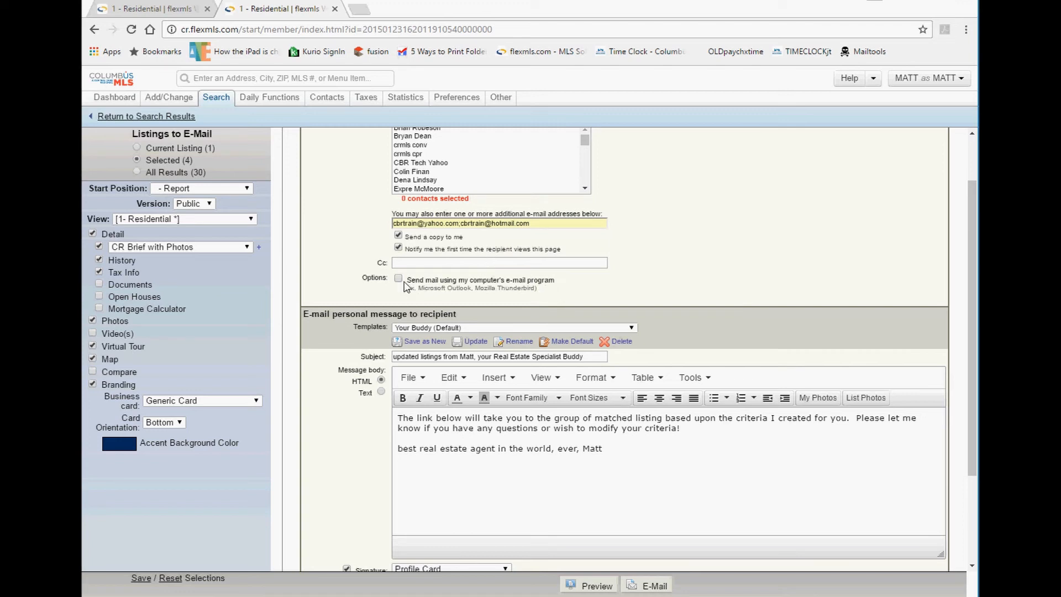
{"action": "left_click_drag", "start_coordinate": [359, 280], "coordinate": [582, 287]}
{"action": "left_click", "coordinate": [601, 290]}
{"action": "scroll", "coordinate": [453, 260], "scroll_direction": "up", "scroll_amount": 2}
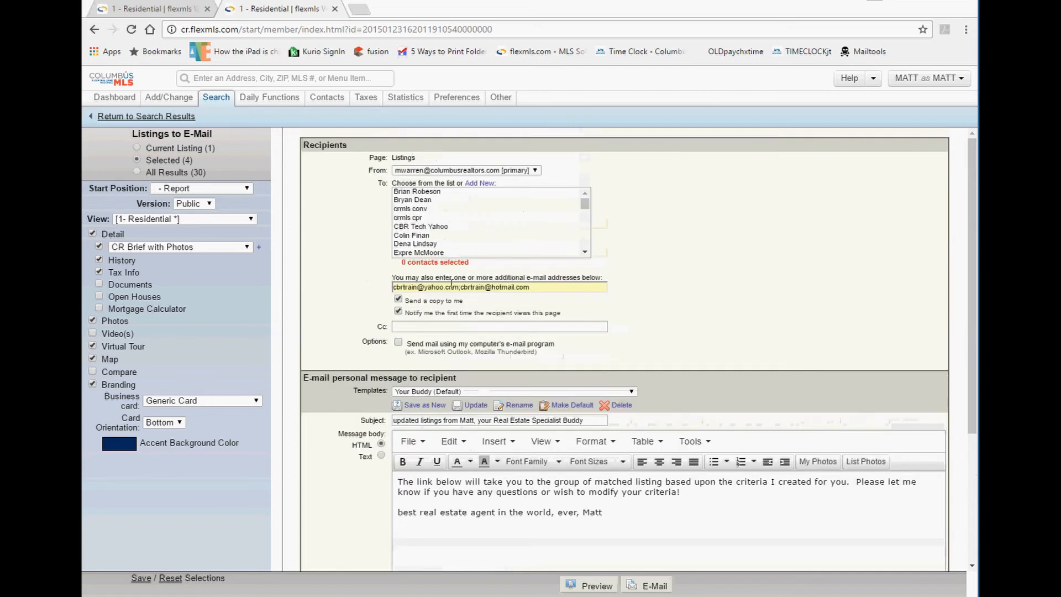
{"action": "left_click_drag", "start_coordinate": [465, 301], "coordinate": [404, 305]}
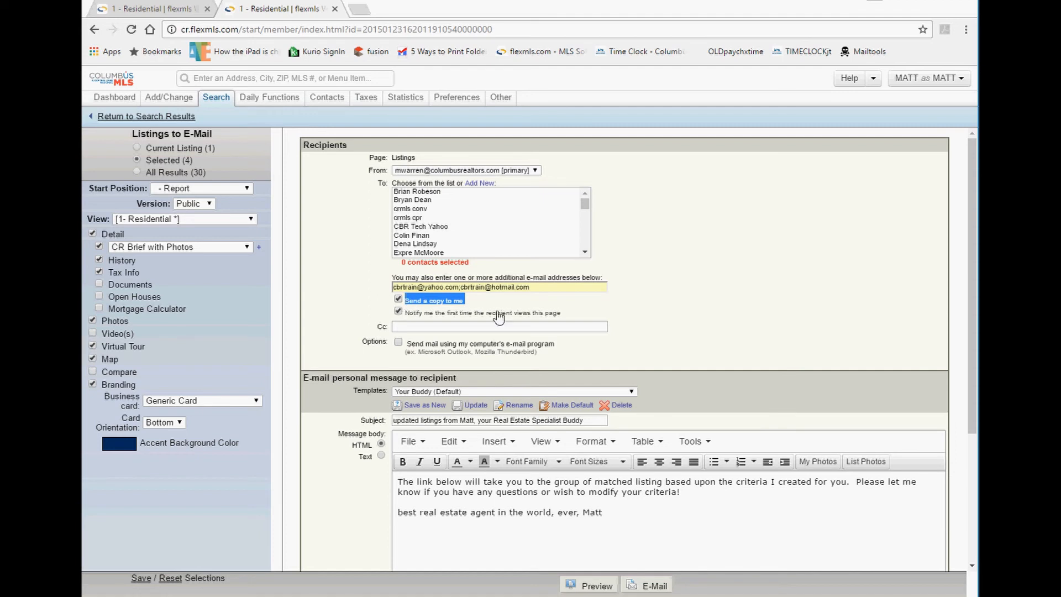
{"action": "left_click_drag", "start_coordinate": [562, 314], "coordinate": [410, 319]}
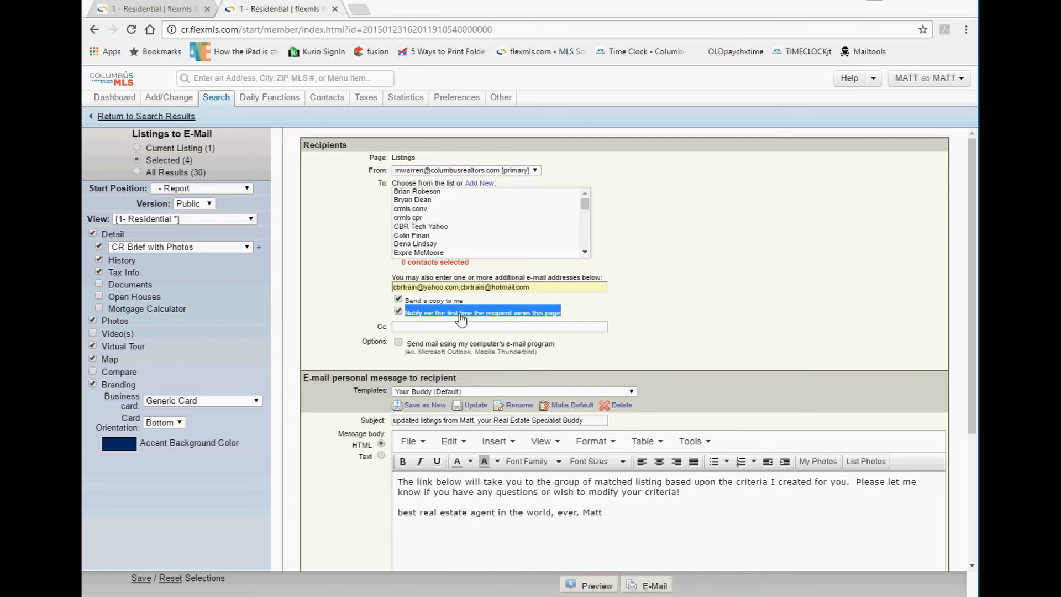
{"action": "left_click", "coordinate": [423, 327]}
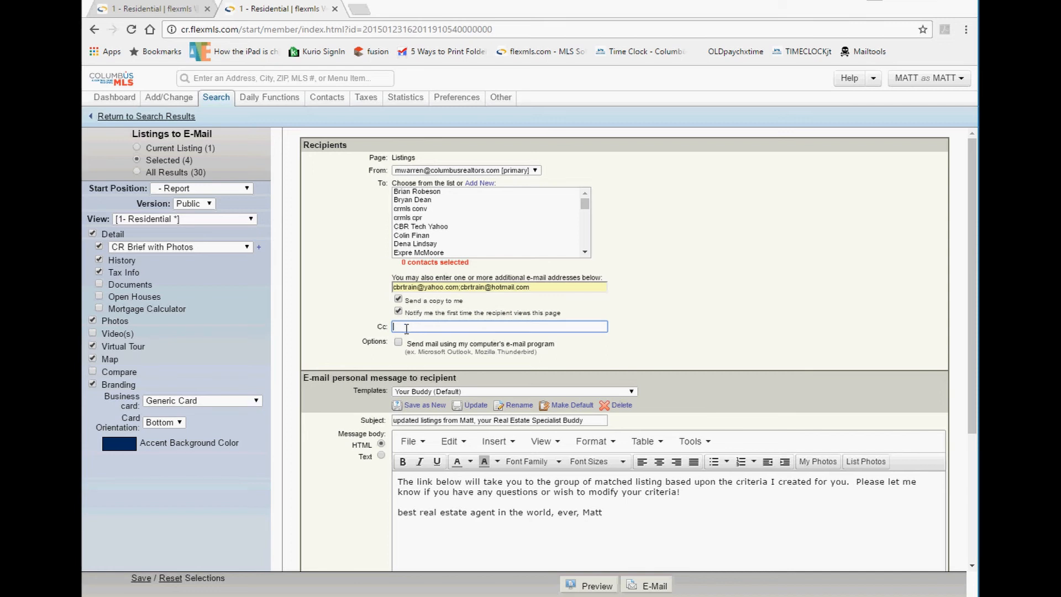
{"action": "double_click", "coordinate": [383, 329]}
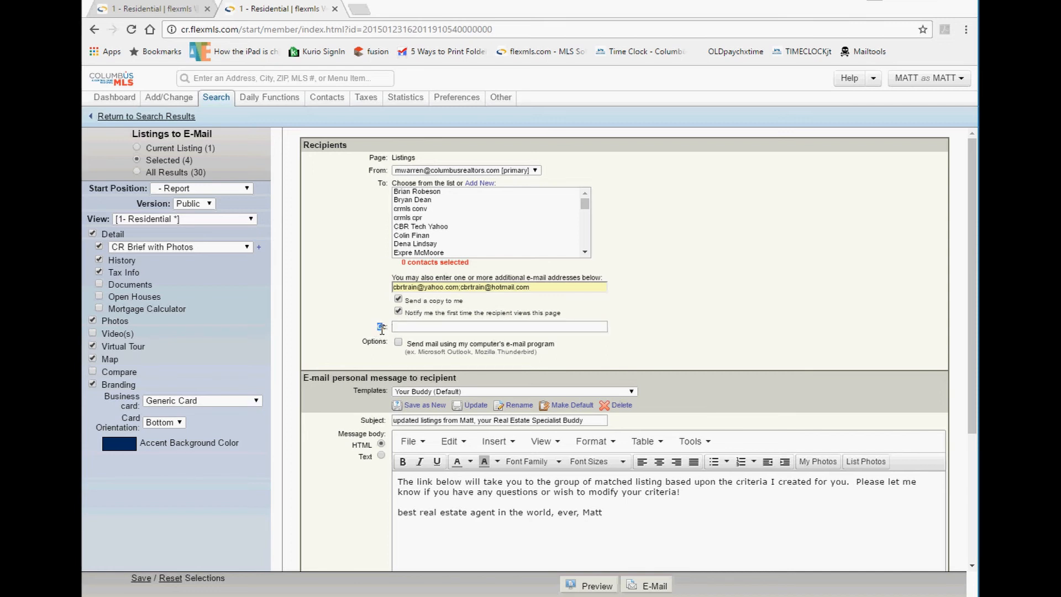
{"action": "left_click_drag", "start_coordinate": [536, 285], "coordinate": [375, 297]}
{"action": "left_click", "coordinate": [375, 296]}
{"action": "scroll", "coordinate": [396, 367], "scroll_direction": "down", "scroll_amount": 1}
{"action": "scroll", "coordinate": [343, 303], "scroll_direction": "down", "scroll_amount": 1}
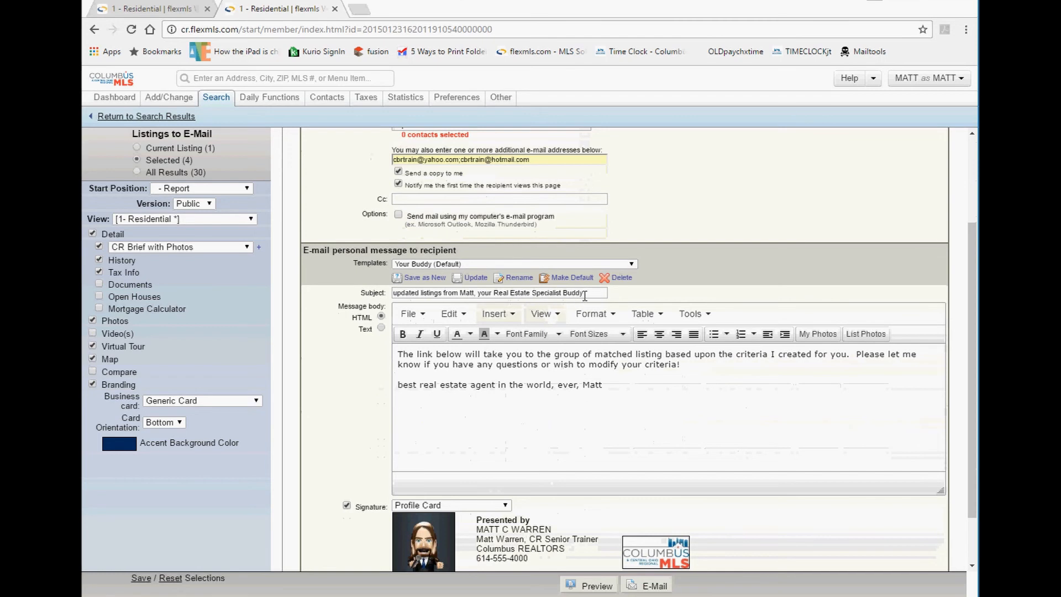
{"action": "left_click_drag", "start_coordinate": [585, 293], "coordinate": [344, 291]}
{"action": "left_click_drag", "start_coordinate": [614, 394], "coordinate": [308, 354]}
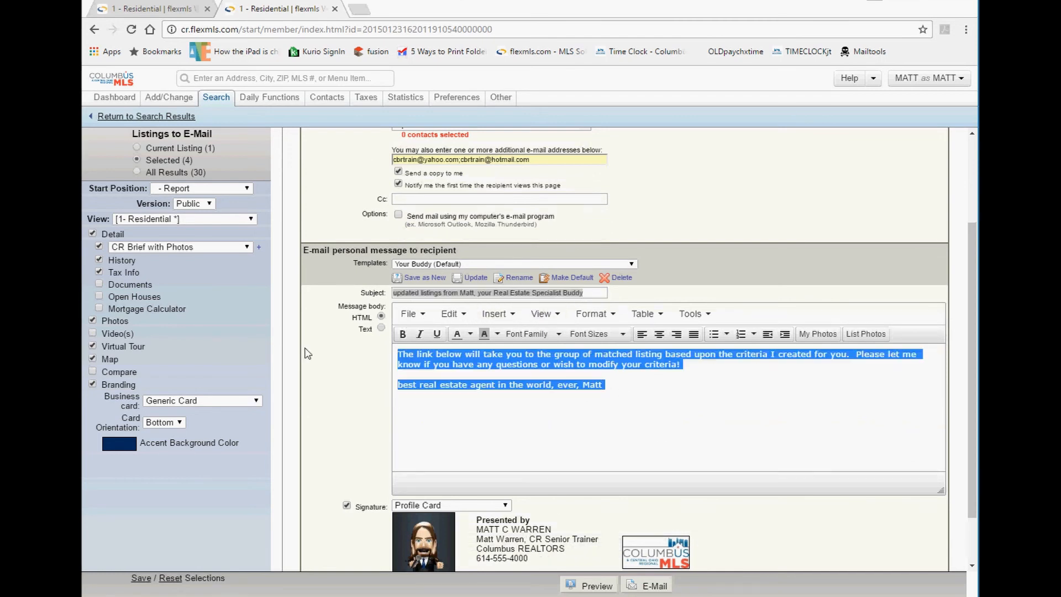
{"action": "scroll", "coordinate": [432, 386], "scroll_direction": "down", "scroll_amount": 1}
{"action": "mouse_move", "coordinate": [518, 456]}
{"action": "left_mouse_down"}
{"action": "mouse_move", "coordinate": [381, 441]}
{"action": "mouse_move", "coordinate": [532, 485]}
{"action": "mouse_move", "coordinate": [529, 495]}
{"action": "left_mouse_up"}
{"action": "left_click", "coordinate": [467, 441]}
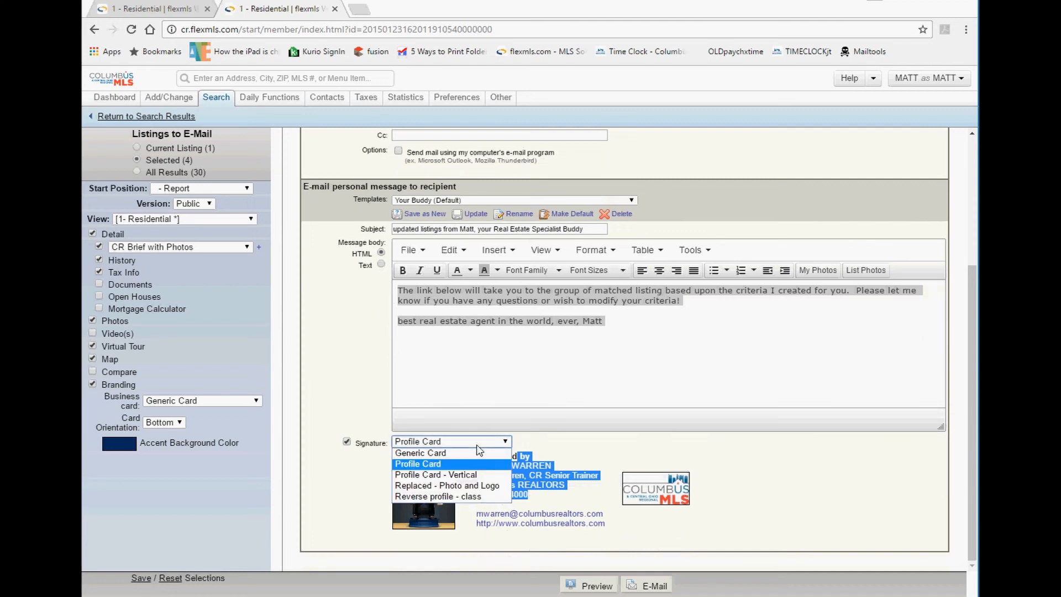
{"action": "left_click", "coordinate": [470, 454]}
{"action": "left_click", "coordinate": [473, 465]}
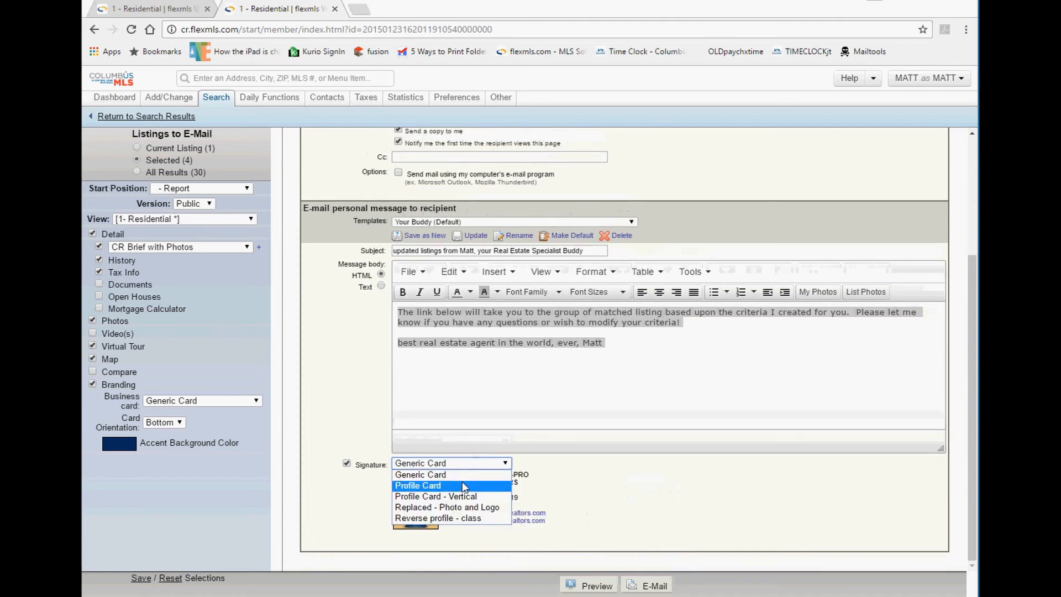
{"action": "left_click", "coordinate": [463, 490]}
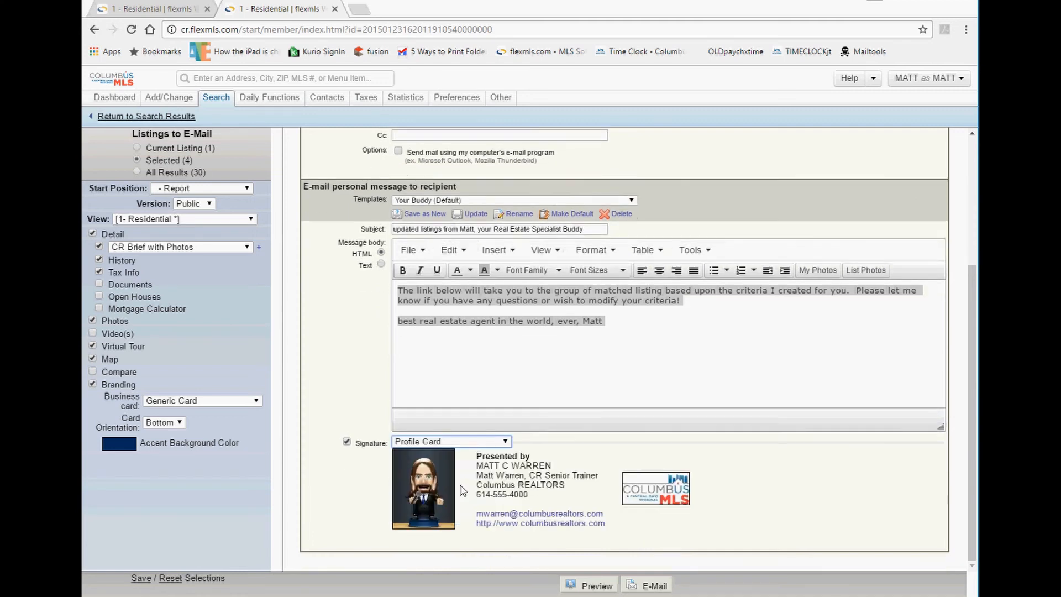
{"action": "left_click", "coordinate": [416, 201]}
{"action": "left_click", "coordinate": [415, 201]}
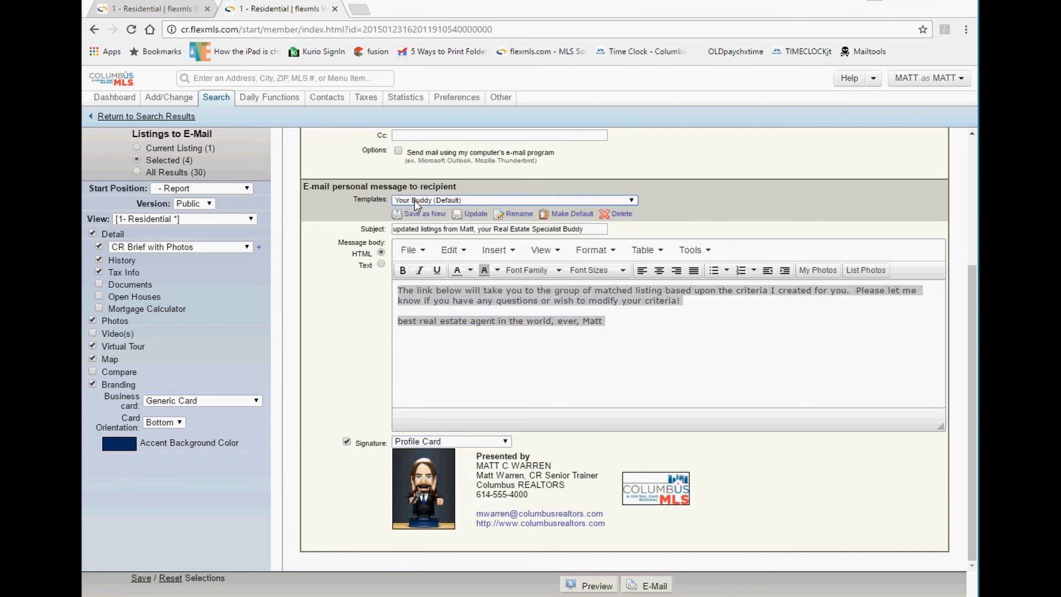
{"action": "left_click_drag", "start_coordinate": [599, 229], "coordinate": [290, 229]}
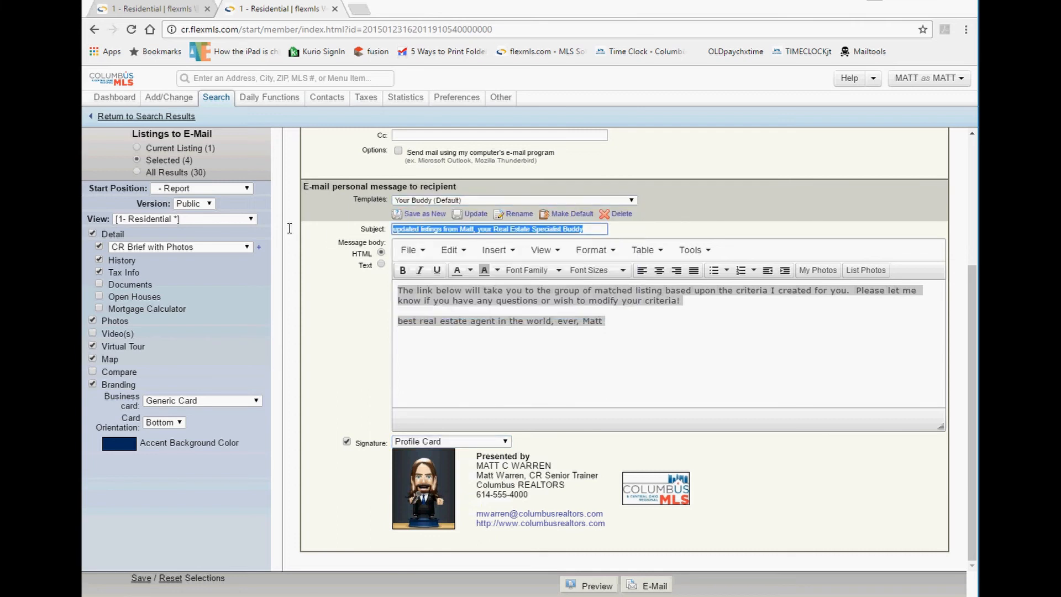
{"action": "left_click_drag", "start_coordinate": [470, 299], "coordinate": [558, 329]}
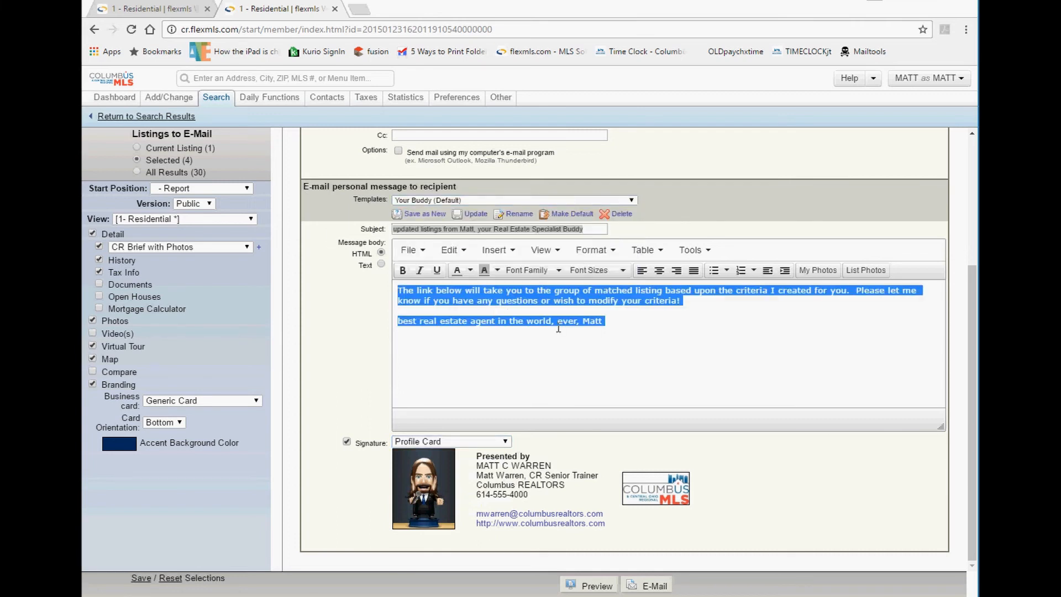
{"action": "left_click", "coordinate": [423, 200]}
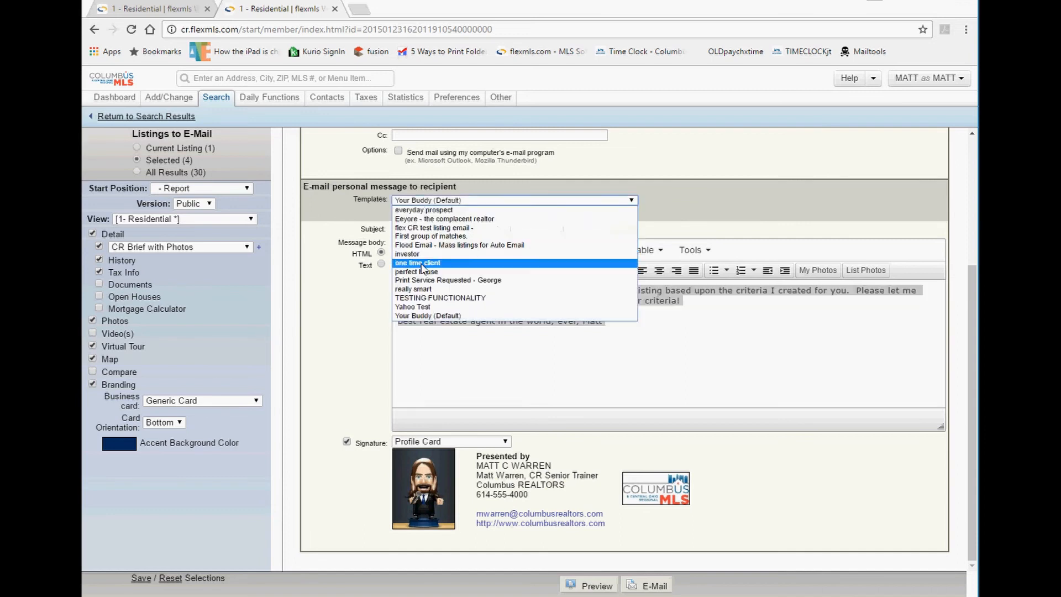
{"action": "left_click", "coordinate": [424, 263]}
{"action": "left_click_drag", "start_coordinate": [415, 250], "coordinate": [572, 261]}
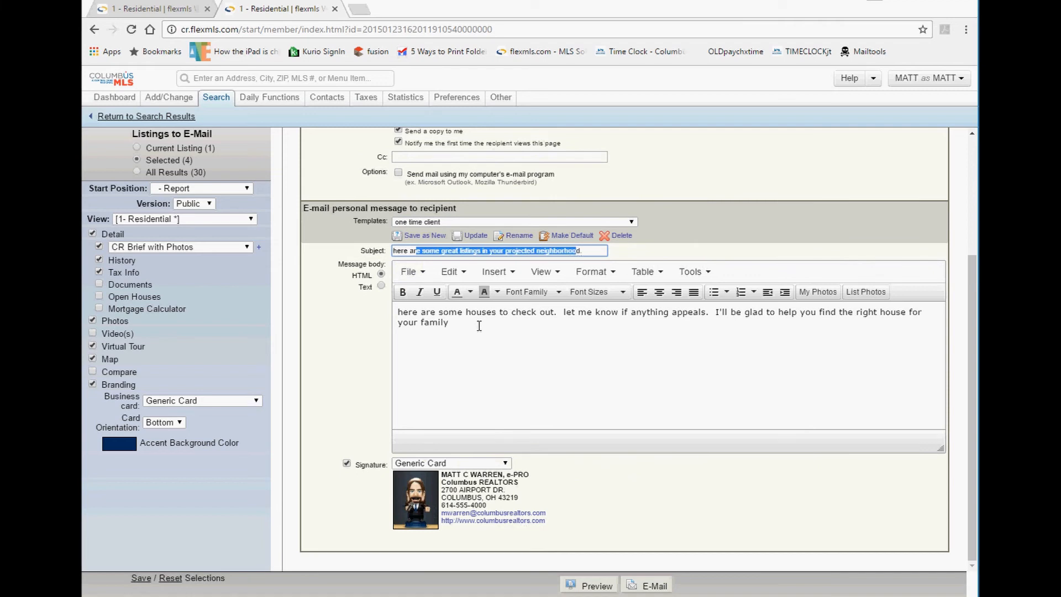
{"action": "left_click_drag", "start_coordinate": [479, 325], "coordinate": [391, 308]}
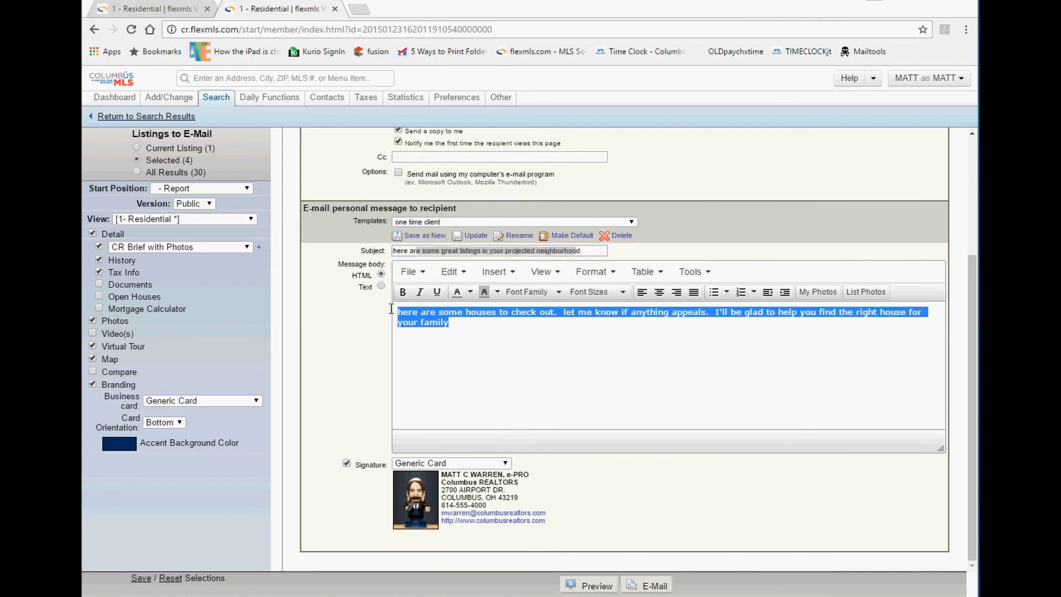
{"action": "left_click", "coordinate": [575, 354]}
{"action": "left_click", "coordinate": [433, 250]}
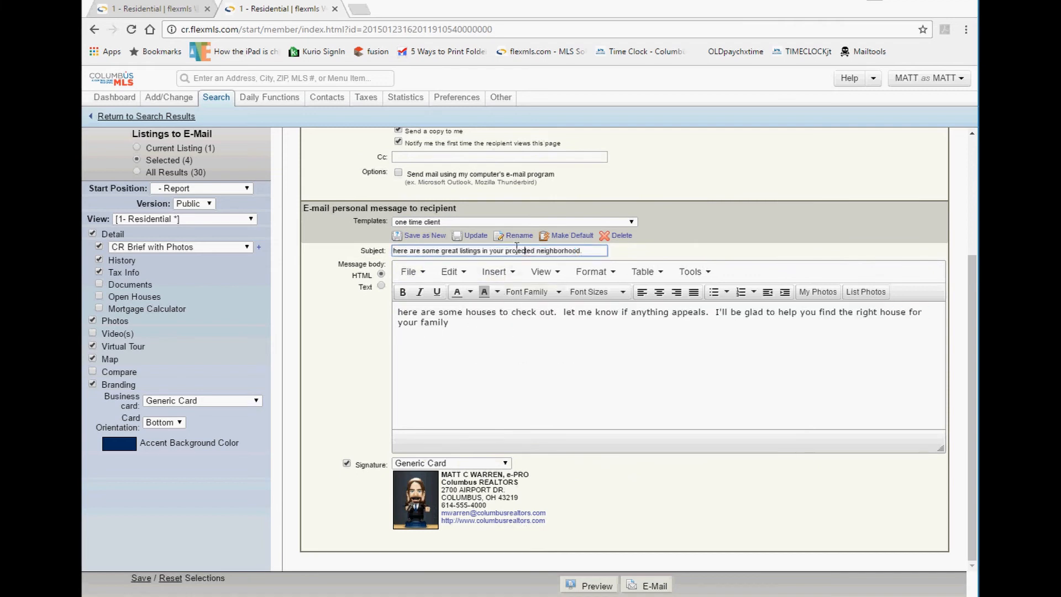
{"action": "triple_click", "coordinate": [434, 252]}
{"action": "triple_click", "coordinate": [440, 313]}
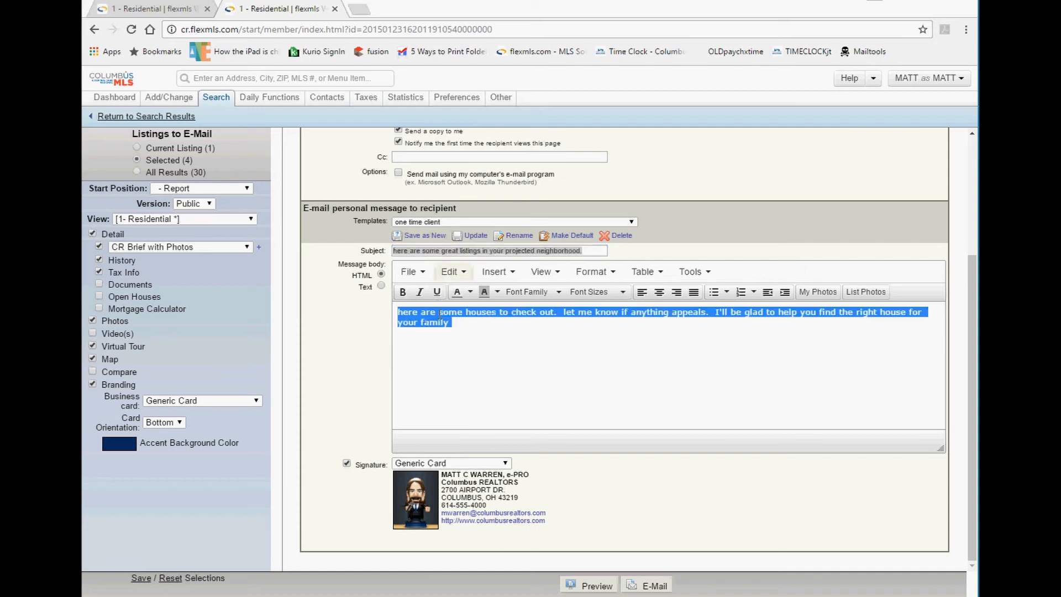
{"action": "left_click_drag", "start_coordinate": [463, 328], "coordinate": [391, 304]}
{"action": "left_click", "coordinate": [426, 466]}
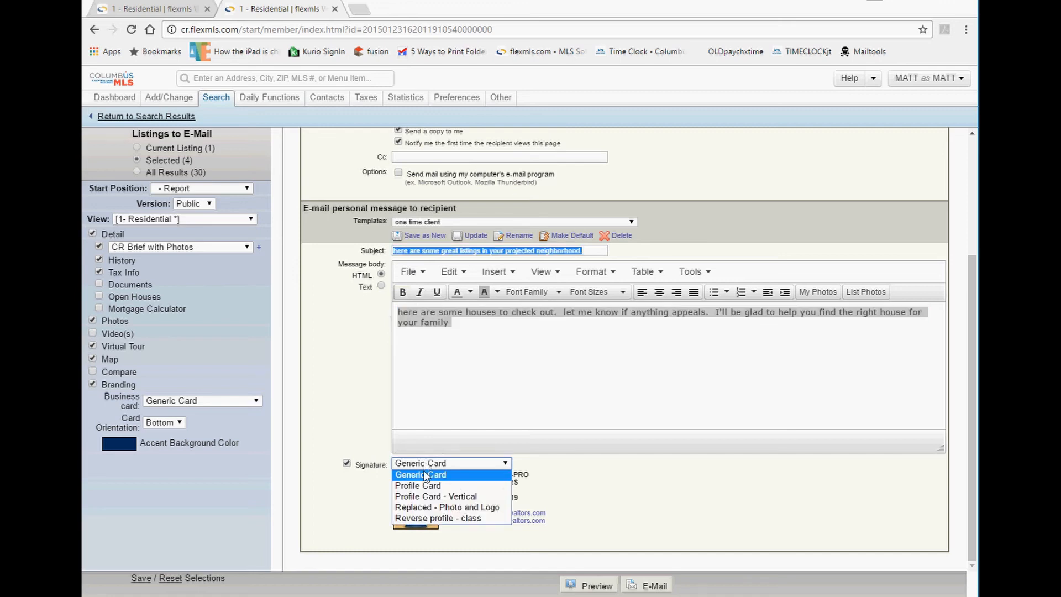
{"action": "left_click", "coordinate": [581, 486]}
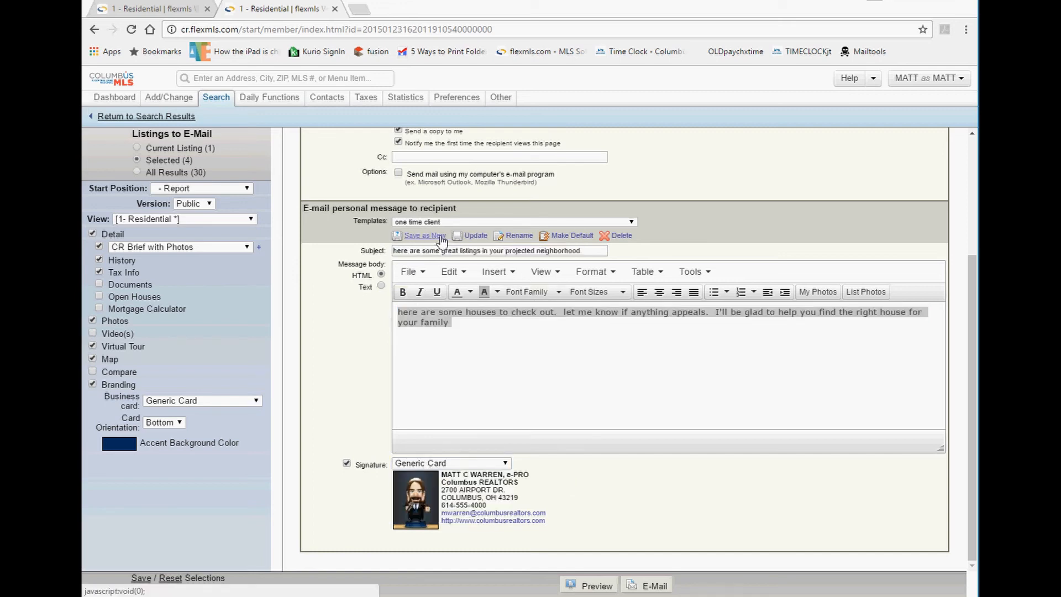
{"action": "left_click_drag", "start_coordinate": [386, 238], "coordinate": [425, 234]}
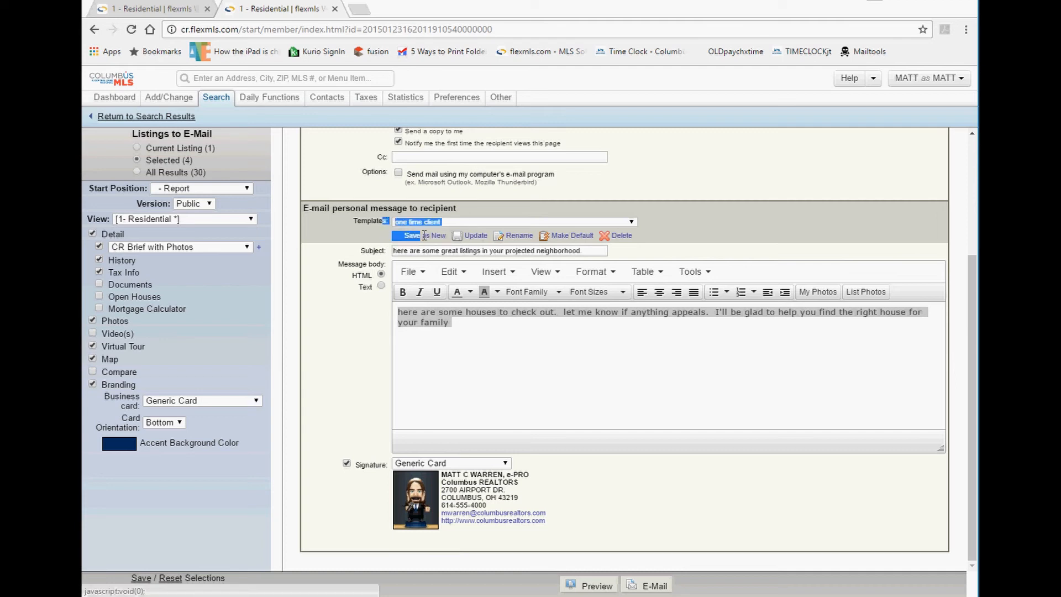
{"action": "left_click", "coordinate": [425, 238]}
{"action": "left_click", "coordinate": [424, 237]}
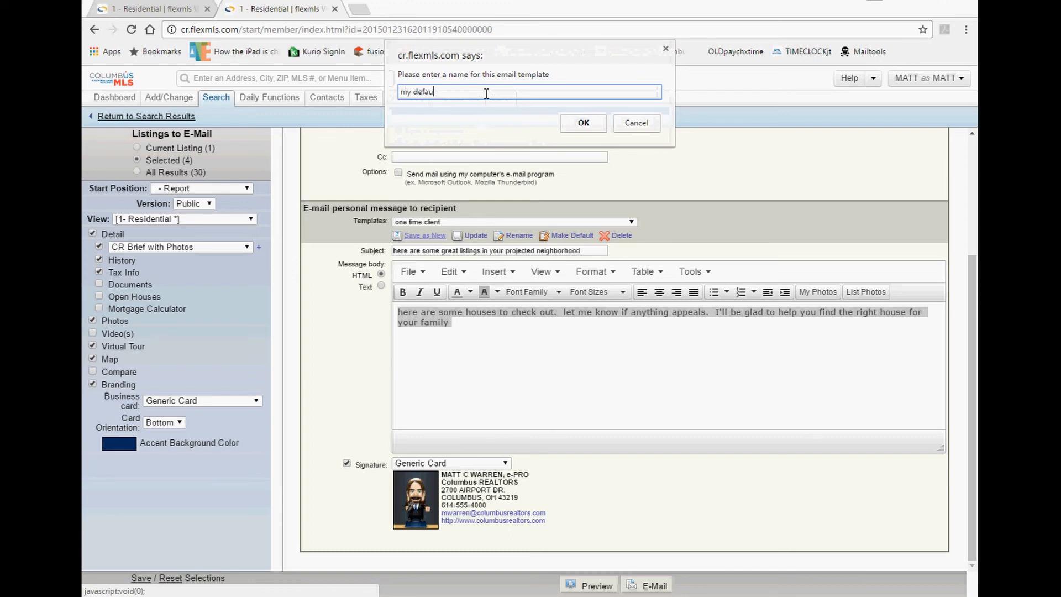
{"action": "type", "text": "my default te"}
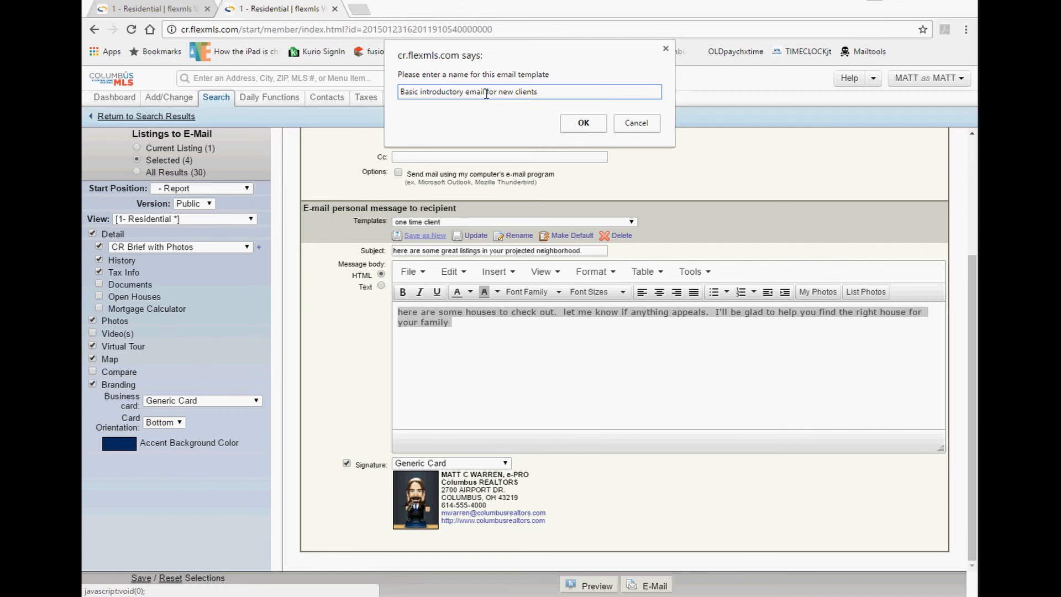
{"action": "left_click", "coordinate": [636, 123]}
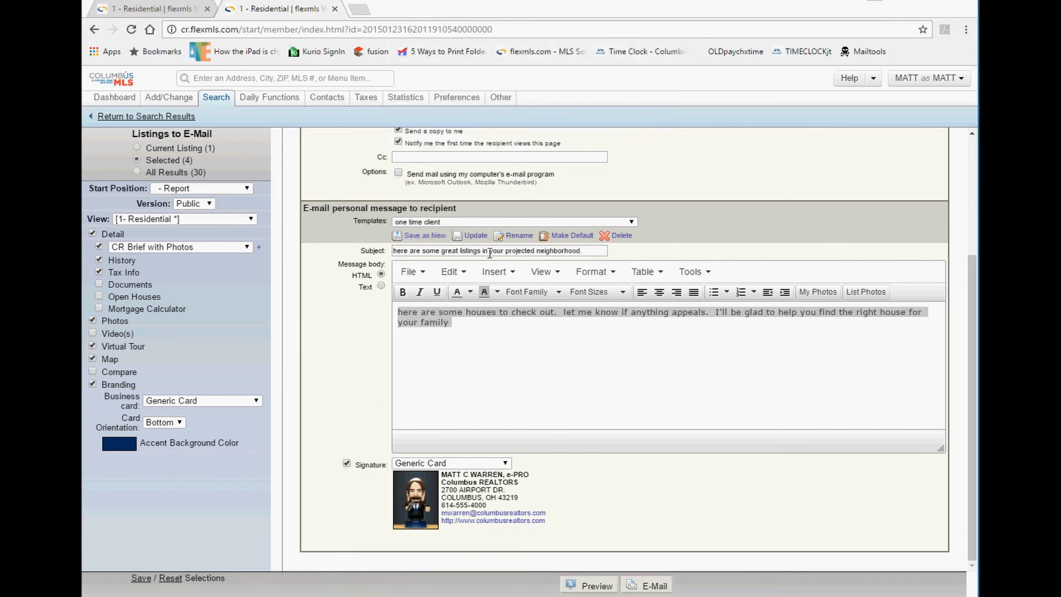
{"action": "left_click", "coordinate": [473, 223]}
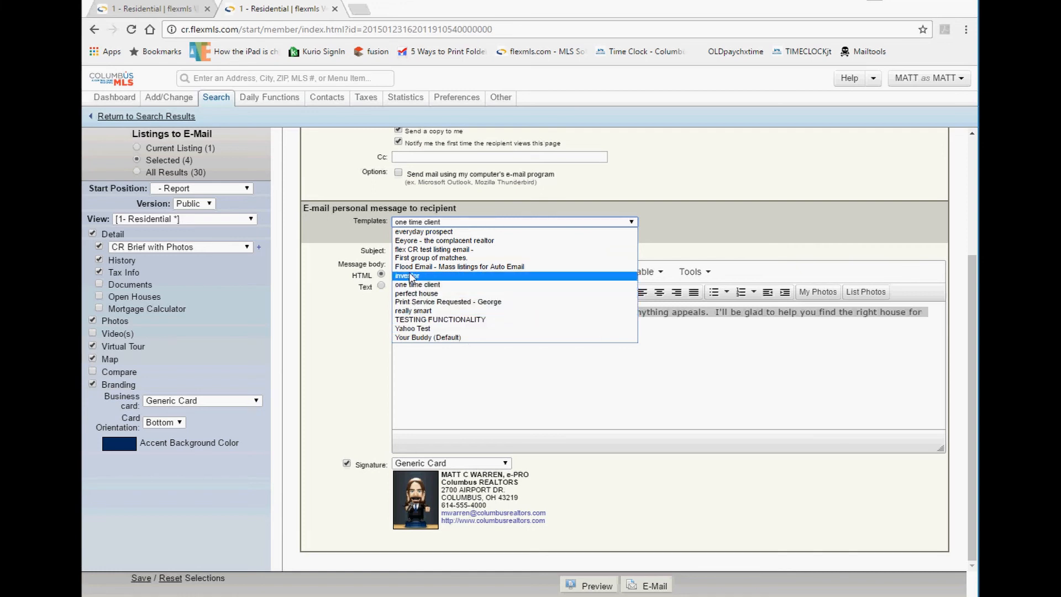
{"action": "left_click", "coordinate": [716, 215]}
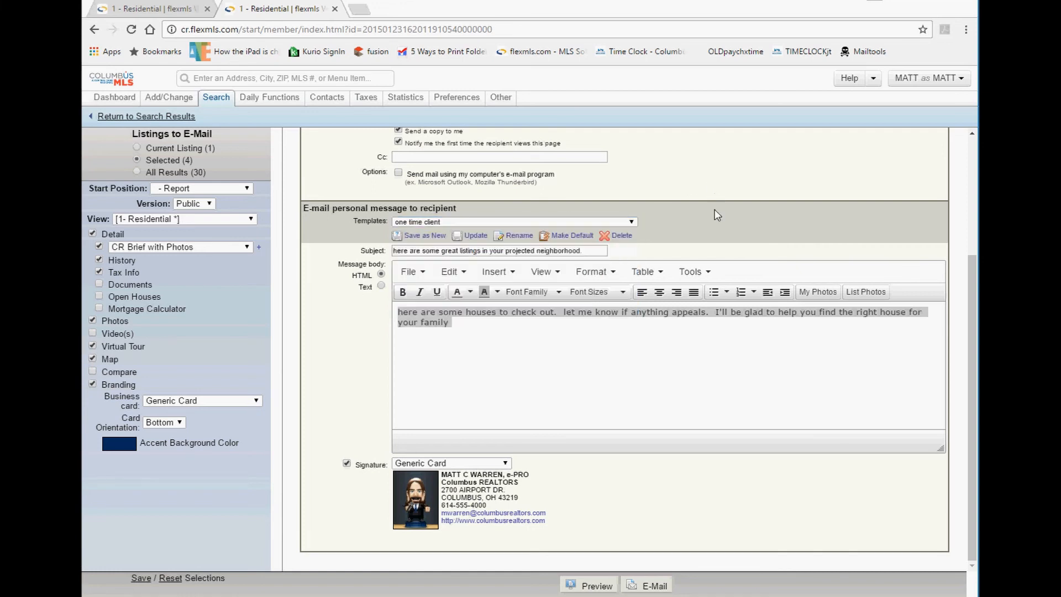
{"action": "left_click_drag", "start_coordinate": [592, 250], "coordinate": [385, 250]}
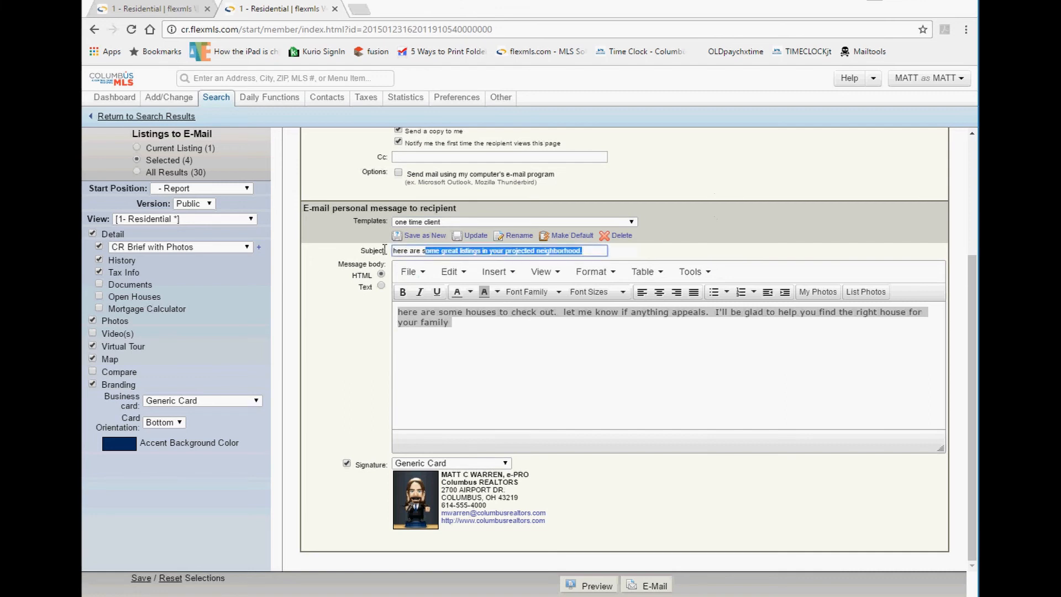
{"action": "triple_click", "coordinate": [497, 325]}
{"action": "mouse_move", "coordinate": [497, 326]}
{"action": "left_mouse_down"}
{"action": "mouse_move", "coordinate": [367, 310]}
{"action": "mouse_move", "coordinate": [506, 336]}
{"action": "left_mouse_up"}
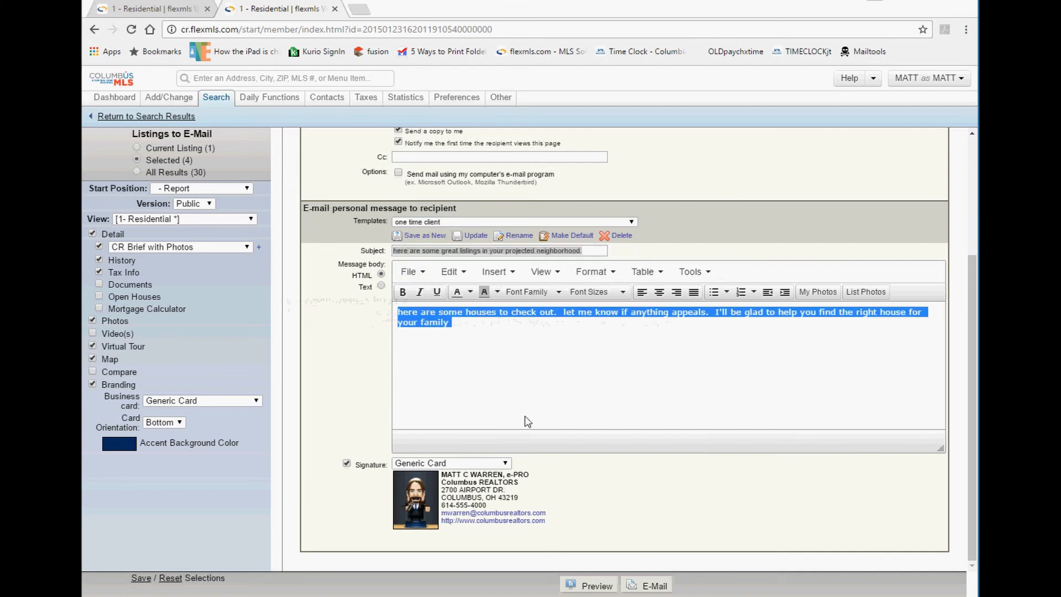
{"action": "mouse_move", "coordinate": [604, 524]}
{"action": "left_mouse_down"}
{"action": "mouse_move", "coordinate": [493, 472]}
{"action": "mouse_move", "coordinate": [535, 475]}
{"action": "mouse_move", "coordinate": [486, 469]}
{"action": "mouse_move", "coordinate": [498, 462]}
{"action": "mouse_move", "coordinate": [593, 488]}
{"action": "left_mouse_up"}
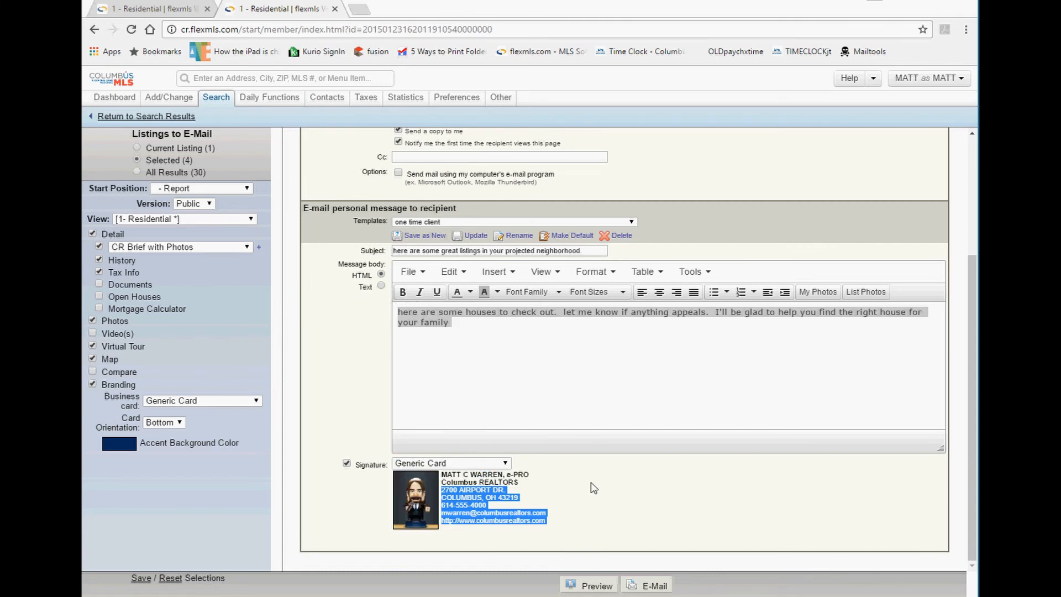
{"action": "left_click", "coordinate": [594, 488]}
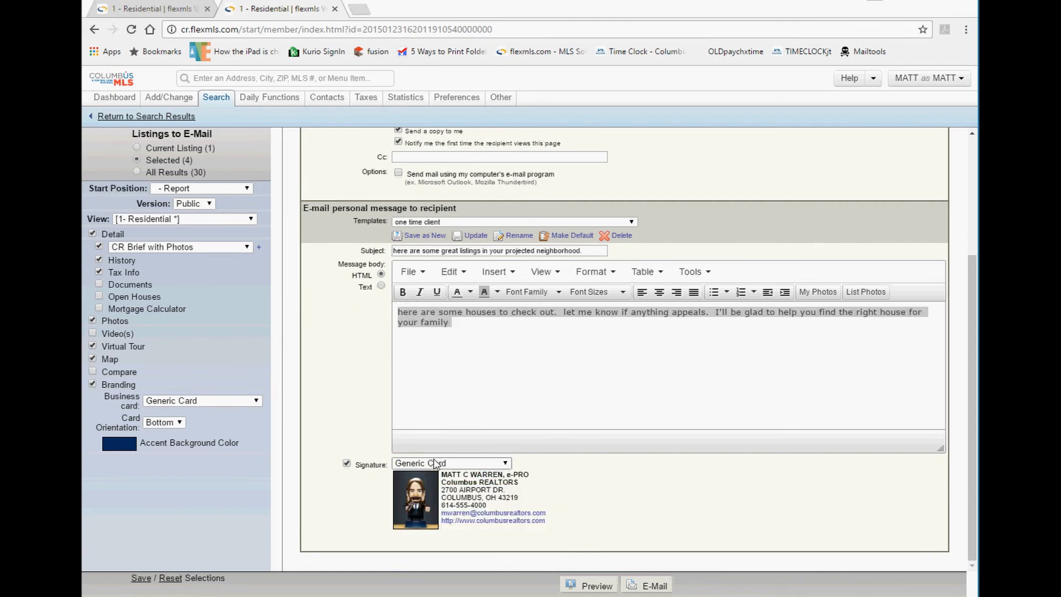
{"action": "left_click_drag", "start_coordinate": [381, 465], "coordinate": [550, 523]}
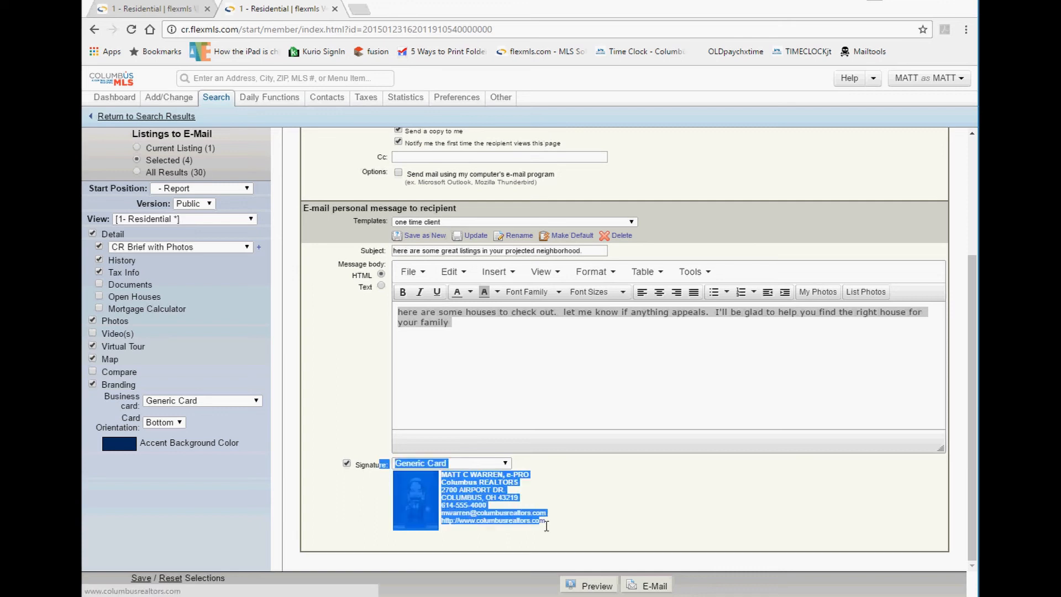
{"action": "left_click", "coordinate": [583, 531]}
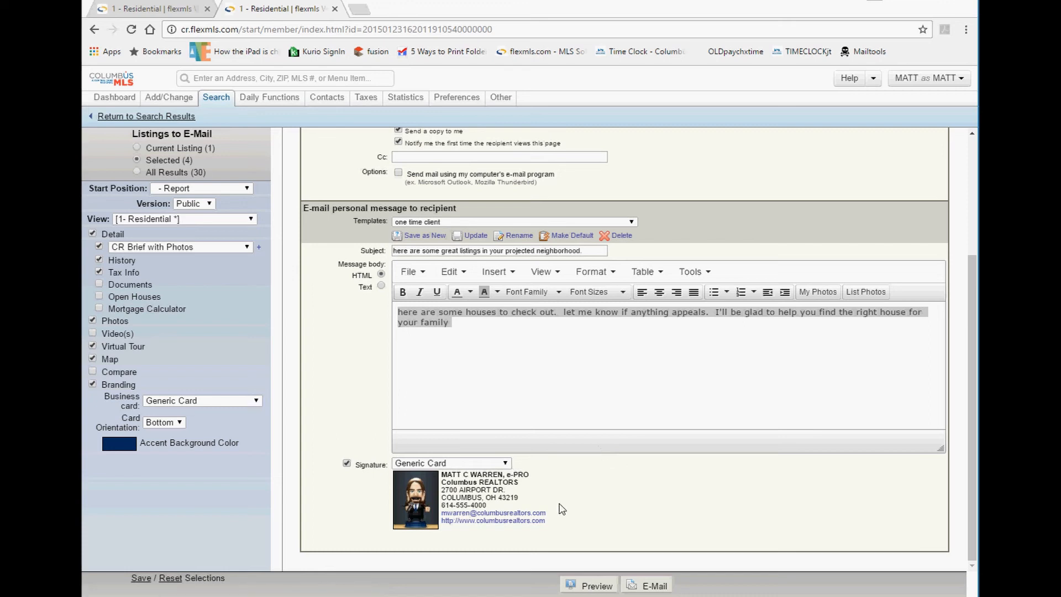
{"action": "mouse_move", "coordinate": [550, 537]}
{"action": "left_mouse_down"}
{"action": "mouse_move", "coordinate": [442, 477]}
{"action": "mouse_move", "coordinate": [398, 463]}
{"action": "mouse_move", "coordinate": [375, 471]}
{"action": "left_mouse_up"}
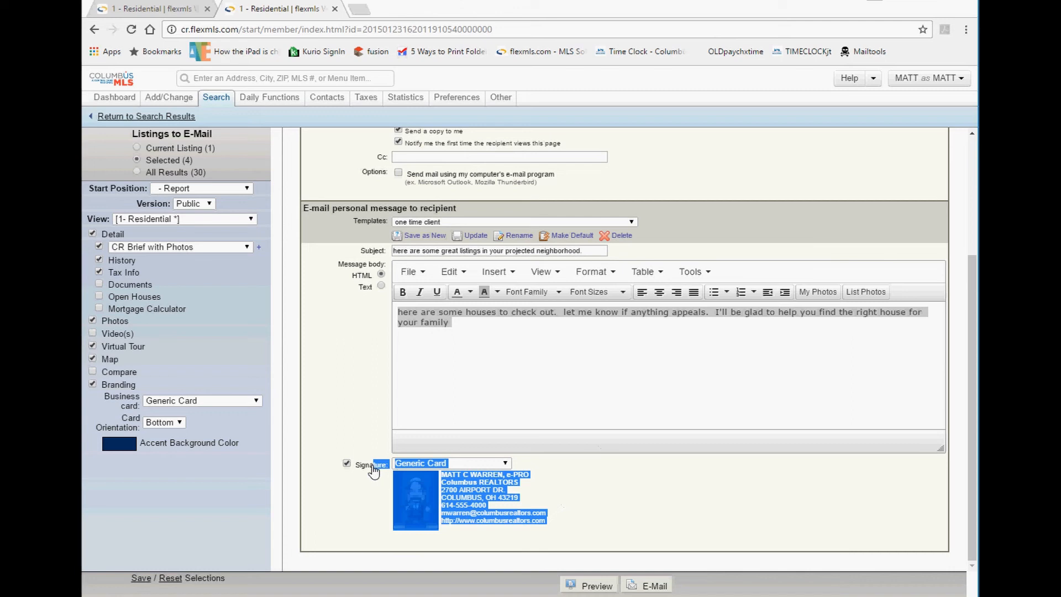
{"action": "left_click", "coordinate": [373, 470]}
{"action": "left_click", "coordinate": [371, 528]}
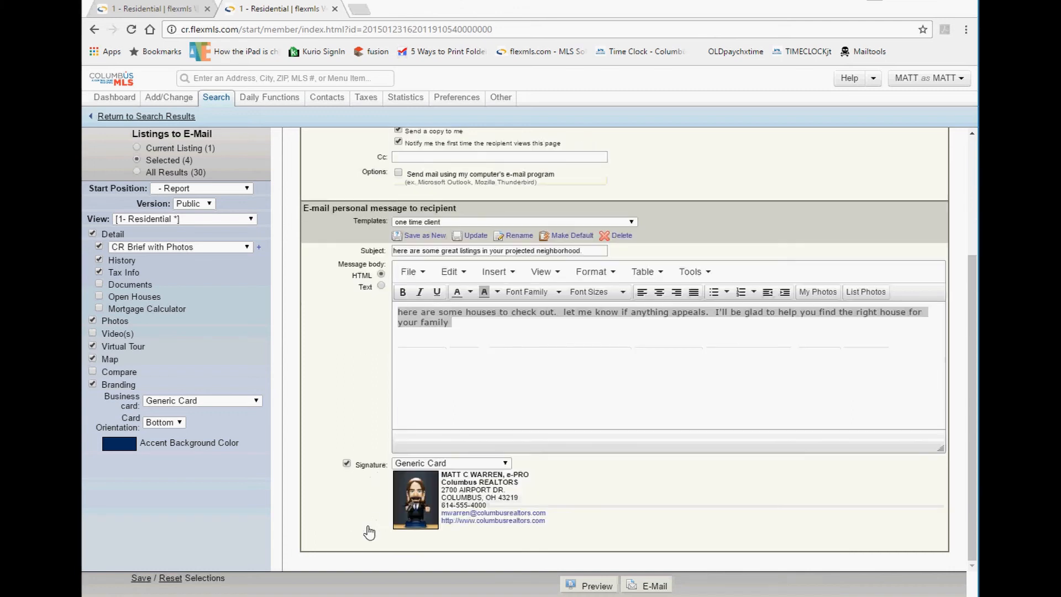
{"action": "left_click", "coordinate": [364, 469]}
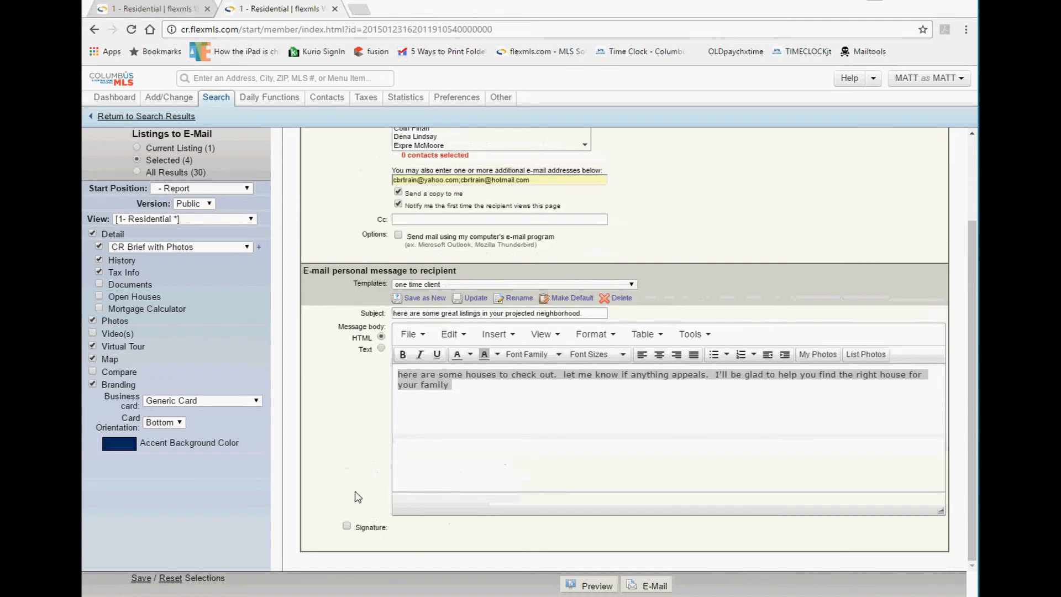
{"action": "left_click", "coordinate": [360, 530]}
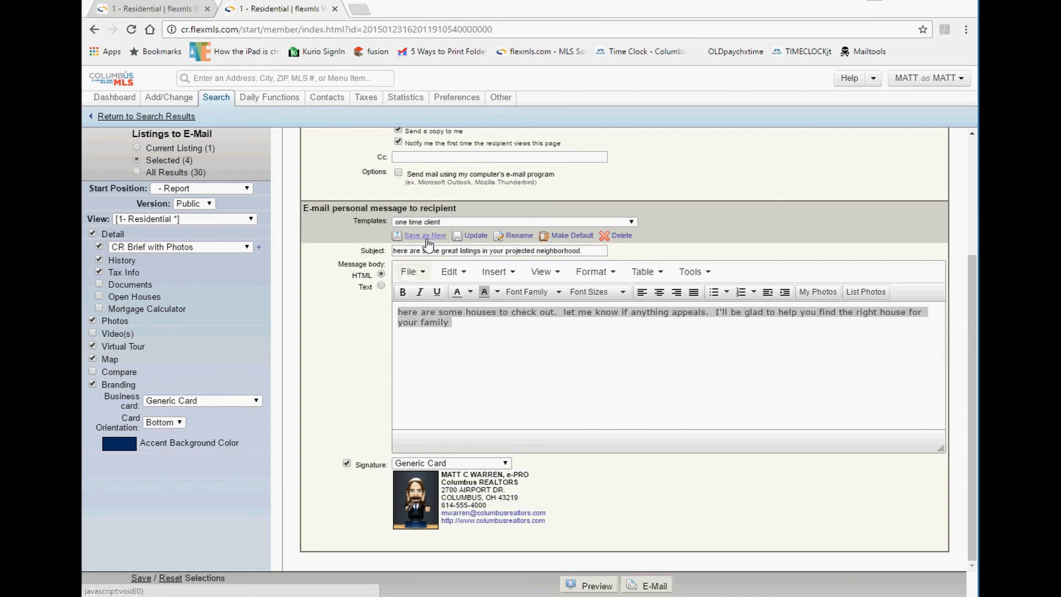
{"action": "left_click_drag", "start_coordinate": [436, 250], "coordinate": [522, 250]}
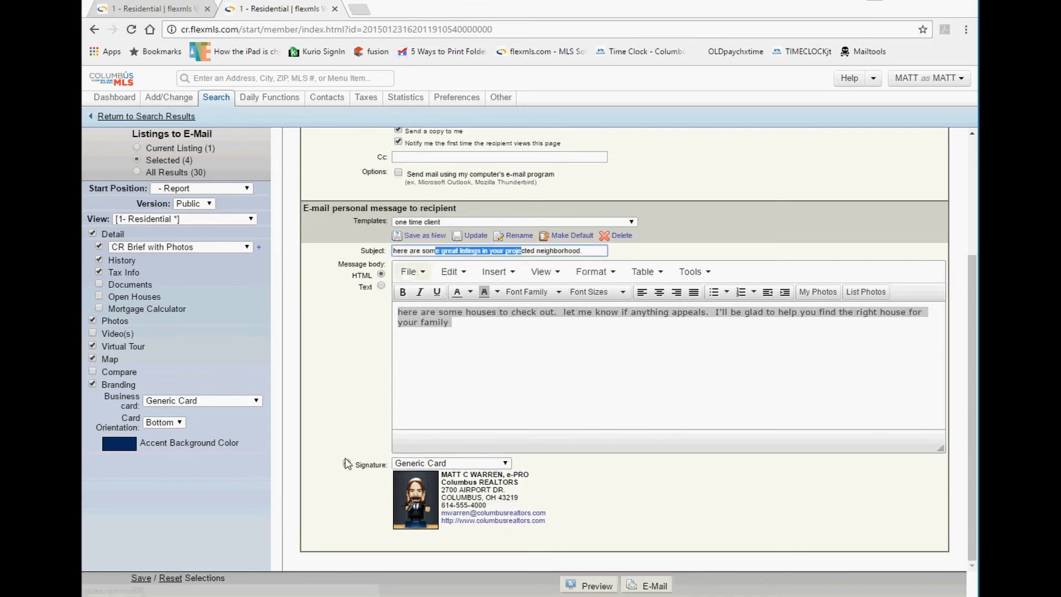
{"action": "scroll", "coordinate": [481, 401], "scroll_direction": "up", "scroll_amount": 3}
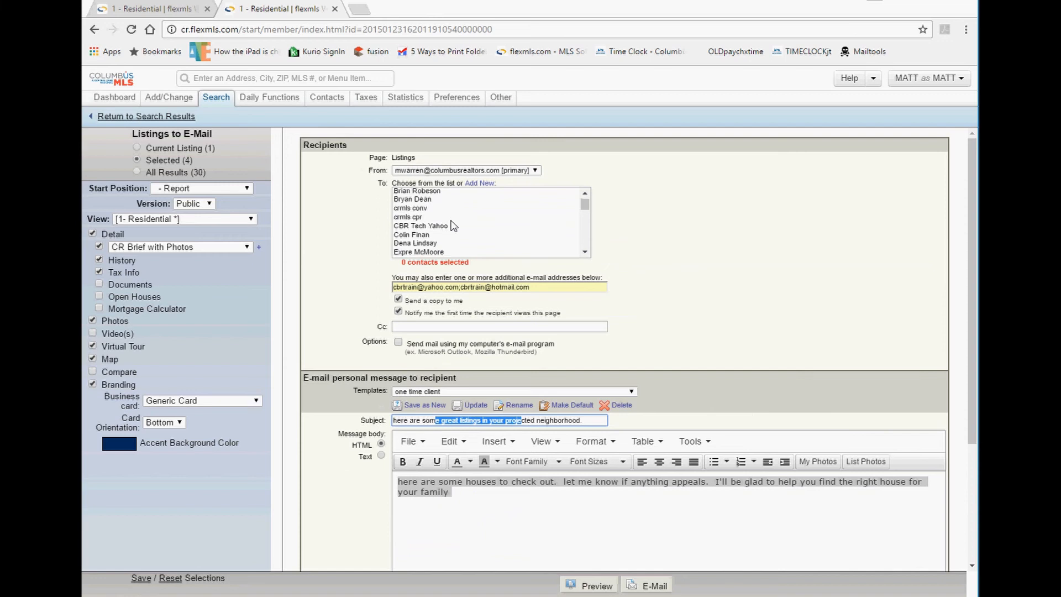
{"action": "scroll", "coordinate": [453, 226], "scroll_direction": "down", "scroll_amount": 2}
{"action": "scroll", "coordinate": [454, 226], "scroll_direction": "up", "scroll_amount": 2}
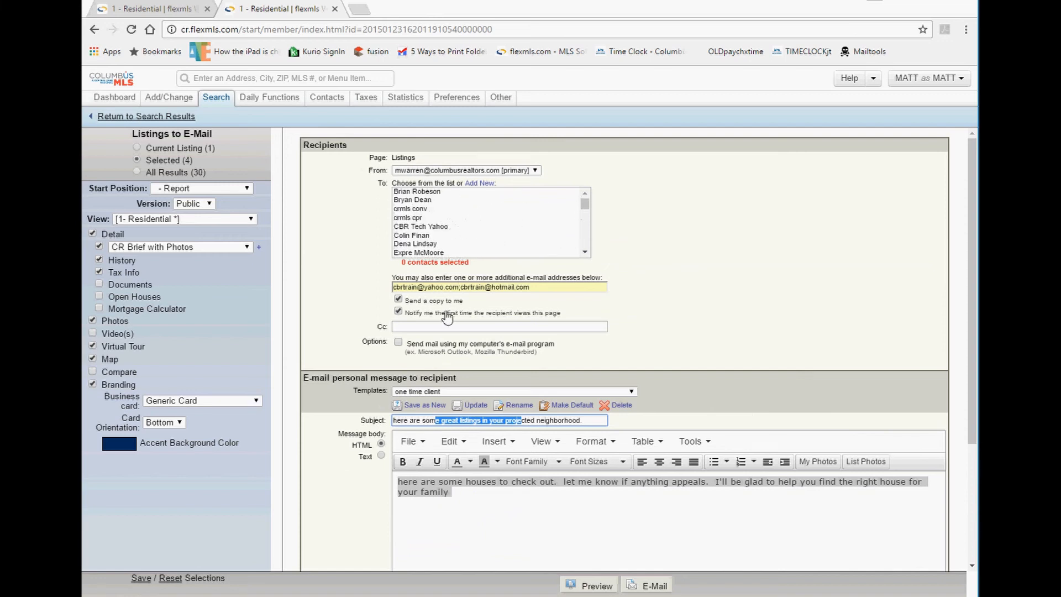
{"action": "left_click_drag", "start_coordinate": [529, 287], "coordinate": [399, 287]}
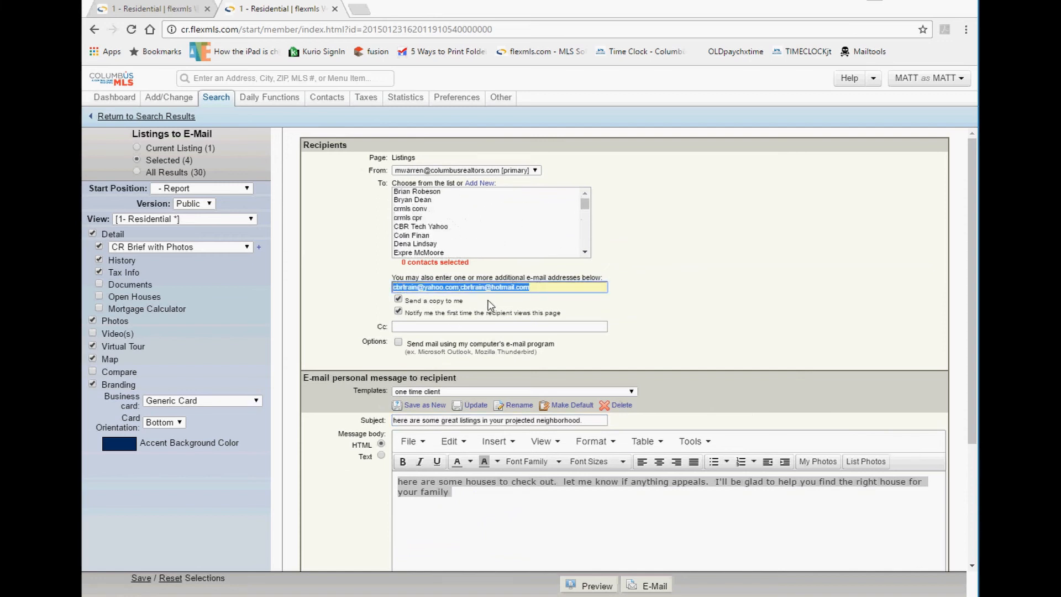
{"action": "left_click_drag", "start_coordinate": [485, 301], "coordinate": [406, 300]}
{"action": "left_click_drag", "start_coordinate": [563, 314], "coordinate": [447, 326]}
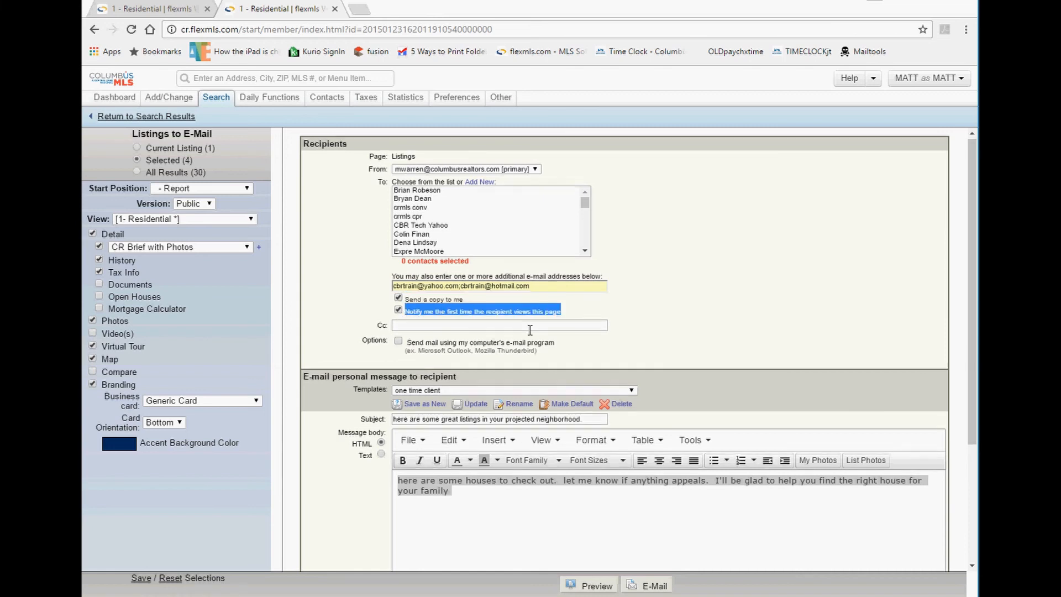
{"action": "scroll", "coordinate": [528, 331], "scroll_direction": "down", "scroll_amount": 1}
{"action": "left_click_drag", "start_coordinate": [517, 356], "coordinate": [329, 354]}
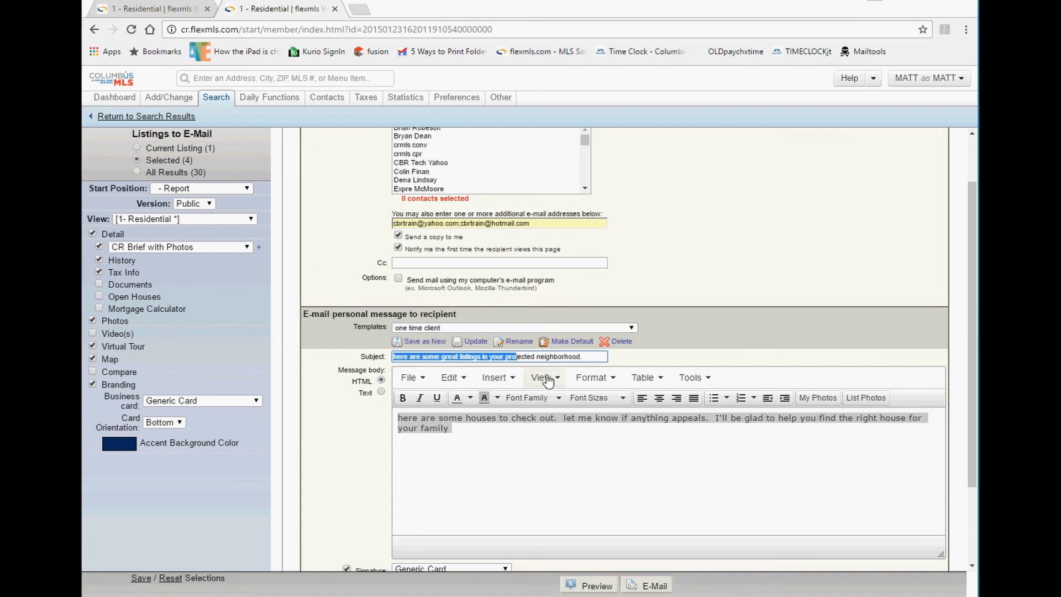
{"action": "left_click", "coordinate": [595, 357]}
{"action": "left_click_drag", "start_coordinate": [596, 357], "coordinate": [349, 346]}
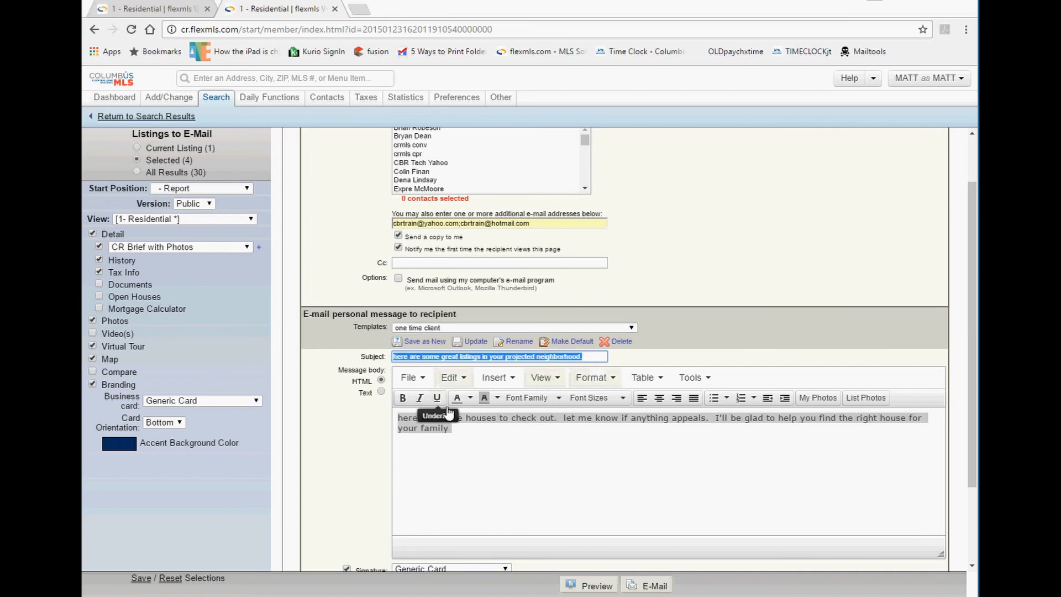
{"action": "mouse_move", "coordinate": [477, 439]}
{"action": "left_mouse_down"}
{"action": "mouse_move", "coordinate": [359, 406]}
{"action": "mouse_move", "coordinate": [472, 448]}
{"action": "left_mouse_up"}
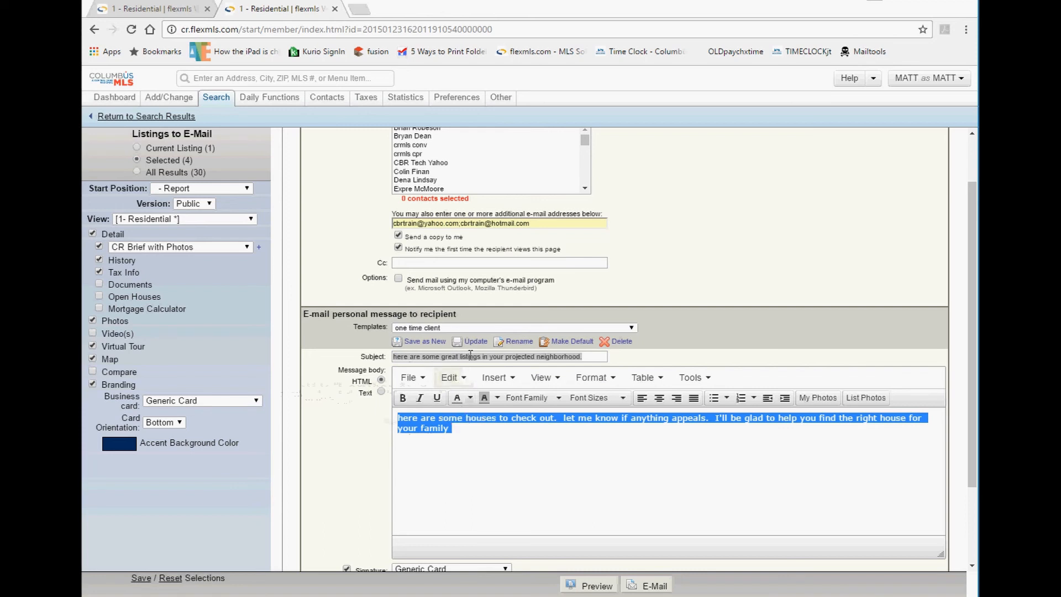
{"action": "left_click", "coordinate": [471, 356]}
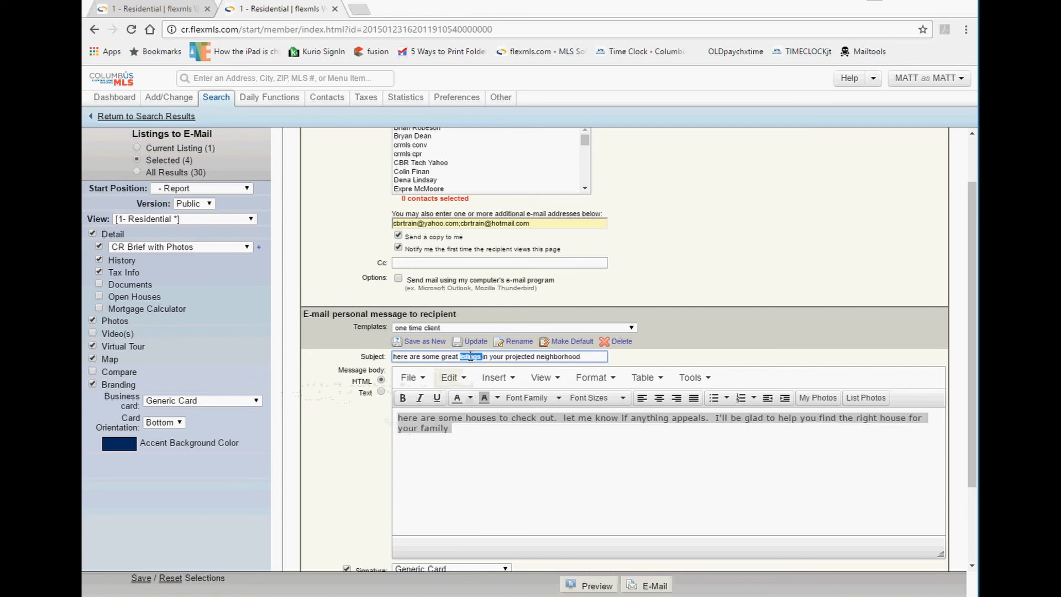
{"action": "left_click", "coordinate": [412, 329]}
{"action": "left_click", "coordinate": [412, 330]}
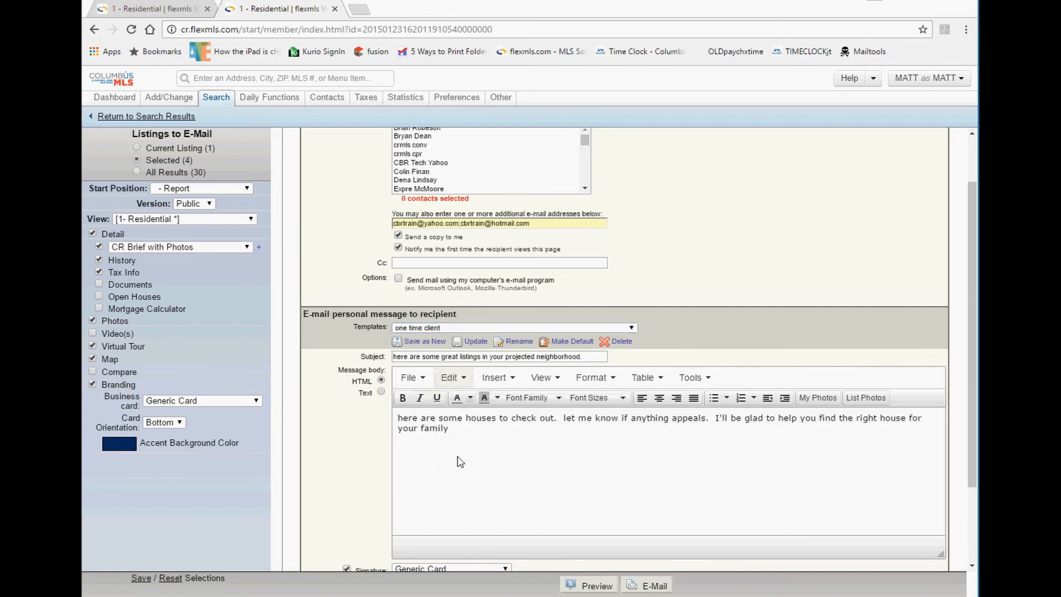
{"action": "double_click", "coordinate": [436, 356]}
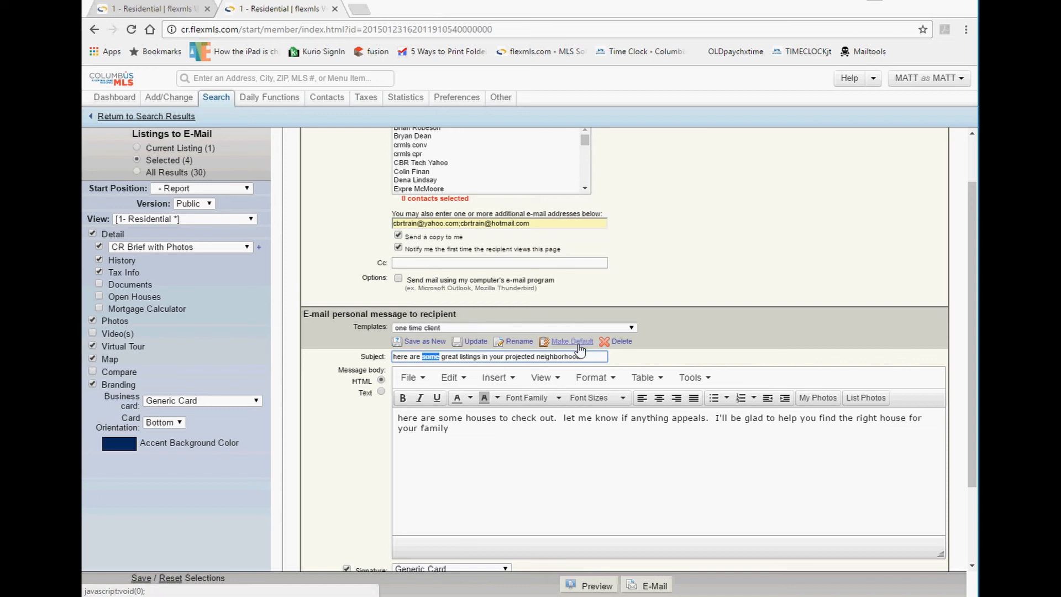
{"action": "left_click_drag", "start_coordinate": [650, 343], "coordinate": [624, 341]}
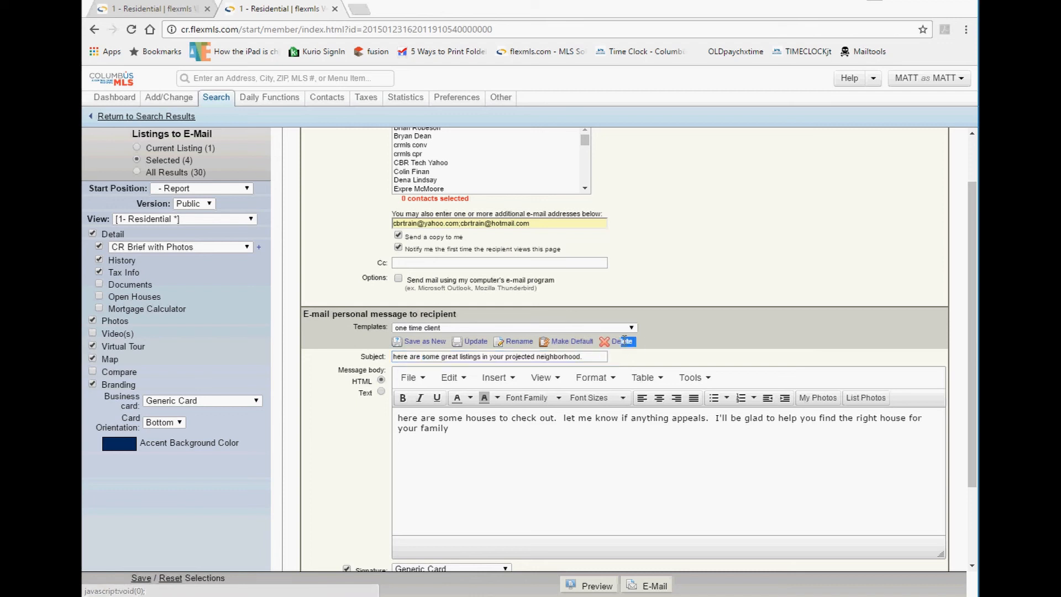
{"action": "left_click", "coordinate": [679, 344]}
{"action": "scroll", "coordinate": [683, 339], "scroll_direction": "down", "scroll_amount": 2}
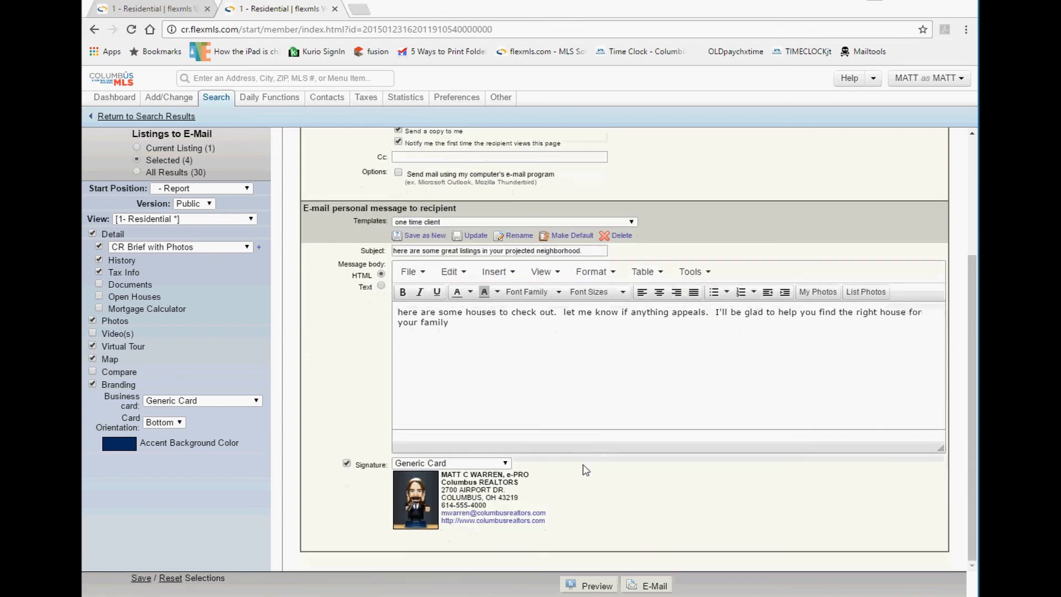
Send the listing e-mail and review the mailed-link confirmation message.
{"action": "left_click", "coordinate": [644, 587]}
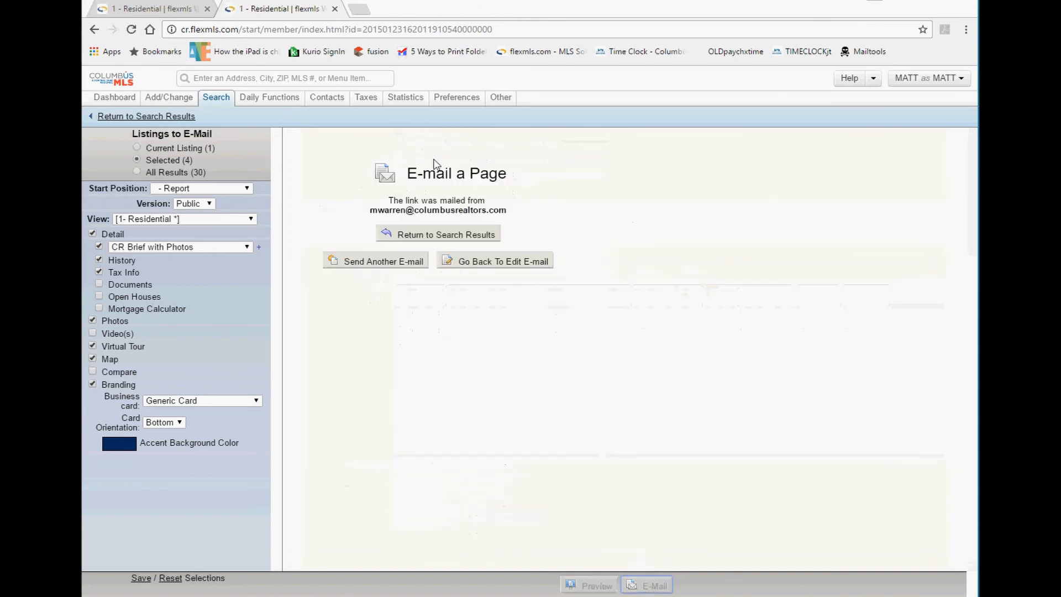
{"action": "left_click_drag", "start_coordinate": [501, 211], "coordinate": [384, 187]}
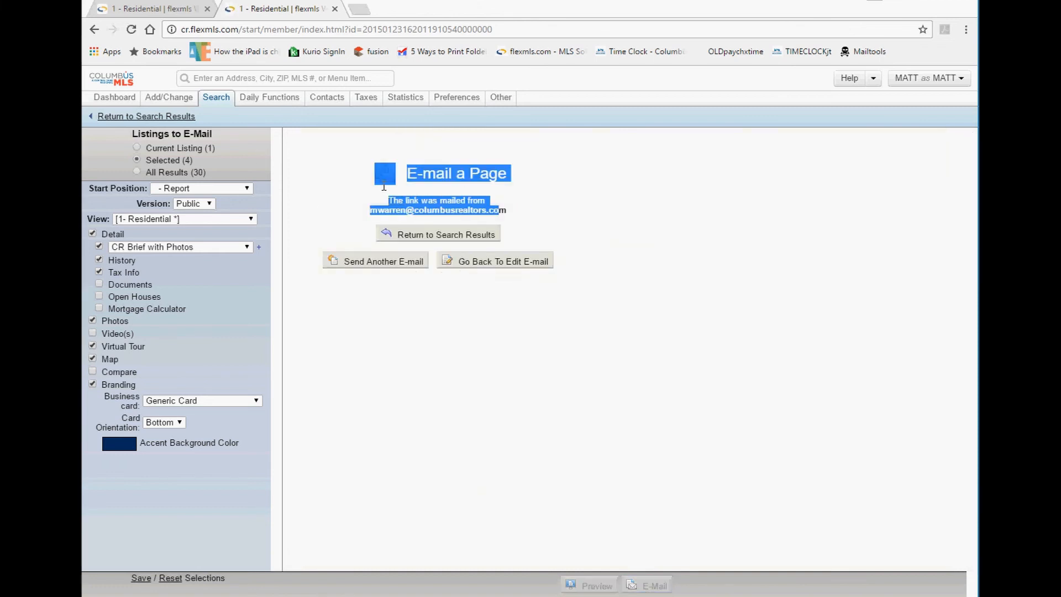
{"action": "left_click", "coordinate": [388, 284]}
{"action": "left_click_drag", "start_coordinate": [310, 263], "coordinate": [428, 275]}
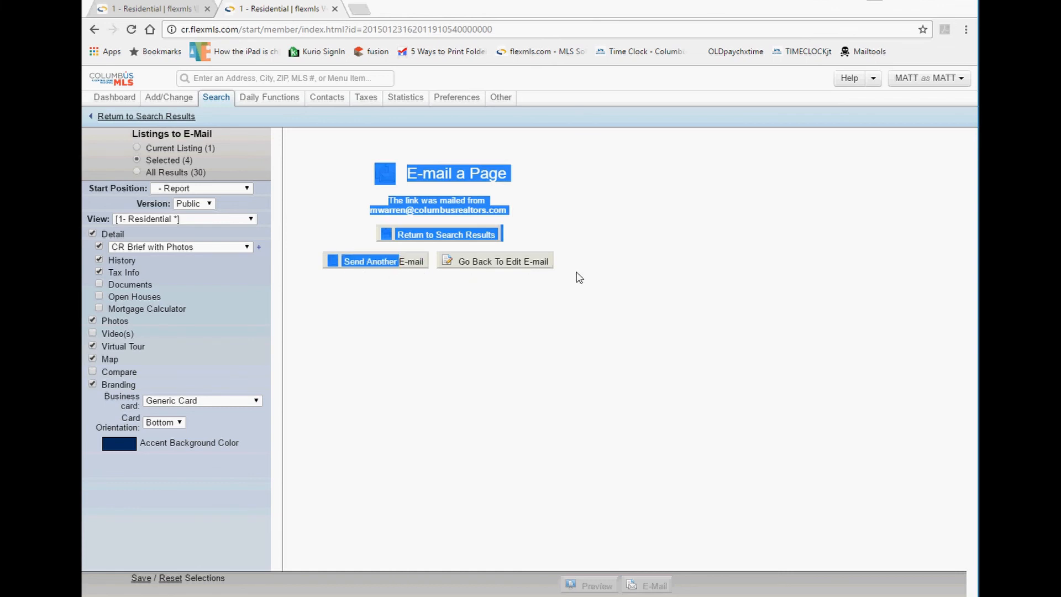
{"action": "left_click_drag", "start_coordinate": [575, 271], "coordinate": [467, 245]}
{"action": "left_click", "coordinate": [530, 227]}
Go back to the search results from the confirmation page.
{"action": "left_click_drag", "start_coordinate": [534, 232], "coordinate": [392, 242]}
{"action": "left_click_drag", "start_coordinate": [195, 117], "coordinate": [112, 120]}
{"action": "left_click", "coordinate": [113, 117]}
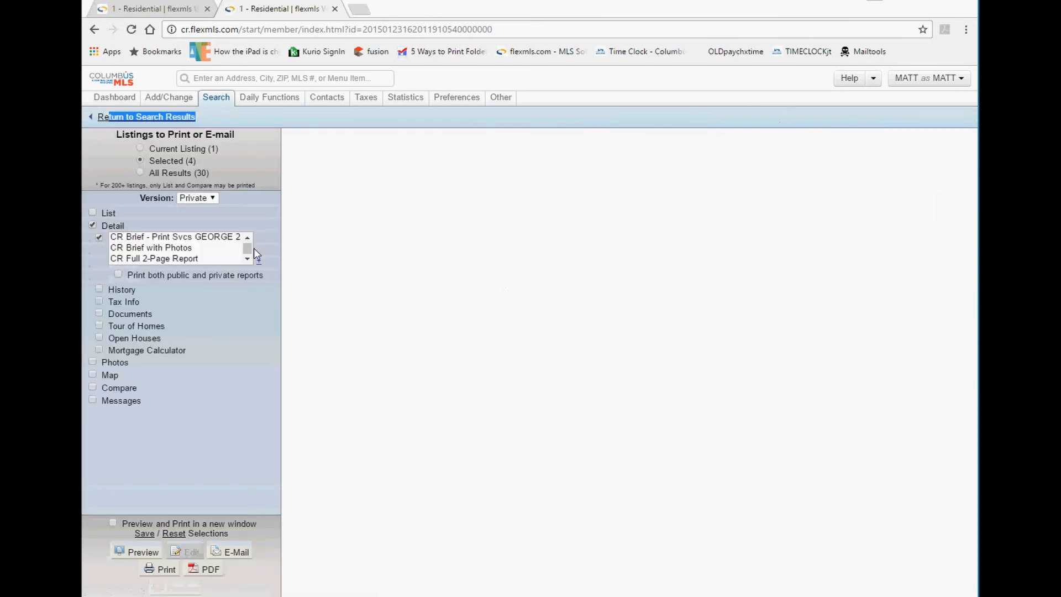
{"action": "left_click_drag", "start_coordinate": [225, 177], "coordinate": [134, 154]}
{"action": "left_click", "coordinate": [226, 147]}
{"action": "left_click_drag", "start_coordinate": [221, 175], "coordinate": [146, 157]}
{"action": "left_click", "coordinate": [209, 162]}
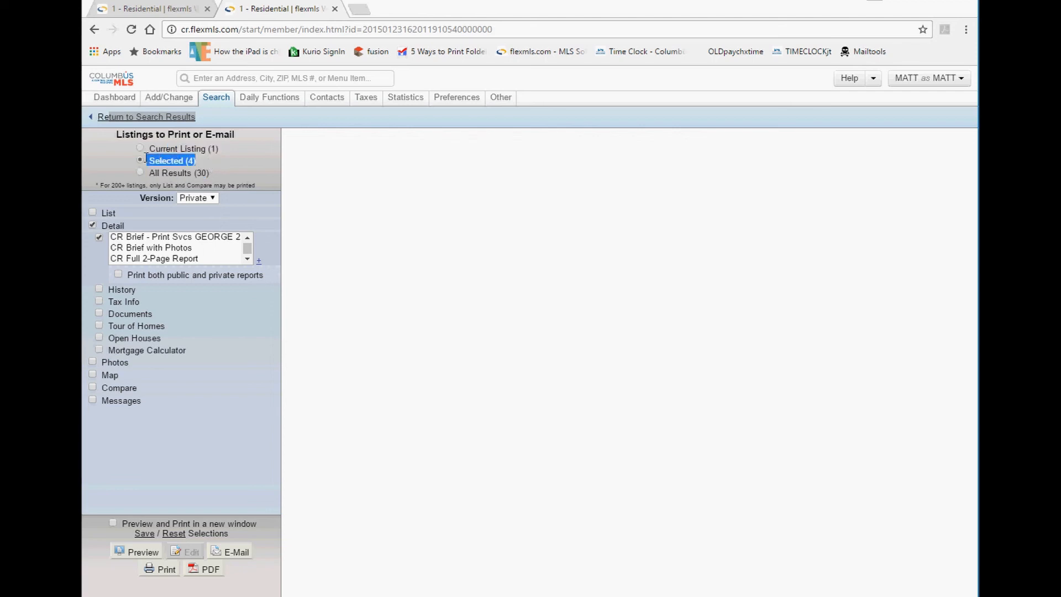
{"action": "left_click_drag", "start_coordinate": [209, 173], "coordinate": [156, 176]}
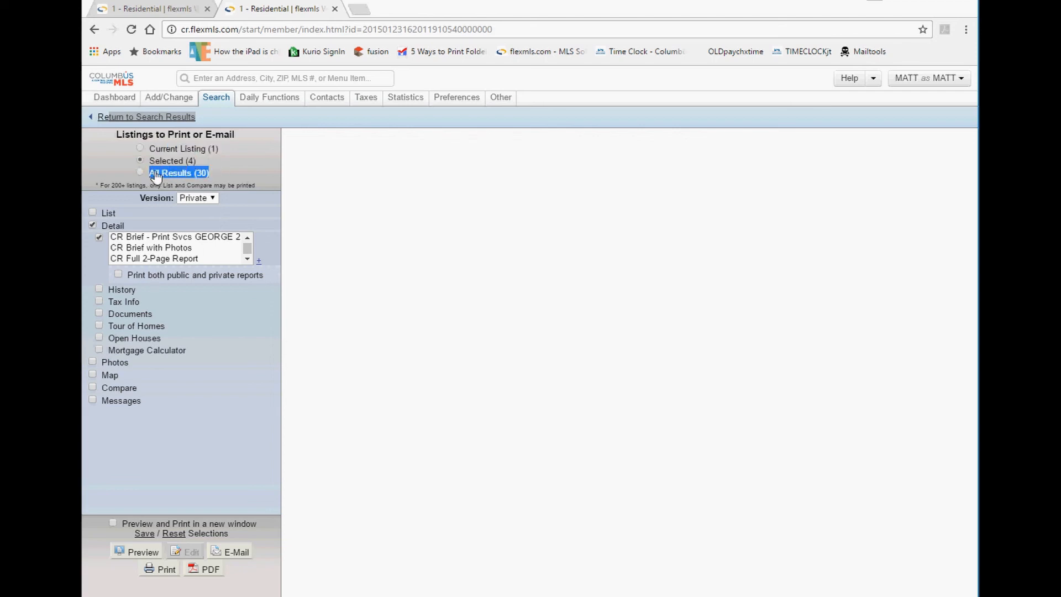
{"action": "left_click_drag", "start_coordinate": [237, 173], "coordinate": [134, 148]}
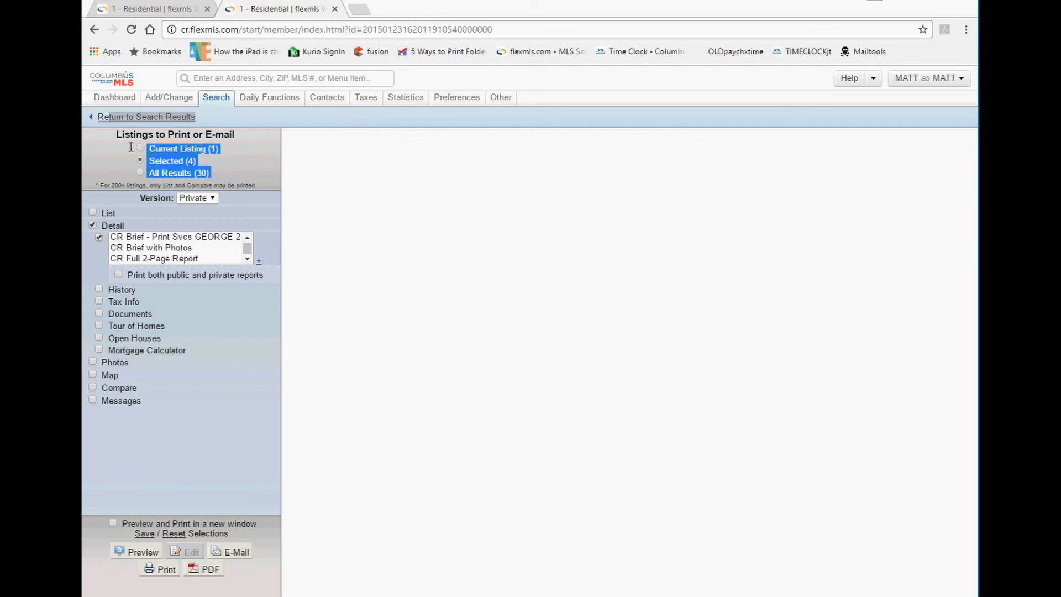
{"action": "left_click", "coordinate": [117, 154]}
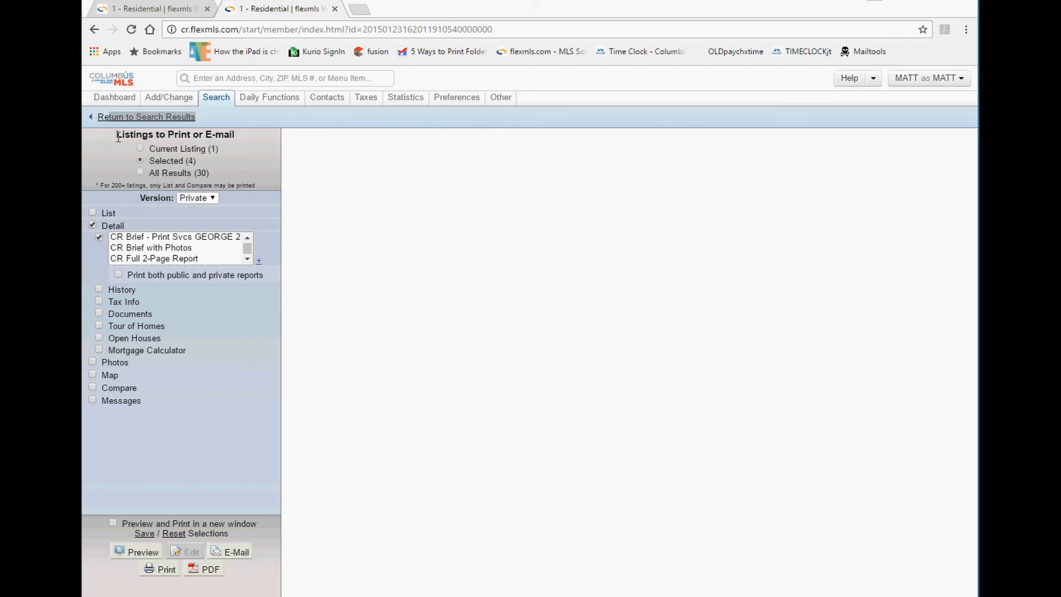
{"action": "left_click", "coordinate": [178, 148]}
{"action": "left_click_drag", "start_coordinate": [219, 173], "coordinate": [167, 150]}
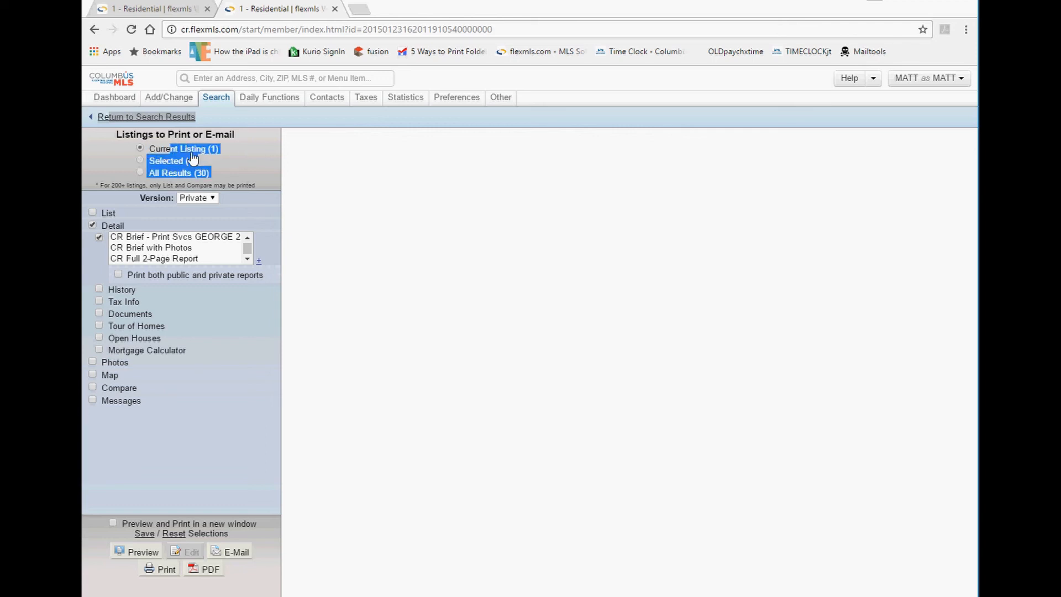
{"action": "left_click", "coordinate": [208, 160]}
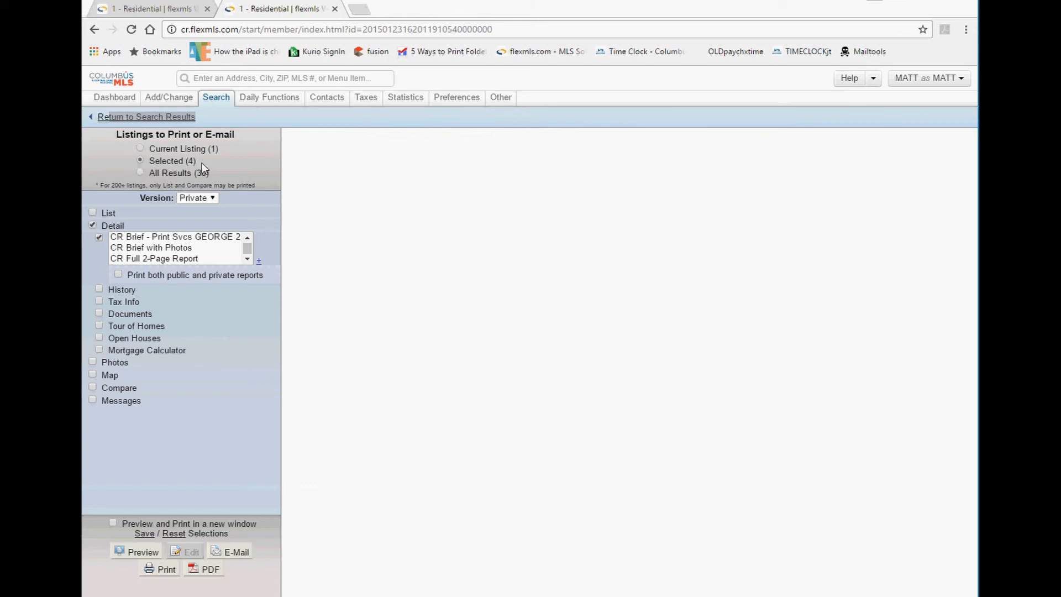
{"action": "left_click", "coordinate": [200, 199]}
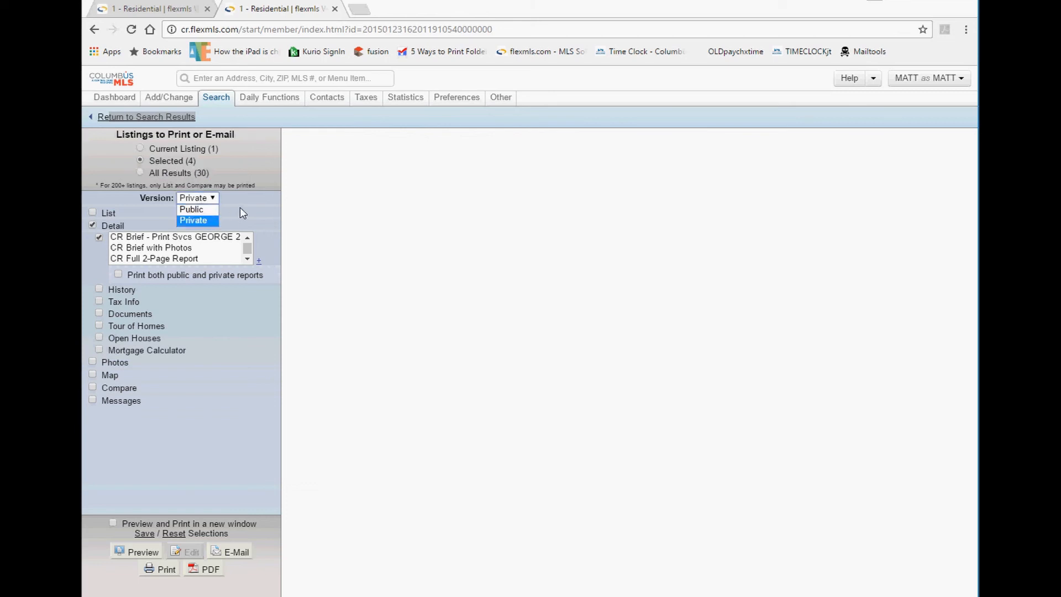
{"action": "left_click", "coordinate": [202, 211]}
{"action": "left_click", "coordinate": [197, 199]}
{"action": "left_click", "coordinate": [202, 216]}
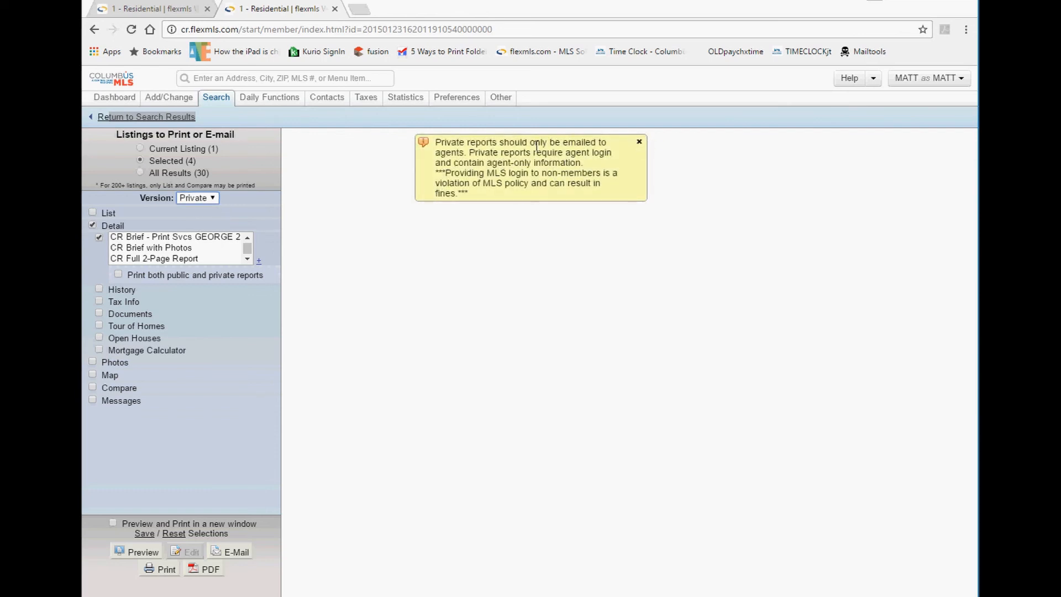
{"action": "left_click_drag", "start_coordinate": [535, 142], "coordinate": [600, 153]}
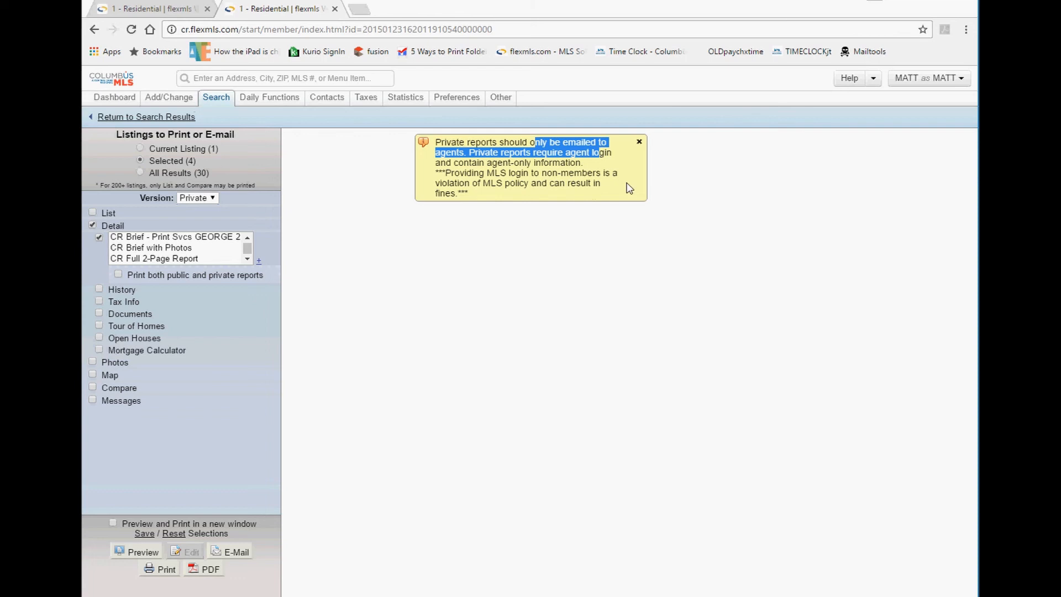
{"action": "left_click", "coordinate": [639, 142]}
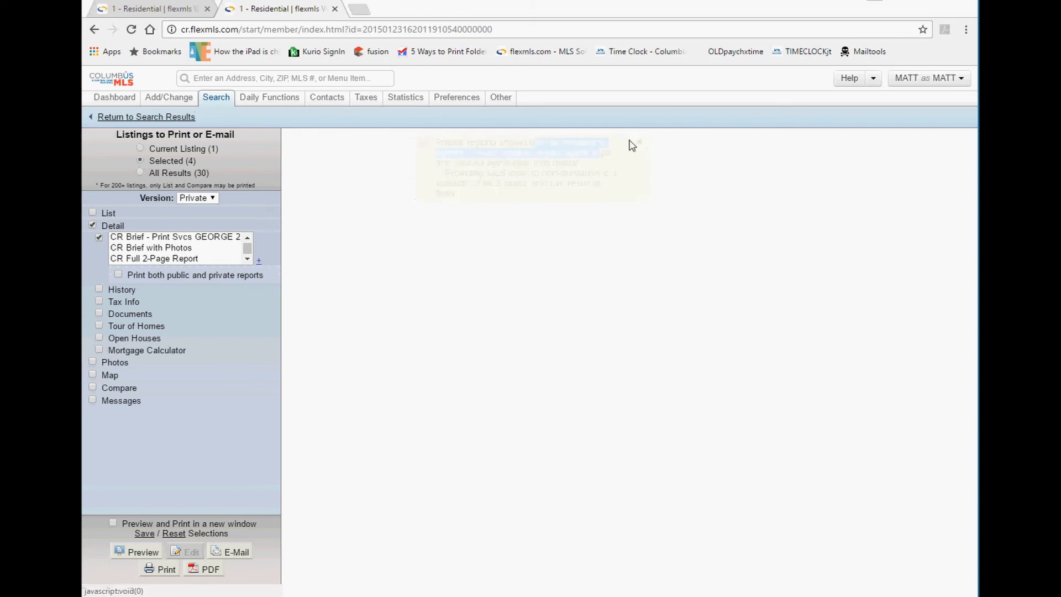
{"action": "left_click_drag", "start_coordinate": [260, 554], "coordinate": [213, 546]}
{"action": "left_click", "coordinate": [253, 469]}
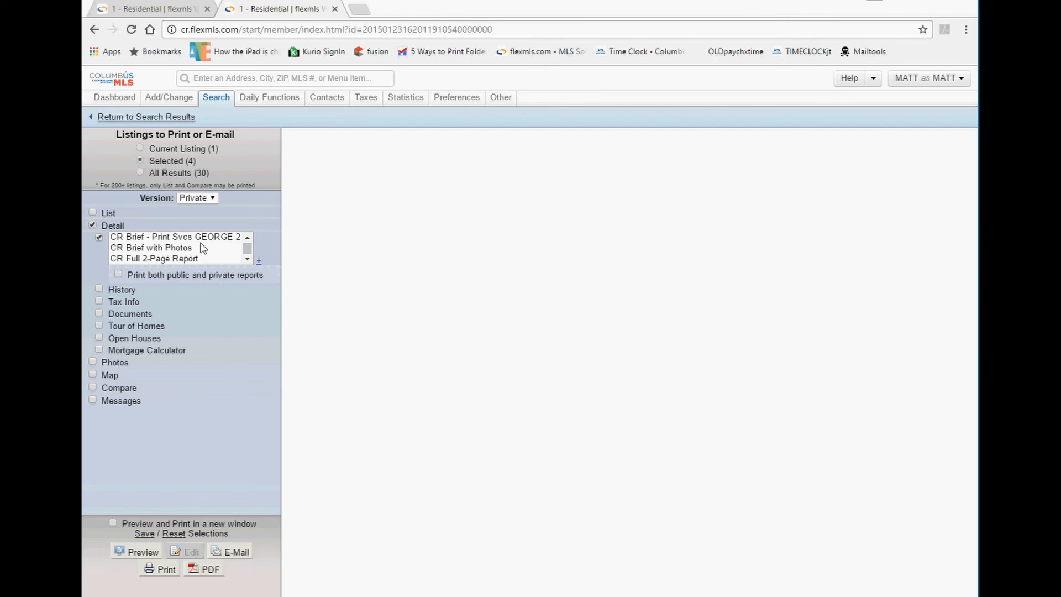
Try CR Brief with Photos, CR Full 2-Page Report and CR Full Report in the Detail list.
{"action": "left_click", "coordinate": [171, 247]}
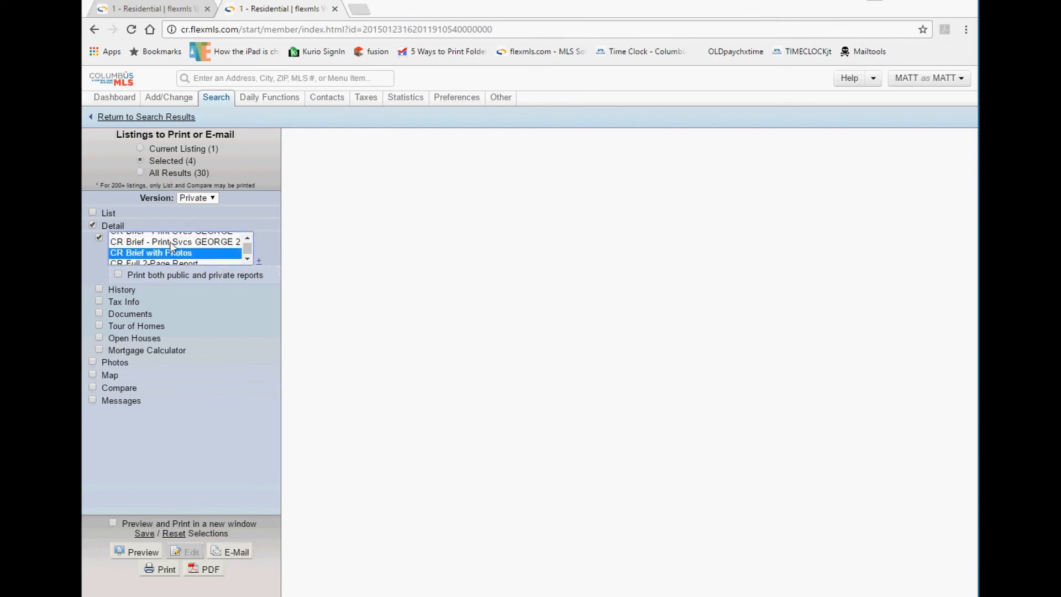
{"action": "scroll", "coordinate": [185, 253], "scroll_direction": "up", "scroll_amount": 1}
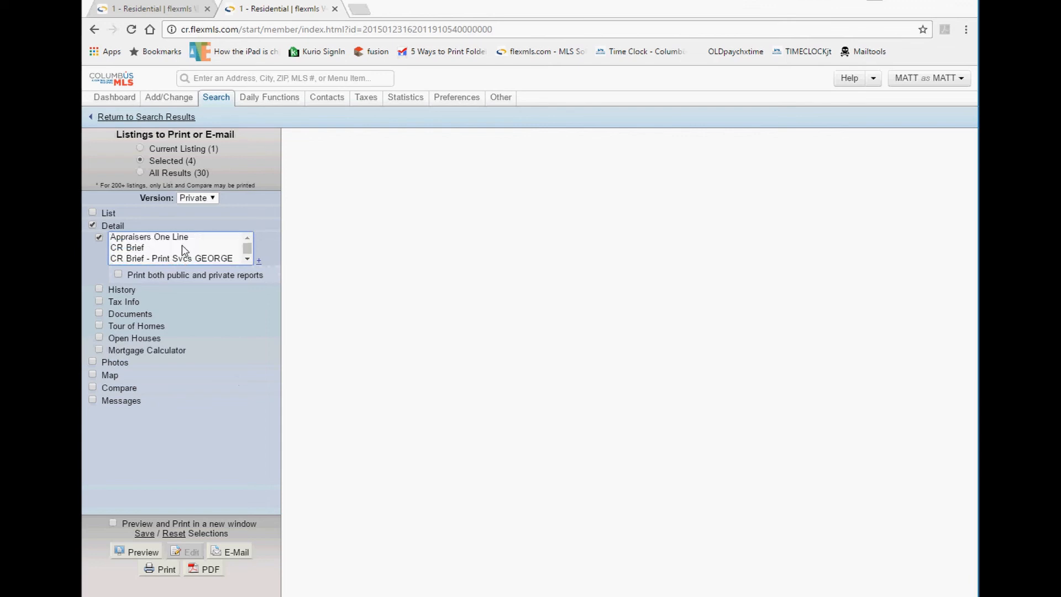
{"action": "scroll", "coordinate": [184, 250], "scroll_direction": "down", "scroll_amount": 1}
{"action": "scroll", "coordinate": [183, 249], "scroll_direction": "up", "scroll_amount": 1}
{"action": "scroll", "coordinate": [164, 247], "scroll_direction": "down", "scroll_amount": 1}
{"action": "scroll", "coordinate": [160, 244], "scroll_direction": "down", "scroll_amount": 1}
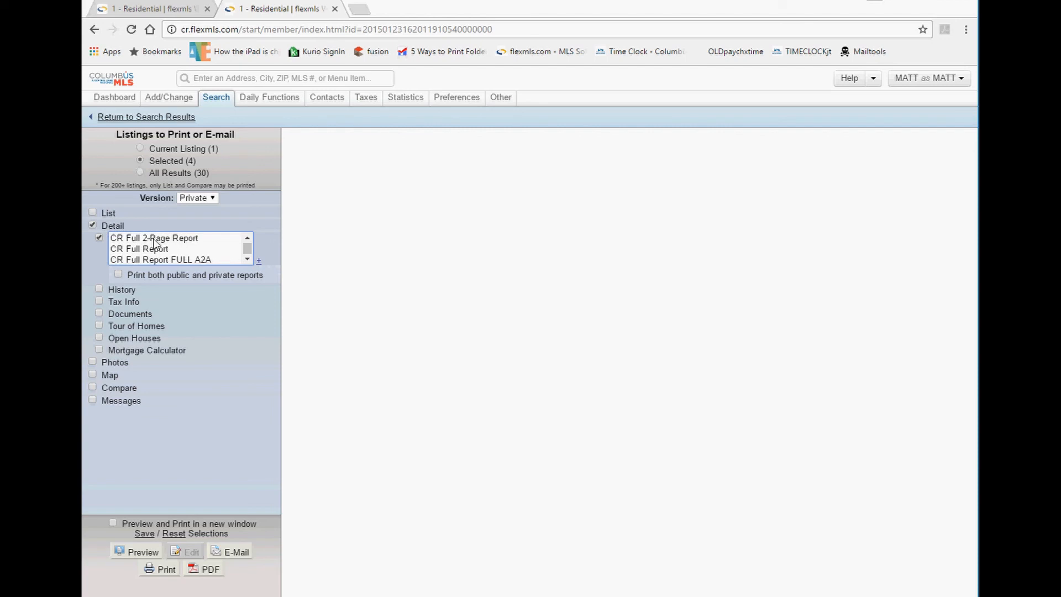
{"action": "left_click", "coordinate": [155, 239]}
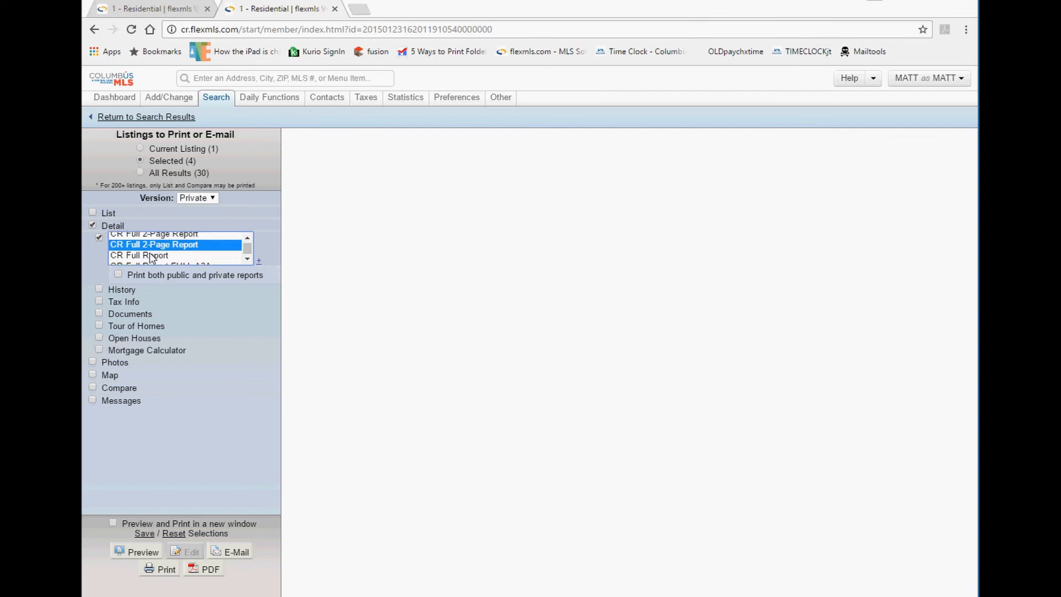
{"action": "left_click_drag", "start_coordinate": [151, 258], "coordinate": [155, 261]}
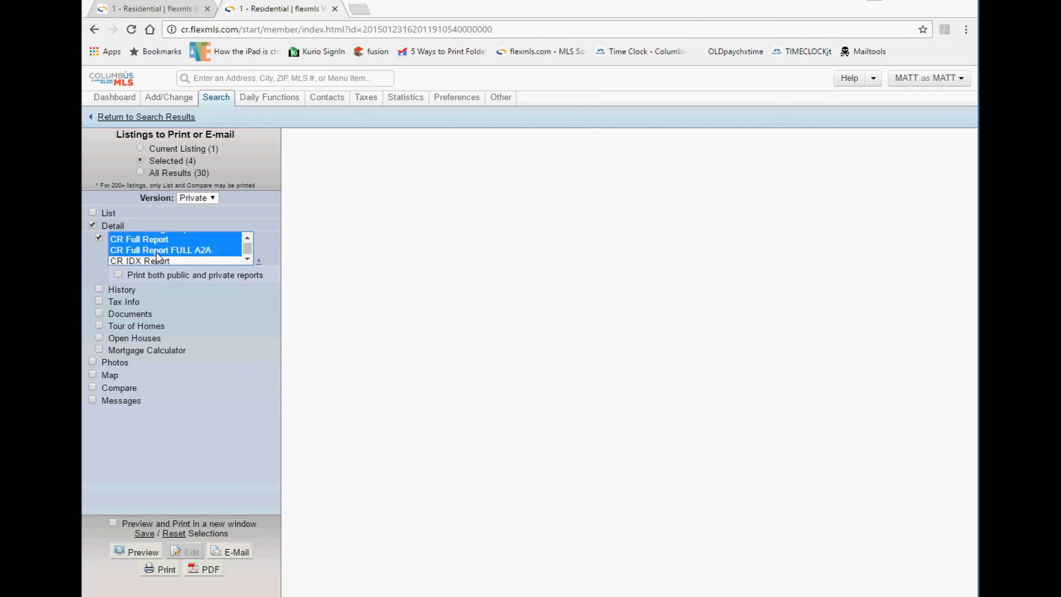
{"action": "left_click", "coordinate": [137, 244]}
Settle on CR Full 2-Page Report plus CR Brief with Photos as the detail reports.
{"action": "scroll", "coordinate": [140, 246], "scroll_direction": "up", "scroll_amount": 1}
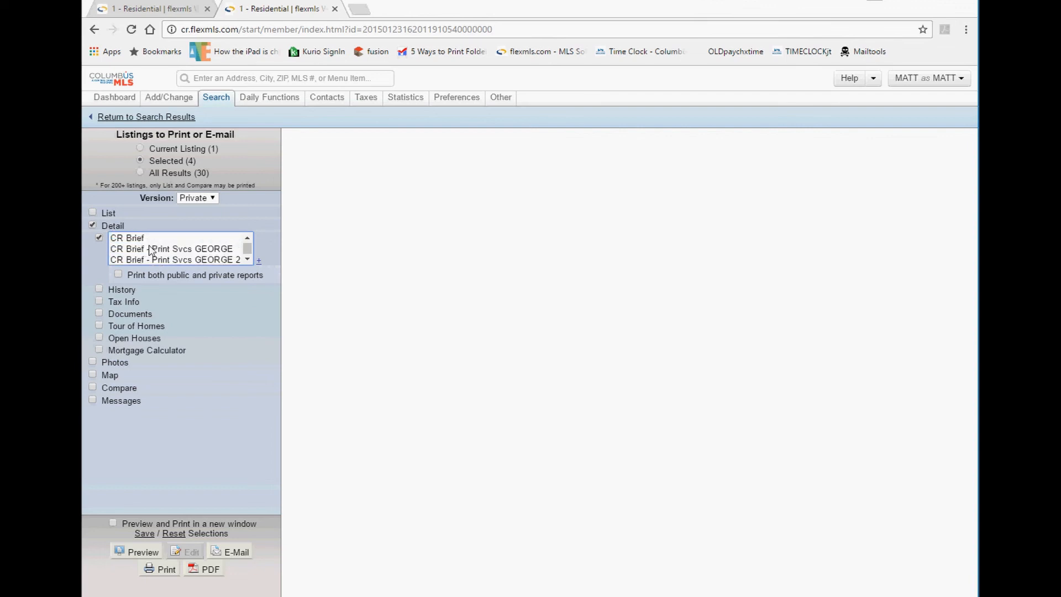
{"action": "scroll", "coordinate": [149, 247], "scroll_direction": "down", "scroll_amount": 1}
{"action": "left_click", "coordinate": [152, 250], "text": "ctrl"}
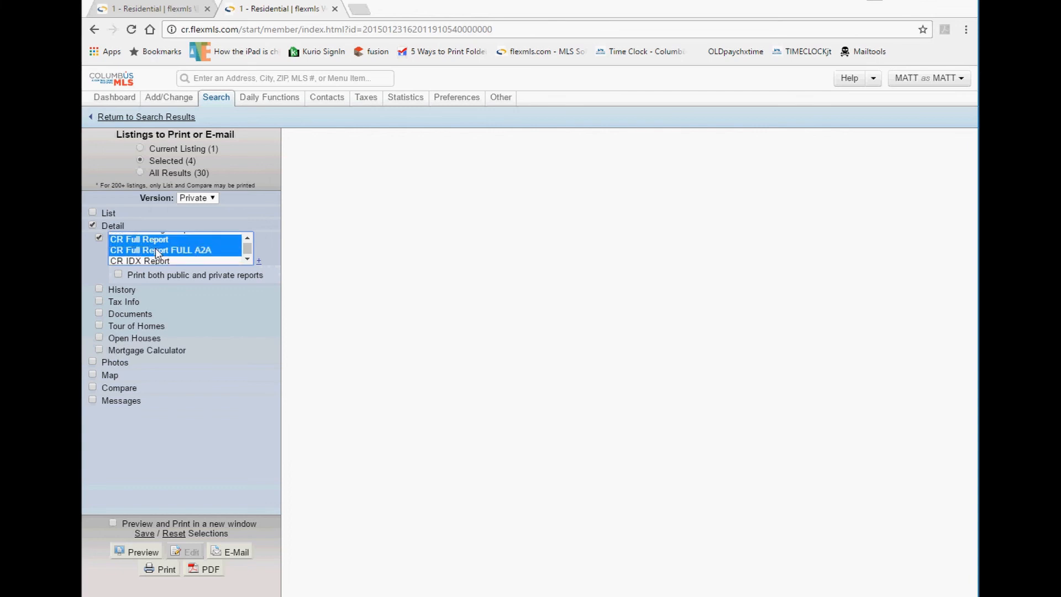
{"action": "scroll", "coordinate": [240, 243], "scroll_direction": "up", "scroll_amount": 2}
{"action": "left_click", "coordinate": [170, 256]}
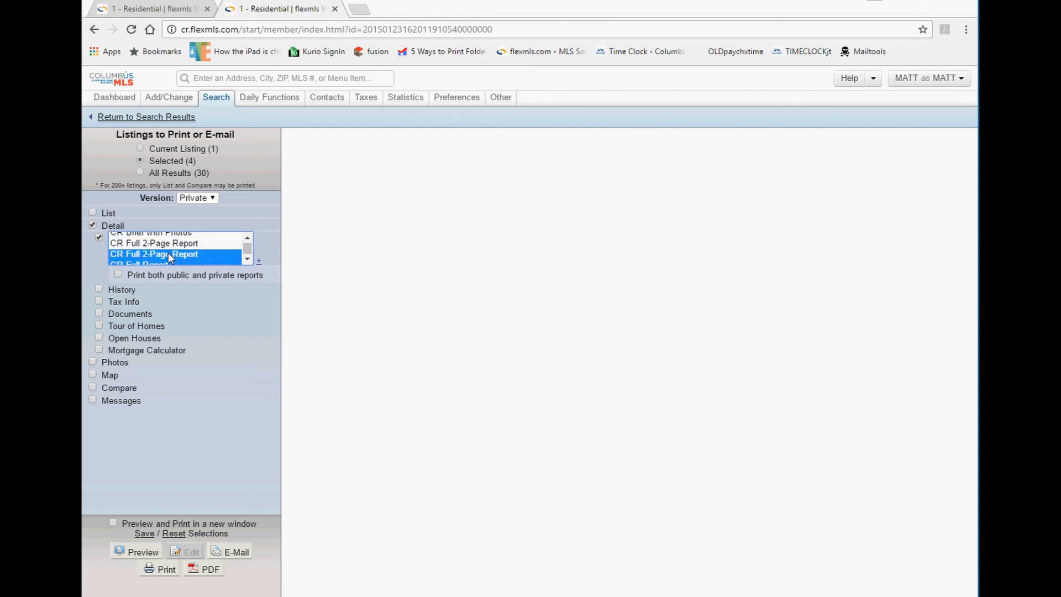
{"action": "left_click", "coordinate": [176, 236], "text": "ctrl"}
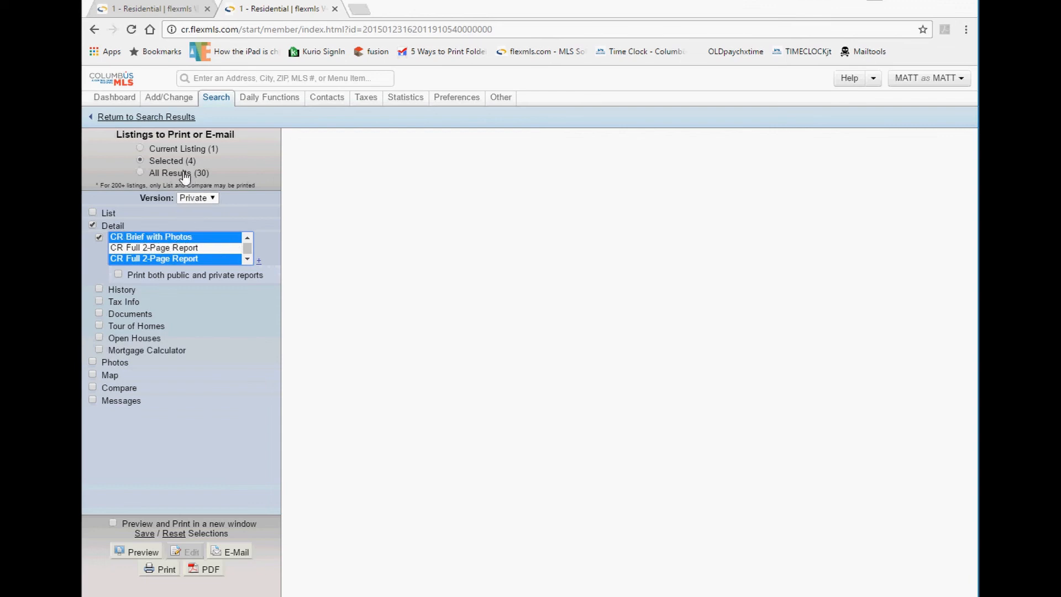
{"action": "mouse_move", "coordinate": [254, 552]}
{"action": "left_mouse_down"}
{"action": "mouse_move", "coordinate": [206, 555]}
{"action": "mouse_move", "coordinate": [257, 545]}
{"action": "left_mouse_up"}
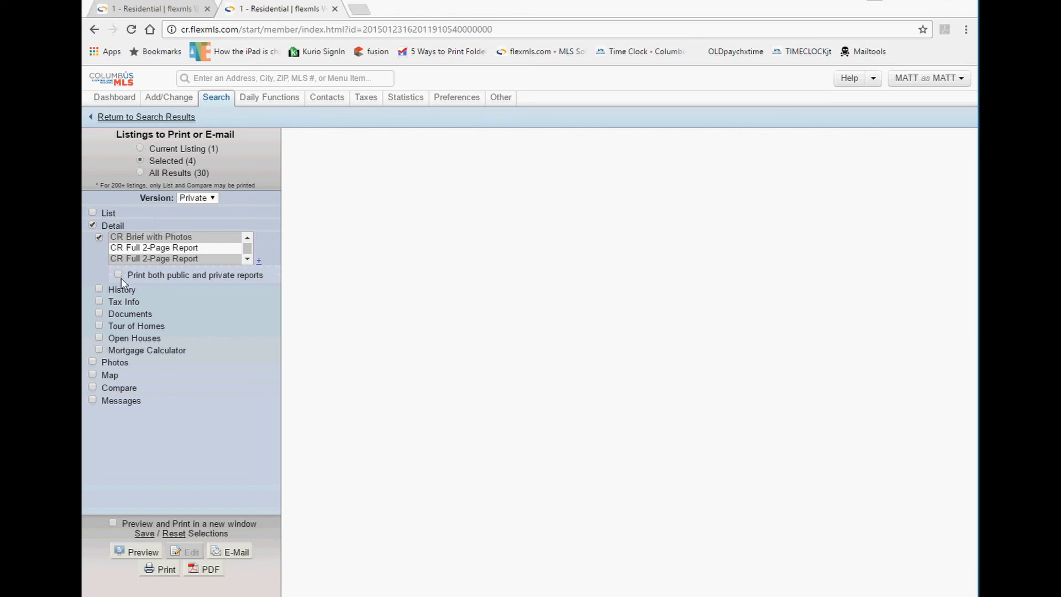
Print both public and private reports and include Detailed History, leaving tax info unchecked.
{"action": "left_click_drag", "start_coordinate": [181, 275], "coordinate": [124, 281]}
{"action": "left_click", "coordinate": [118, 274]}
{"action": "left_click", "coordinate": [100, 288]}
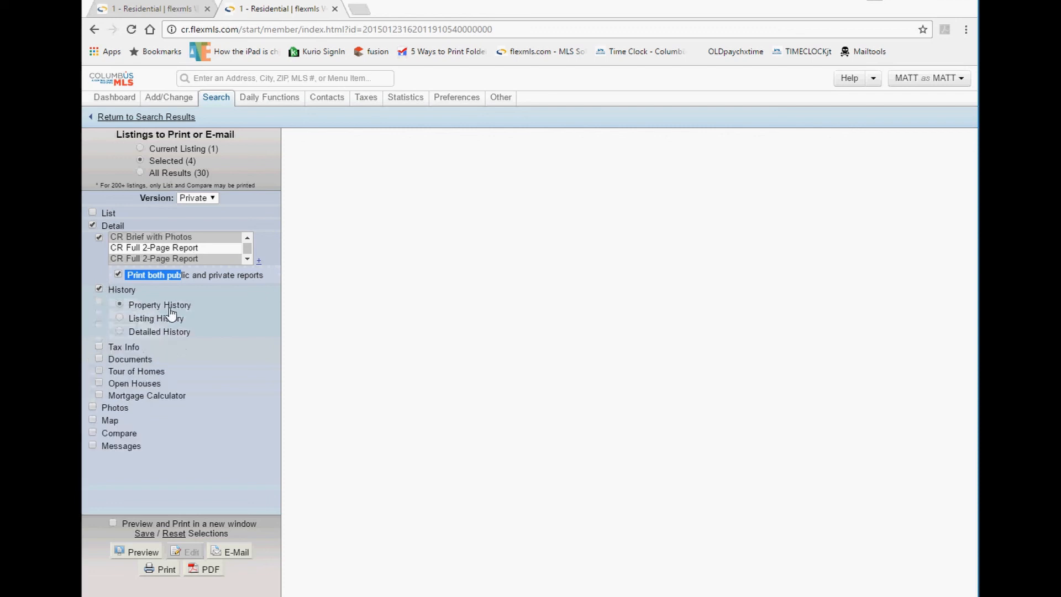
{"action": "left_click_drag", "start_coordinate": [190, 307], "coordinate": [128, 319]}
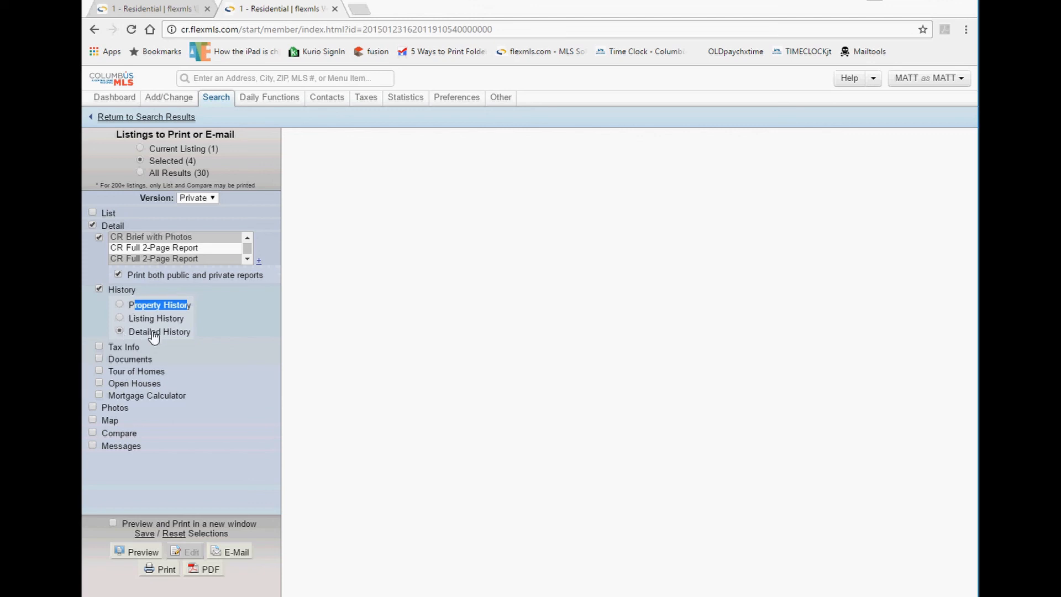
{"action": "left_click_drag", "start_coordinate": [190, 333], "coordinate": [133, 341]}
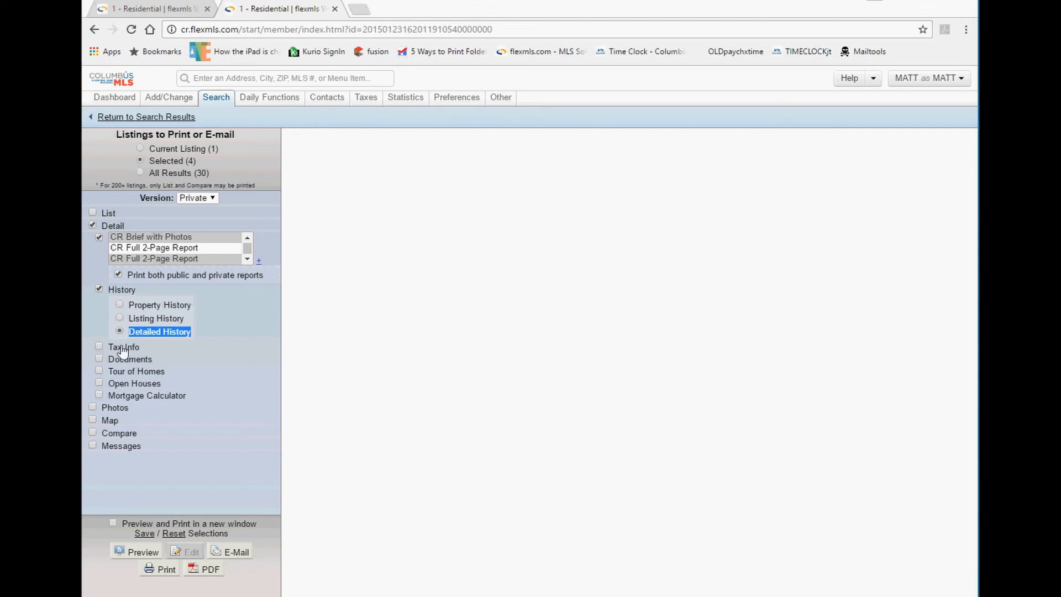
{"action": "left_click", "coordinate": [123, 352]}
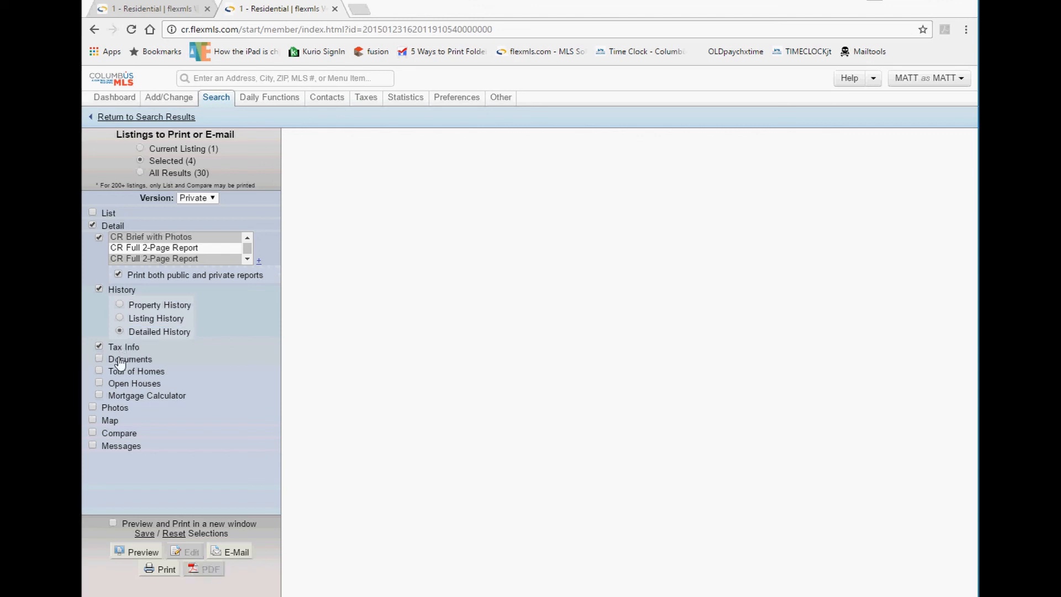
{"action": "left_click", "coordinate": [121, 348]}
Include all listing photos and make CR Brief with Photos the only selected report.
{"action": "left_click", "coordinate": [113, 410]}
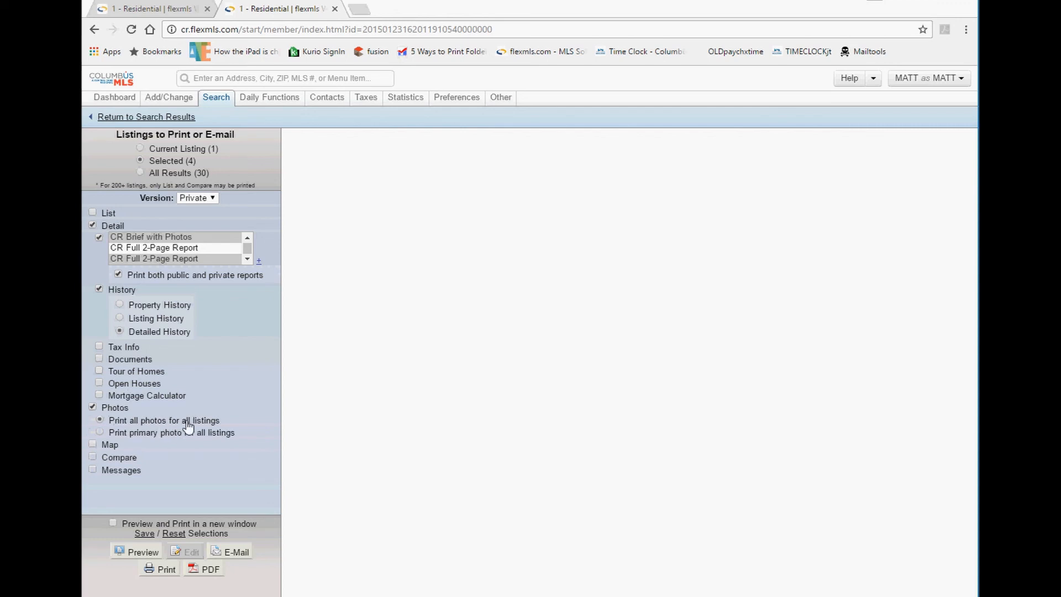
{"action": "left_click_drag", "start_coordinate": [187, 422], "coordinate": [132, 424]}
{"action": "left_click_drag", "start_coordinate": [203, 438], "coordinate": [124, 439]}
{"action": "left_click", "coordinate": [118, 426]}
{"action": "left_click", "coordinate": [164, 238]}
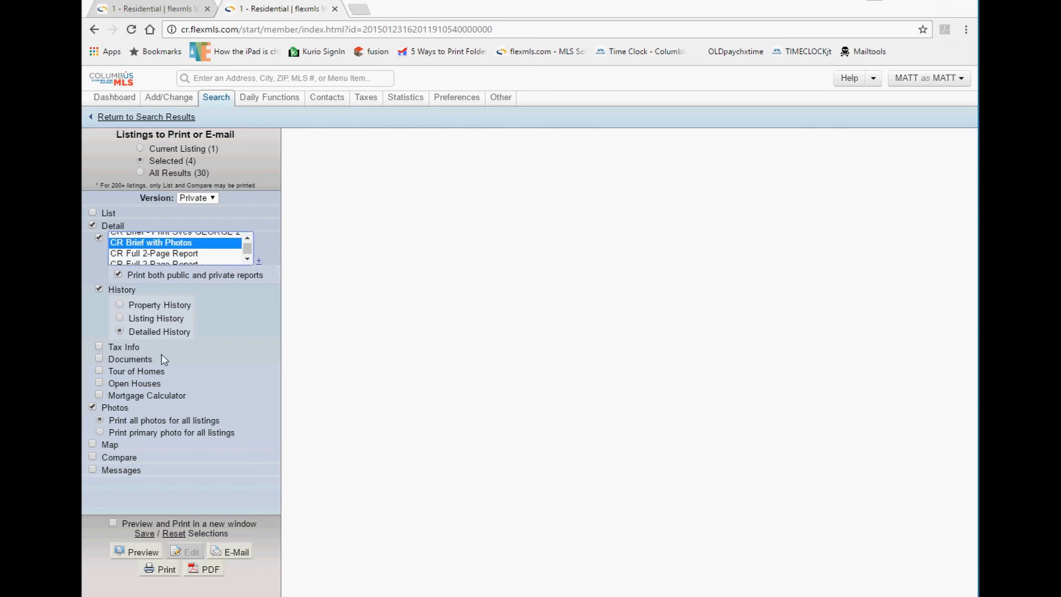
{"action": "left_click", "coordinate": [130, 553]}
{"action": "scroll", "coordinate": [414, 304], "scroll_direction": "down", "scroll_amount": 3}
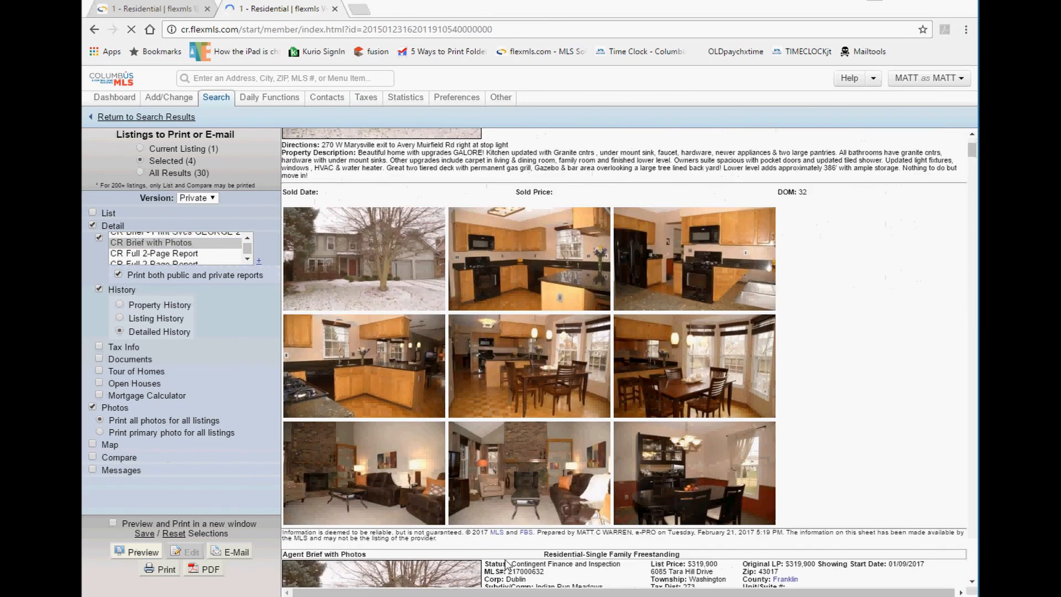
{"action": "scroll", "coordinate": [465, 448], "scroll_direction": "down", "scroll_amount": 6}
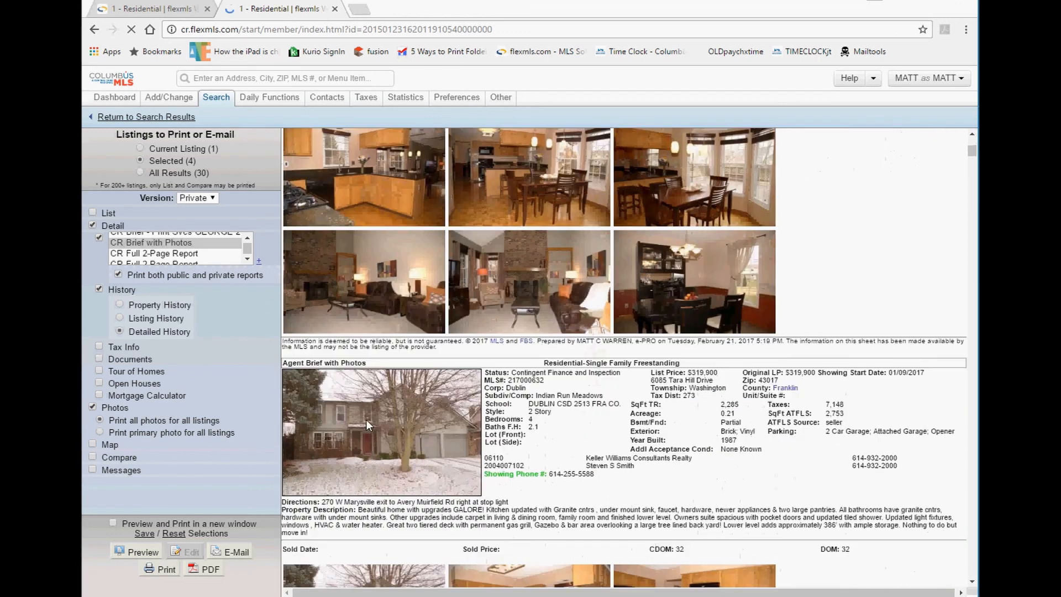
{"action": "scroll", "coordinate": [390, 399], "scroll_direction": "down", "scroll_amount": 6}
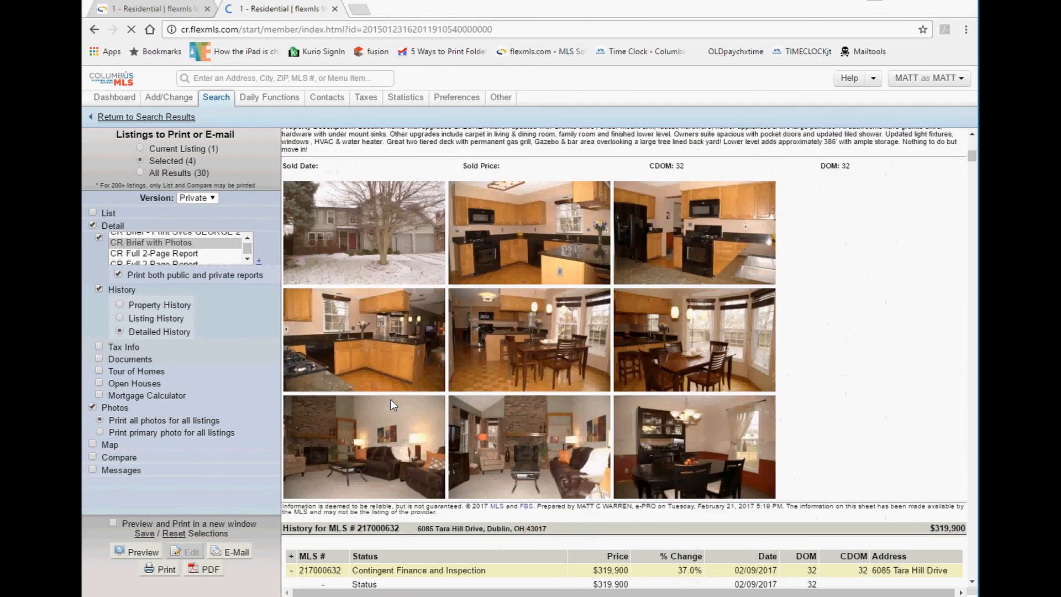
{"action": "scroll", "coordinate": [390, 399], "scroll_direction": "down", "scroll_amount": 9}
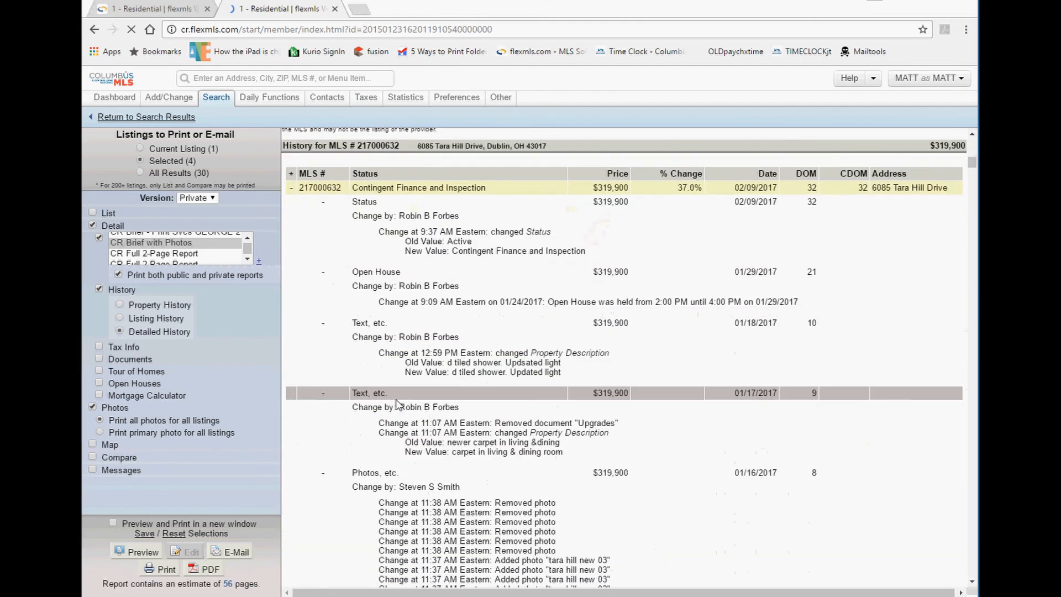
{"action": "scroll", "coordinate": [460, 344], "scroll_direction": "down", "scroll_amount": 3}
{"action": "scroll", "coordinate": [460, 344], "scroll_direction": "down", "scroll_amount": 15}
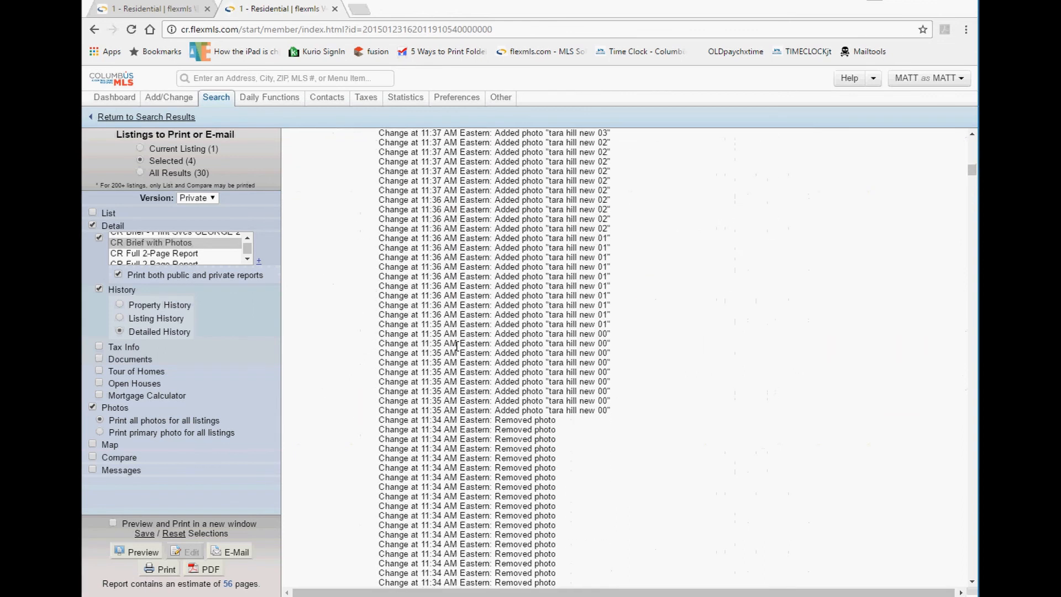
{"action": "scroll", "coordinate": [452, 347], "scroll_direction": "up", "scroll_amount": 12}
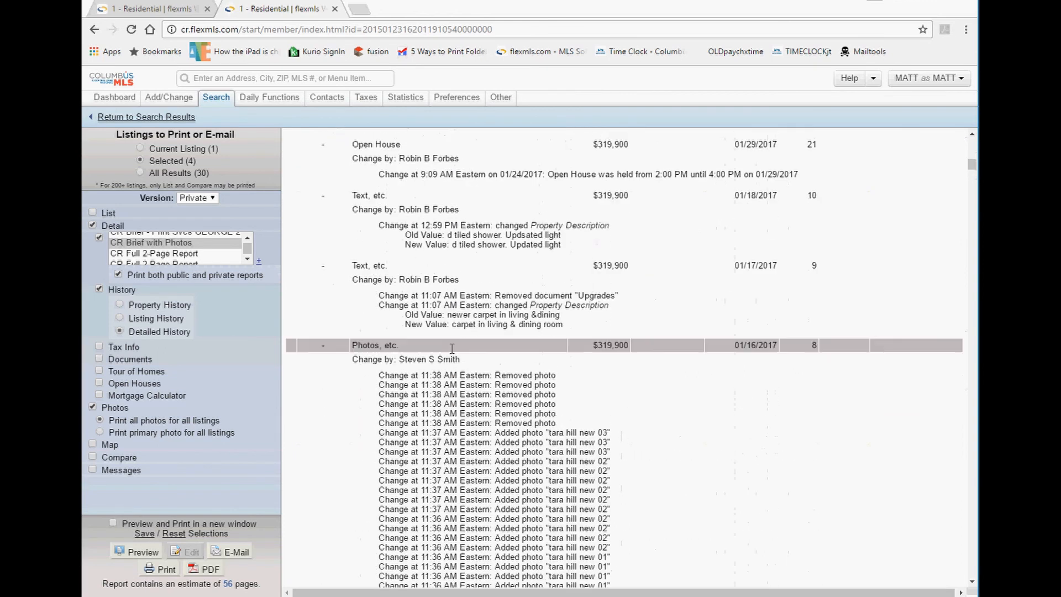
{"action": "scroll", "coordinate": [450, 349], "scroll_direction": "down", "scroll_amount": 4}
{"action": "scroll", "coordinate": [451, 349], "scroll_direction": "down", "scroll_amount": 1}
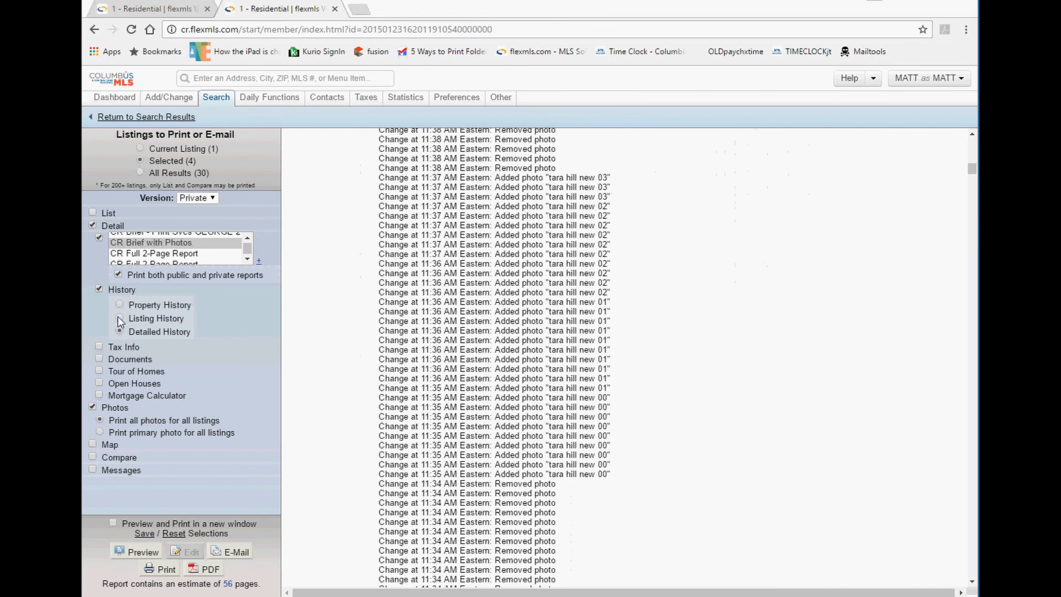
Regenerate the preview and review the collapsed Listing History rows down to the Agent Brief with Photos section.
{"action": "left_click", "coordinate": [138, 552]}
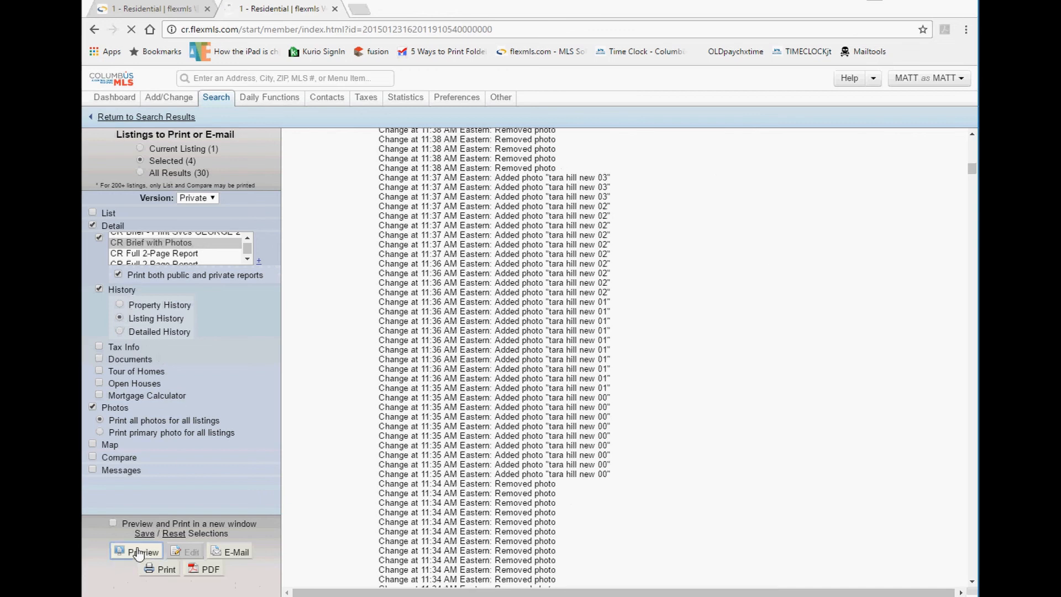
{"action": "scroll", "coordinate": [407, 332], "scroll_direction": "down", "scroll_amount": 10}
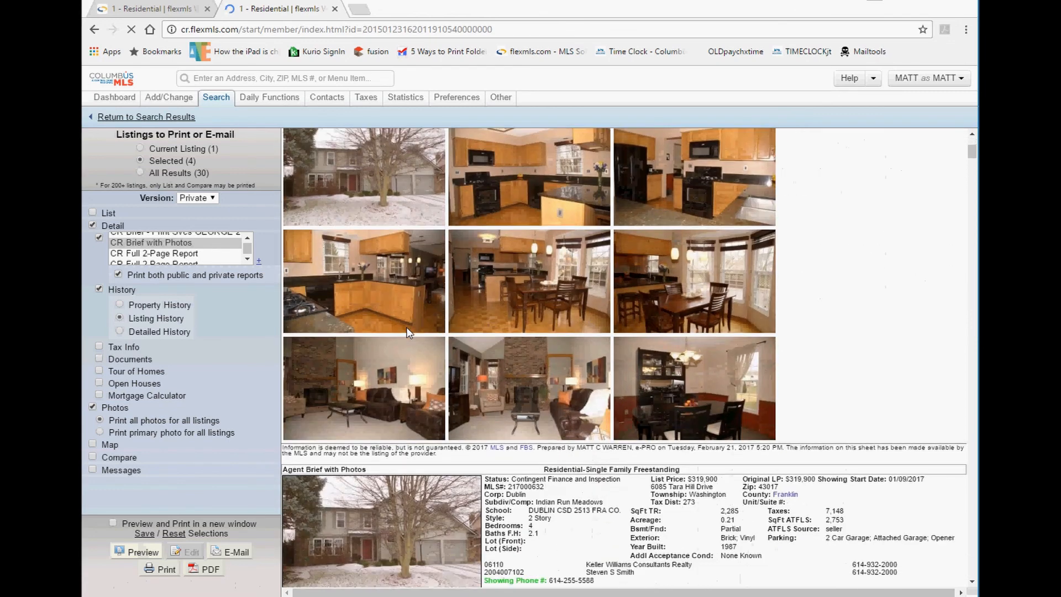
{"action": "scroll", "coordinate": [408, 332], "scroll_direction": "down", "scroll_amount": 10}
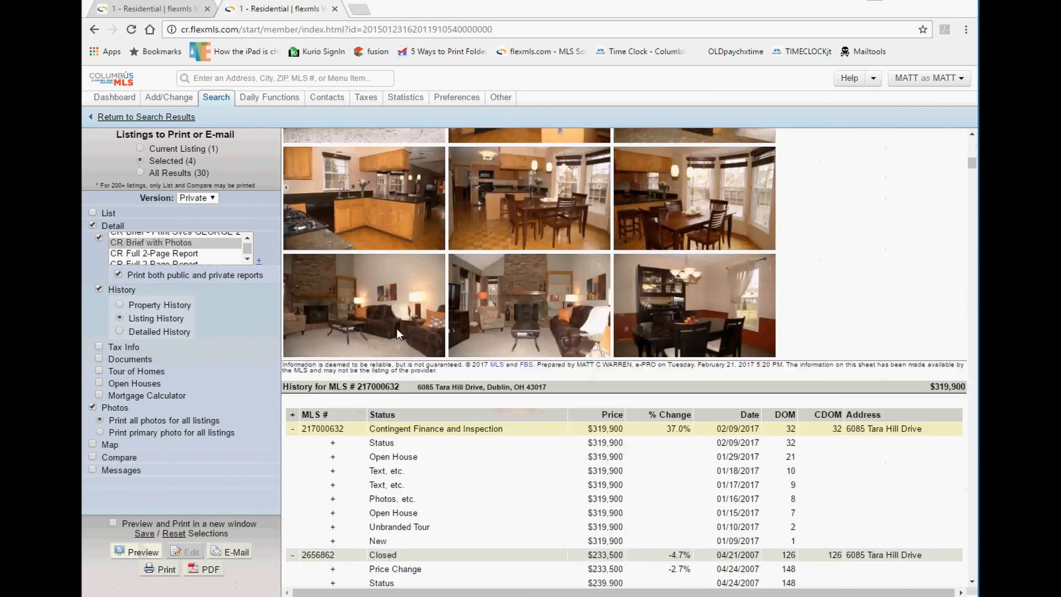
{"action": "scroll", "coordinate": [396, 333], "scroll_direction": "down", "scroll_amount": 4}
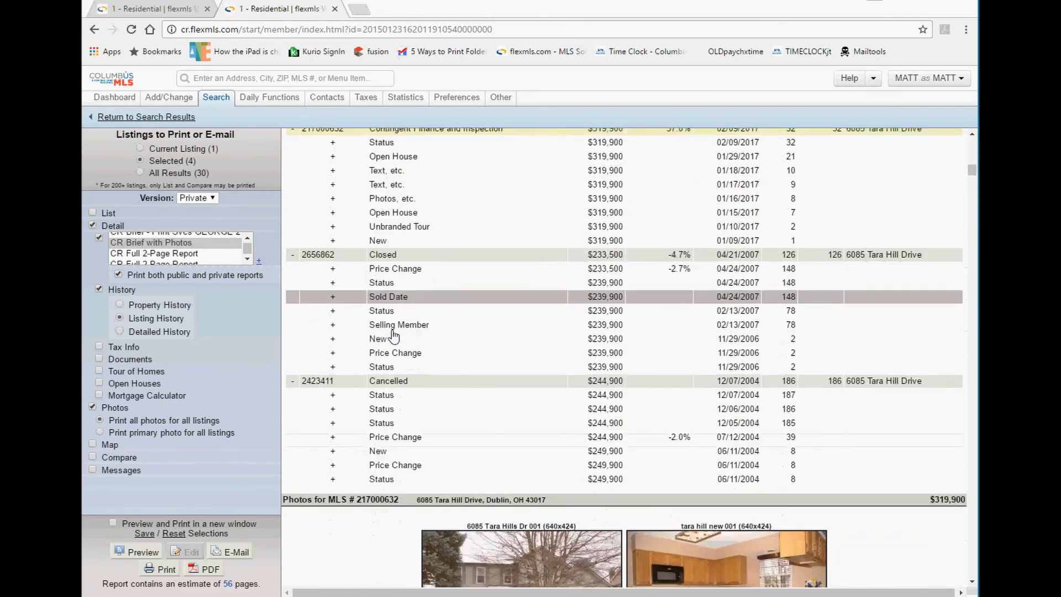
{"action": "scroll", "coordinate": [415, 254], "scroll_direction": "up", "scroll_amount": 1}
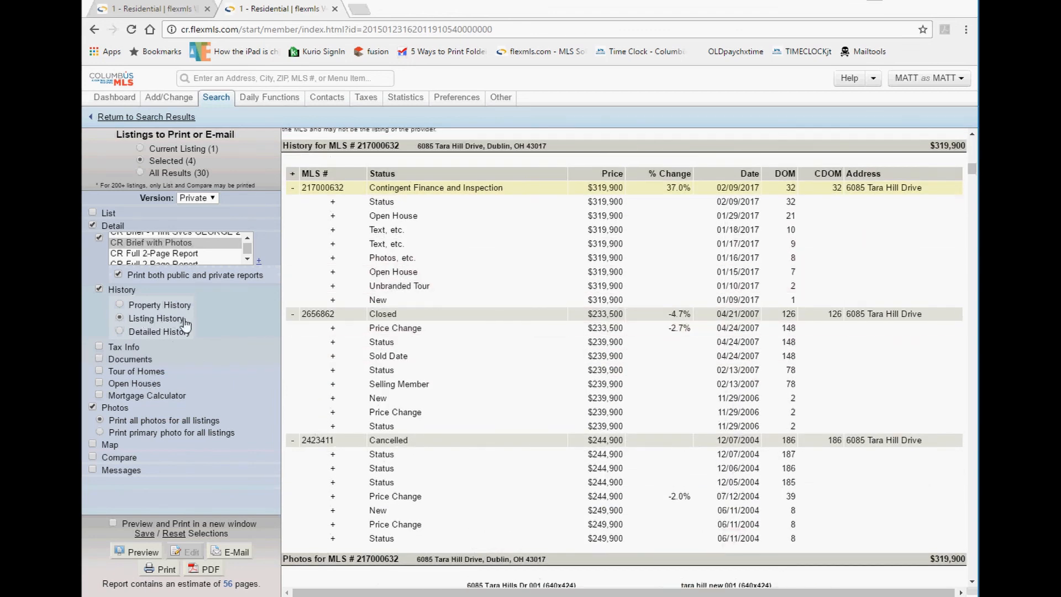
{"action": "scroll", "coordinate": [503, 329], "scroll_direction": "down", "scroll_amount": 10}
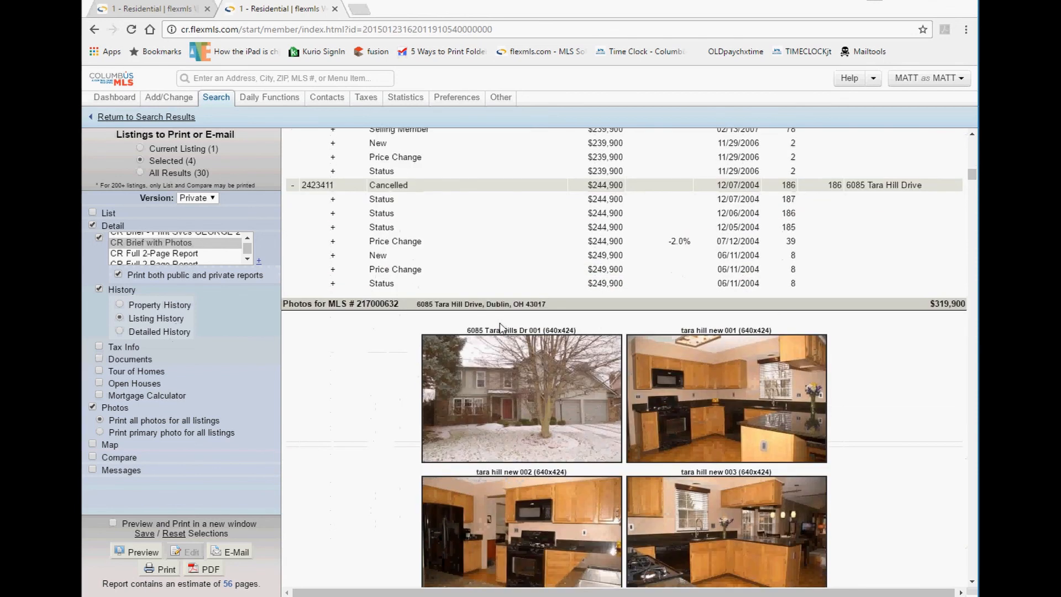
{"action": "scroll", "coordinate": [489, 330], "scroll_direction": "down", "scroll_amount": 3}
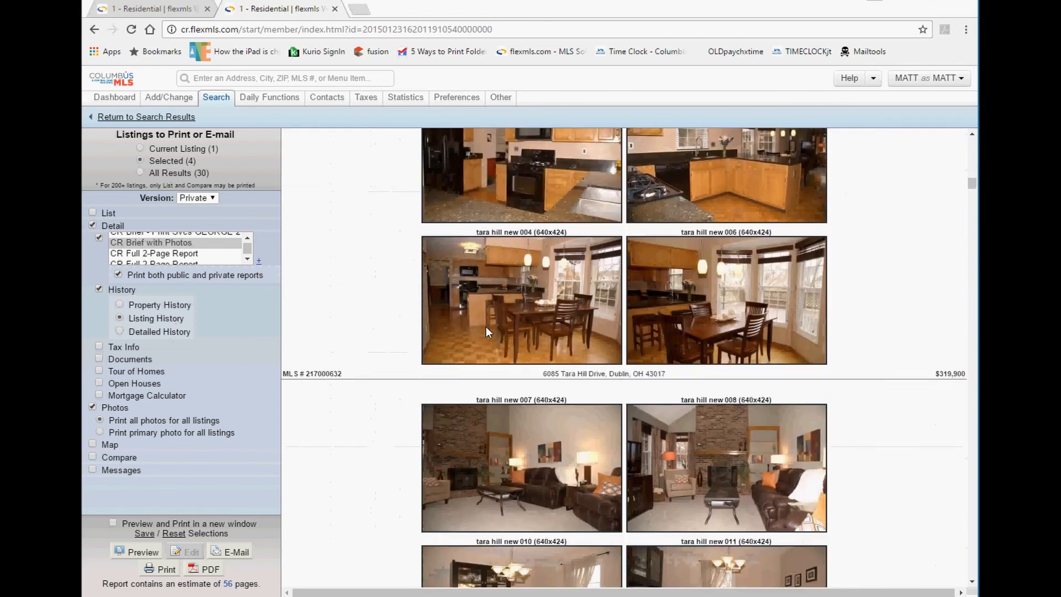
{"action": "scroll", "coordinate": [486, 330], "scroll_direction": "up", "scroll_amount": 6}
{"action": "scroll", "coordinate": [485, 330], "scroll_direction": "up", "scroll_amount": 15}
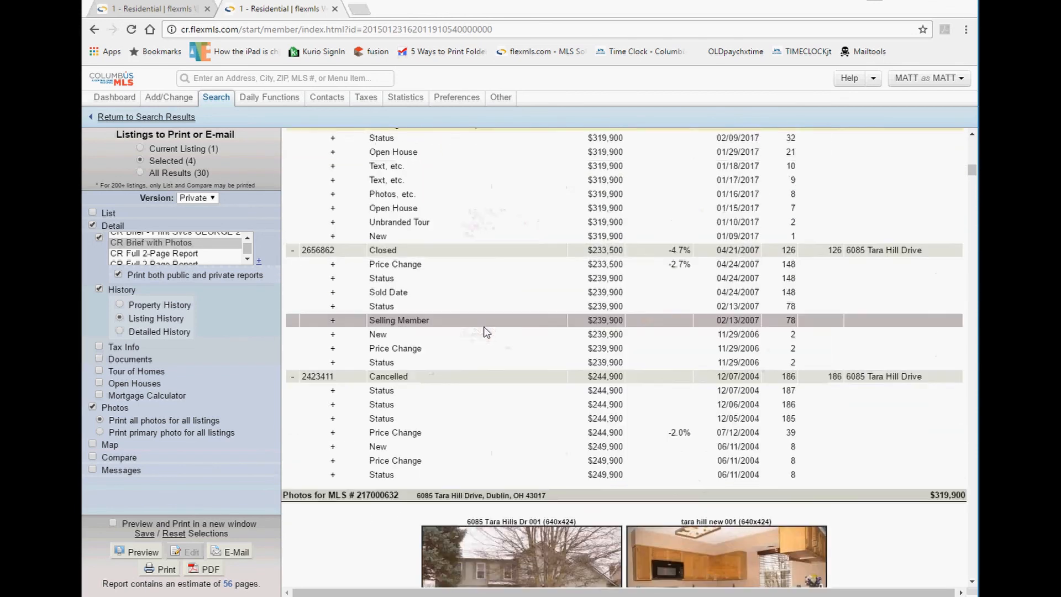
{"action": "scroll", "coordinate": [459, 183], "scroll_direction": "up", "scroll_amount": 4}
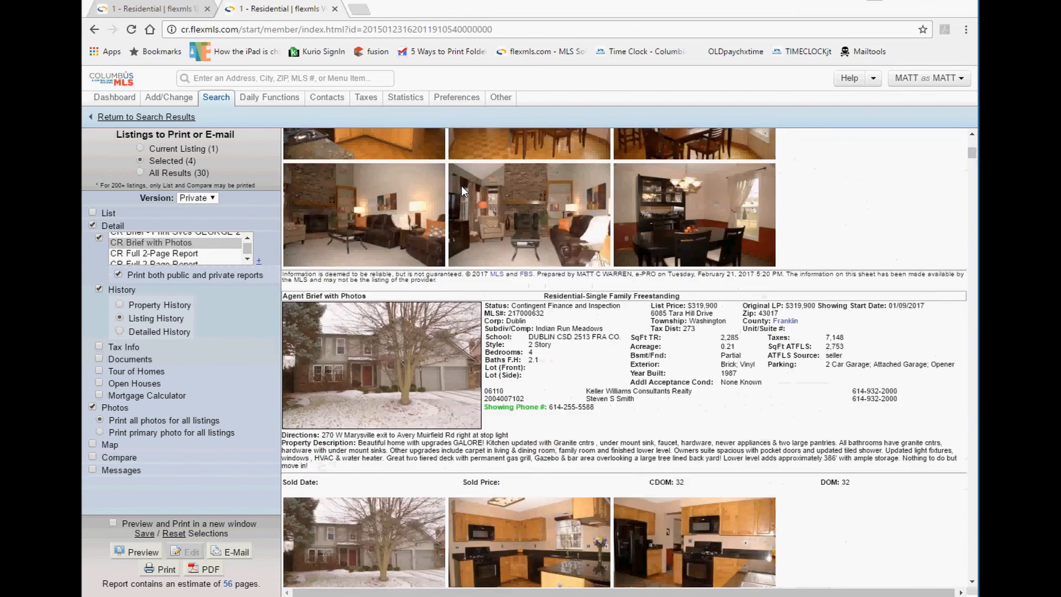
{"action": "left_click_drag", "start_coordinate": [368, 299], "coordinate": [311, 299]}
Drop Photos and re-preview the report, reviewing the Customer and Agent Brief with Photos sections.
{"action": "left_click", "coordinate": [93, 407]}
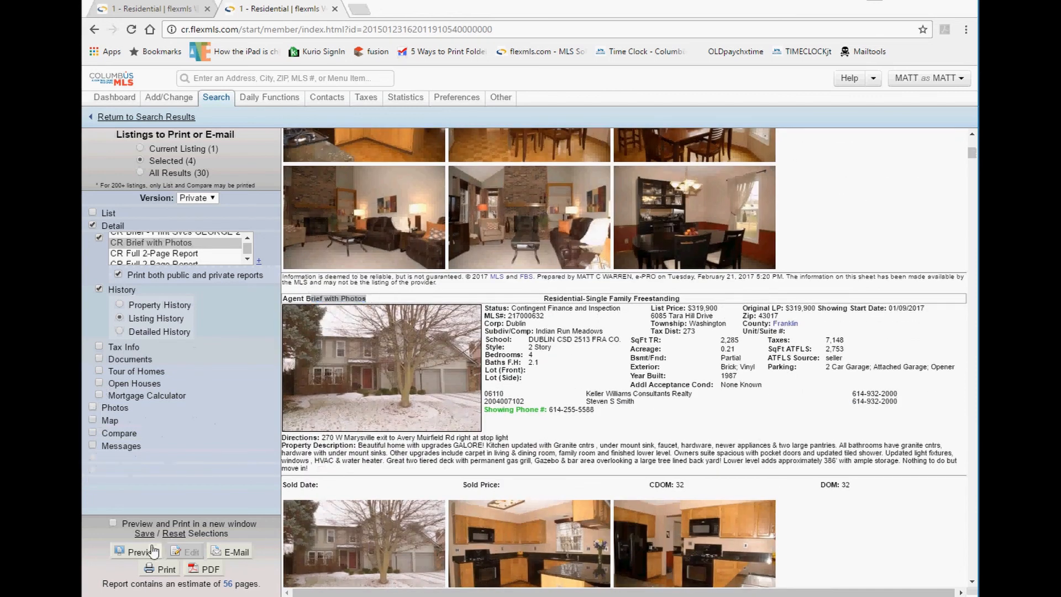
{"action": "left_click", "coordinate": [135, 551]}
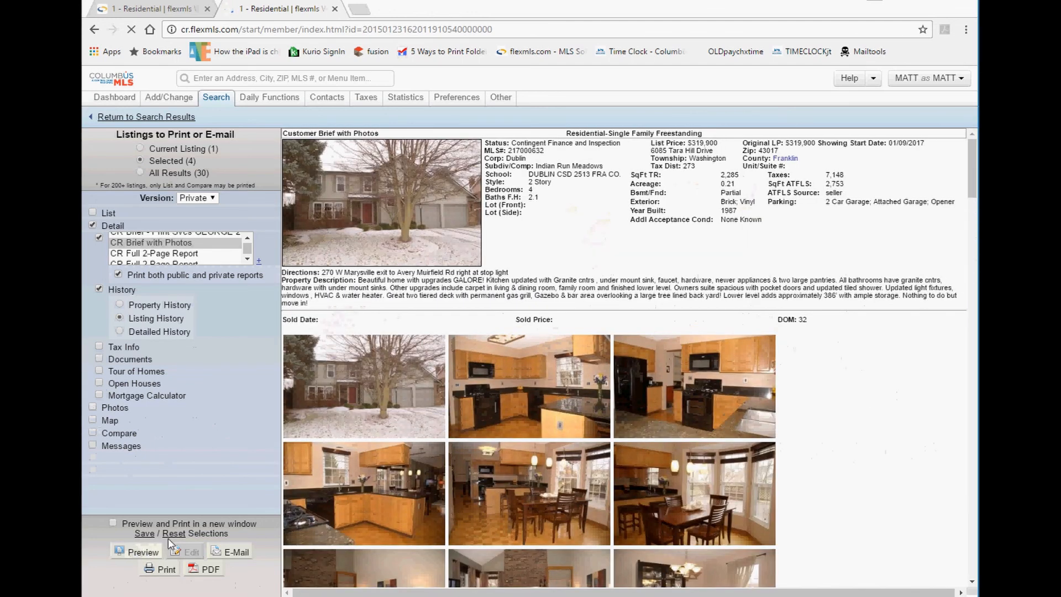
{"action": "scroll", "coordinate": [496, 332], "scroll_direction": "down", "scroll_amount": 10}
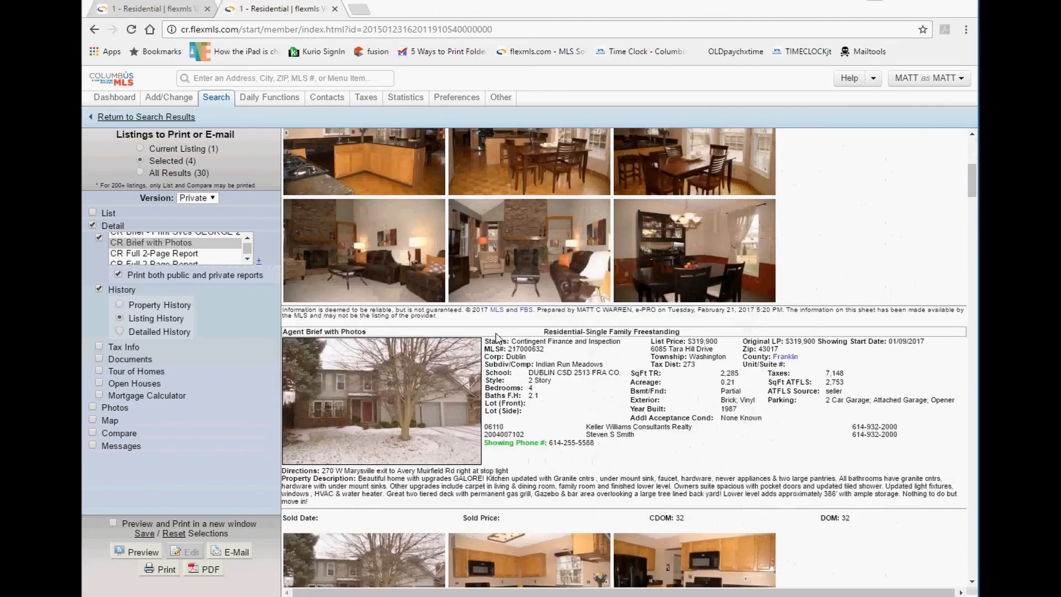
{"action": "scroll", "coordinate": [462, 325], "scroll_direction": "up", "scroll_amount": 10}
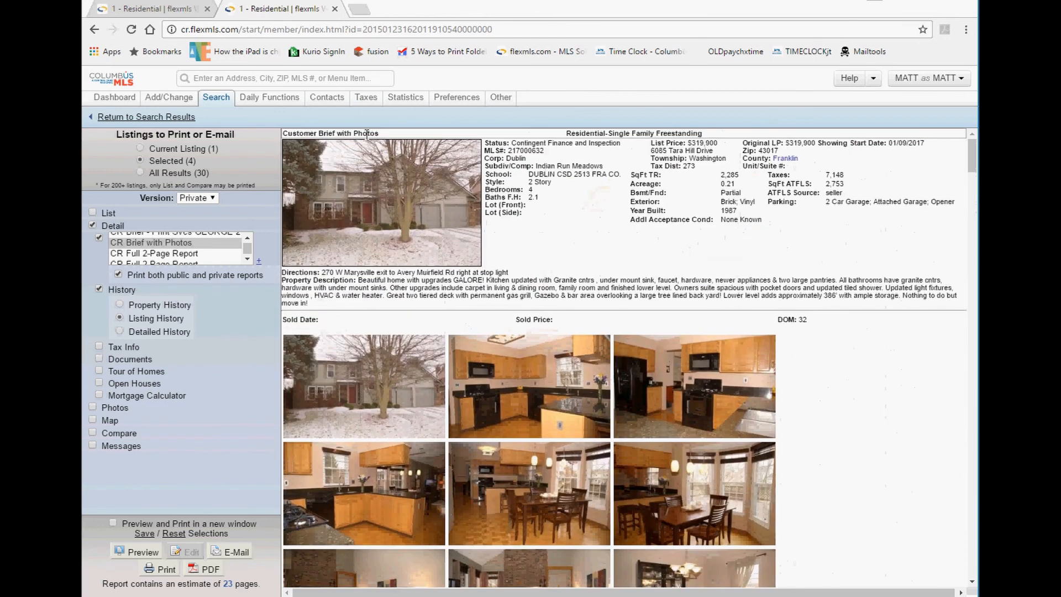
{"action": "left_click_drag", "start_coordinate": [379, 134], "coordinate": [291, 136]}
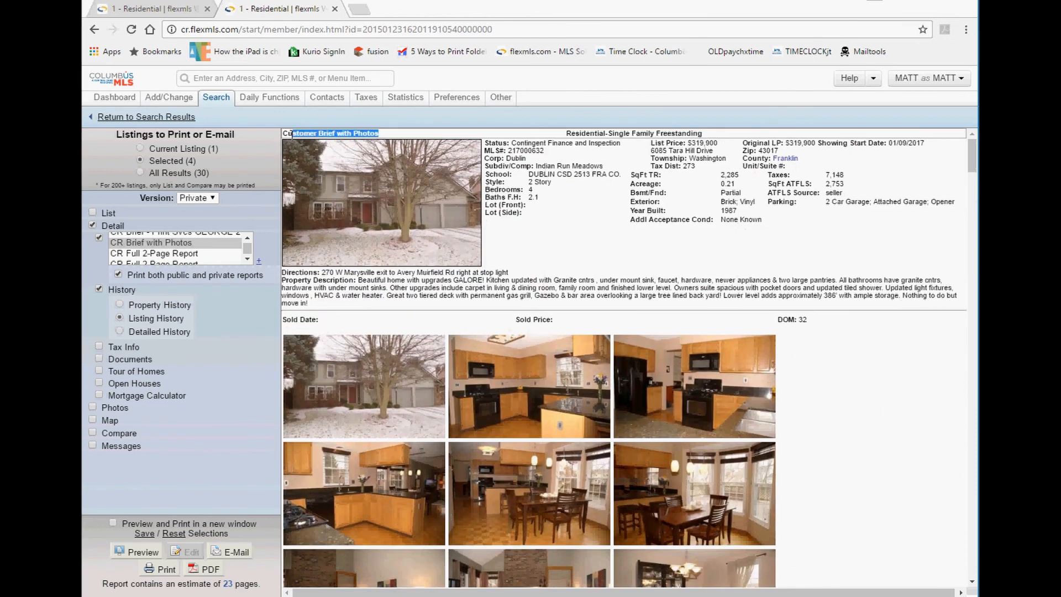
{"action": "scroll", "coordinate": [372, 217], "scroll_direction": "down", "scroll_amount": 5}
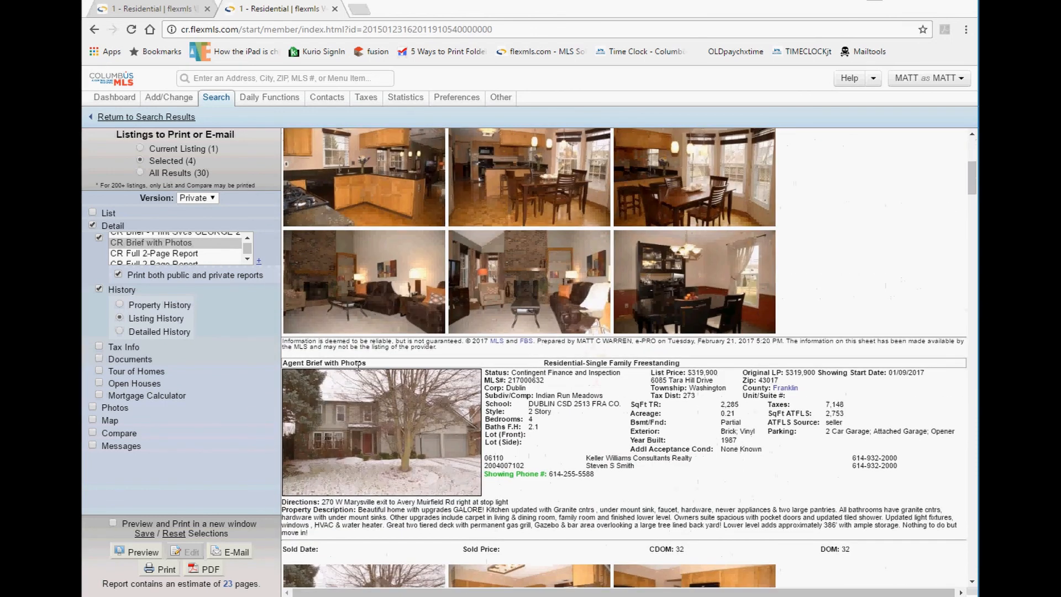
{"action": "left_click_drag", "start_coordinate": [370, 368], "coordinate": [283, 362]}
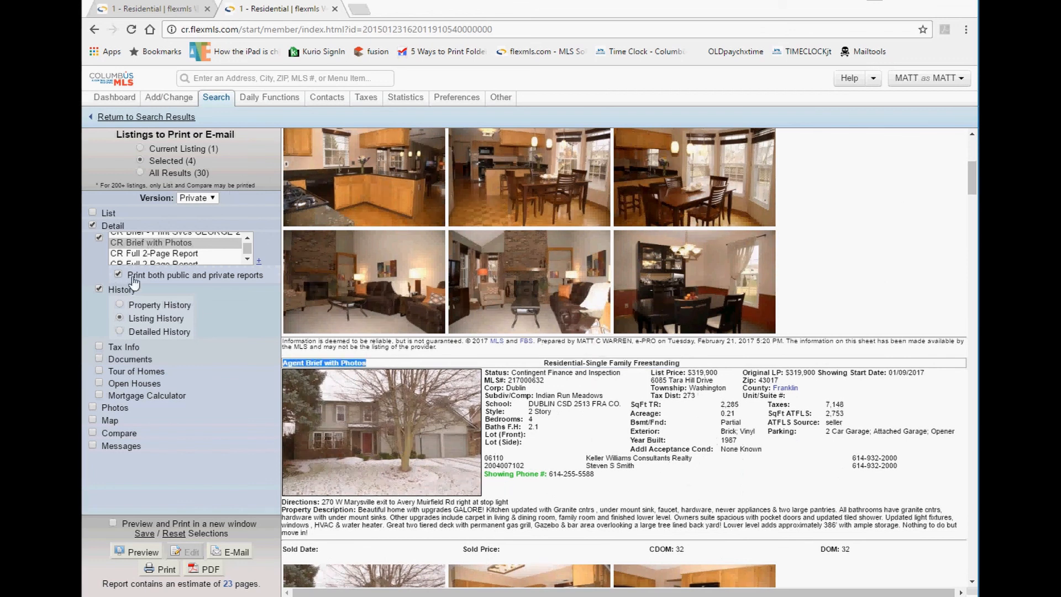
Point out the E-Mail and Save Selections options at the bottom of the preview.
{"action": "scroll", "coordinate": [651, 459], "scroll_direction": "down", "scroll_amount": 7}
{"action": "scroll", "coordinate": [648, 456], "scroll_direction": "down", "scroll_amount": 20}
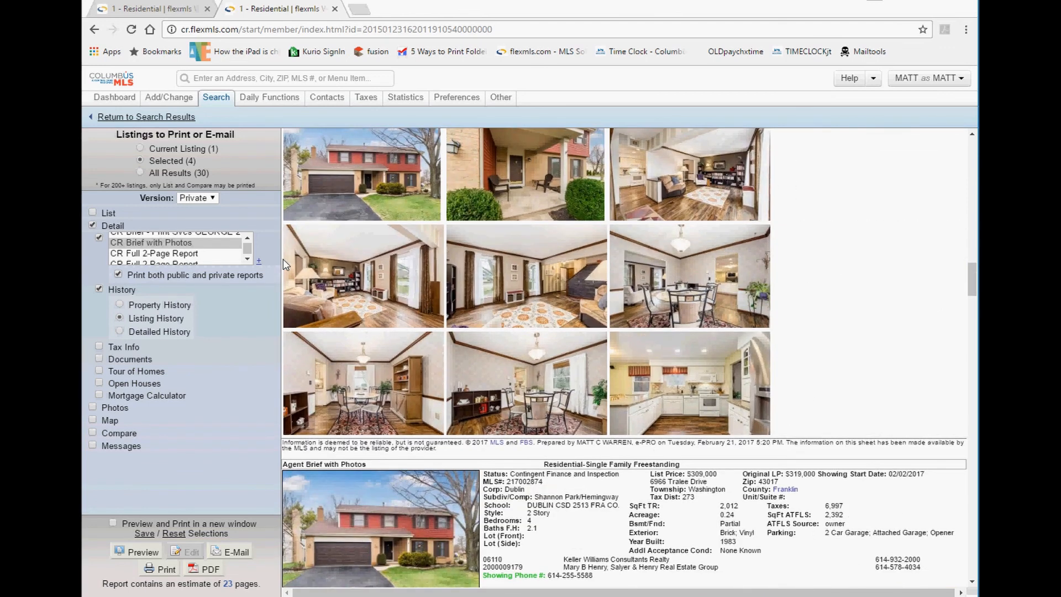
{"action": "scroll", "coordinate": [396, 257], "scroll_direction": "down", "scroll_amount": 10}
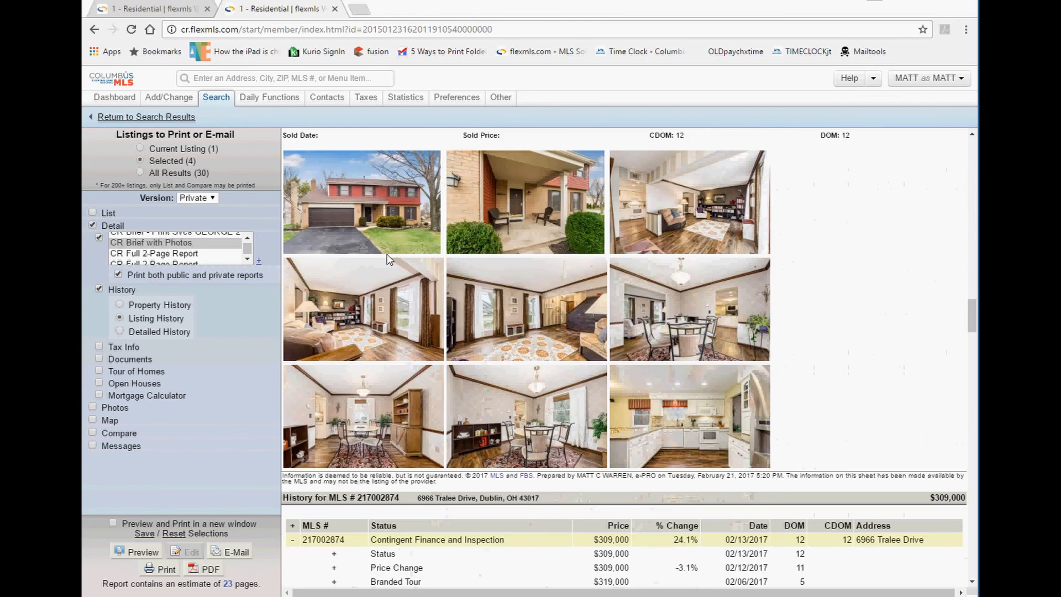
{"action": "left_click_drag", "start_coordinate": [265, 555], "coordinate": [219, 553]}
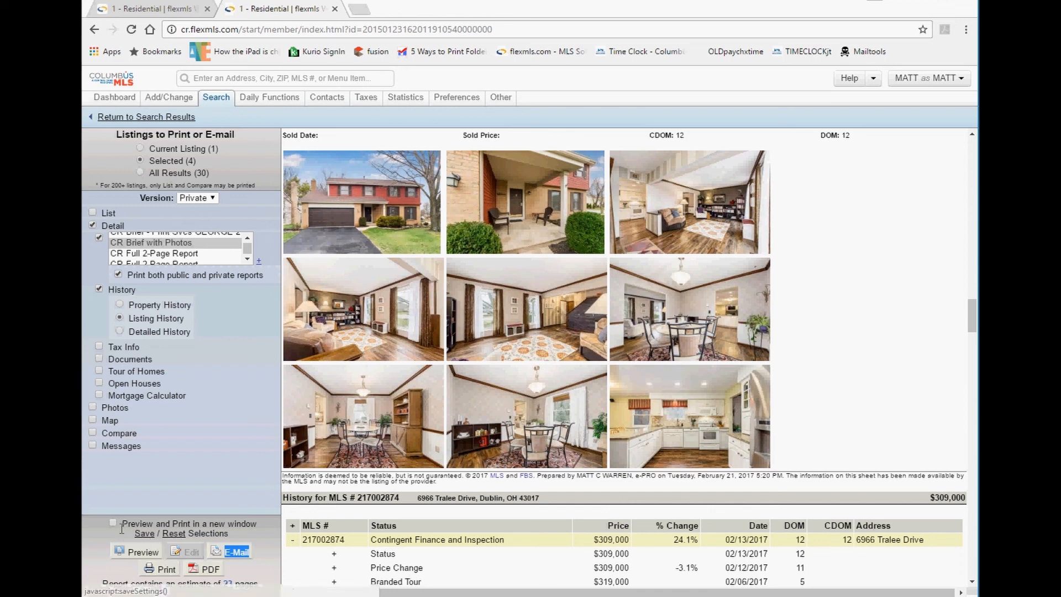
{"action": "left_click_drag", "start_coordinate": [121, 532], "coordinate": [170, 533]}
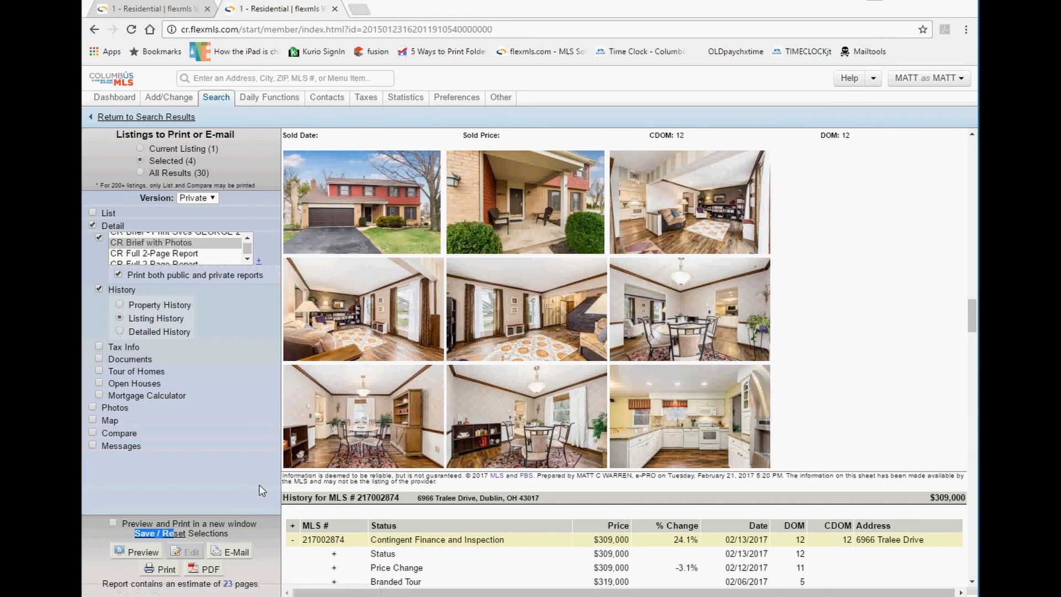
Return to the search results, then advance the slide show to the Lesson 4: Exercises slide.
{"action": "left_click", "coordinate": [181, 118]}
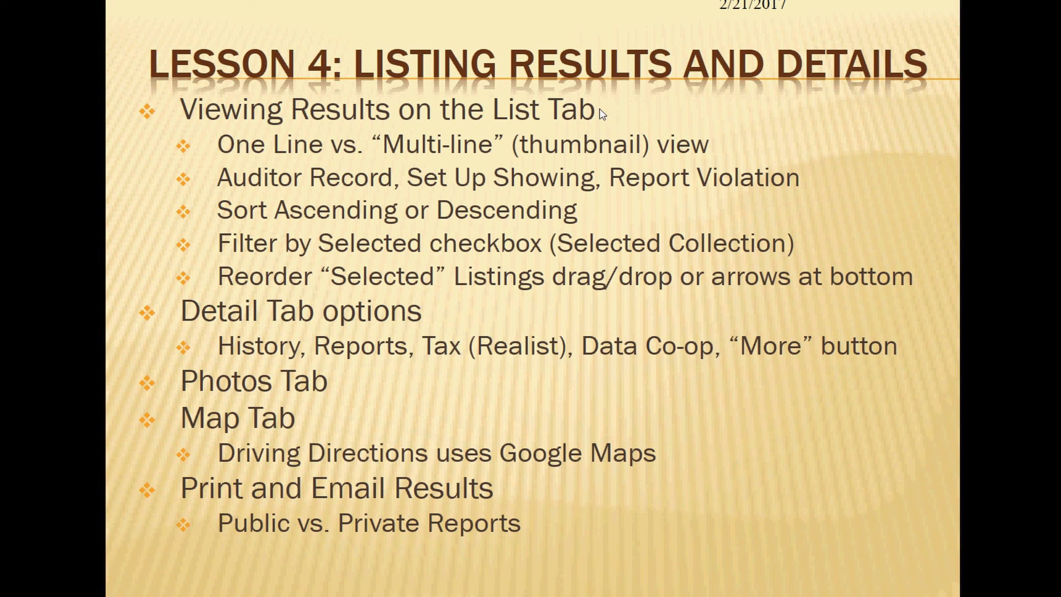
{"action": "left_click", "coordinate": [389, 333]}
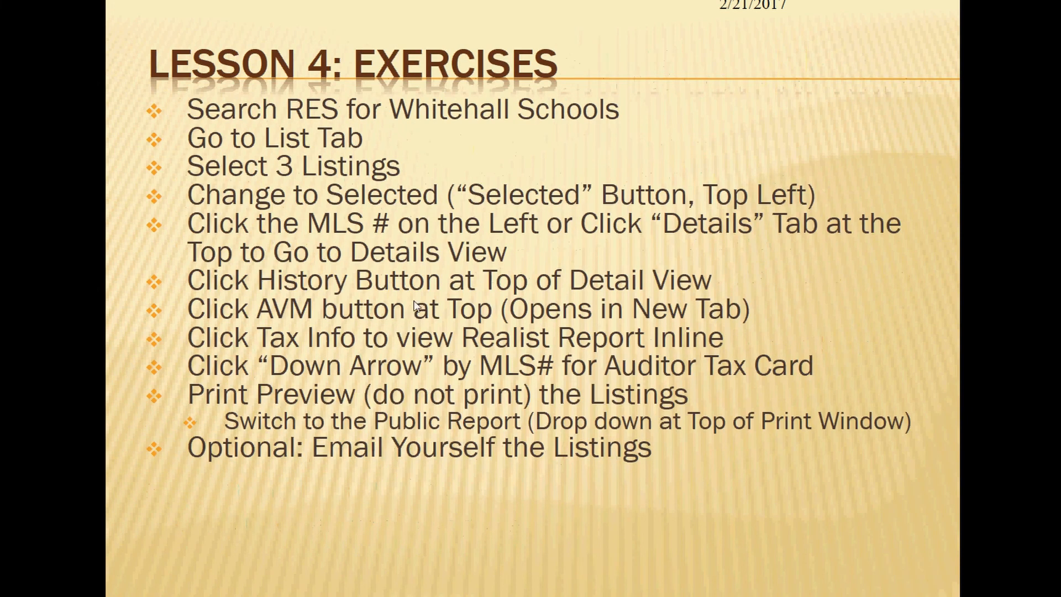